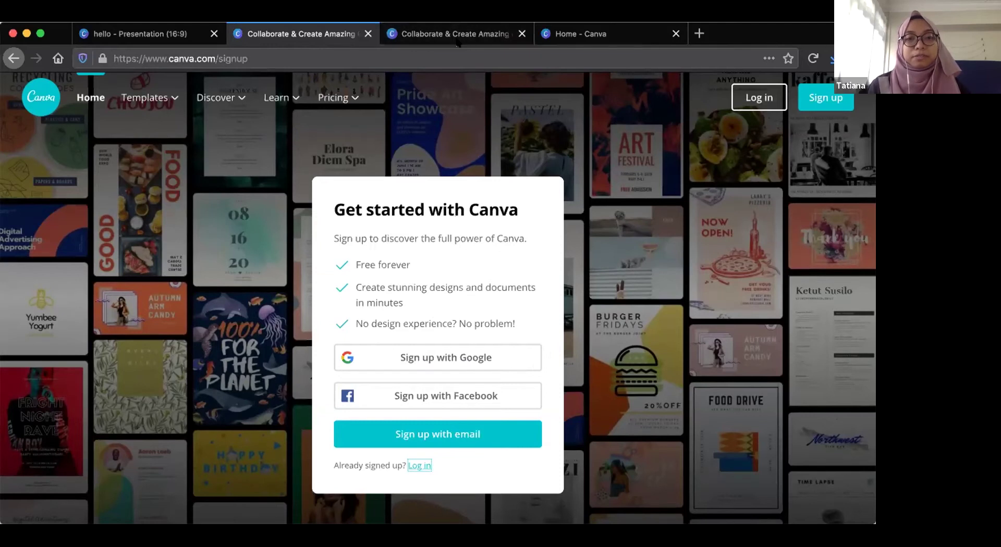
# View the Canva log-in page, then switch to the signed-in home page and look over the recommended design types.
pyautogui.click(457, 41)
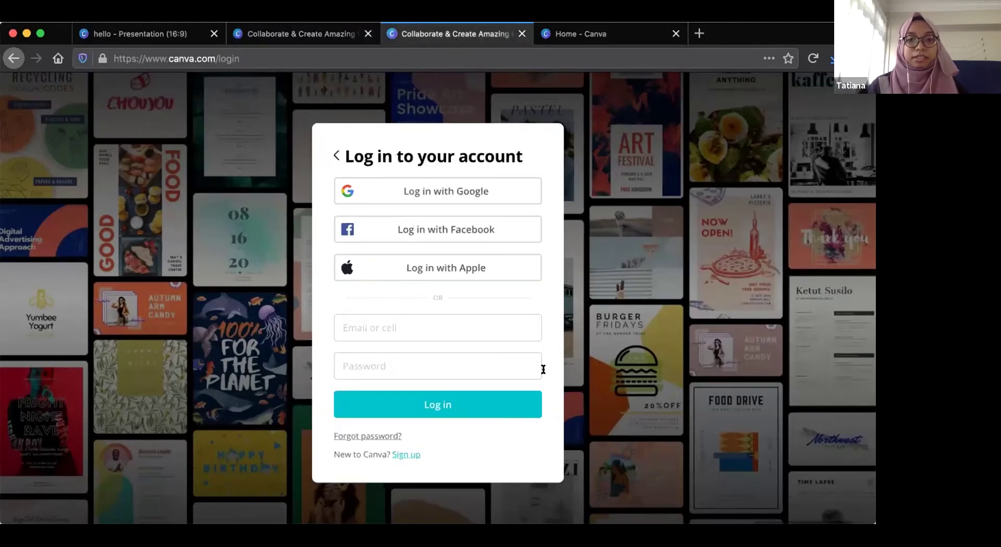
pyautogui.click(600, 33)
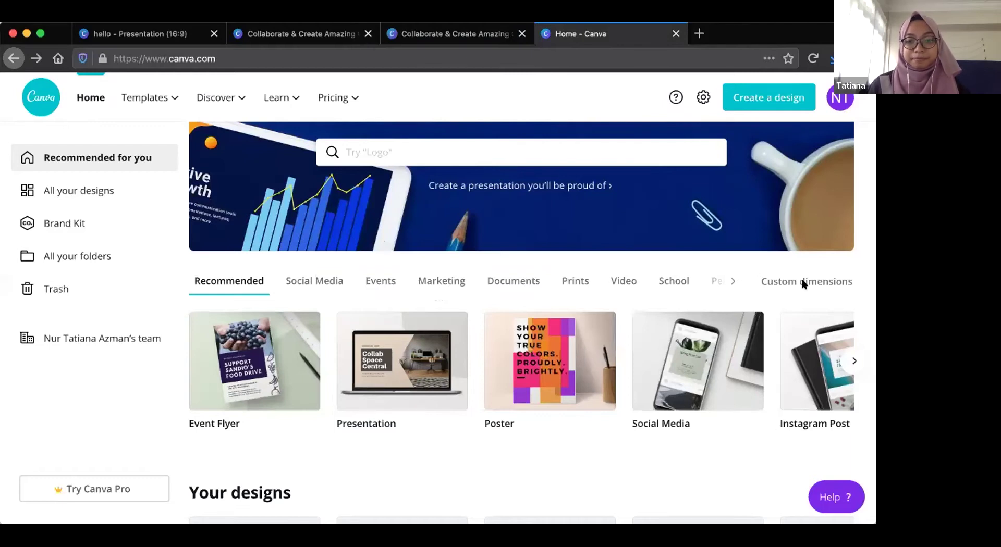
pyautogui.scroll(-2, 709, 329)
pyautogui.scroll(-1, 715, 343)
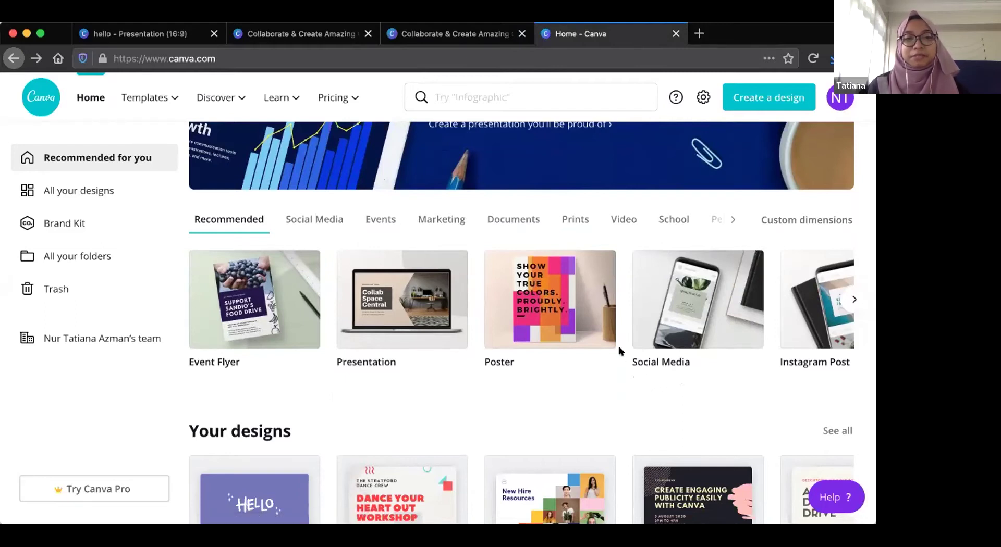
pyautogui.scroll(8, 620, 352)
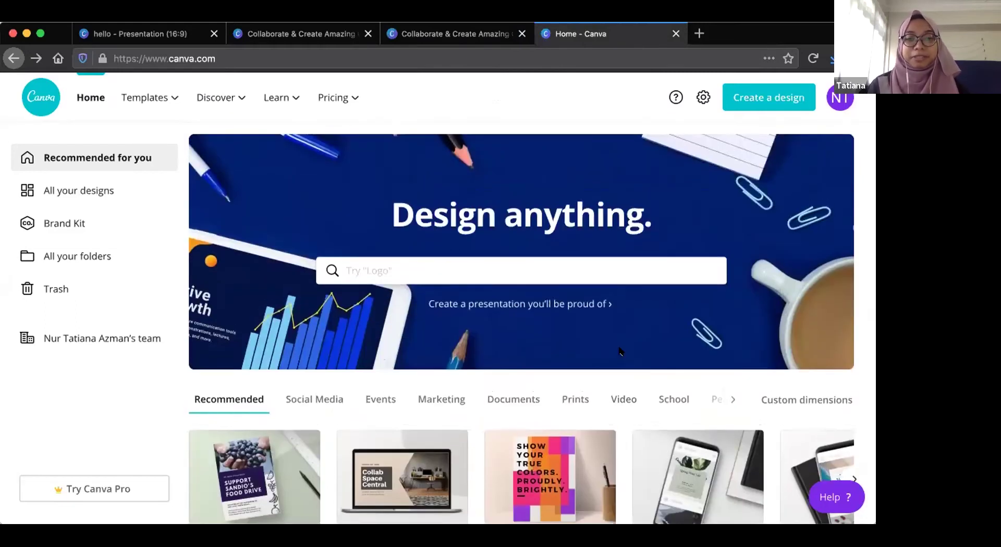
# Browse the home page's template categories, including posters, presentations, Facebook posts, logos, Facebook covers and cards.
pyautogui.scroll(-10, 621, 352)
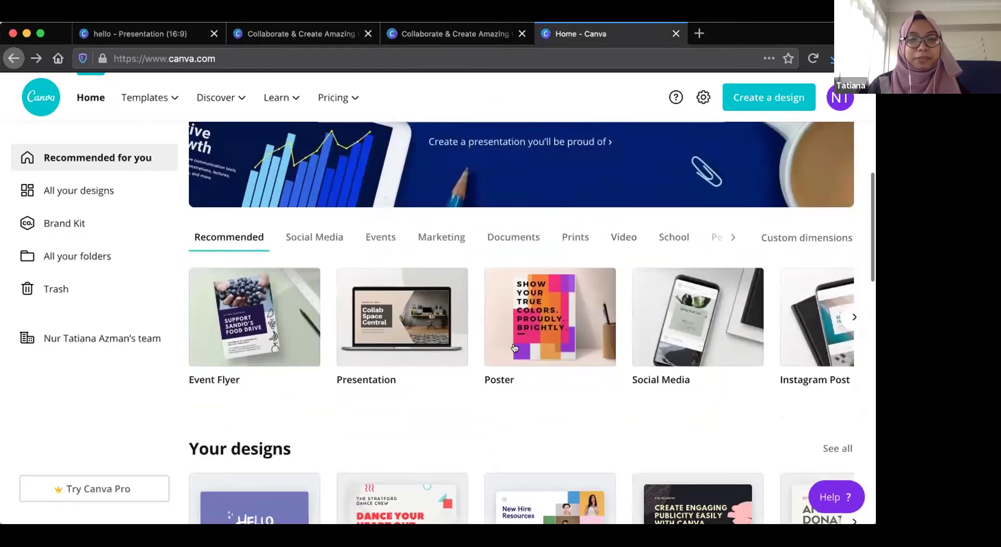
pyautogui.scroll(-18, 515, 348)
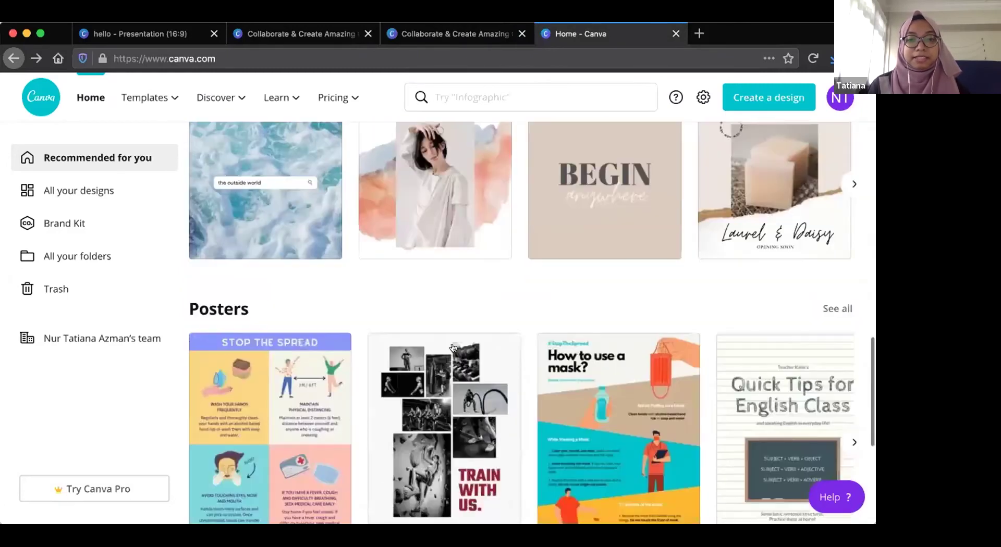
pyautogui.scroll(-16, 453, 347)
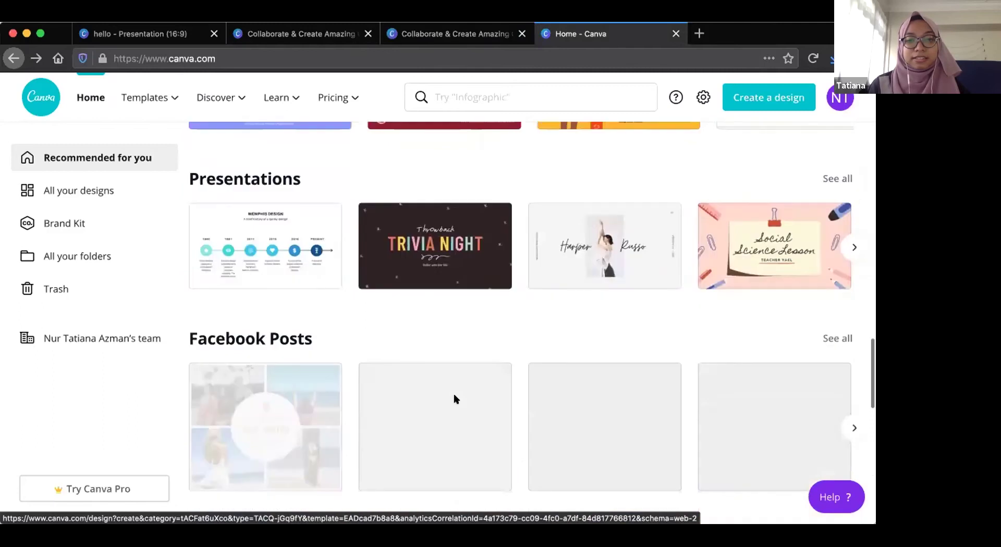
pyautogui.scroll(-10, 453, 398)
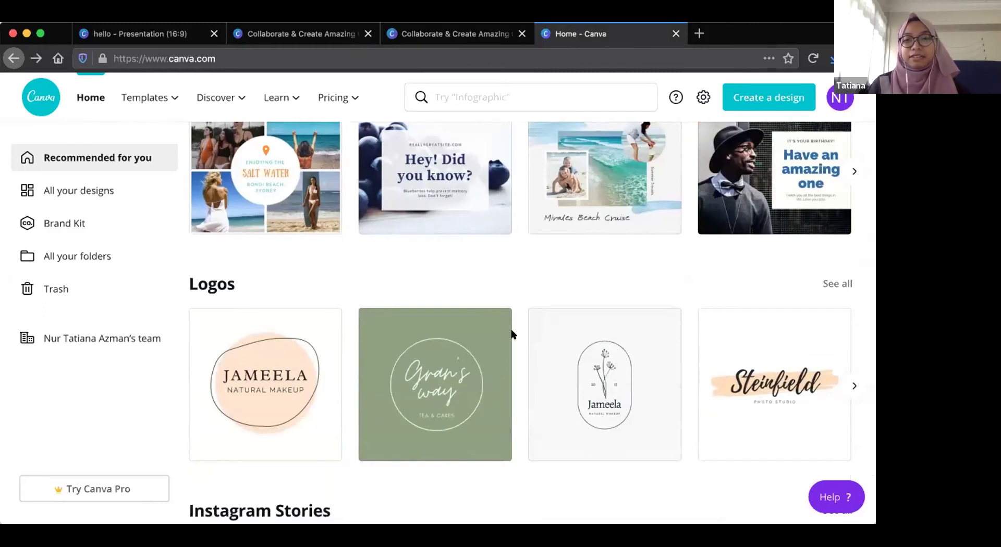
pyautogui.scroll(7, 512, 335)
pyautogui.scroll(4, 511, 334)
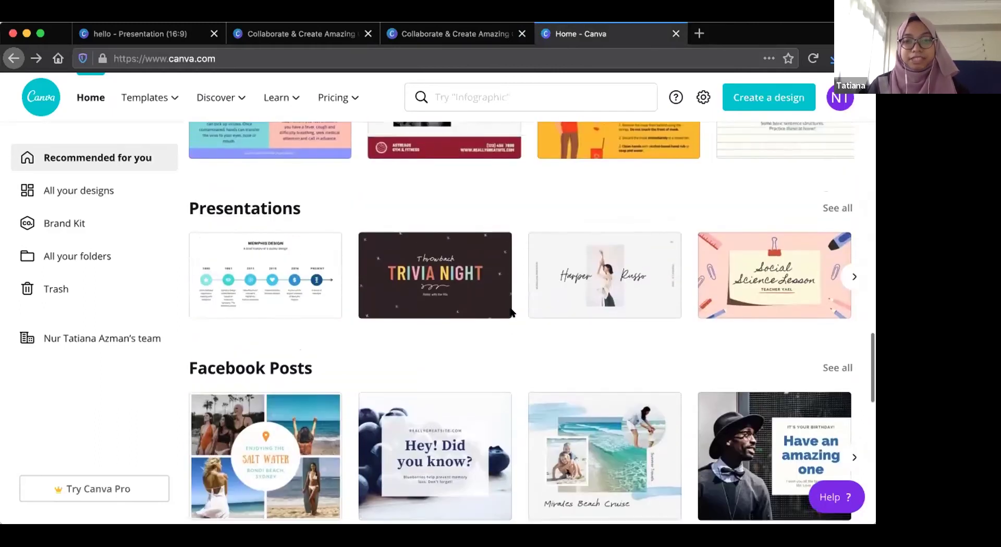
pyautogui.scroll(4, 511, 312)
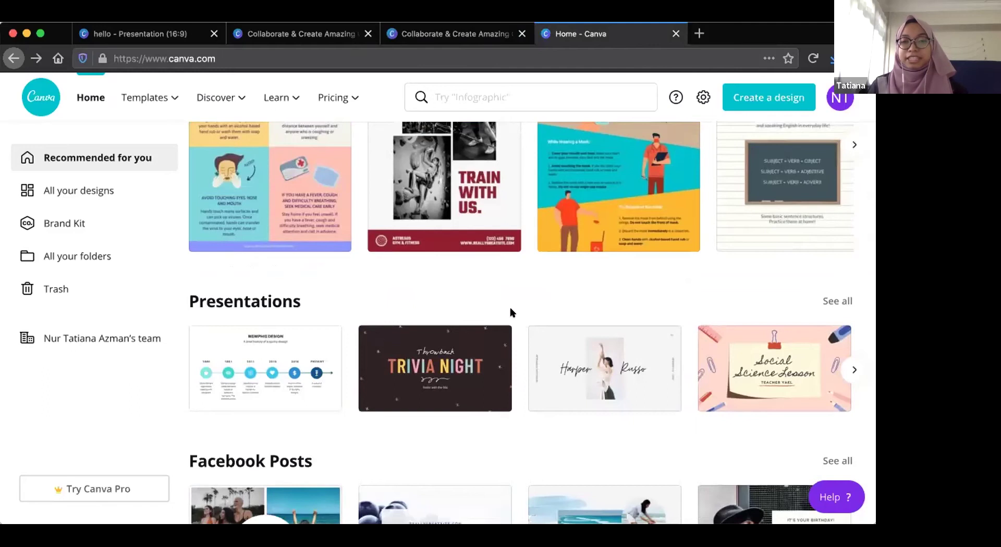
pyautogui.scroll(5, 519, 313)
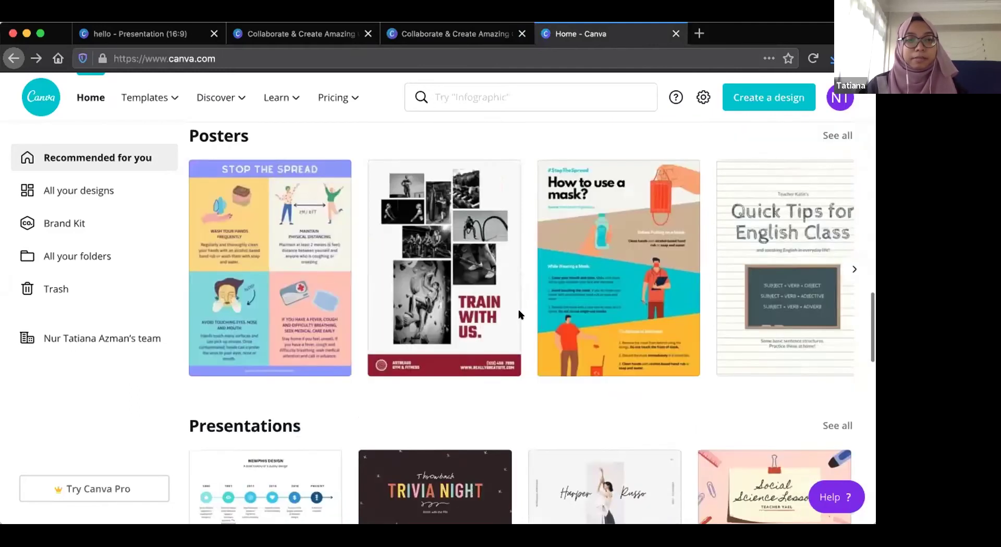
pyautogui.scroll(-18, 520, 315)
pyautogui.scroll(-18, 520, 315)
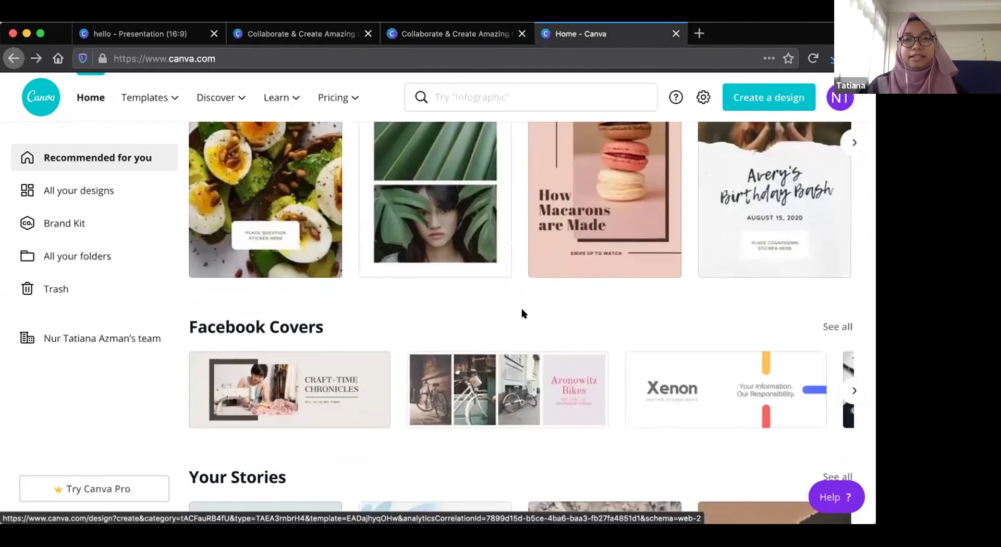
pyautogui.scroll(-4, 522, 339)
pyautogui.scroll(-17, 523, 340)
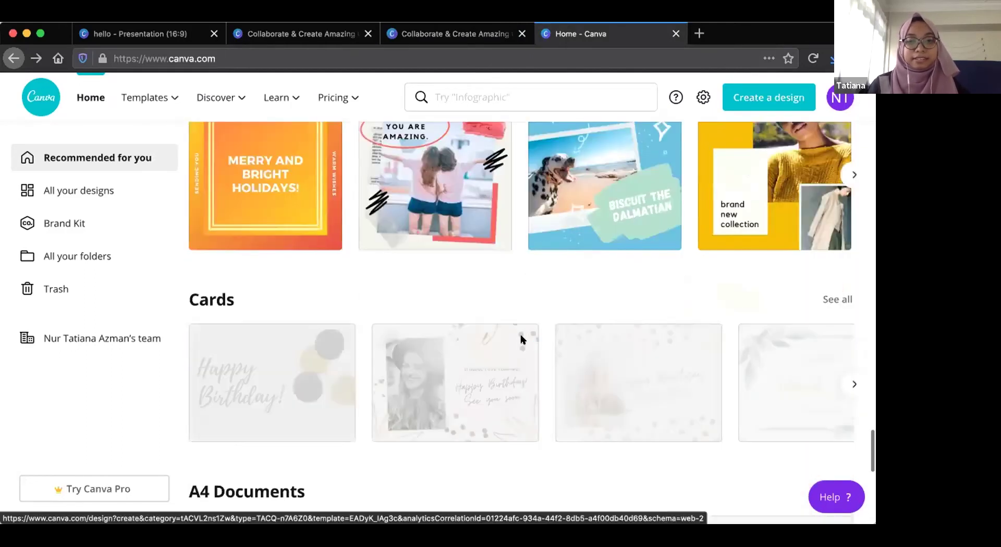
pyautogui.scroll(15, 522, 341)
pyautogui.scroll(-12, 522, 340)
pyautogui.scroll(-9, 522, 340)
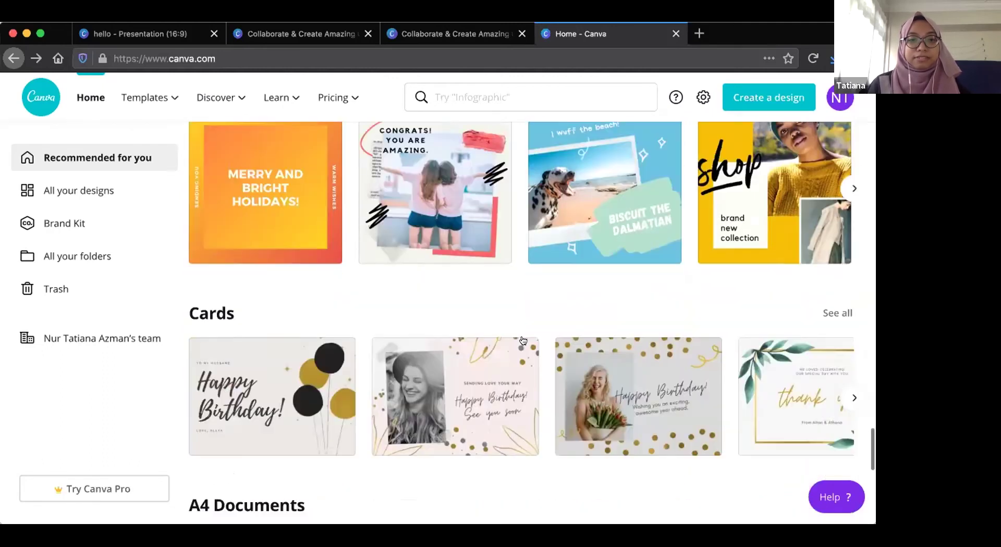
pyautogui.scroll(-9, 523, 340)
pyautogui.scroll(8, 523, 339)
pyautogui.scroll(-20, 523, 340)
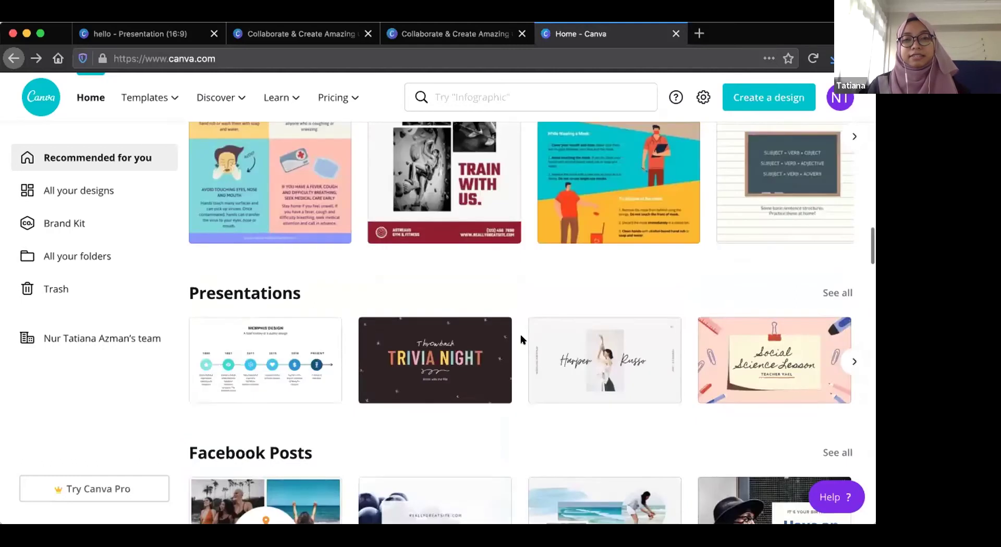
pyautogui.scroll(7, 521, 340)
pyautogui.scroll(20, 520, 337)
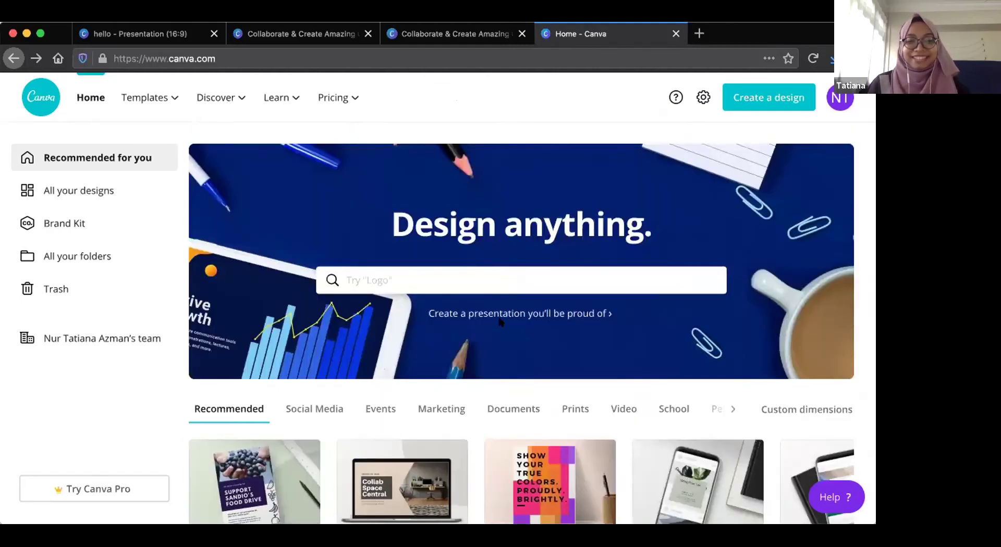
# Examine the existing designs, the recommended design types and the Instagram post templates on the home page.
pyautogui.scroll(-7, 499, 322)
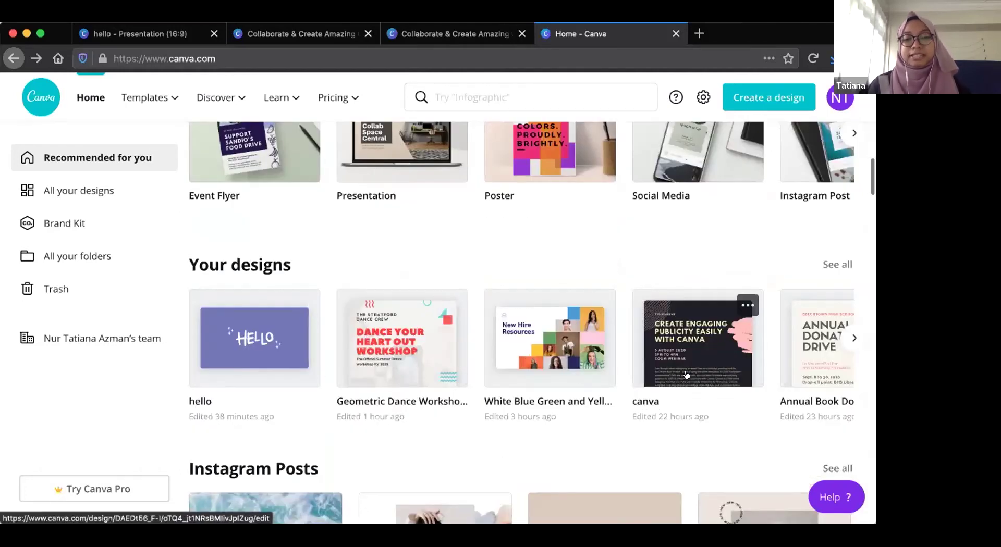
pyautogui.scroll(2, 425, 261)
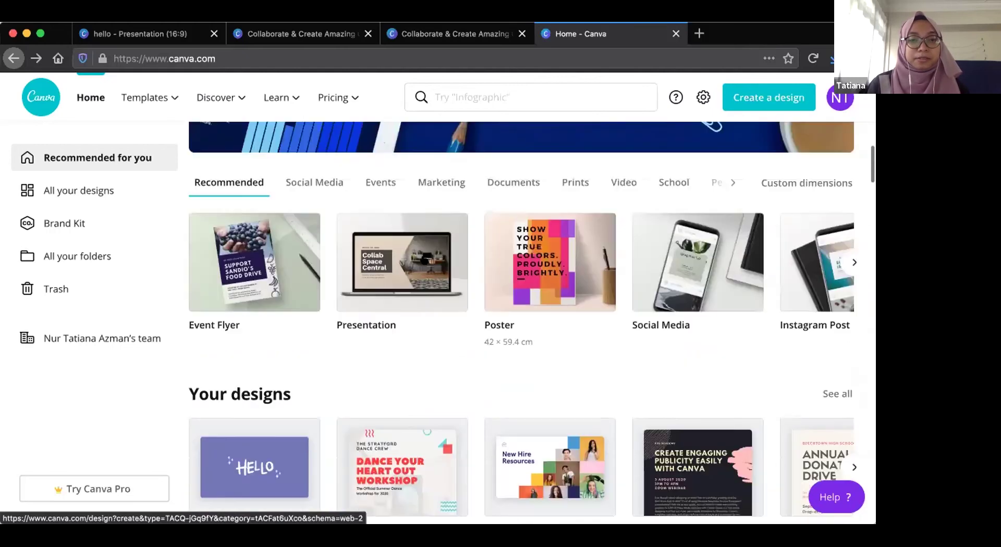
pyautogui.scroll(1, 425, 259)
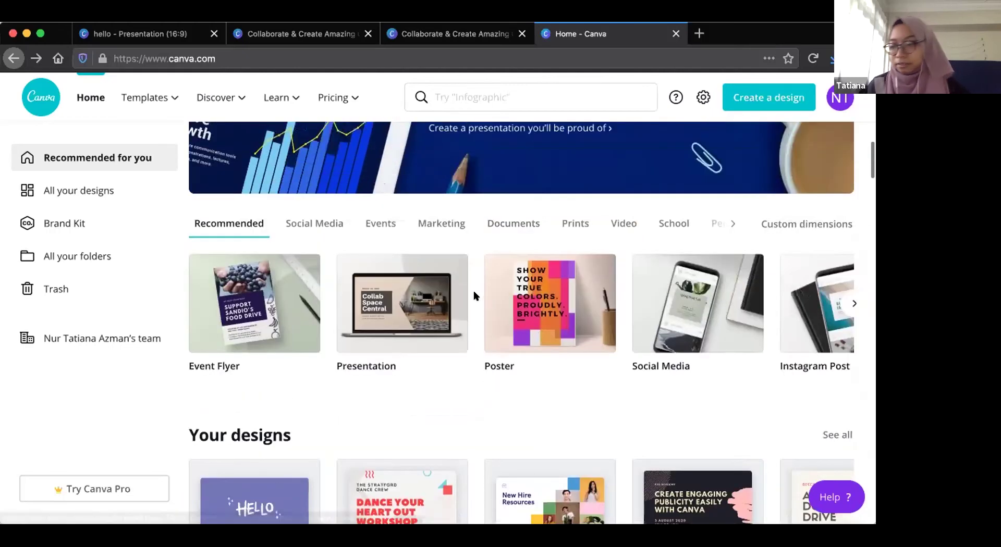
pyautogui.scroll(2, 452, 280)
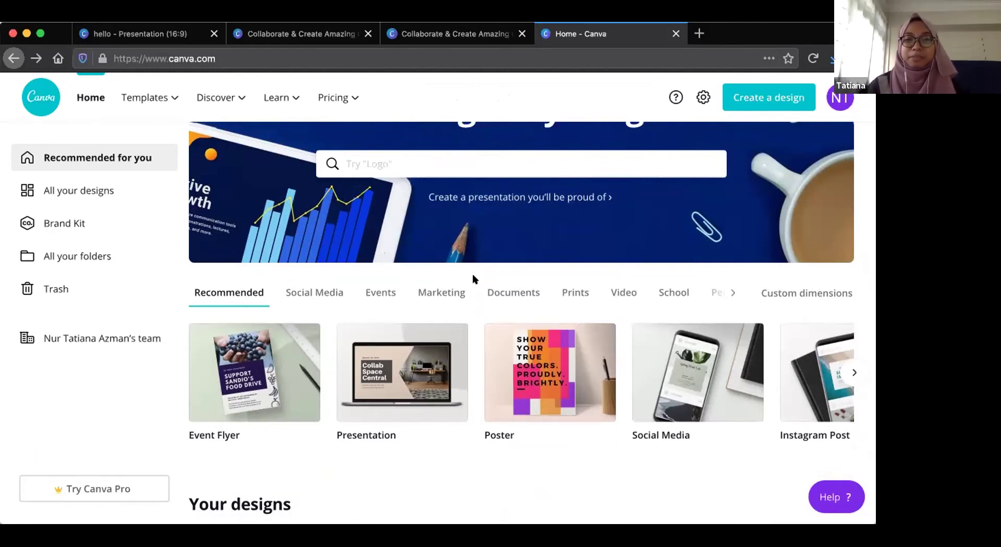
pyautogui.scroll(2, 473, 274)
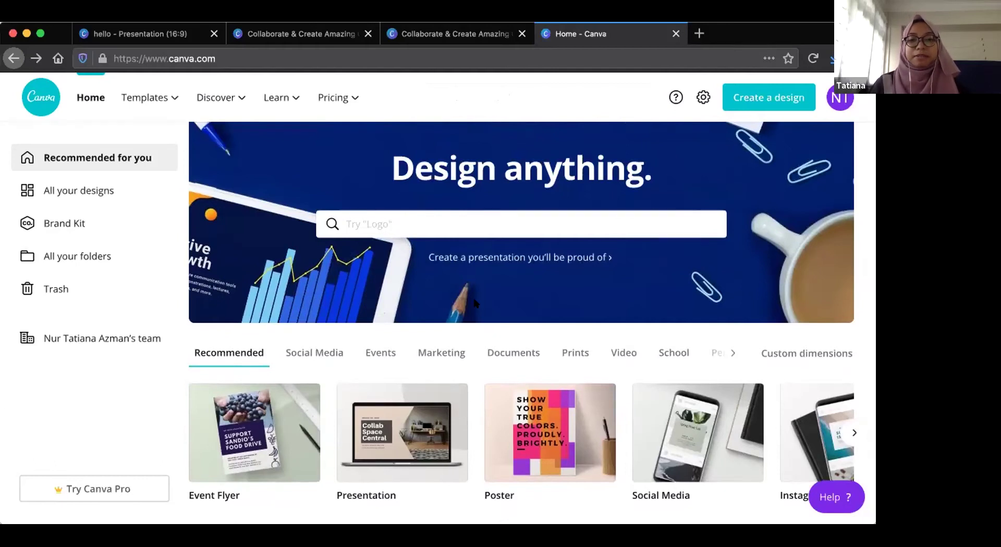
pyautogui.scroll(-3, 482, 367)
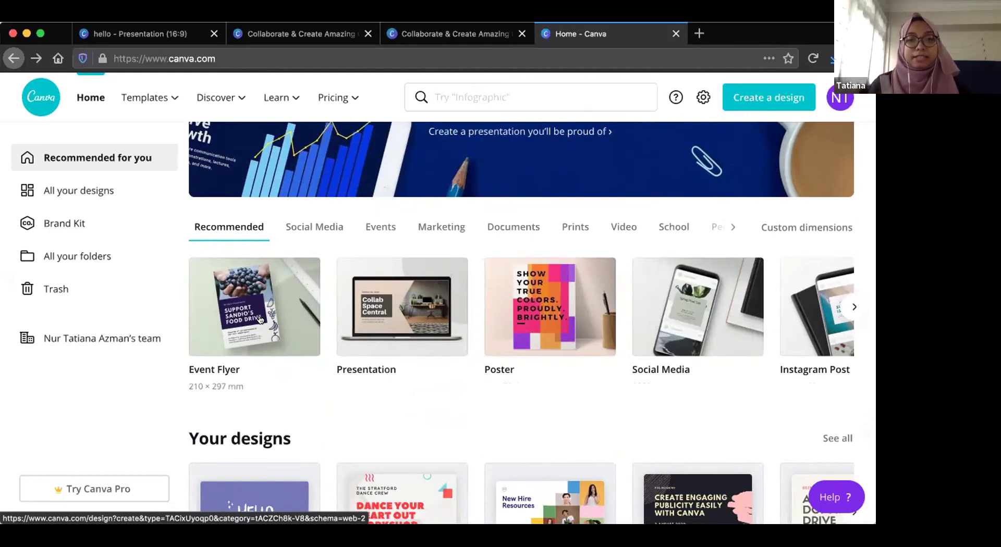
pyautogui.scroll(-8, 259, 319)
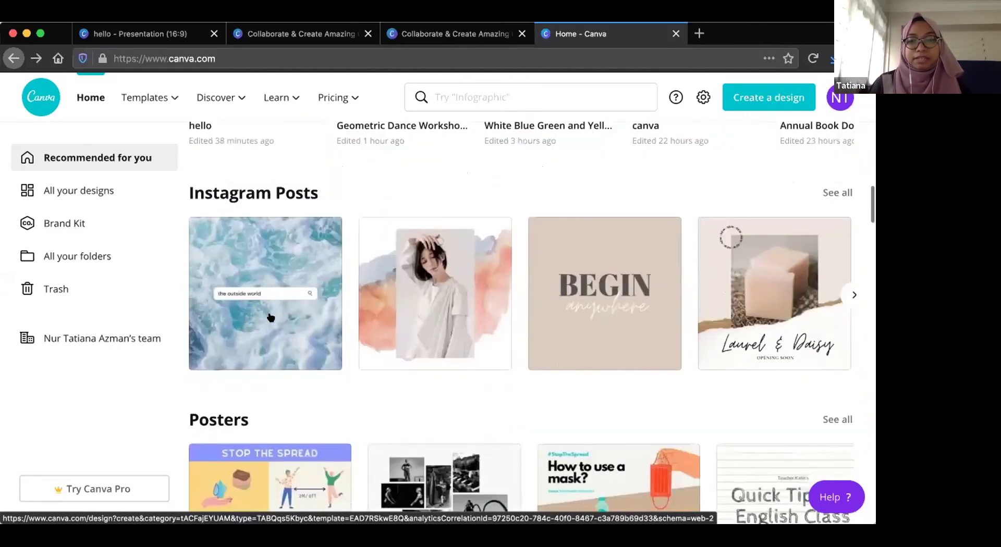
pyautogui.scroll(-1, 253, 293)
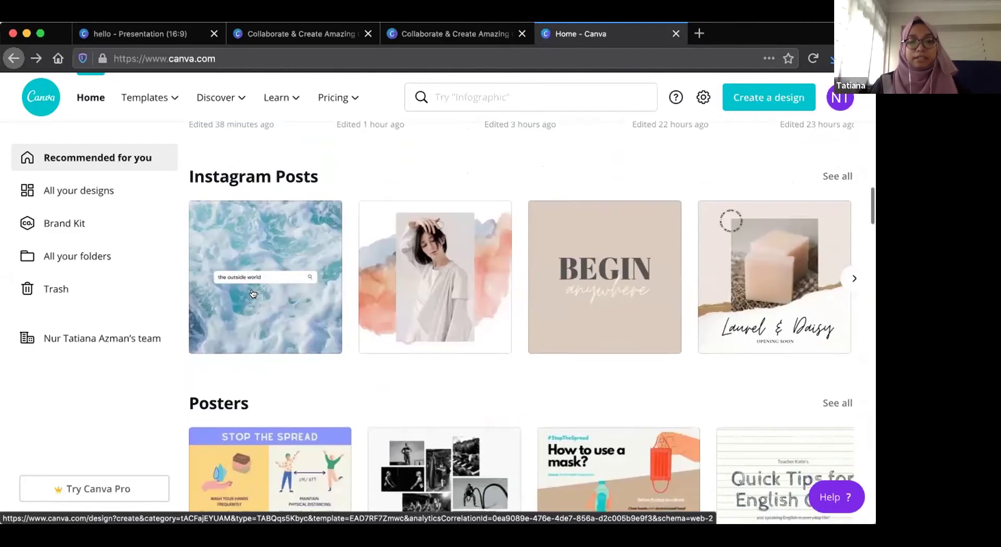
pyautogui.scroll(-3, 354, 334)
pyautogui.scroll(4, 352, 381)
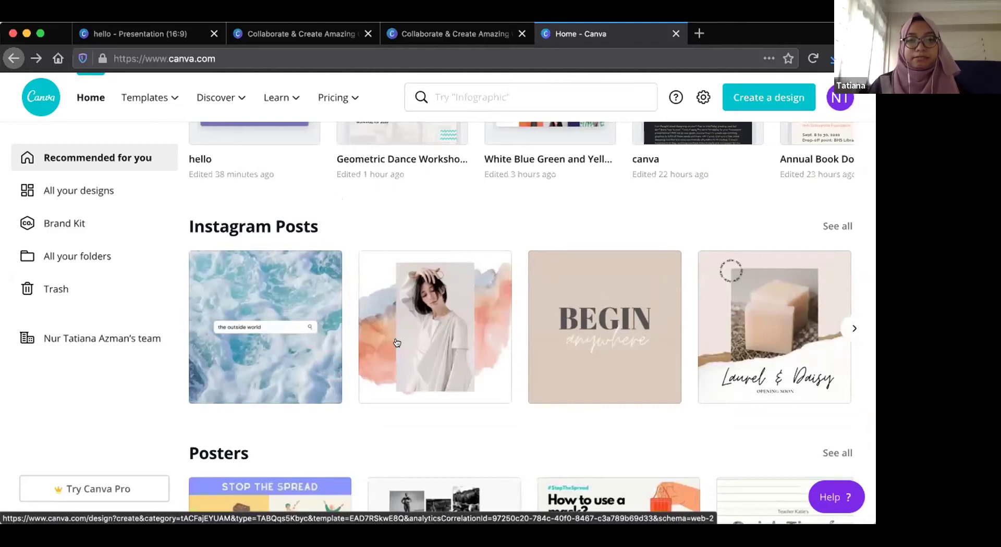
# Create a blank 210 × 297 mm Event Flyer design from the recommended design types.
pyautogui.scroll(8, 396, 343)
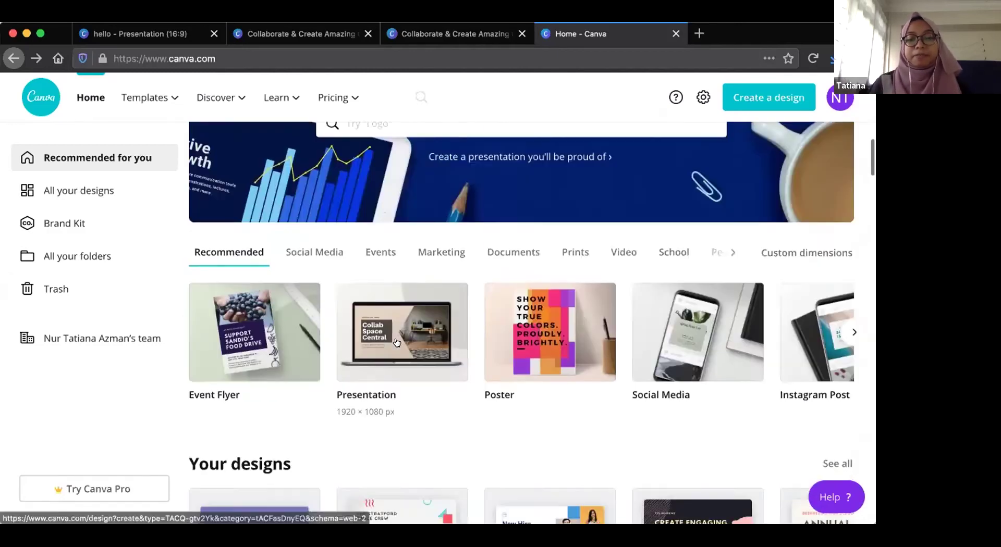
pyautogui.scroll(3, 531, 259)
pyautogui.scroll(-4, 298, 334)
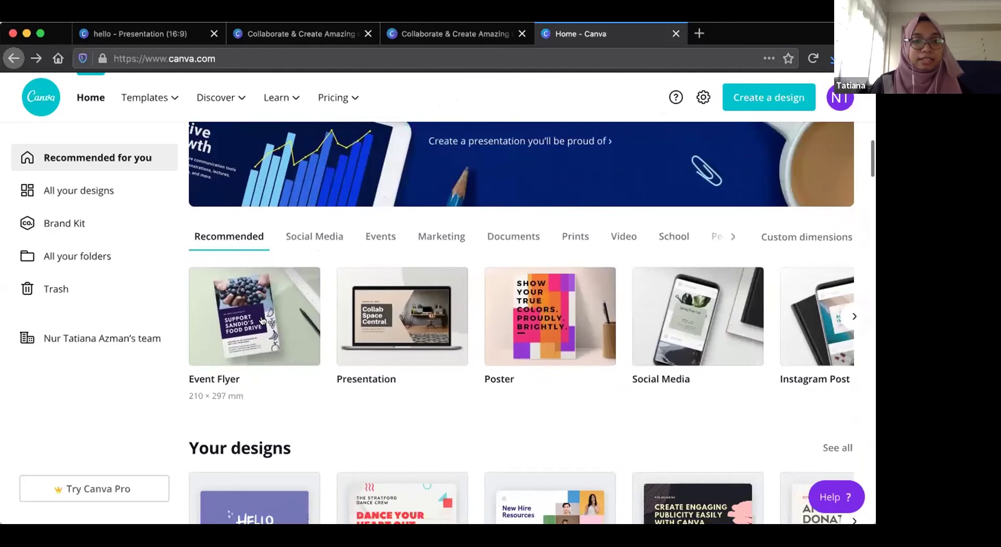
pyautogui.click(243, 326)
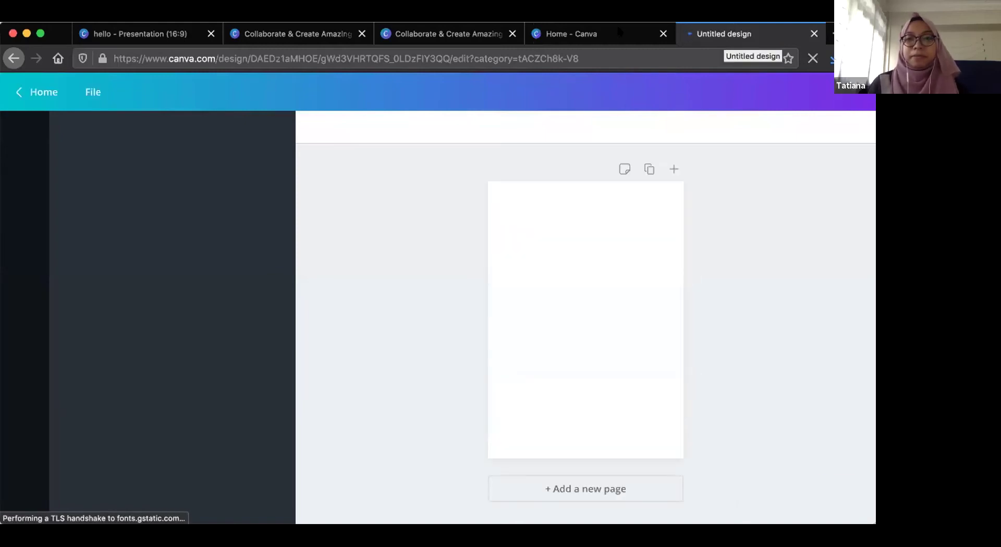
# Return to the home page, search the templates for "childrens book cover" and browse the matching covers.
pyautogui.click(618, 32)
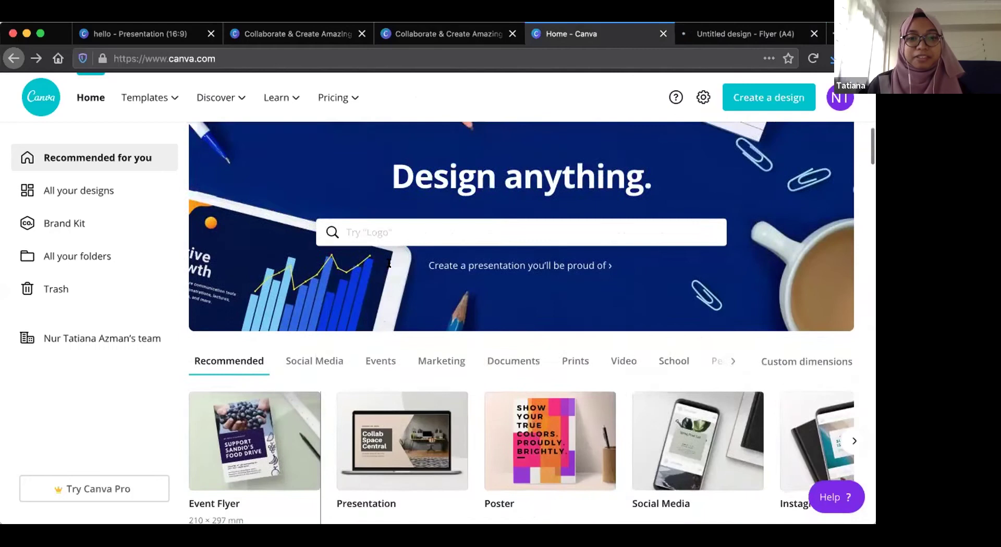
pyautogui.scroll(1, 388, 264)
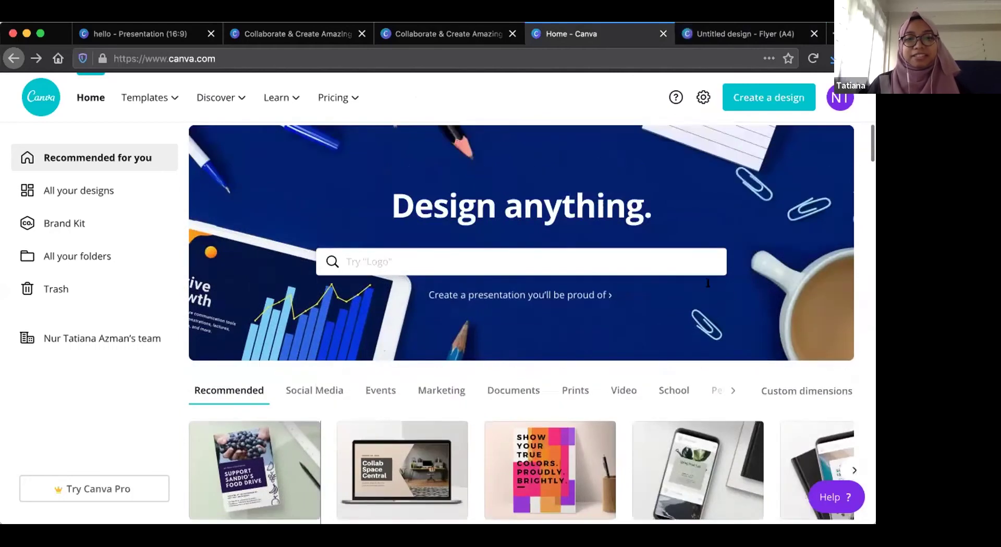
pyautogui.click(410, 258)
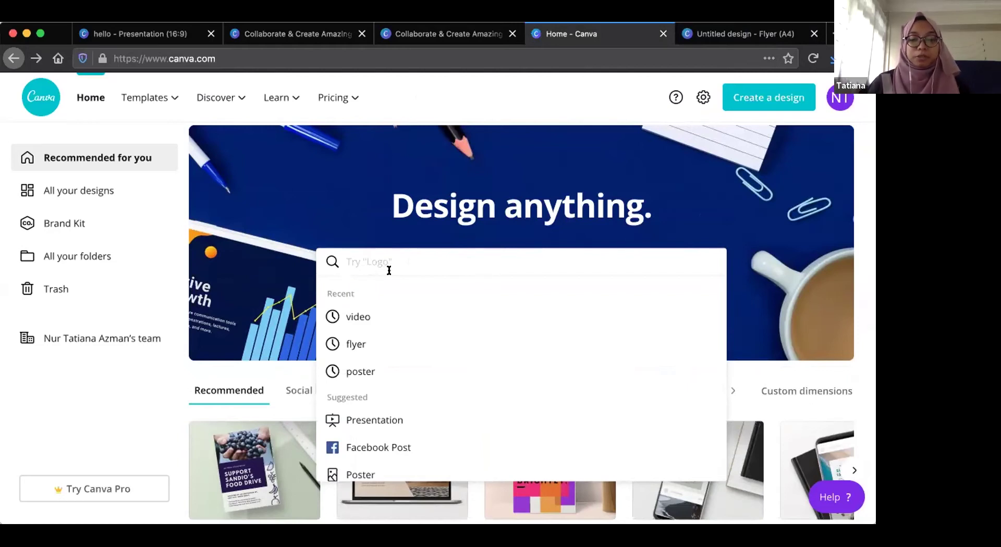
pyautogui.write('child')
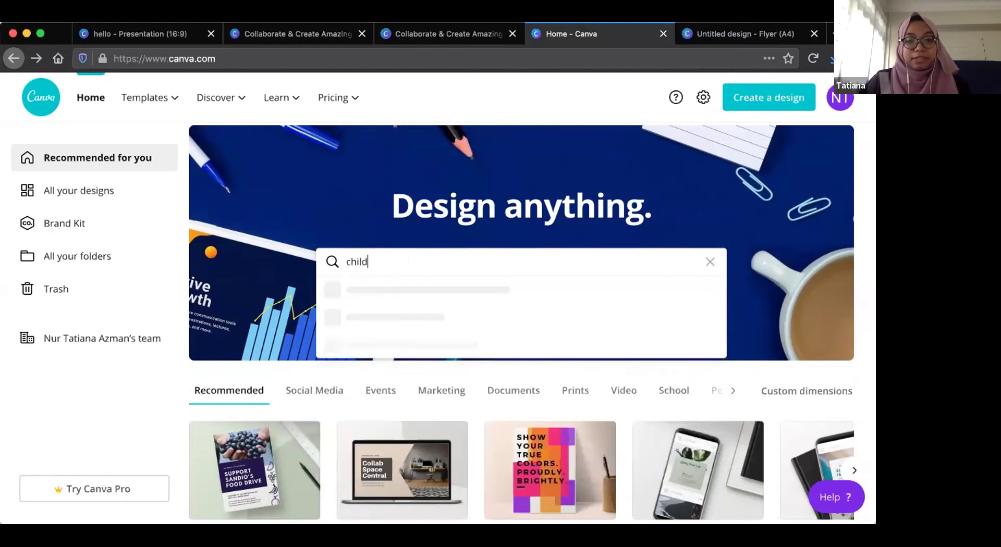
pyautogui.write('rens book cover')
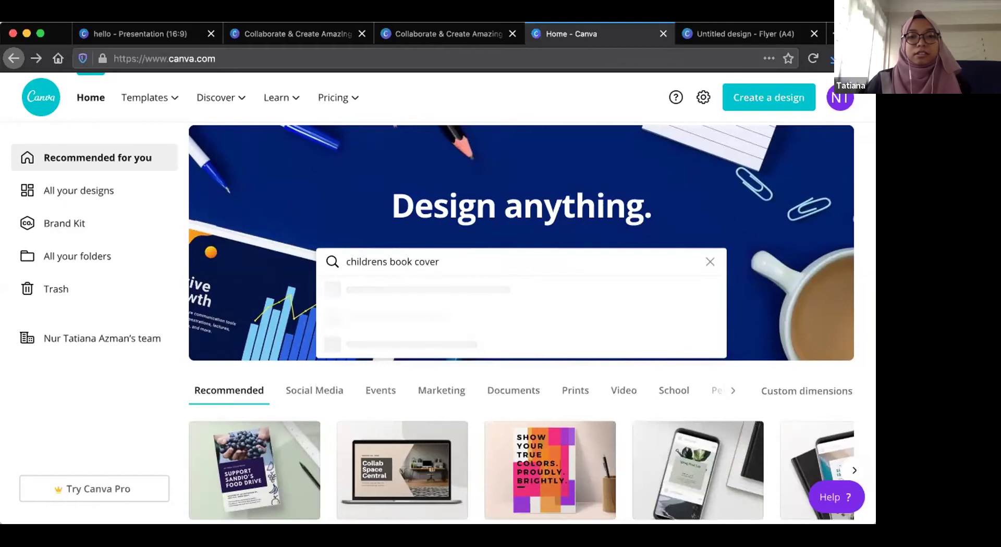
pyautogui.press('Return')
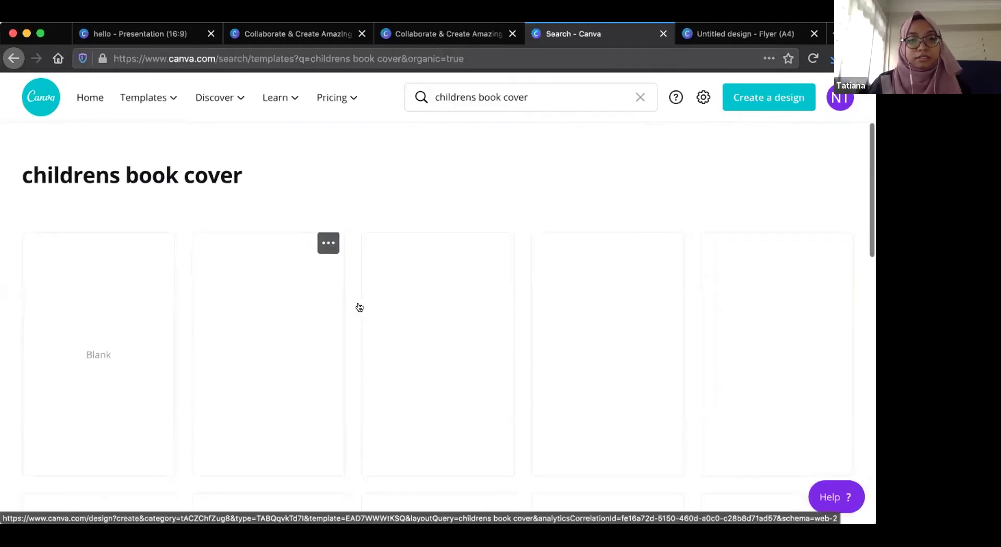
pyautogui.scroll(-3, 363, 307)
pyautogui.scroll(-5, 358, 306)
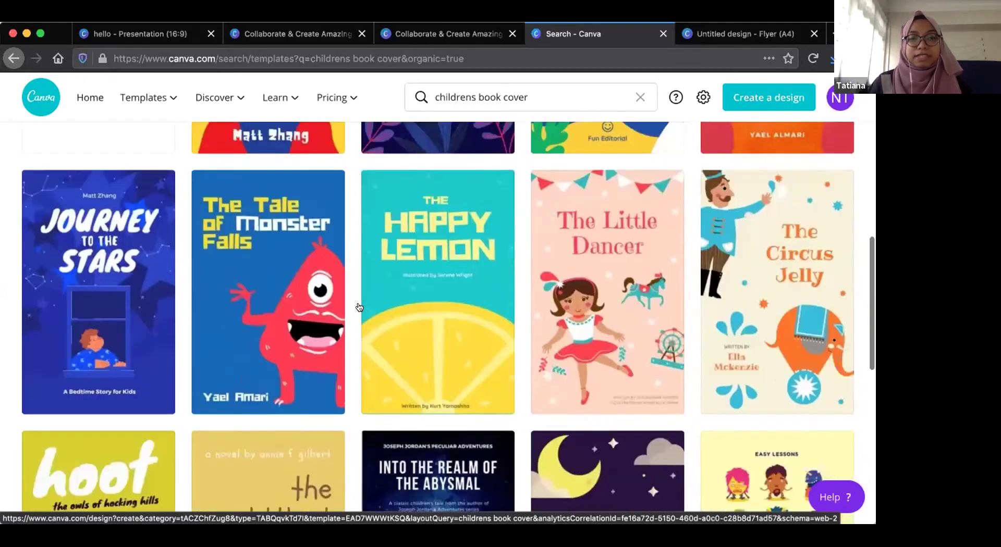
# Browse the rest of the children's book cover templates and return to the home page.
pyautogui.scroll(-6, 349, 308)
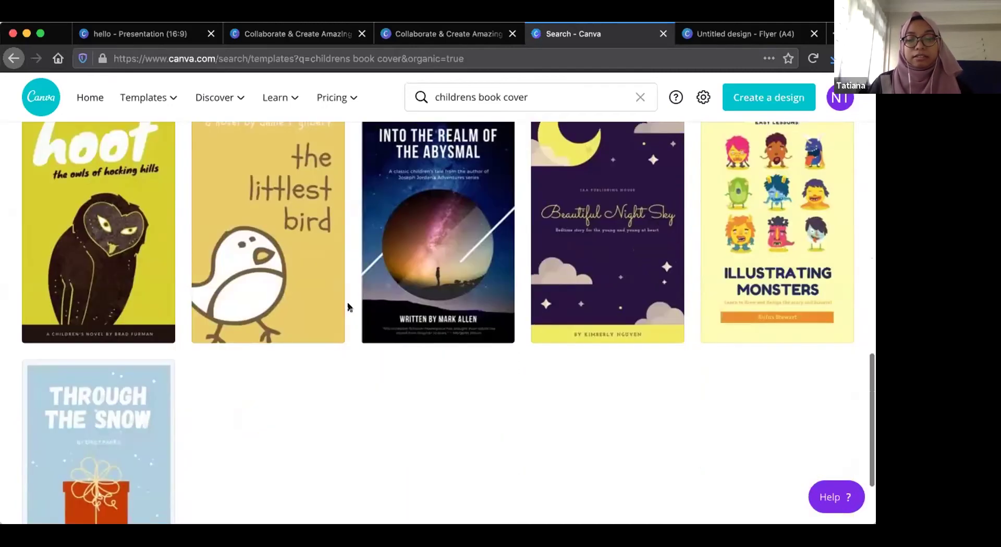
pyautogui.scroll(8, 349, 307)
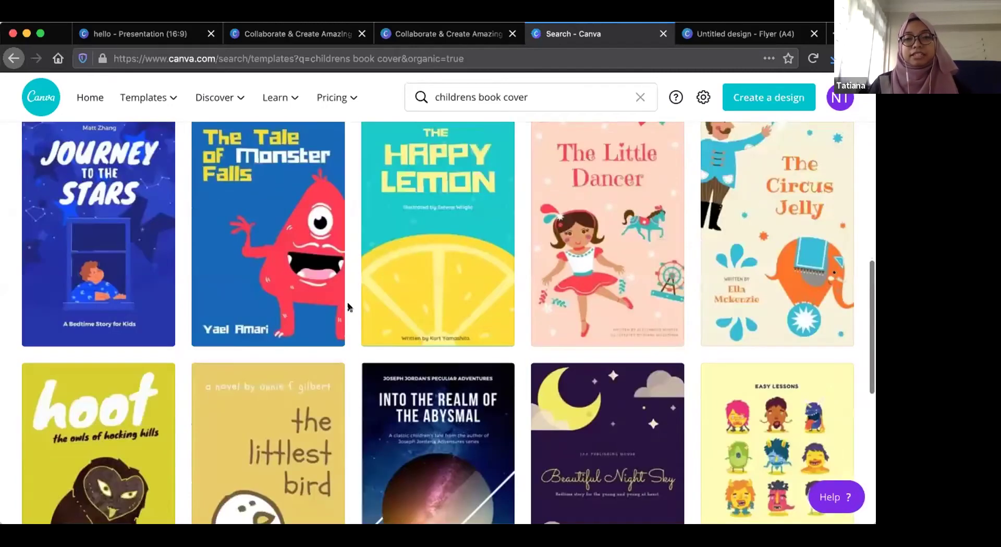
pyautogui.scroll(2, 350, 308)
pyautogui.scroll(6, 349, 308)
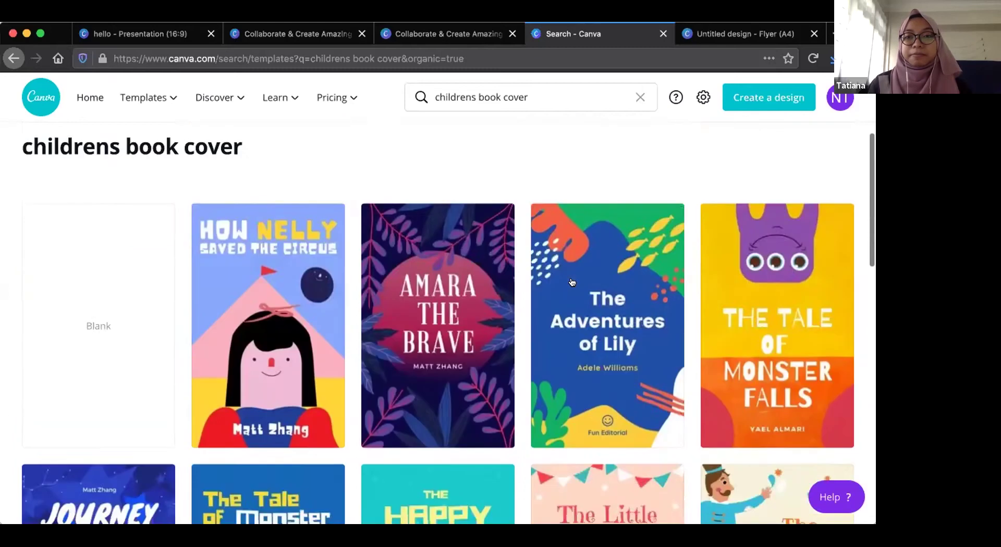
pyautogui.click(13, 59)
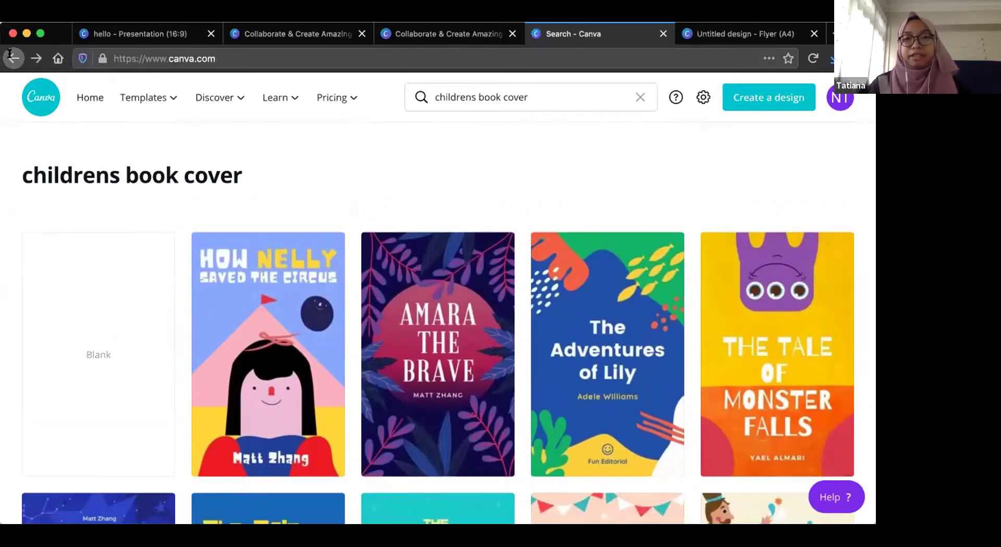
# Switch to the blank A4 flyer design and browse its suggested Event Flyer templates.
pyautogui.hotkey('ctrl', 'Tab')
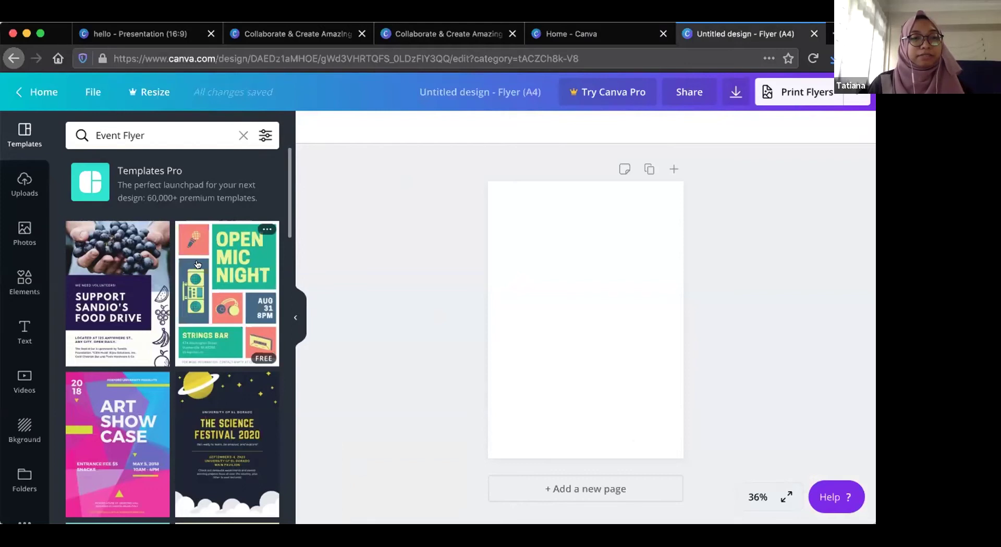
pyautogui.scroll(-7, 197, 265)
pyautogui.scroll(7, 140, 169)
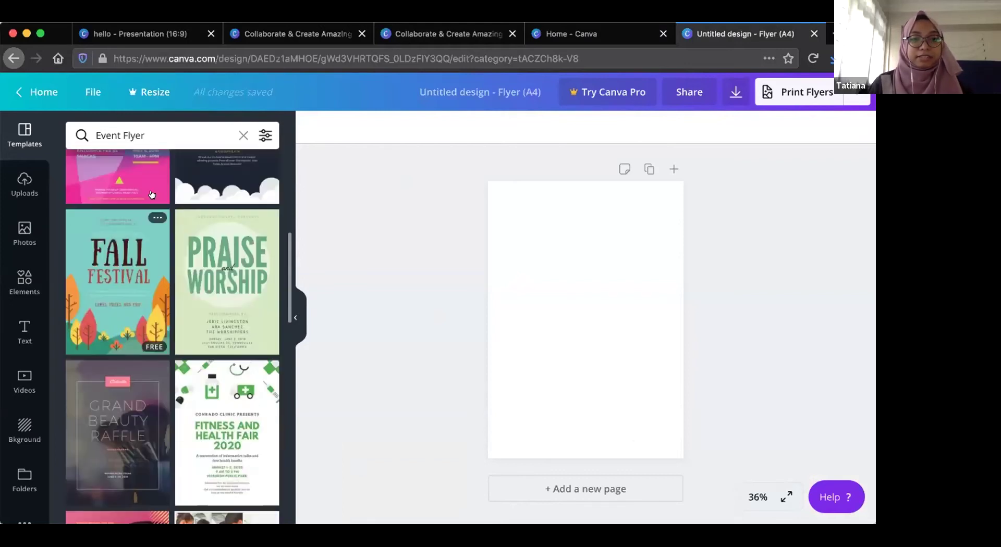
pyautogui.scroll(-1, 174, 314)
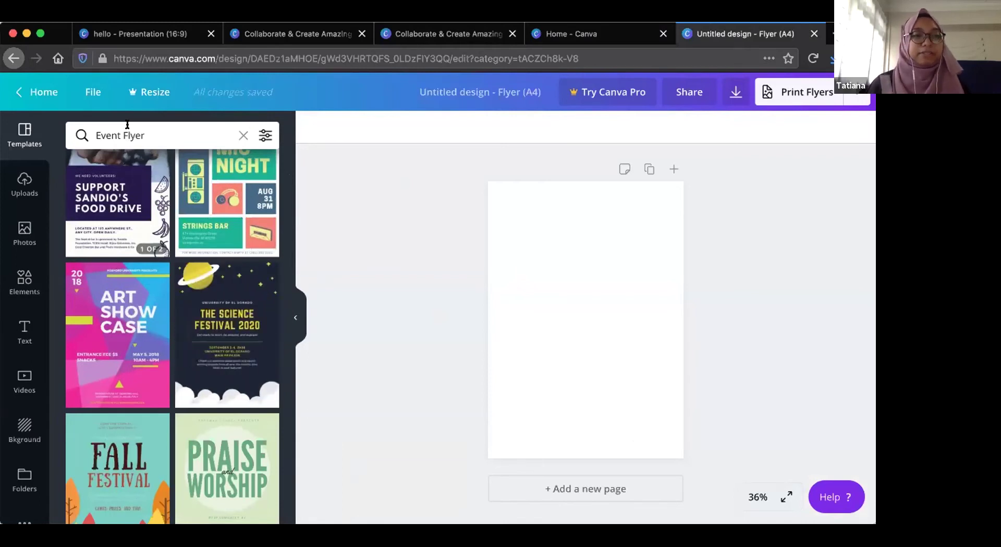
pyautogui.scroll(2, 214, 264)
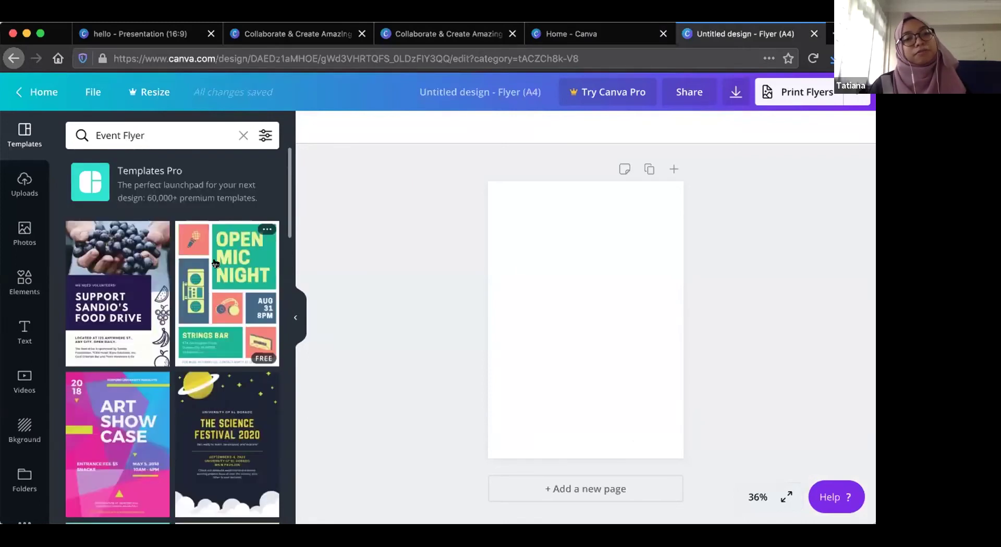
pyautogui.scroll(-2, 219, 235)
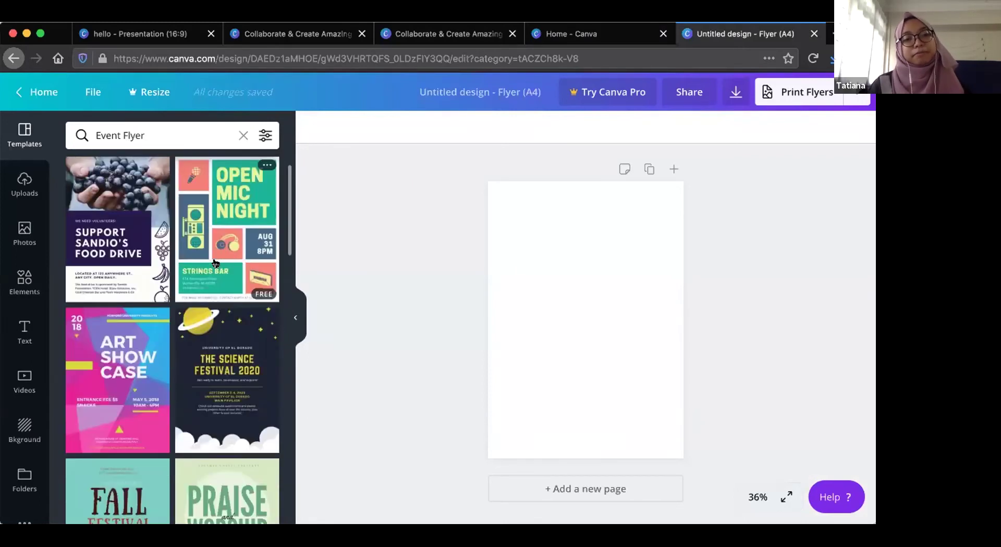
# Clear the Event Flyer template search and examine the flyer categories, from Event and Modern through Birthday and Music to Art Flyer.
pyautogui.click(242, 136)
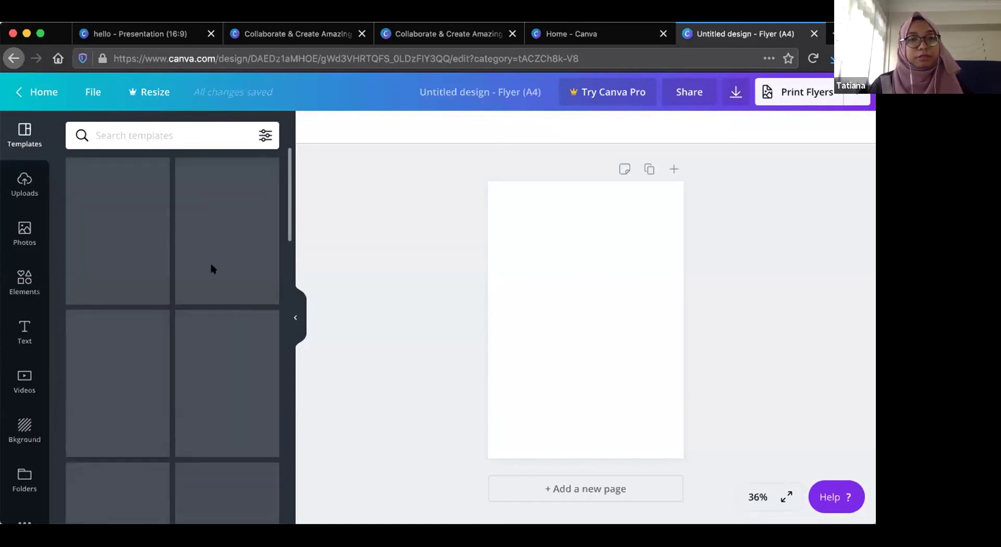
pyautogui.scroll(-10, 207, 284)
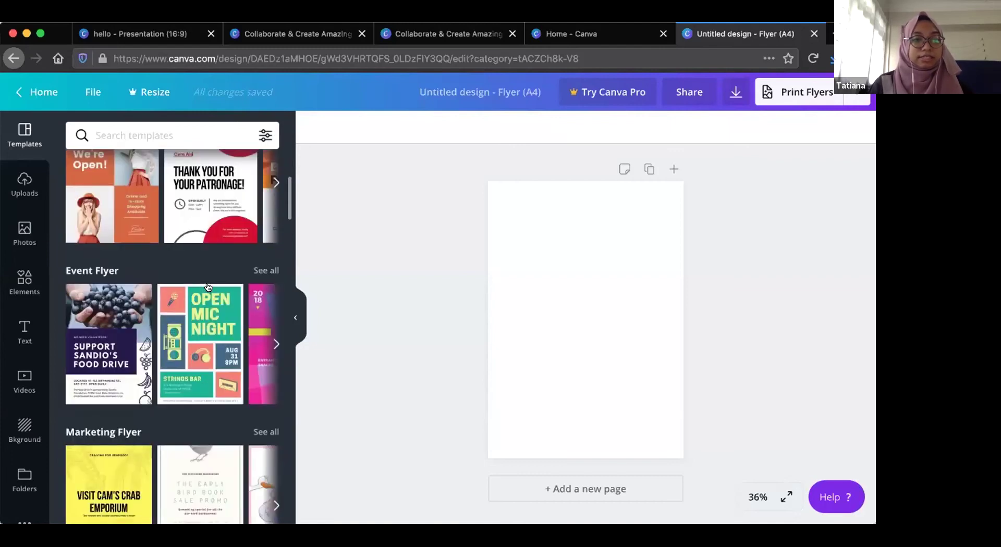
pyautogui.scroll(-10, 207, 286)
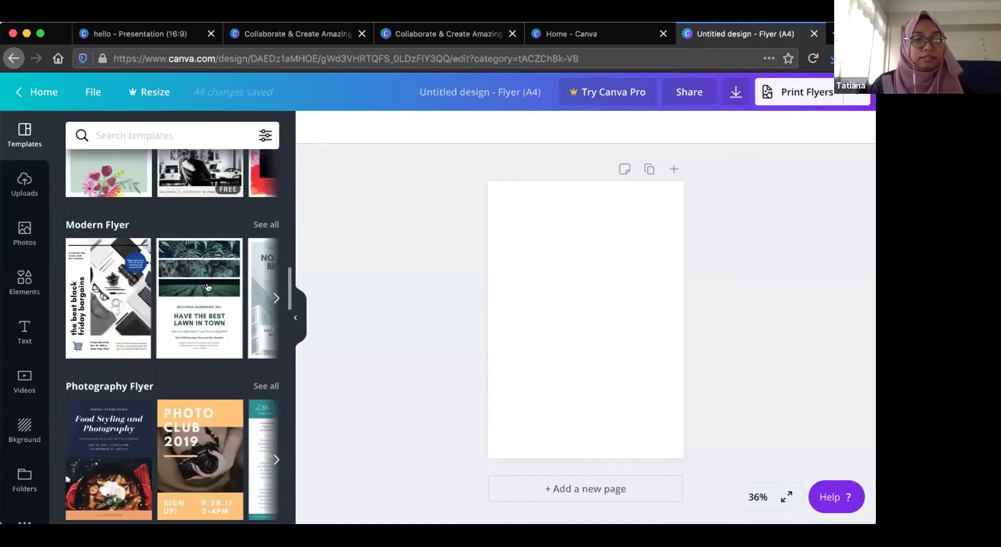
pyautogui.scroll(3, 210, 289)
pyautogui.scroll(-1, 208, 313)
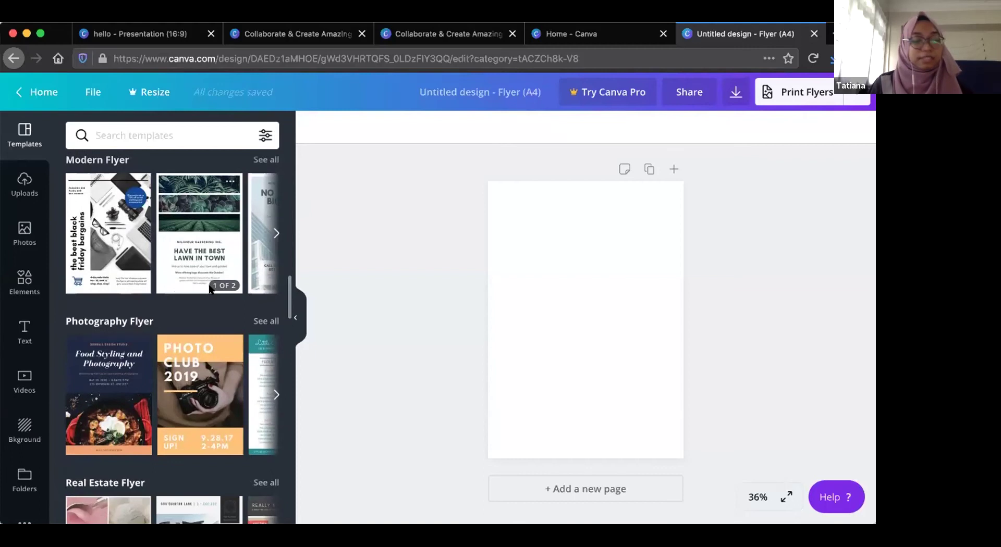
pyautogui.scroll(-2, 208, 347)
pyautogui.scroll(-2, 208, 346)
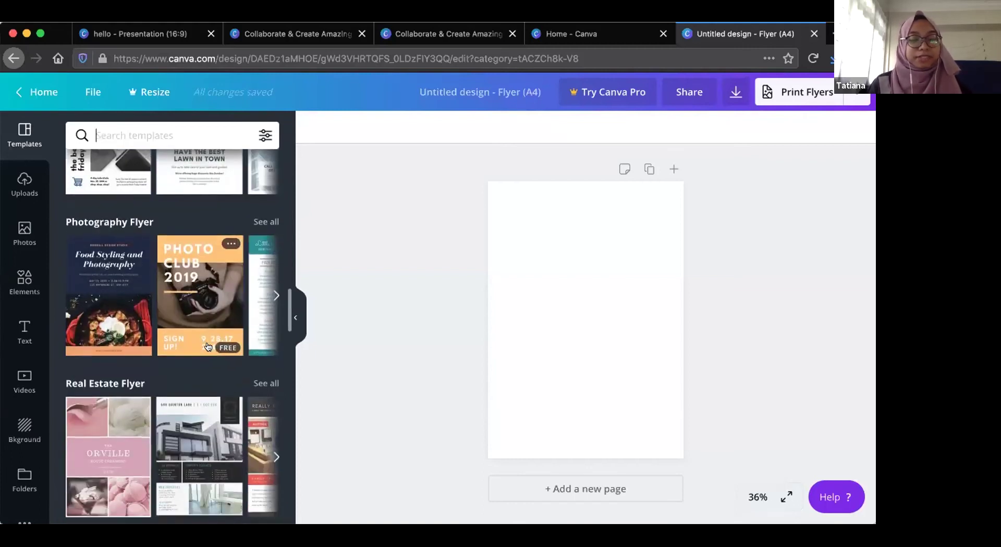
pyautogui.scroll(-10, 134, 300)
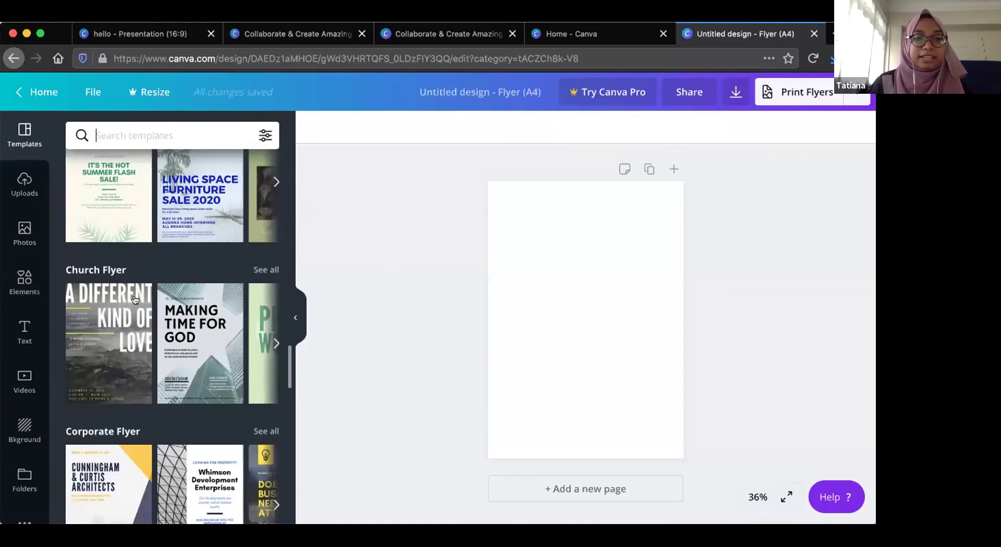
pyautogui.scroll(-2, 134, 299)
pyautogui.scroll(-3, 177, 281)
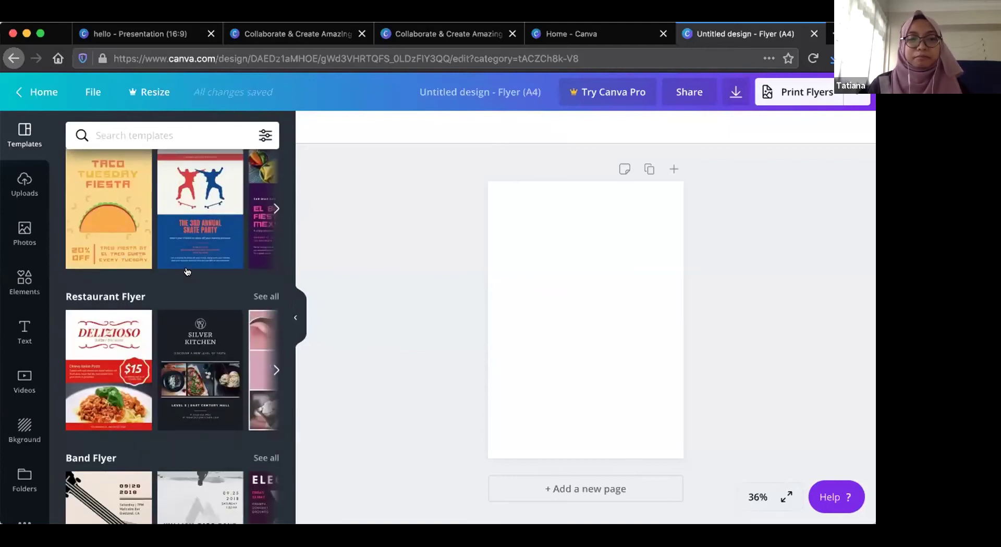
pyautogui.scroll(-5, 174, 342)
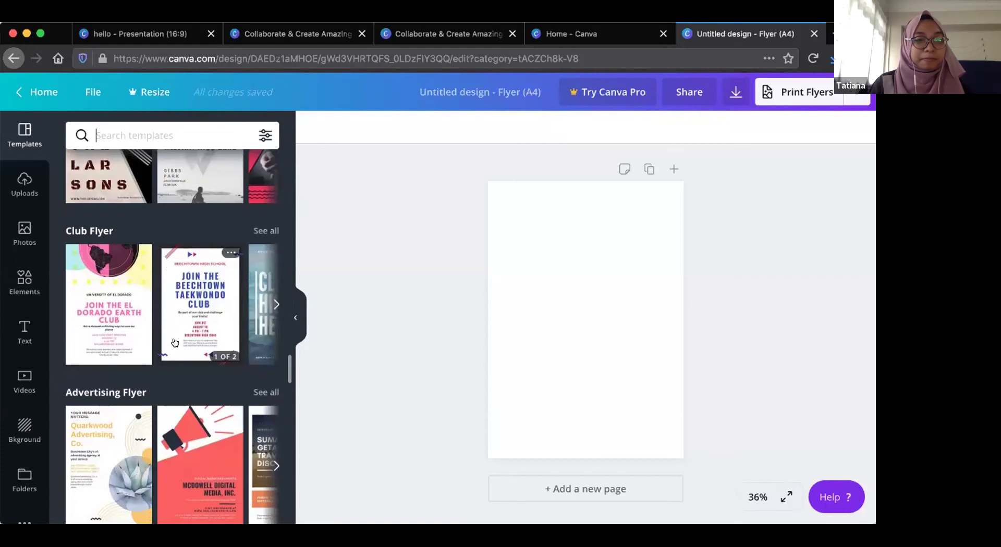
pyautogui.scroll(-5, 175, 343)
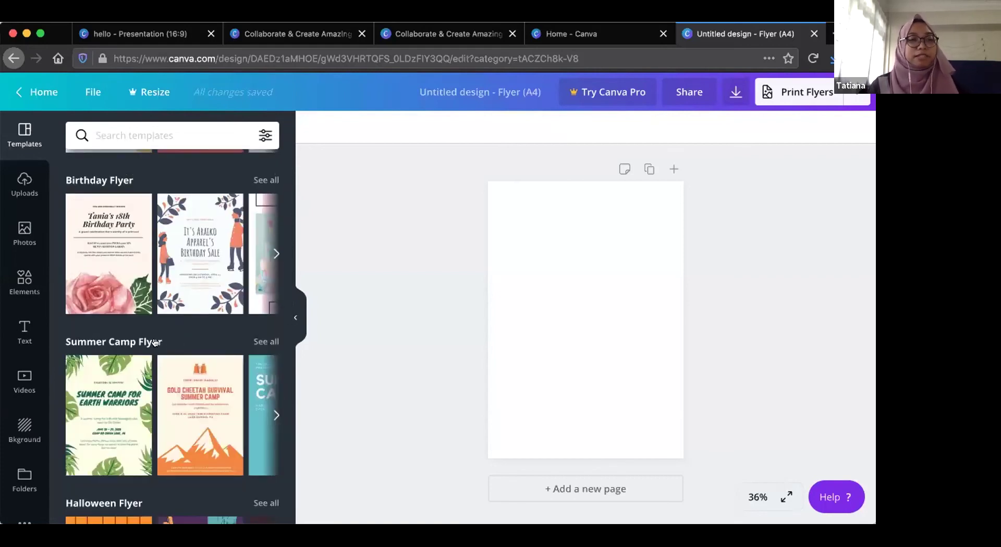
pyautogui.scroll(-1, 156, 360)
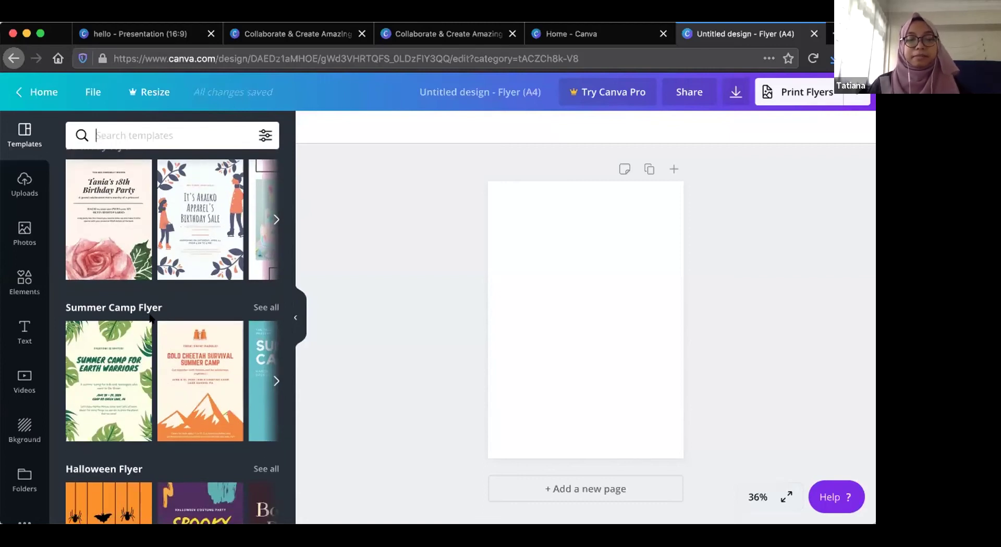
pyautogui.scroll(-8, 151, 317)
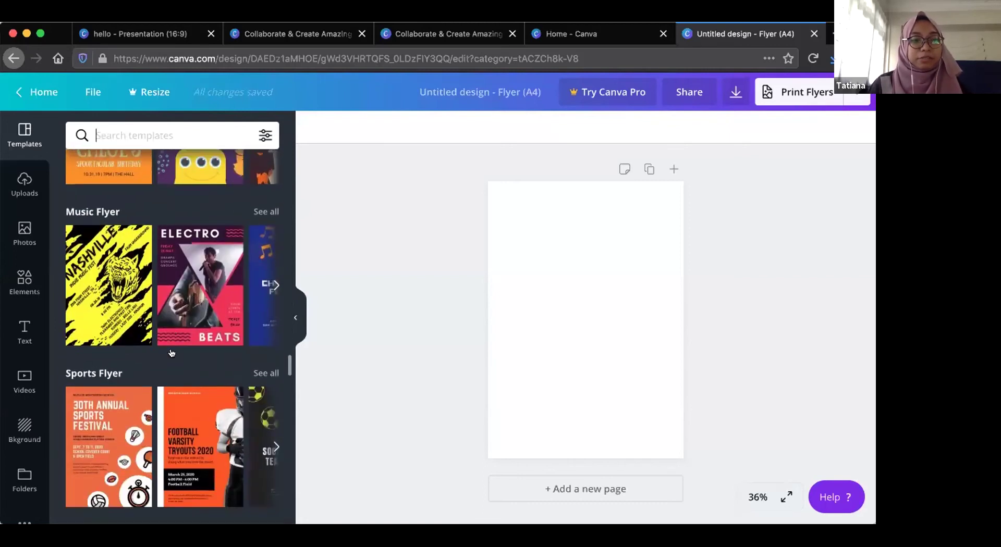
pyautogui.scroll(-10, 166, 365)
pyautogui.scroll(-6, 155, 390)
pyautogui.scroll(-3, 158, 388)
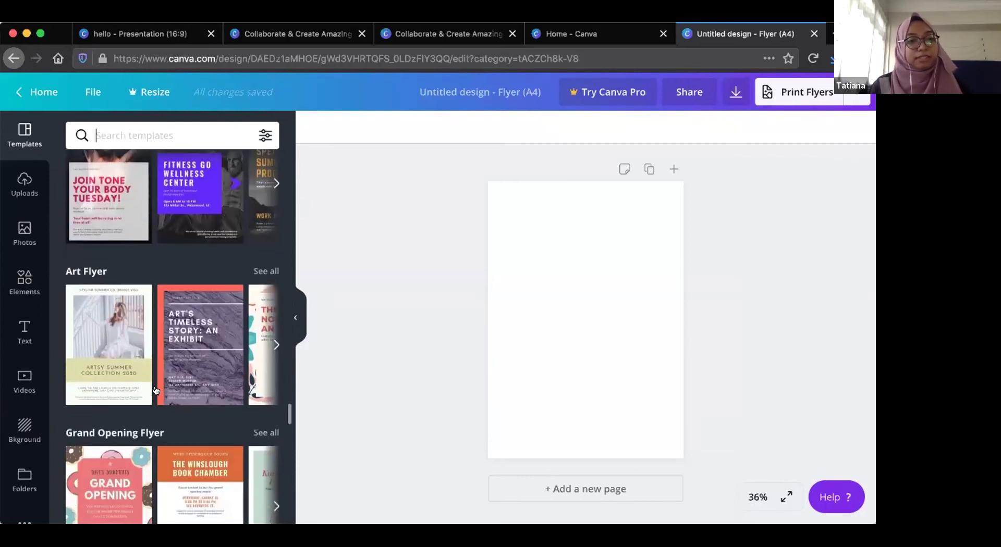
# Apply the first page of the Art Flyer template "The Honest Nostalgia: An Exhibit" to the blank page.
pyautogui.hscroll(3, 197, 340)
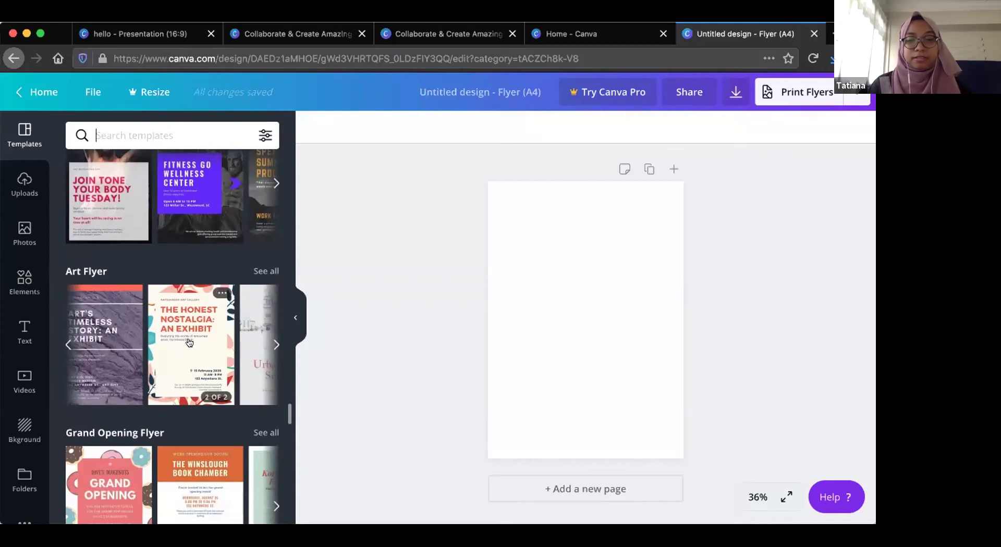
pyautogui.click(189, 337)
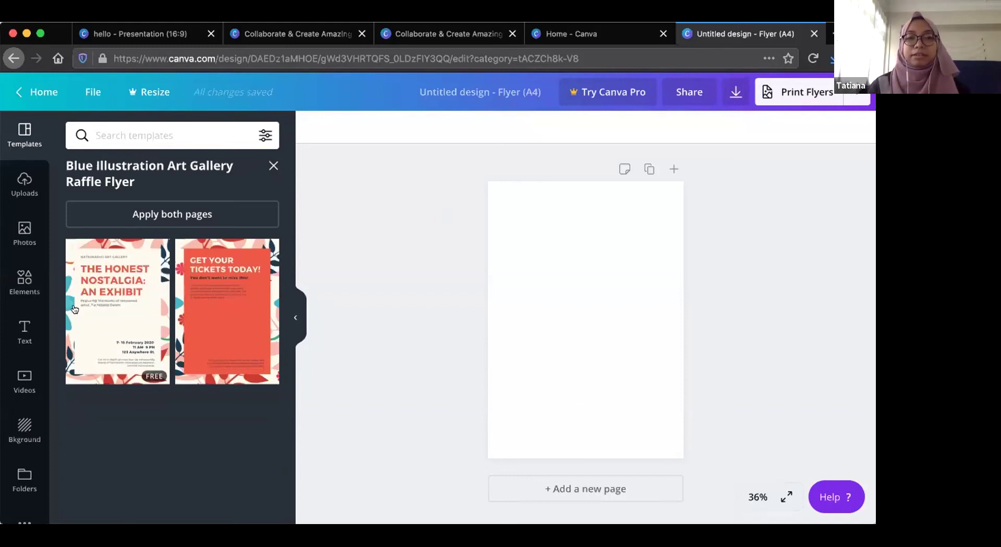
pyautogui.click(111, 321)
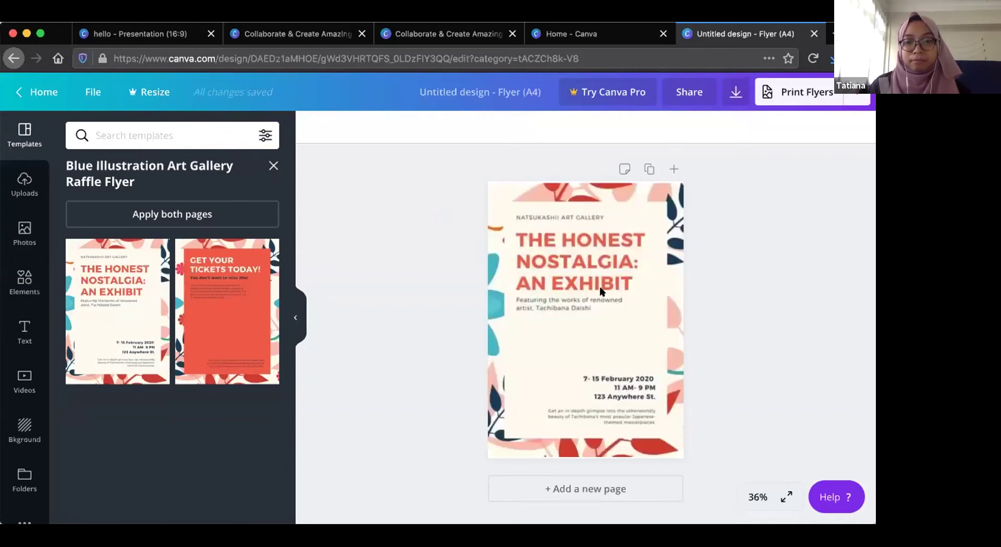
# Inspect the flyer's separate elements by selecting the title text group and the date and address text group.
pyautogui.click(579, 262)
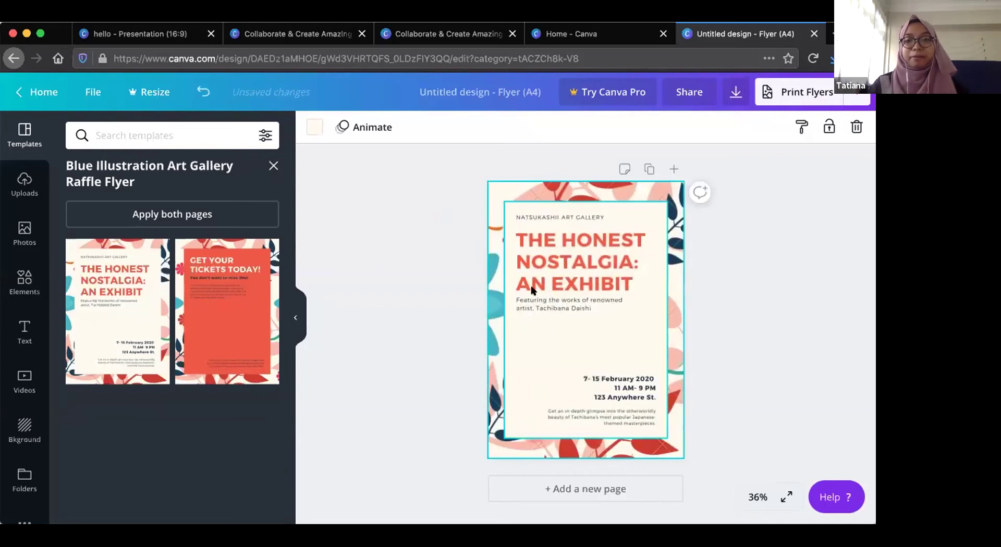
pyautogui.click(588, 261)
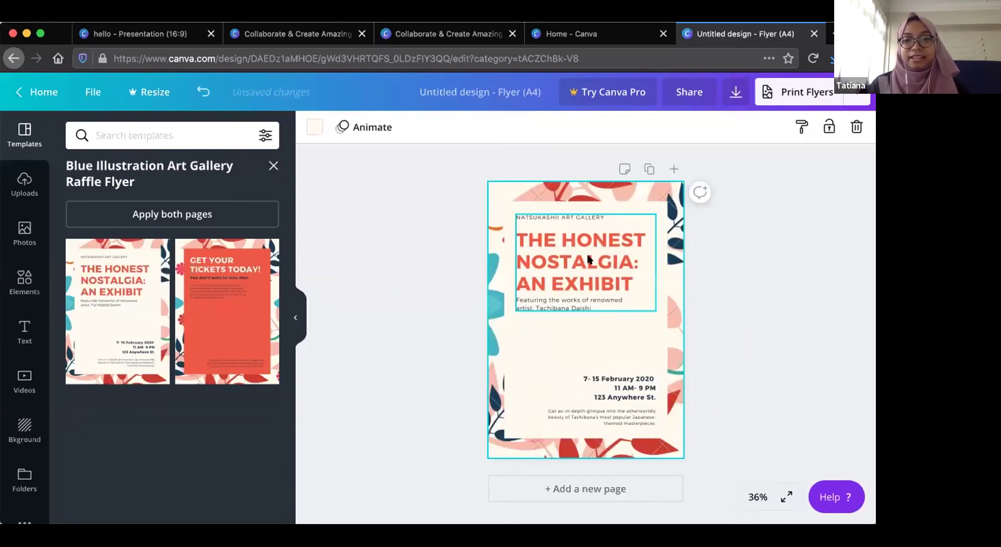
pyautogui.click(665, 371)
pyautogui.click(632, 392)
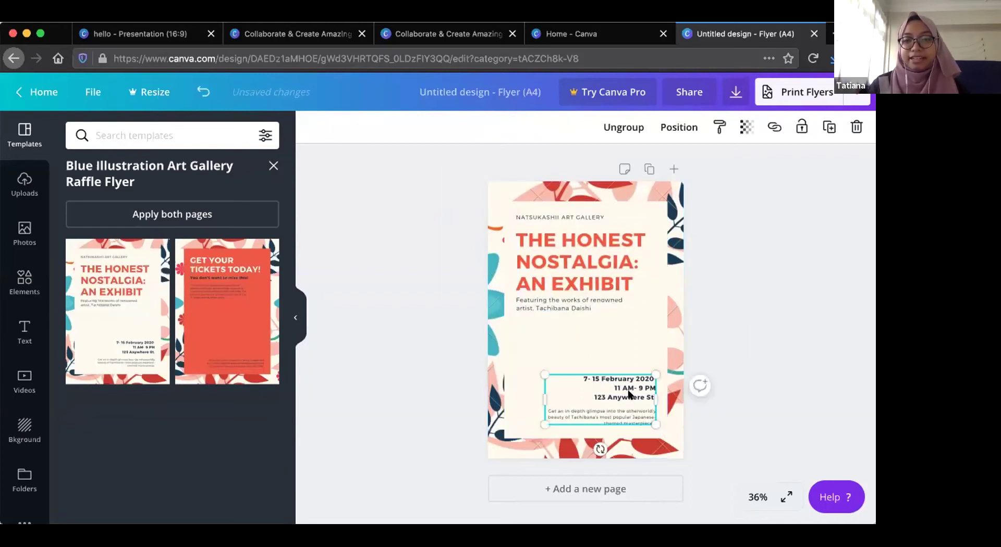
pyautogui.click(593, 282)
pyautogui.click(718, 315)
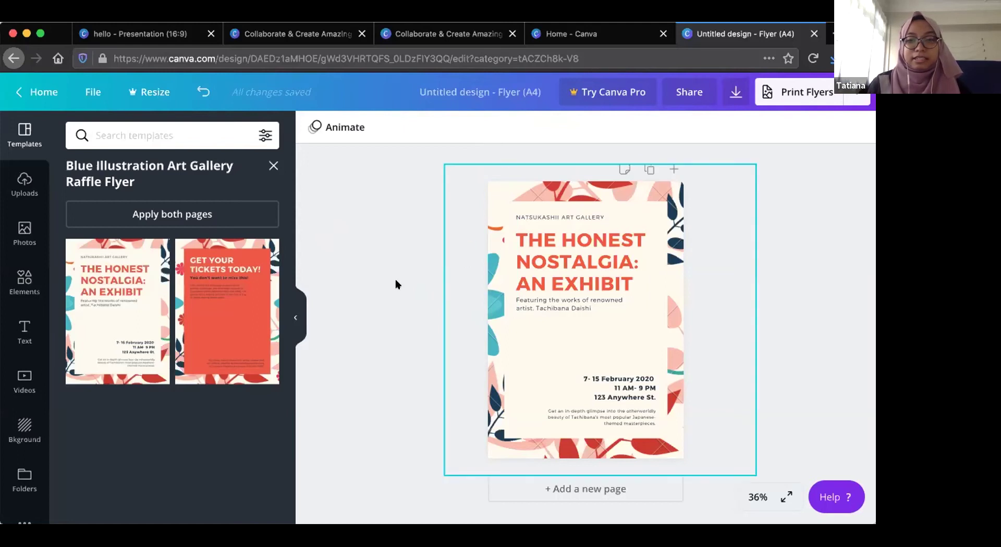
# Bring the flyer's leaf-and-flower background image to the front of all other elements.
pyautogui.click(681, 359)
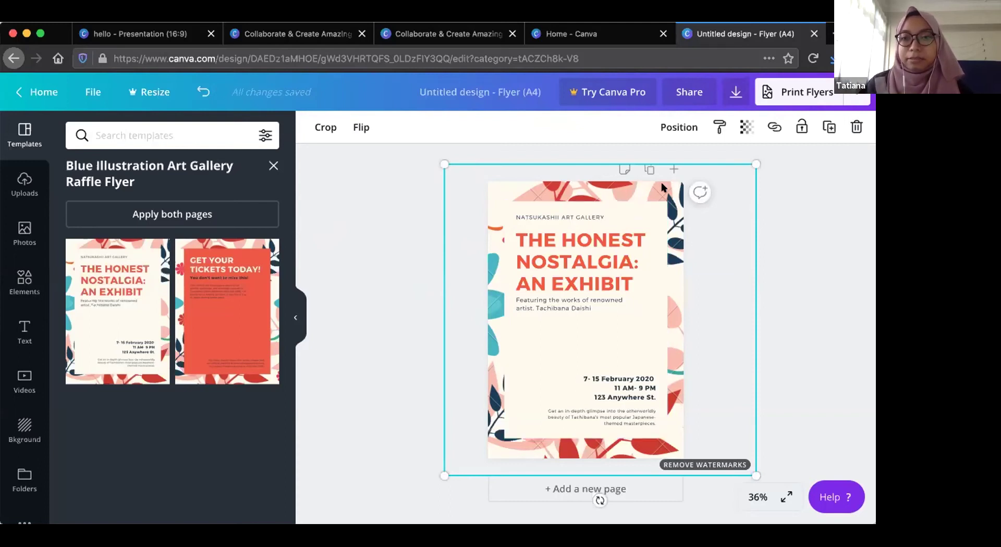
pyautogui.click(666, 130)
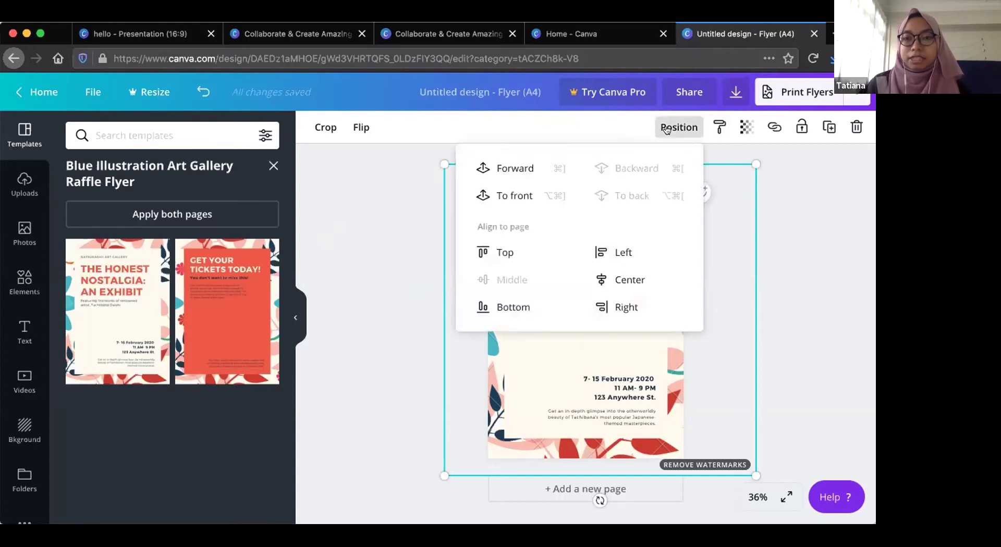
pyautogui.click(517, 197)
pyautogui.click(737, 324)
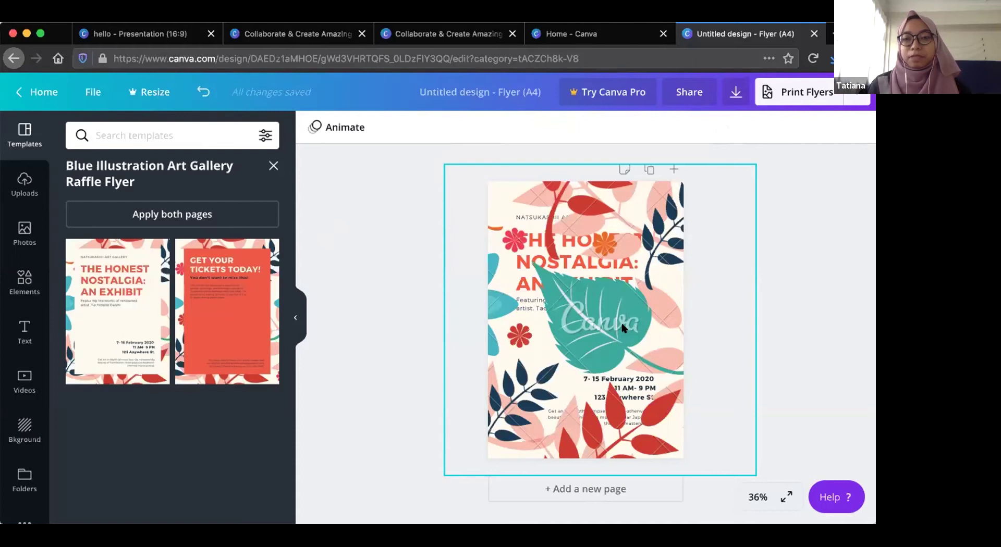
# View the watermark removal offer for the premium leaf-and-flower image, dismiss it, and delete the image from the flyer.
pyautogui.click(608, 328)
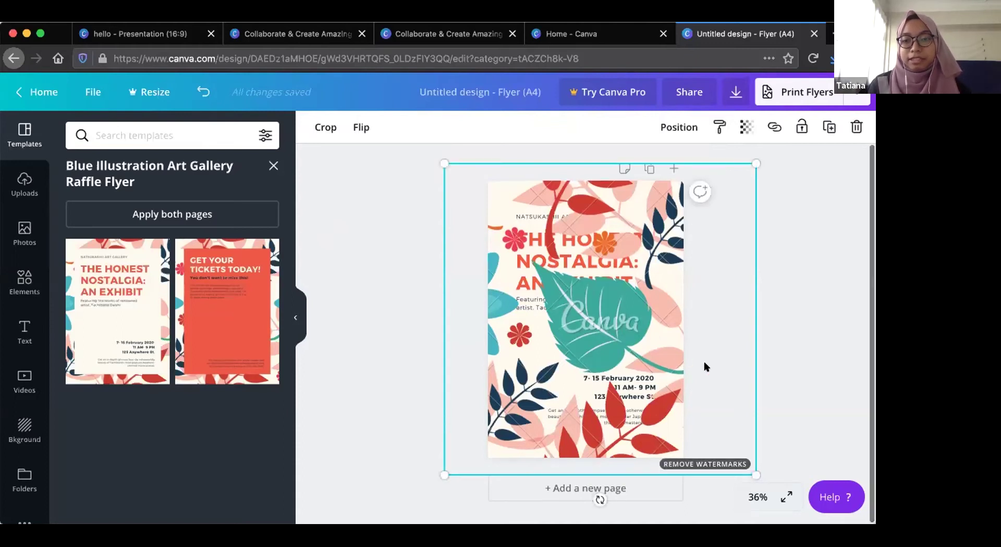
pyautogui.click(678, 462)
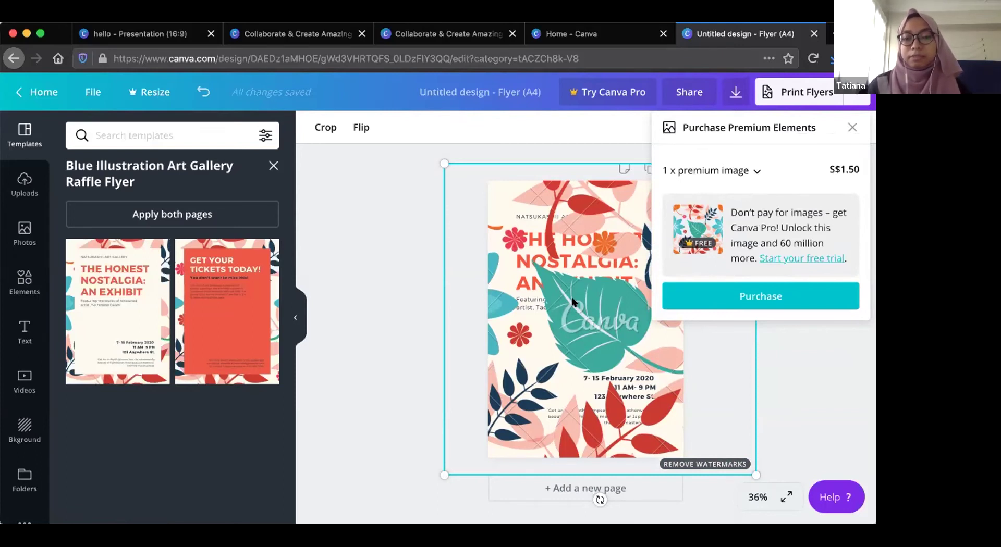
pyautogui.click(851, 128)
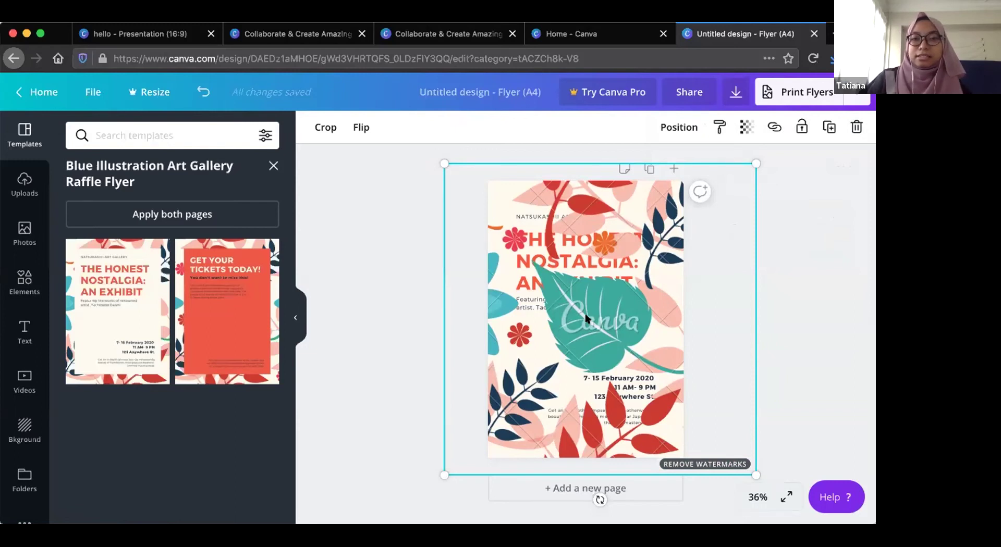
pyautogui.press('Delete')
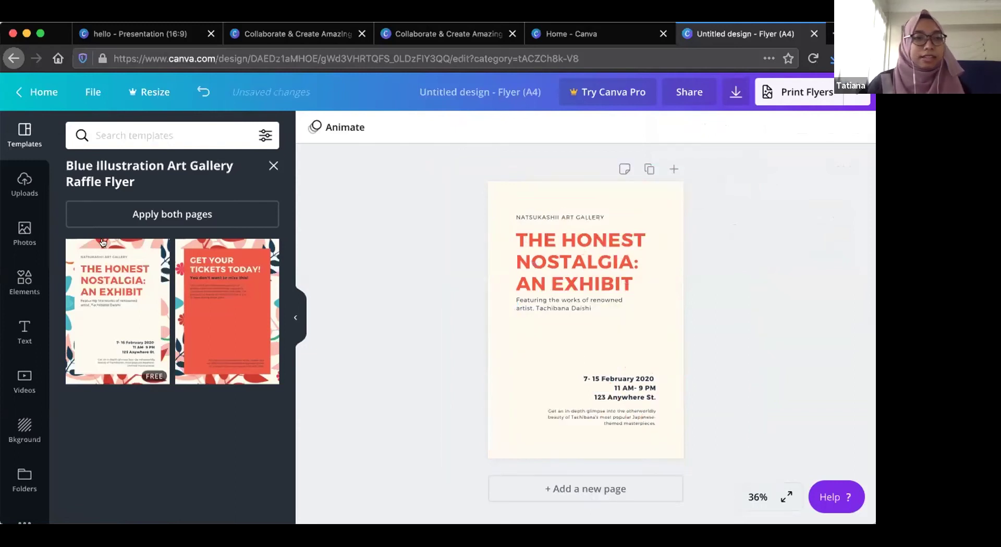
# Browse the available background images for the flyer and return to the start of the collection.
pyautogui.click(21, 429)
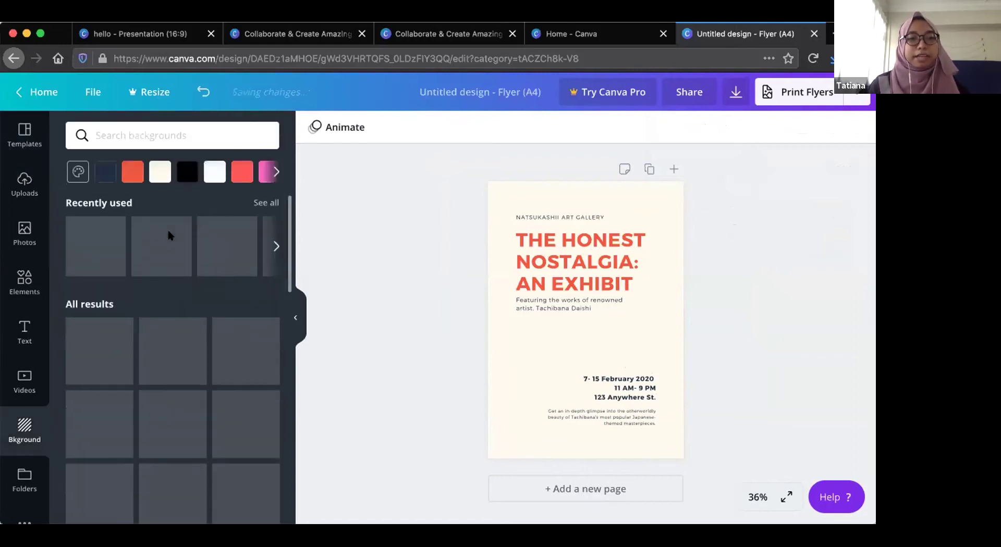
pyautogui.scroll(-3, 165, 326)
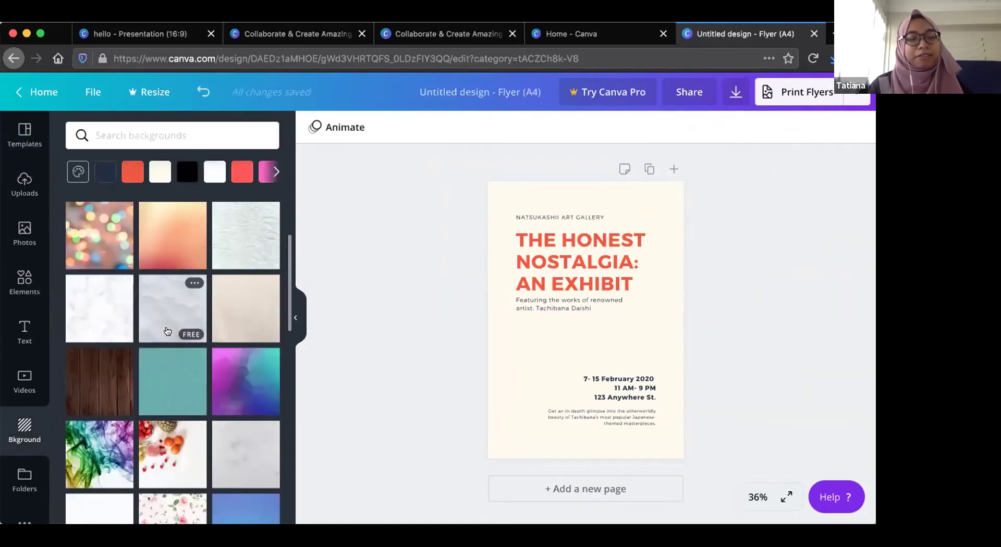
pyautogui.scroll(-2, 167, 332)
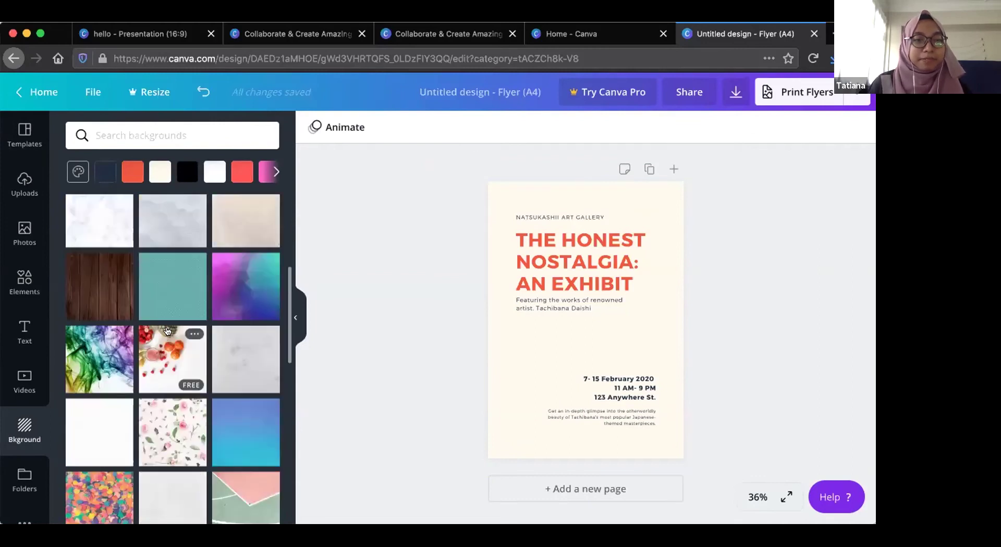
pyautogui.scroll(-3, 167, 332)
pyautogui.scroll(5, 167, 331)
pyautogui.scroll(2, 167, 332)
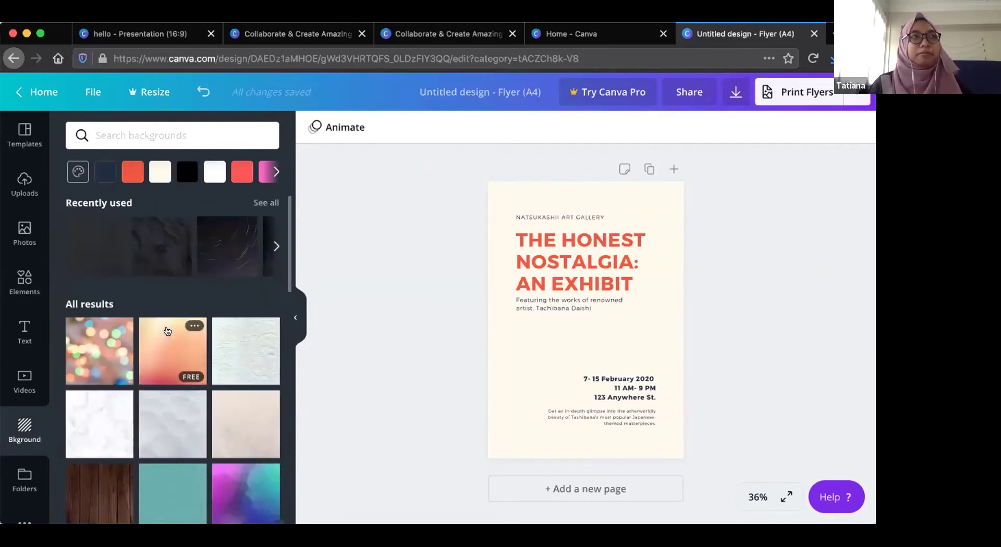
pyautogui.scroll(-2, 167, 331)
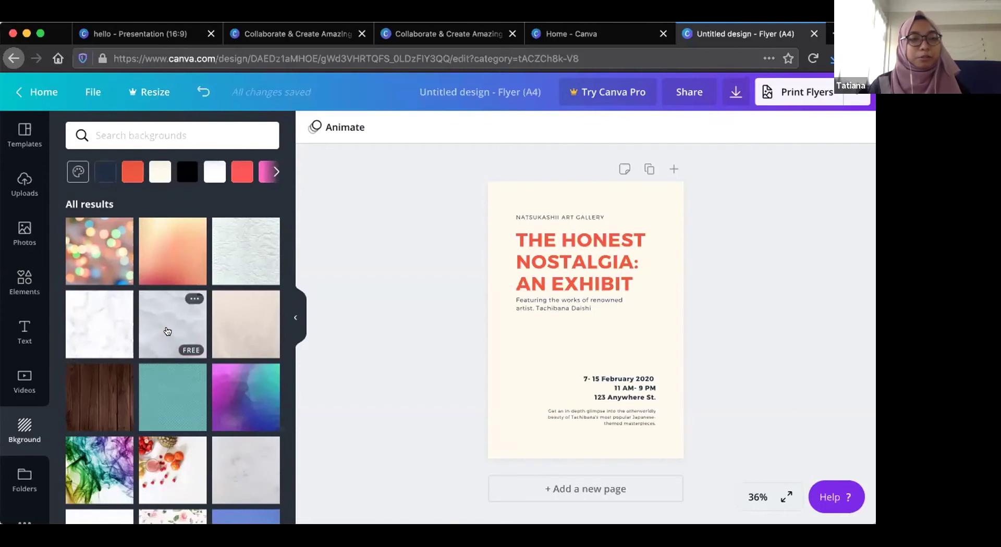
pyautogui.scroll(-2, 166, 331)
pyautogui.scroll(-10, 167, 332)
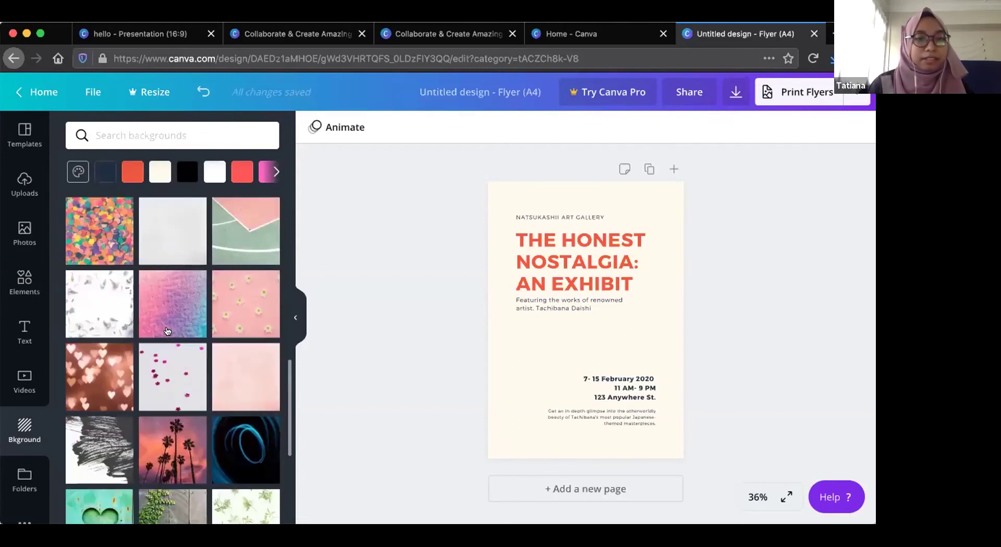
pyautogui.scroll(-6, 207, 399)
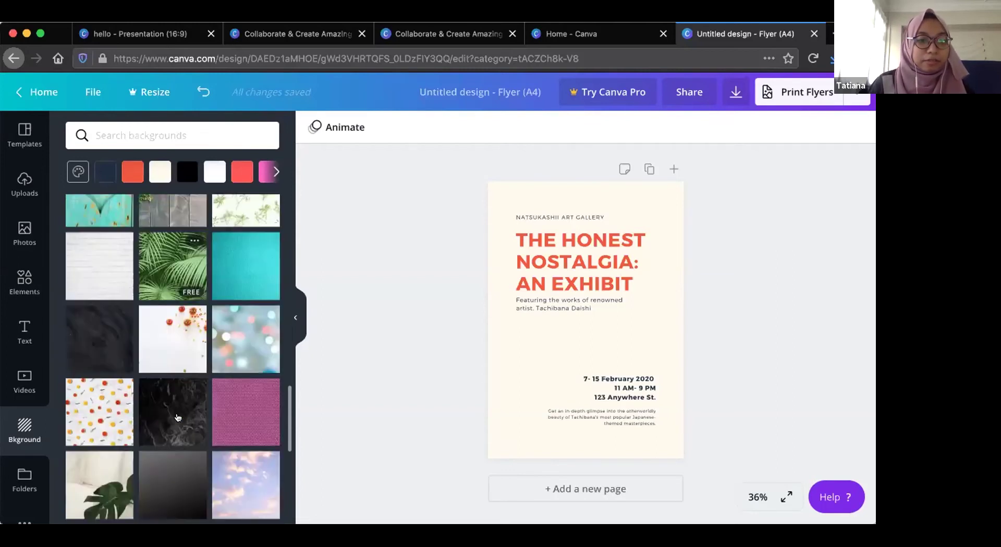
pyautogui.scroll(-5, 183, 449)
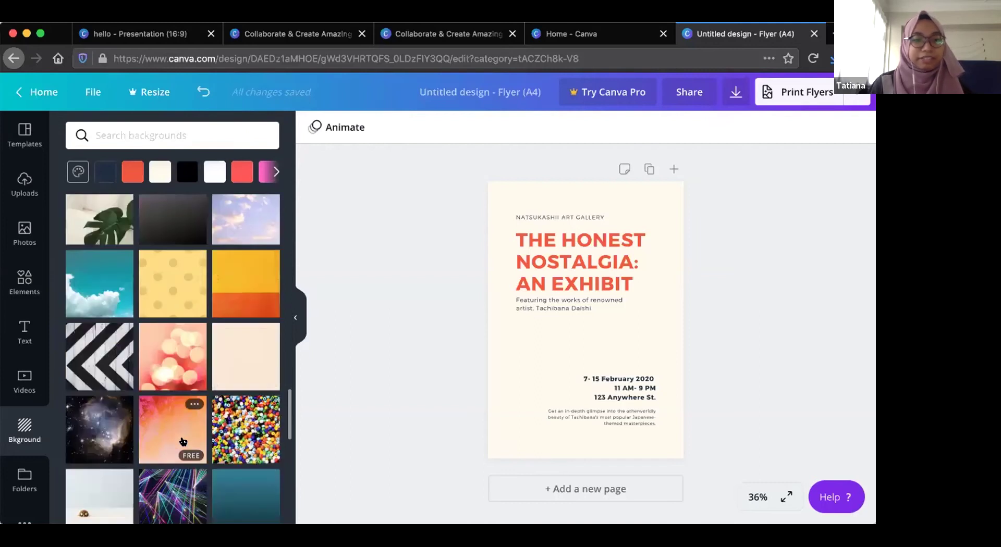
pyautogui.scroll(-5, 184, 442)
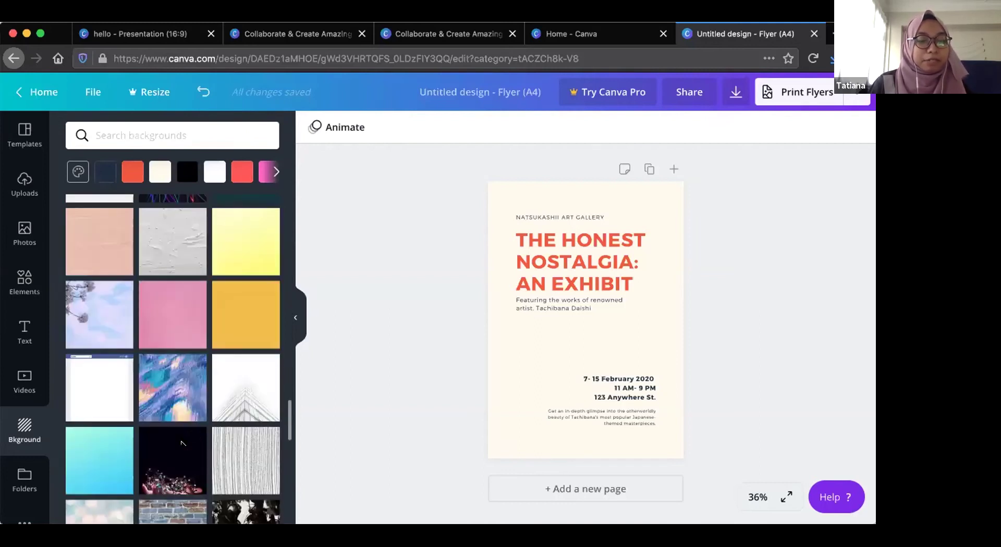
pyautogui.scroll(10, 182, 443)
pyautogui.scroll(10, 183, 441)
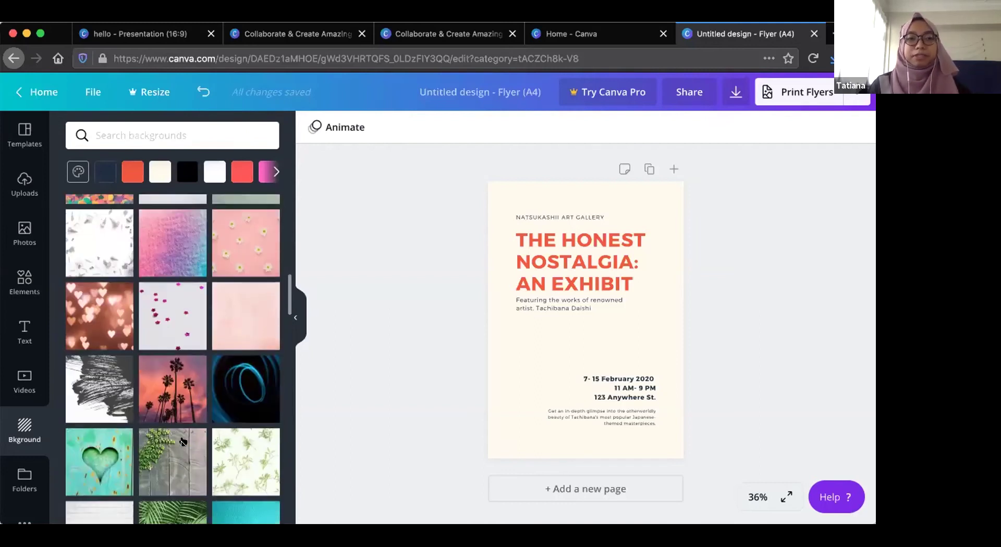
pyautogui.scroll(2, 178, 351)
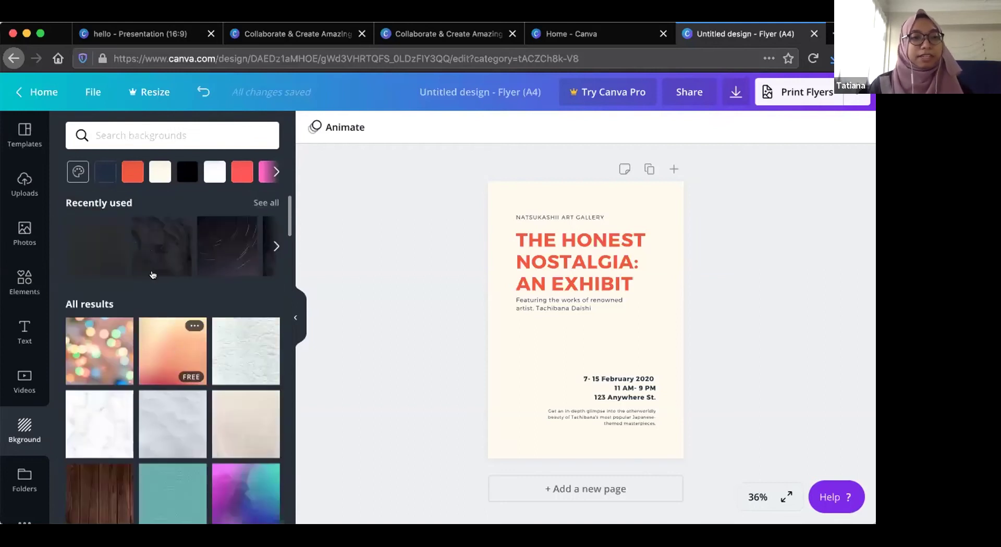
# Browse the trending pictures in the photo library and return to its start.
pyautogui.click(24, 239)
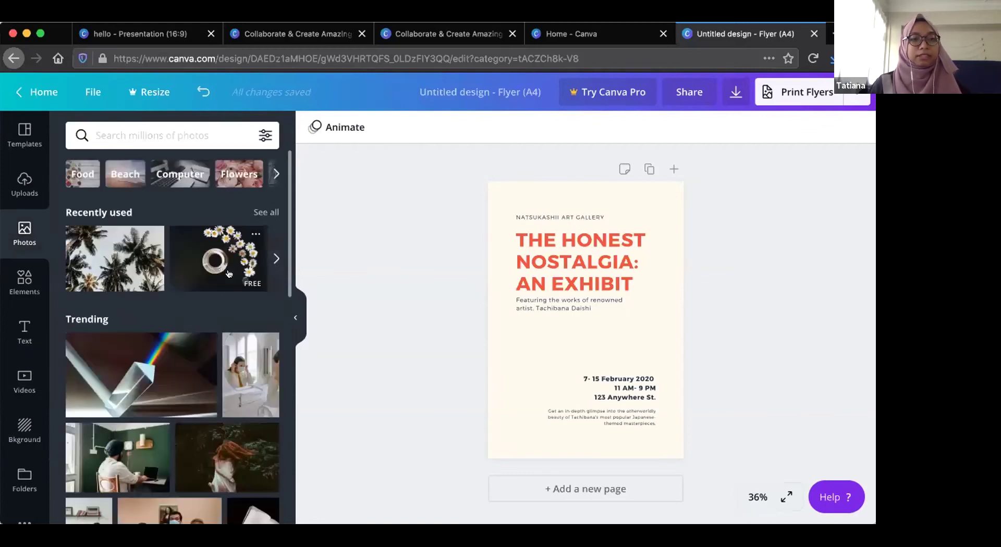
pyautogui.scroll(-3, 206, 368)
pyautogui.scroll(-2, 206, 369)
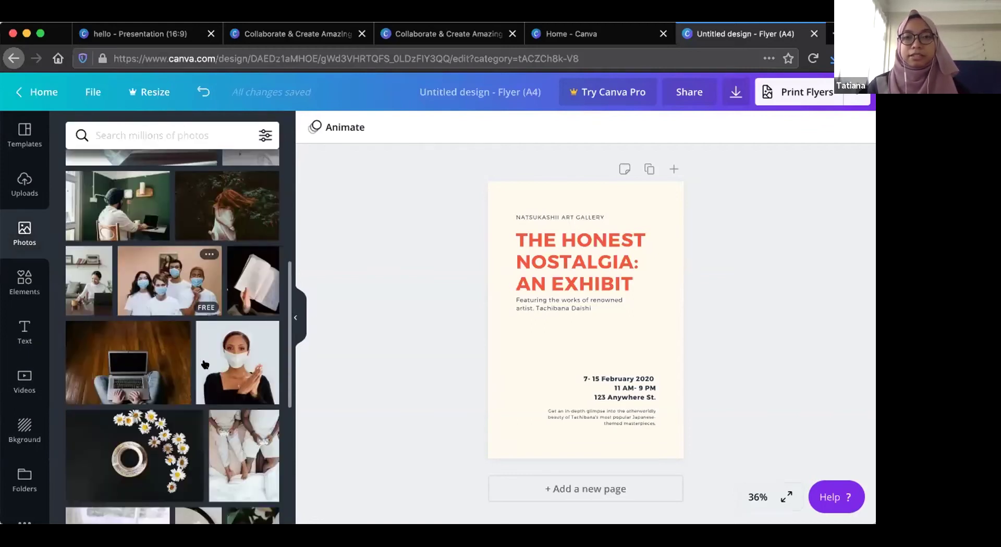
pyautogui.scroll(-6, 204, 365)
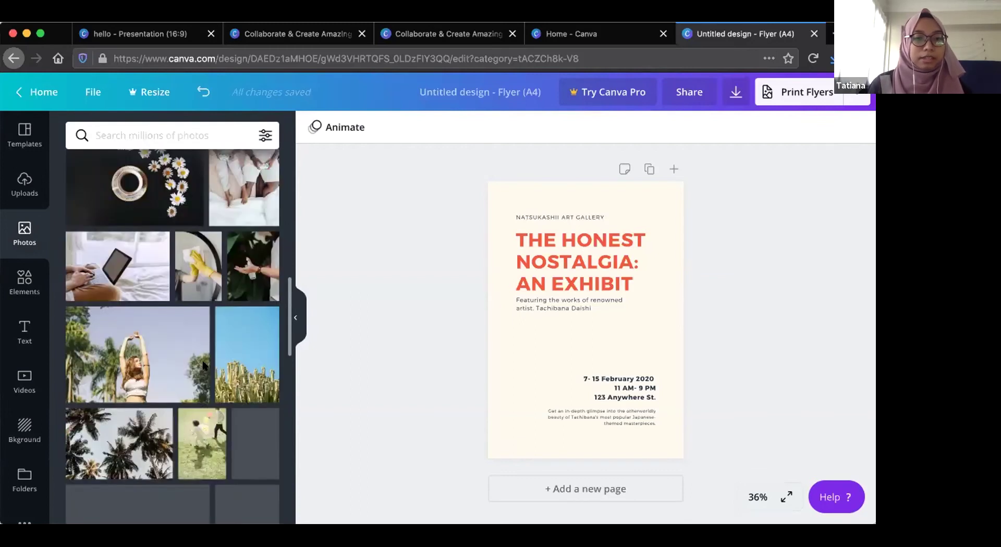
pyautogui.scroll(-4, 204, 365)
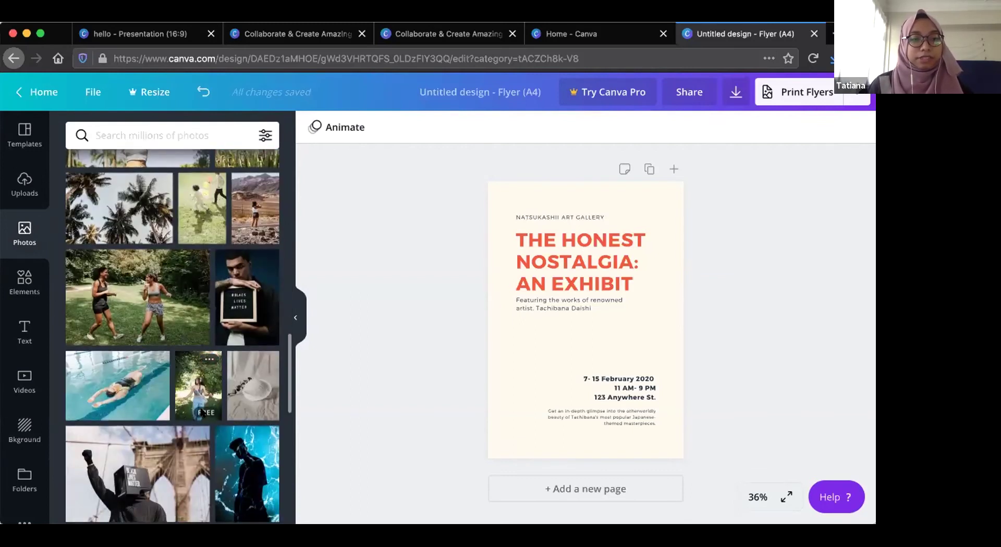
pyautogui.scroll(-3, 201, 413)
pyautogui.scroll(-8, 165, 384)
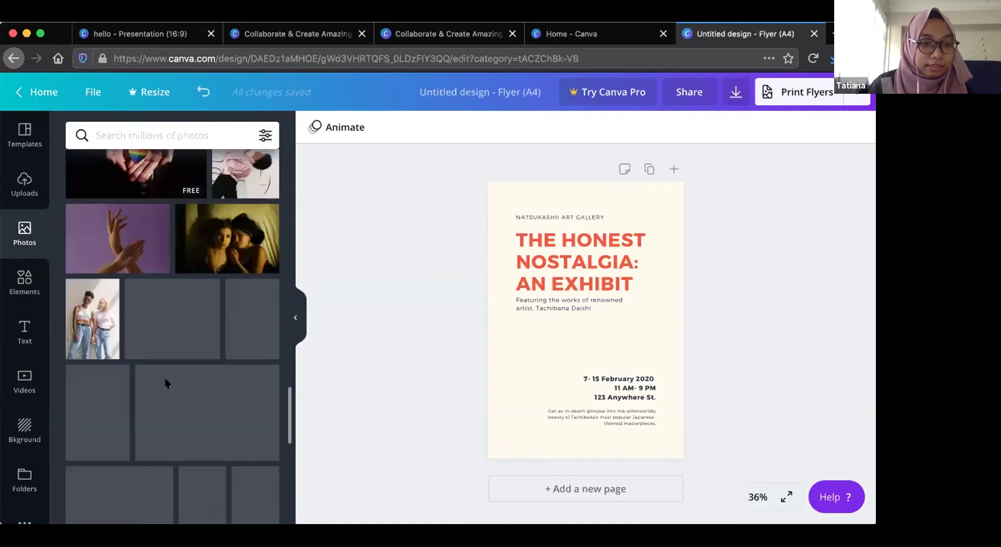
pyautogui.scroll(-10, 165, 385)
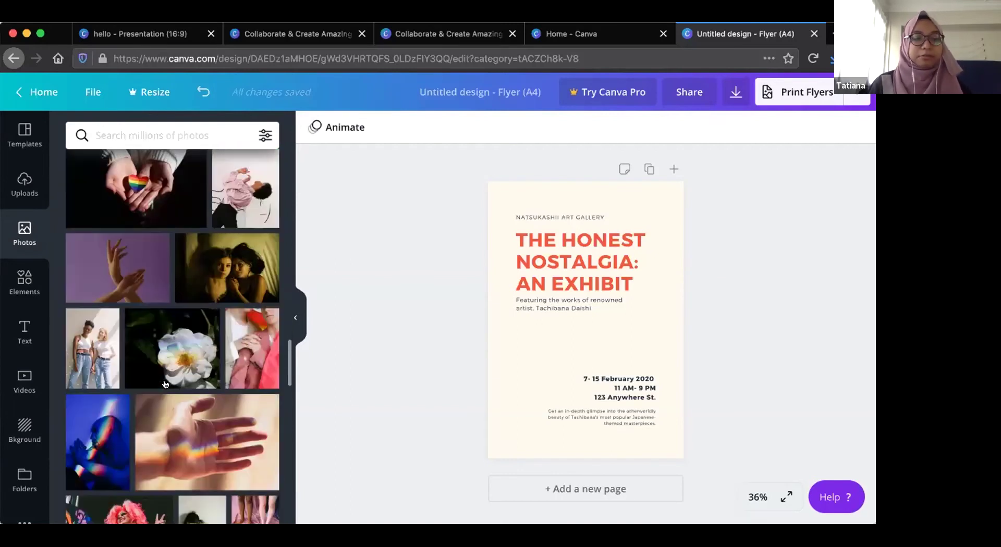
pyautogui.scroll(20, 165, 384)
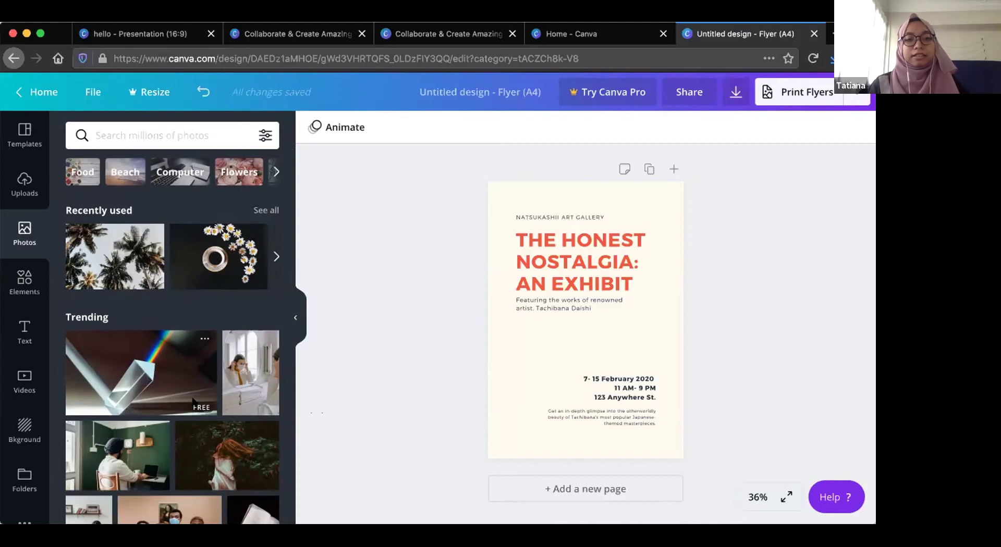
pyautogui.scroll(-2, 193, 404)
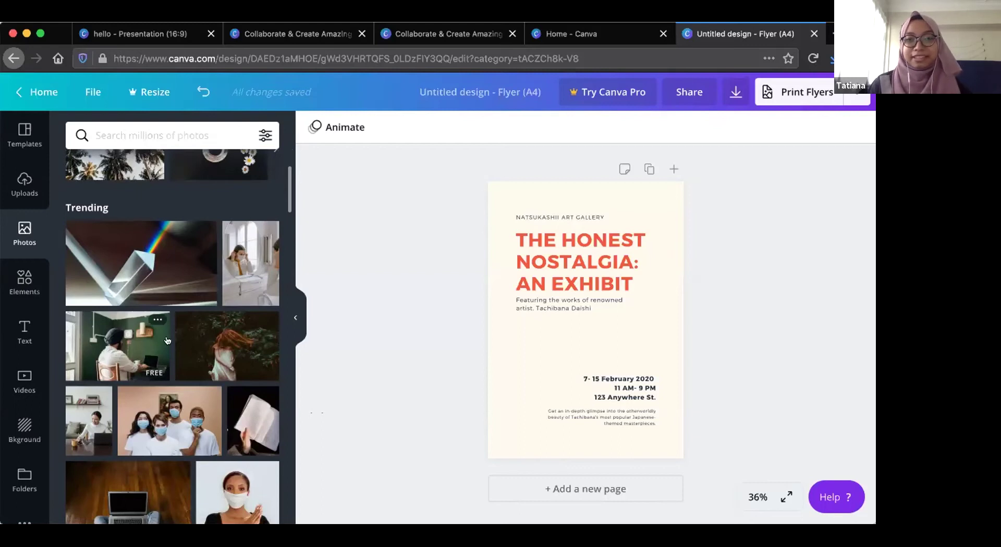
pyautogui.scroll(5, 166, 313)
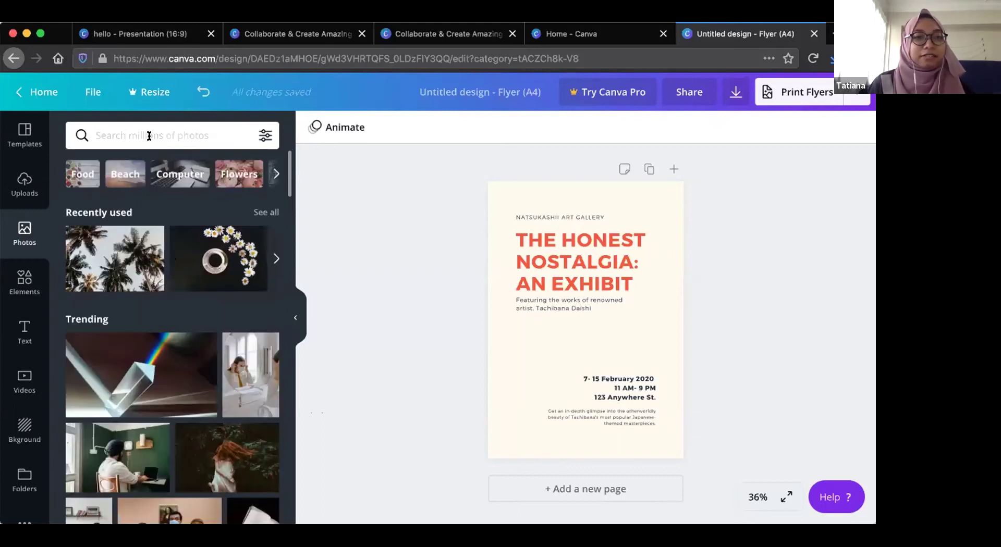
# Search the photo library for "flowers" and set the free photo of dense pink blossoms as the flyer's background.
pyautogui.click(149, 136)
pyautogui.write('flower')
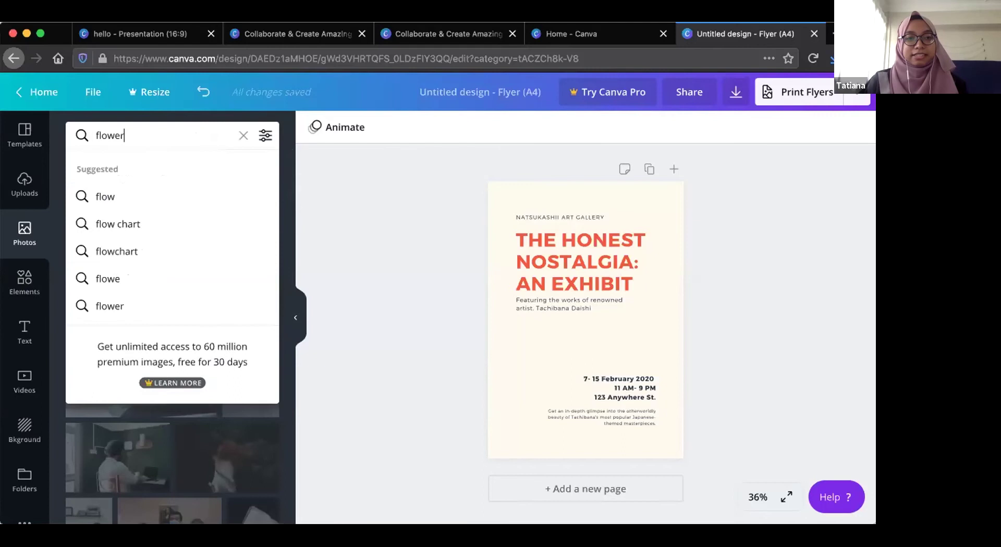
pyautogui.write('s')
pyautogui.press('Return')
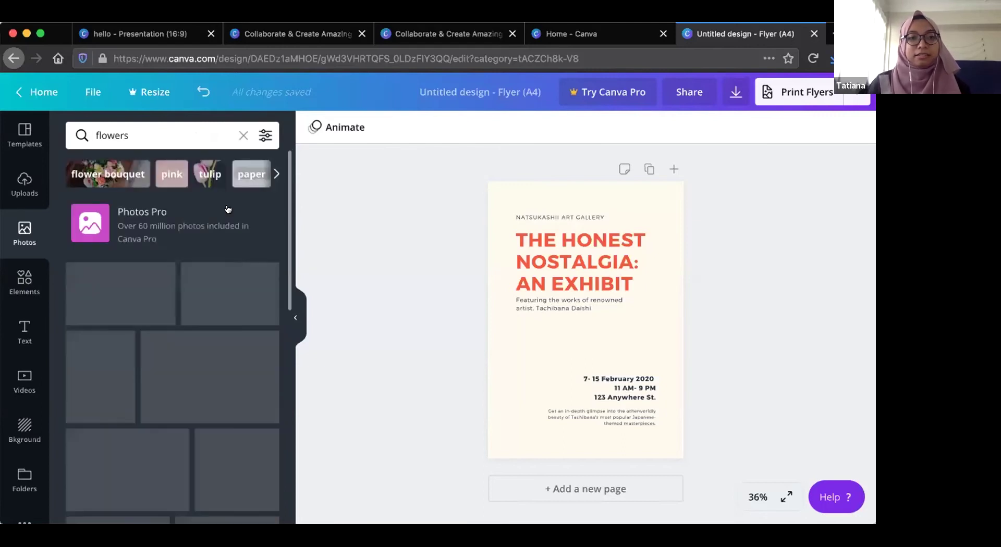
pyautogui.scroll(-5, 227, 272)
pyautogui.scroll(-10, 227, 272)
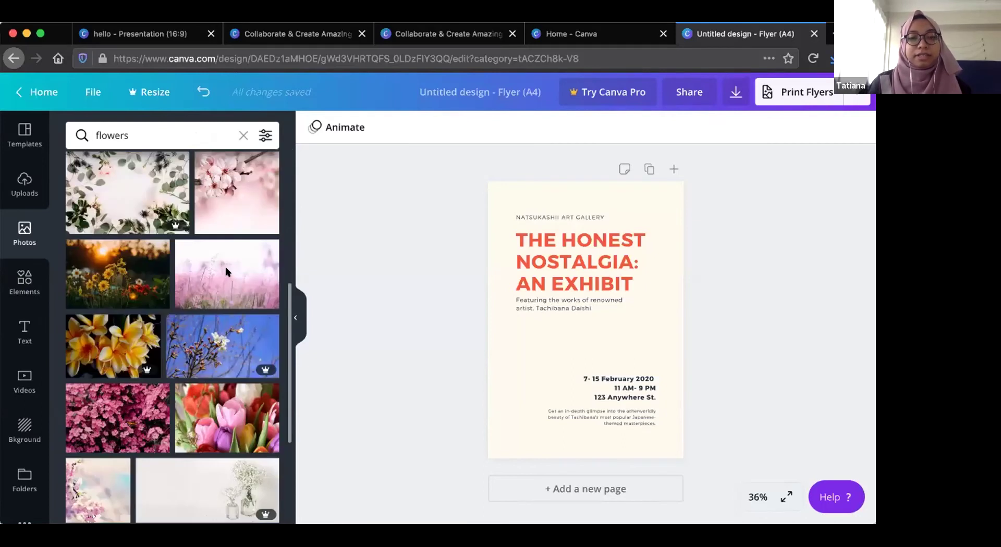
pyautogui.scroll(-3, 224, 272)
pyautogui.scroll(4, 224, 273)
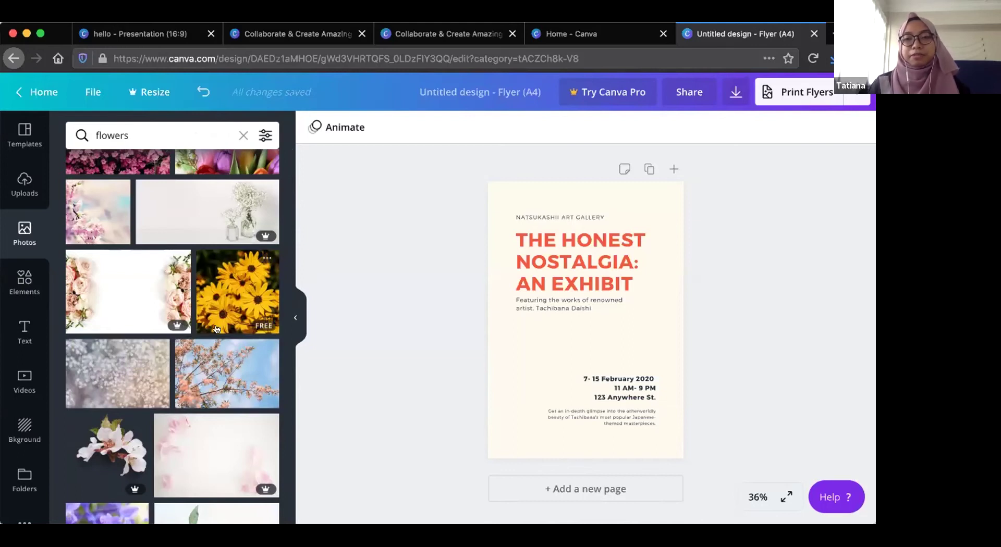
pyautogui.scroll(5, 216, 328)
pyautogui.scroll(-1, 216, 329)
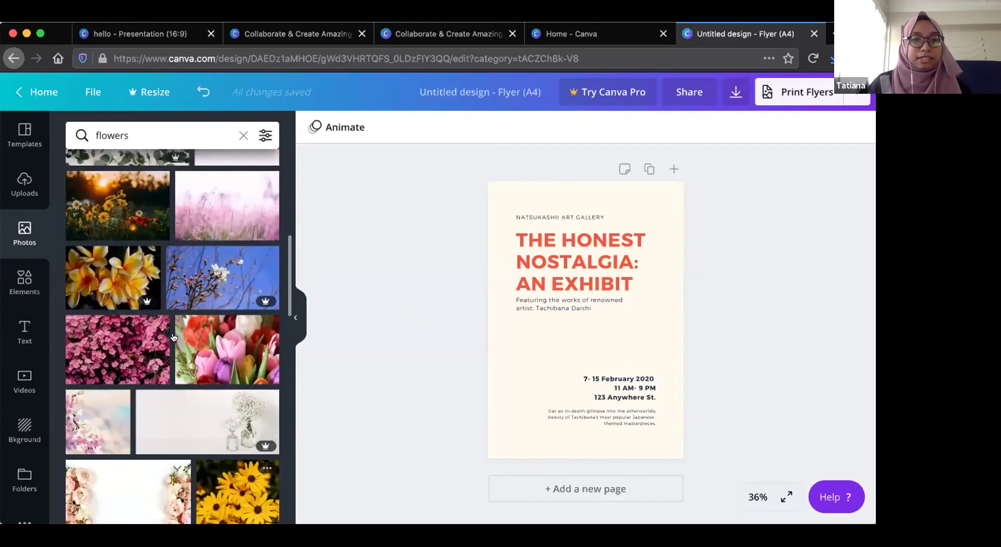
pyautogui.moveTo(188, 360); pyautogui.dragTo(493, 316)
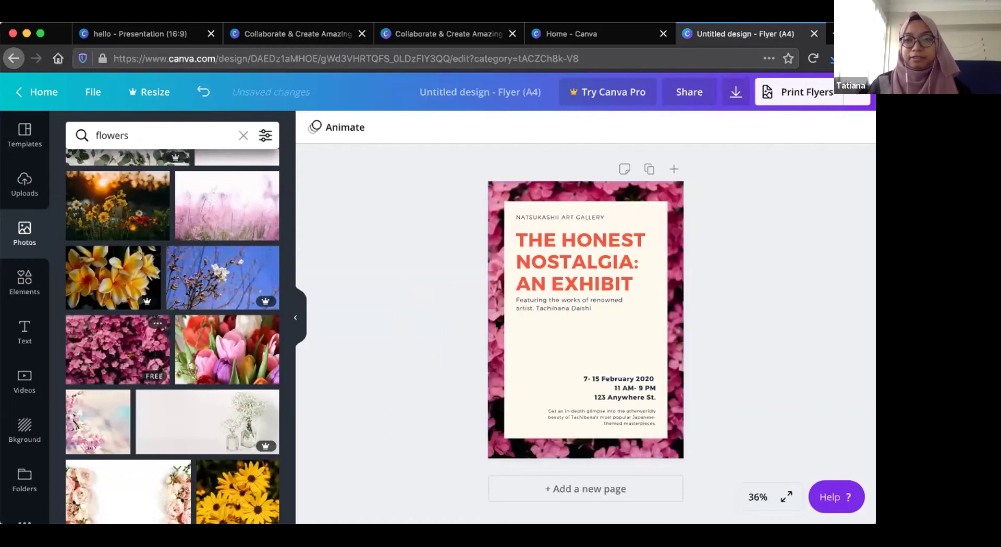
# Reposition the pink flower background photo within its crop frame and apply the crop.
pyautogui.click(491, 269)
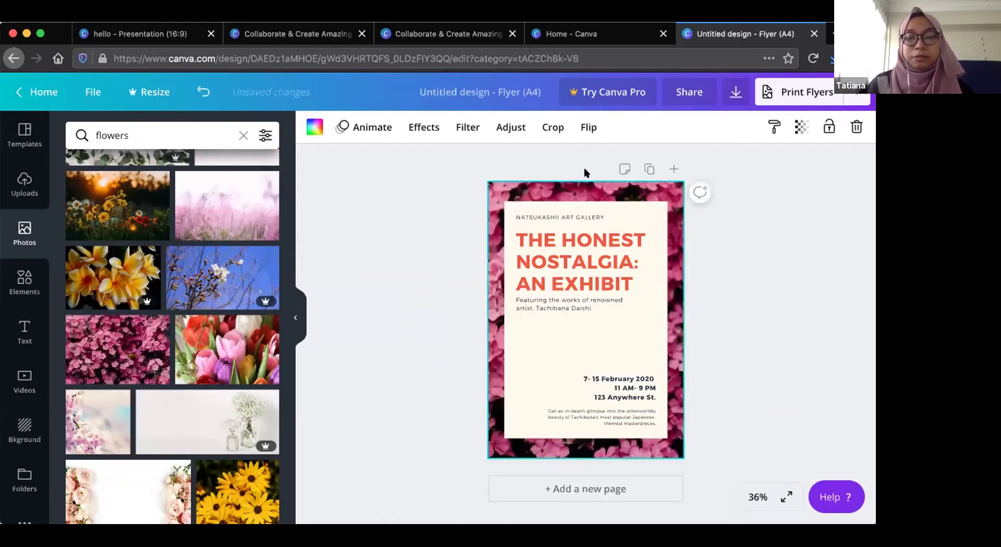
pyautogui.click(551, 128)
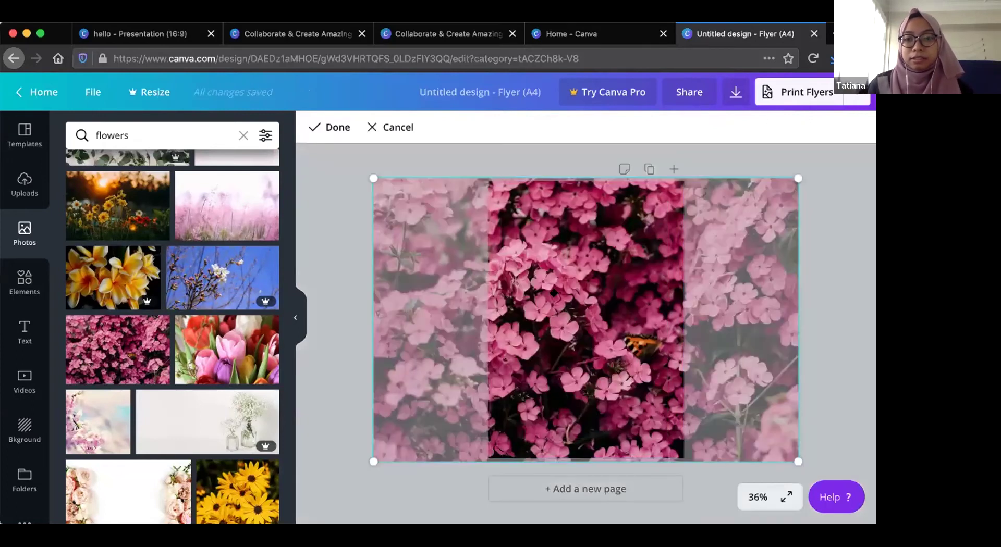
pyautogui.moveTo(598, 332)
pyautogui.mouseDown()
pyautogui.moveTo(656, 335)
pyautogui.moveTo(614, 329)
pyautogui.mouseUp()
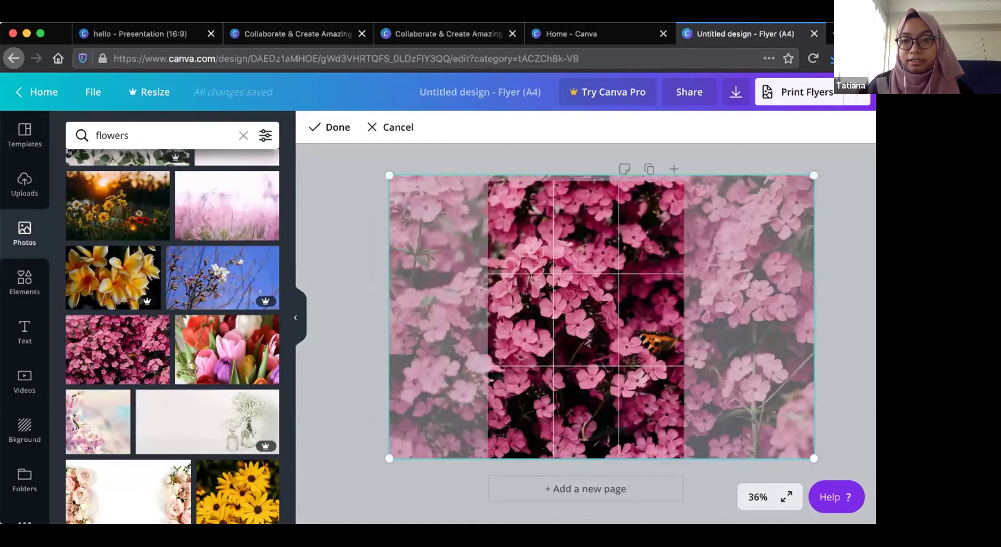
pyautogui.moveTo(653, 373); pyautogui.dragTo(653, 373)
pyautogui.moveTo(590, 329); pyautogui.dragTo(640, 334)
pyautogui.click(328, 128)
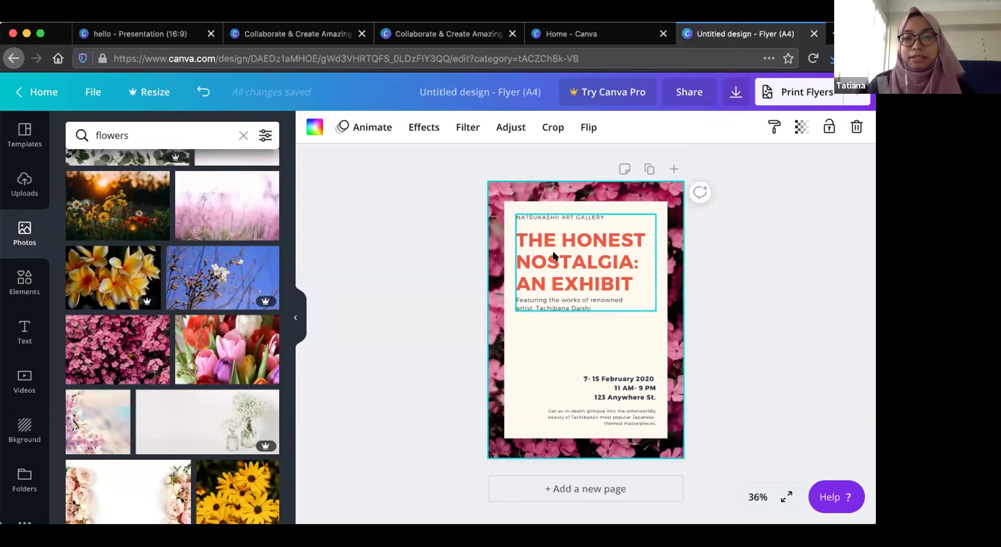
# Try moving the grouped title text block on the flyer, and undo the move.
pyautogui.click(610, 263)
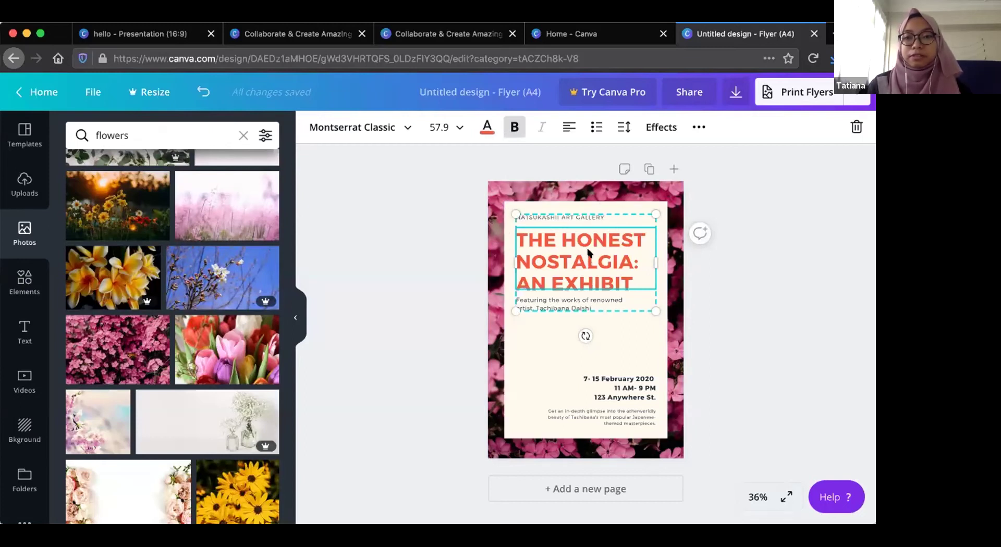
pyautogui.moveTo(559, 280); pyautogui.dragTo(584, 249)
pyautogui.hotkey('ctrl', 'z')
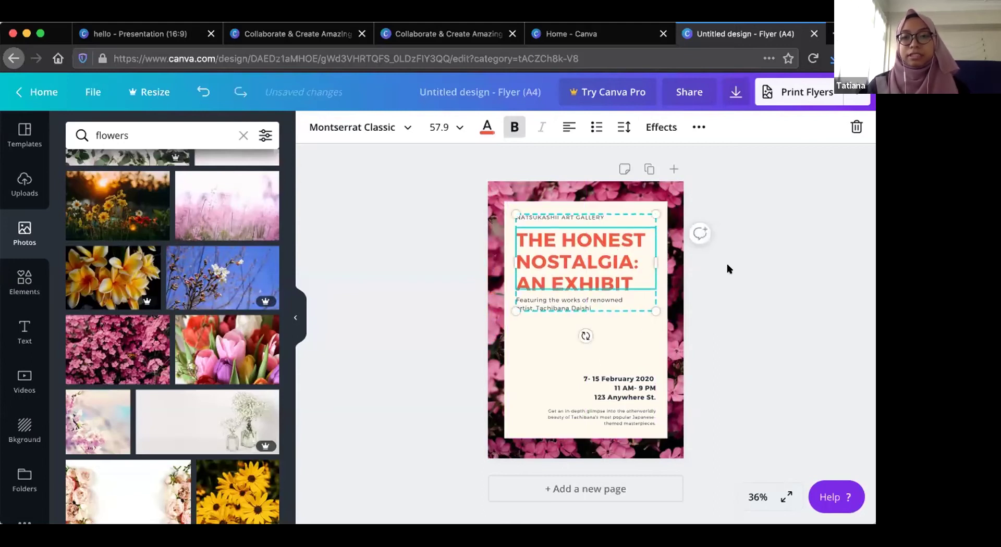
# Inspect the individual text boxes inside the title group: the gallery name, the exhibit title and the artist line.
pyautogui.click(599, 303)
pyautogui.click(615, 237)
pyautogui.click(584, 217)
pyautogui.click(595, 258)
pyautogui.click(574, 301)
pyautogui.click(713, 297)
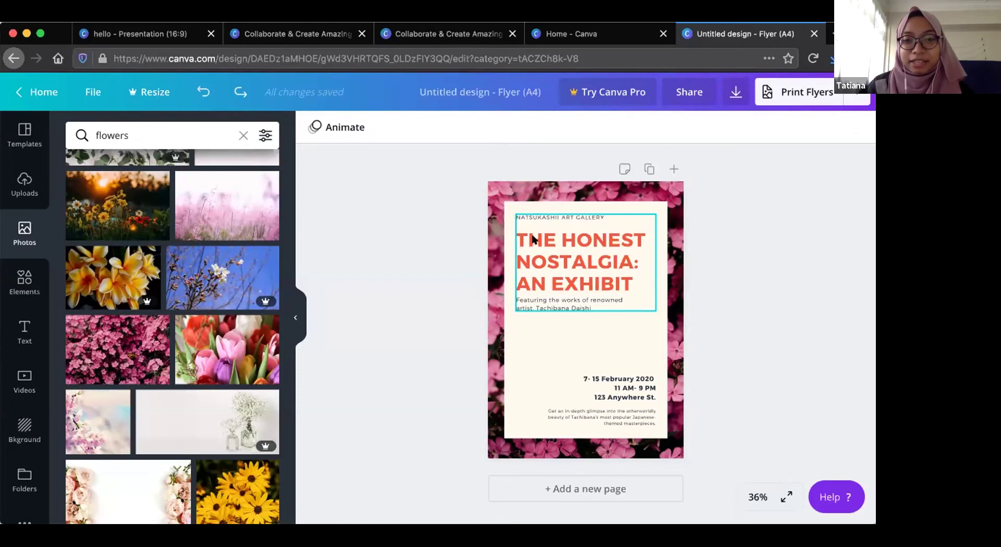
pyautogui.click(559, 240)
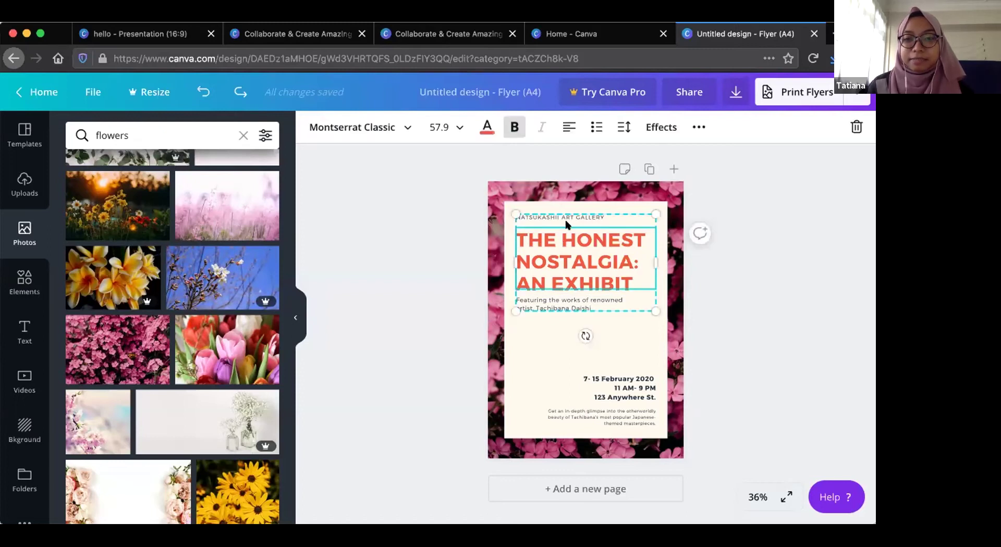
pyautogui.click(561, 218)
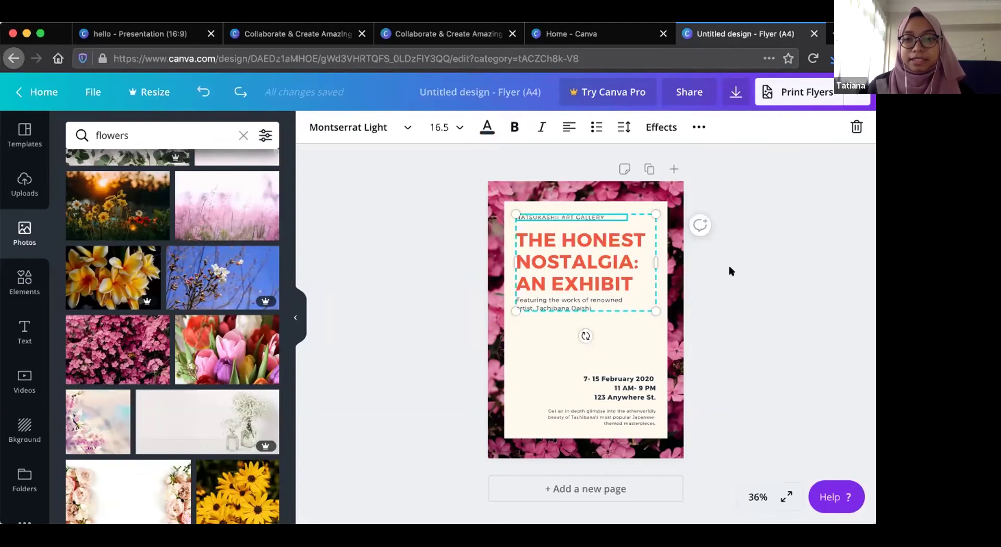
# Ungroup the title text block into separate text boxes.
pyautogui.click(730, 270)
pyautogui.click(561, 224)
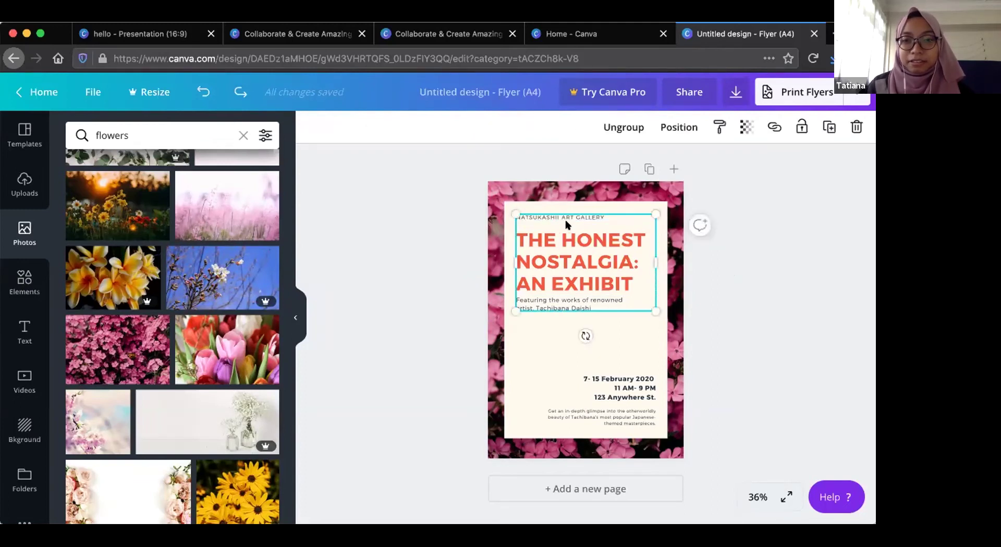
pyautogui.click(617, 128)
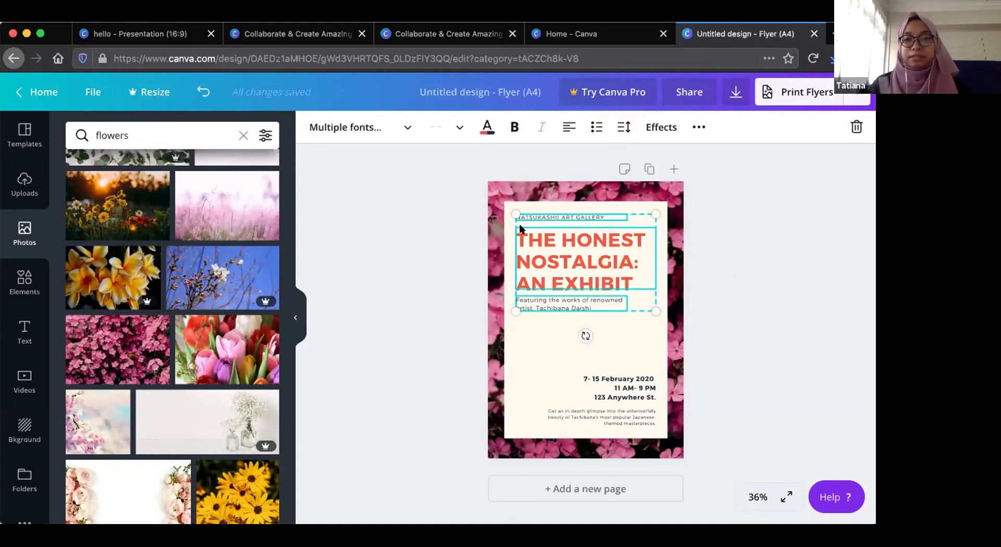
pyautogui.click(694, 296)
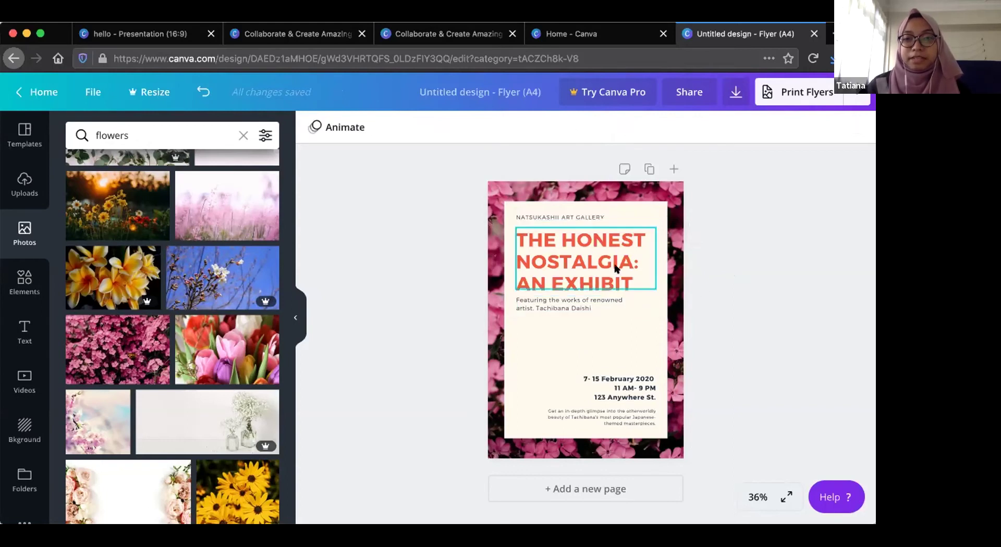
# Replace the exhibit title with "FLOWERS: BOOK LAUNCH".
pyautogui.click(561, 251)
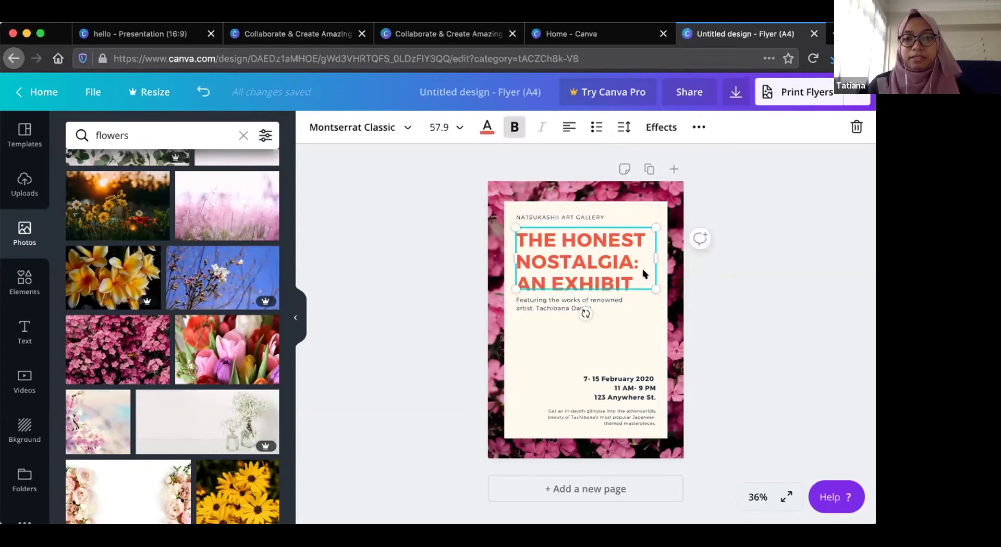
pyautogui.click(573, 262)
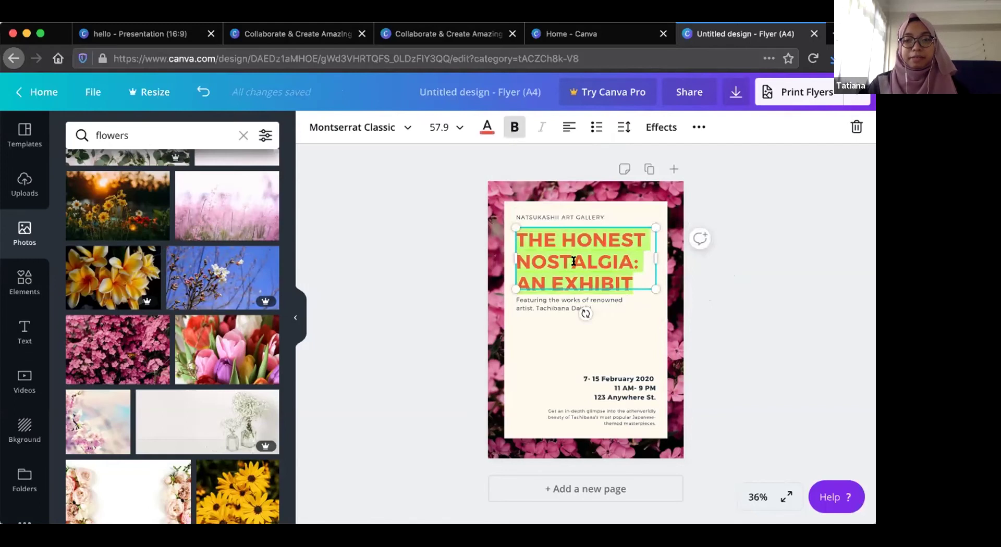
pyautogui.write('FLOWER')
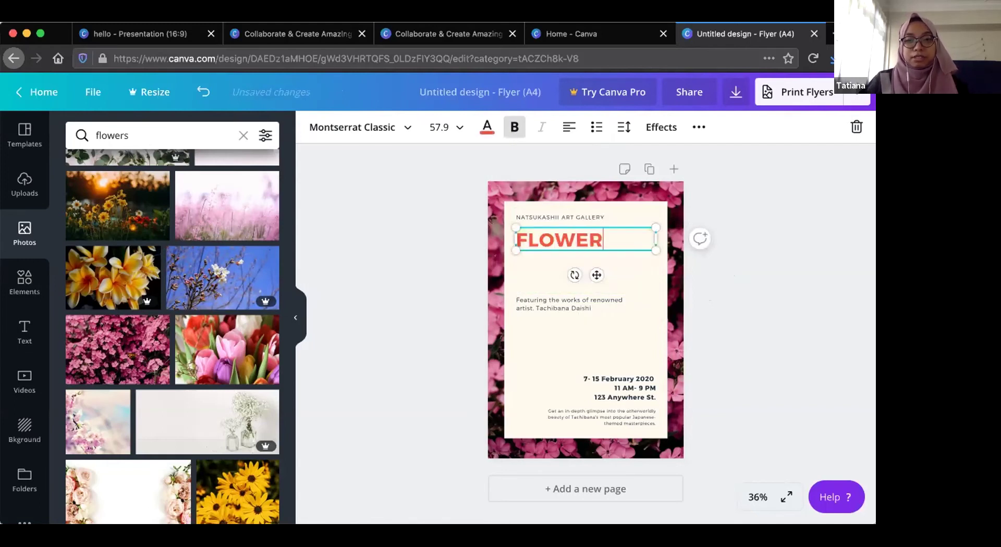
pyautogui.write('S:')
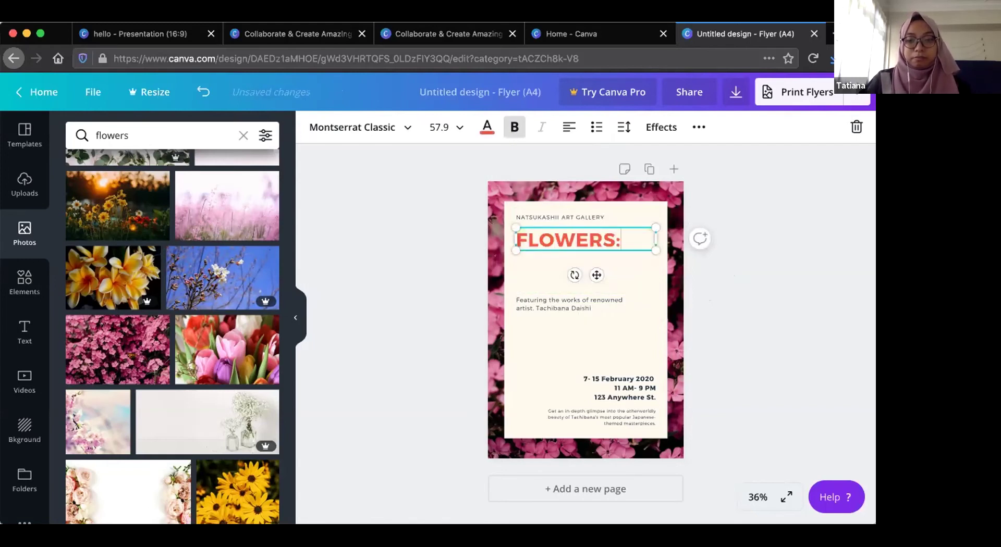
pyautogui.write(' BOOK LAUNCH')
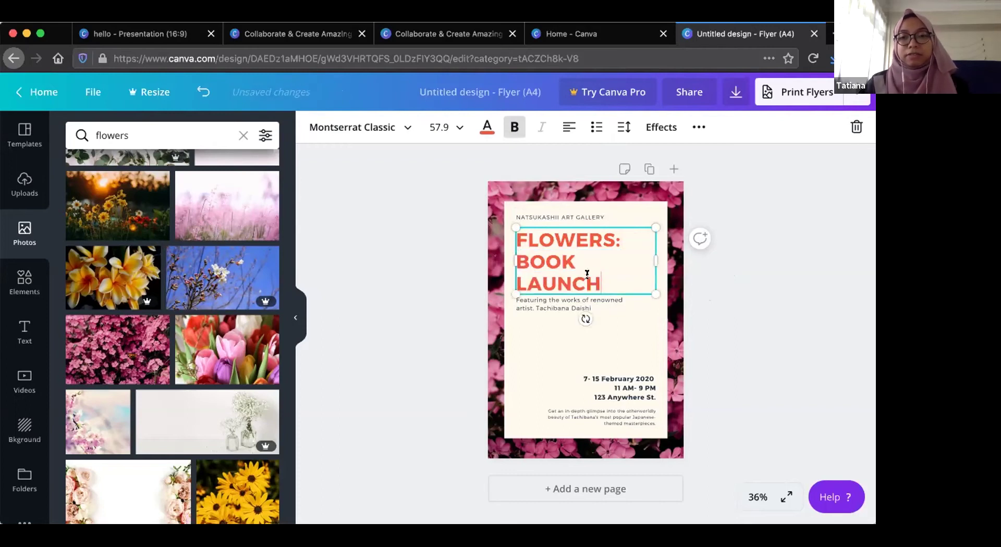
# Change the font of the whole "FLOWERS: BOOK LAUNCH" heading to Lovelo.
pyautogui.moveTo(602, 284); pyautogui.dragTo(490, 258)
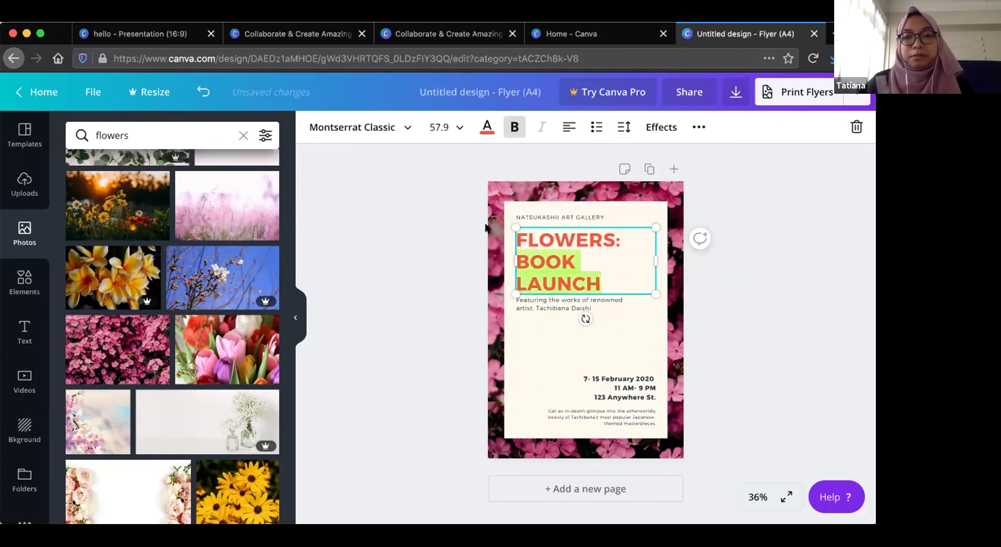
pyautogui.moveTo(513, 216); pyautogui.dragTo(436, 170)
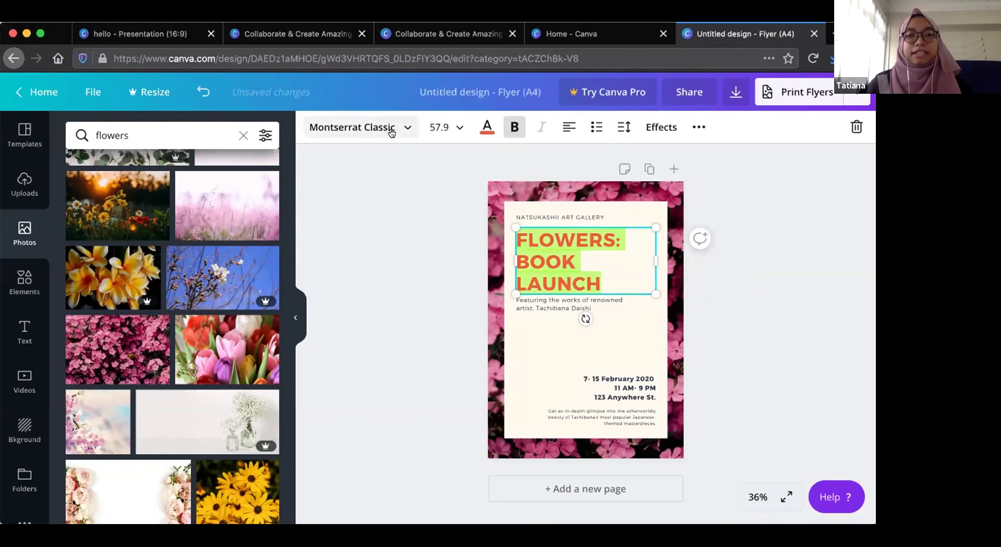
pyautogui.click(369, 129)
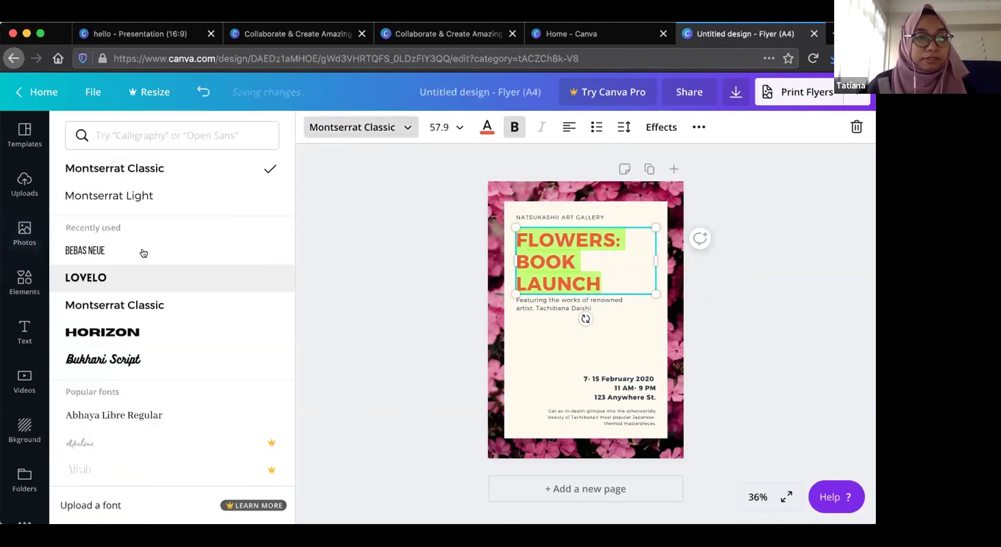
pyautogui.click(120, 275)
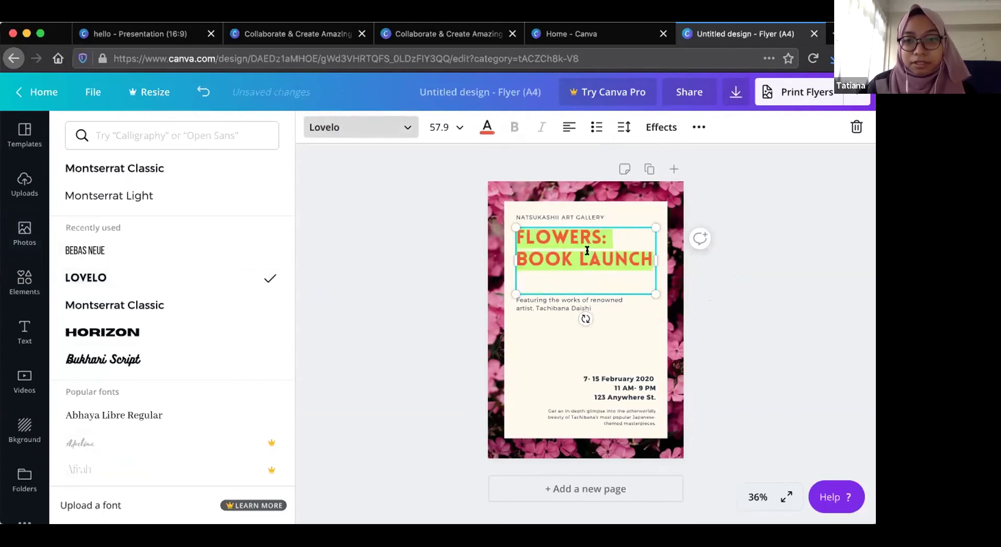
# Set the heading's font size to 64 and deselect it.
pyautogui.click(457, 127)
pyautogui.scroll(-5, 438, 292)
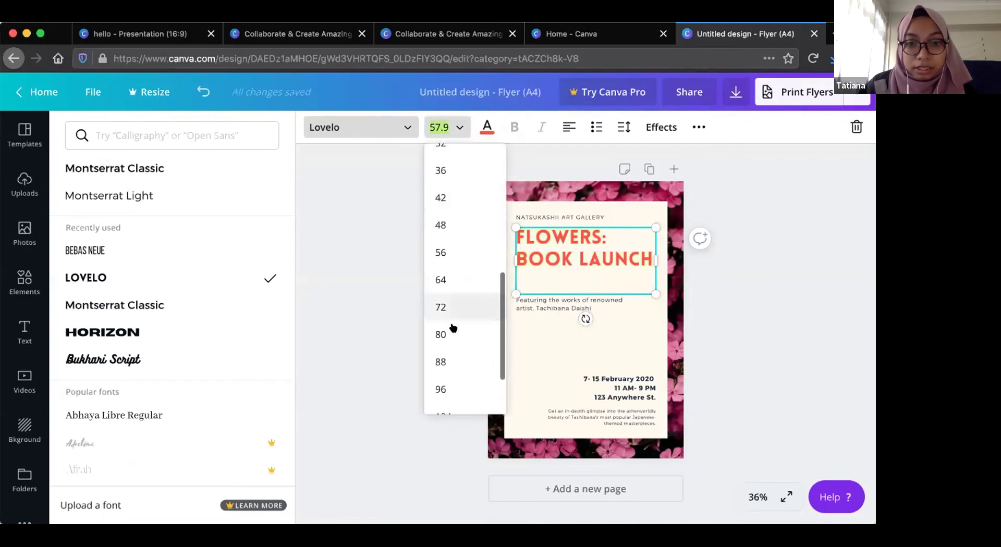
pyautogui.click(446, 280)
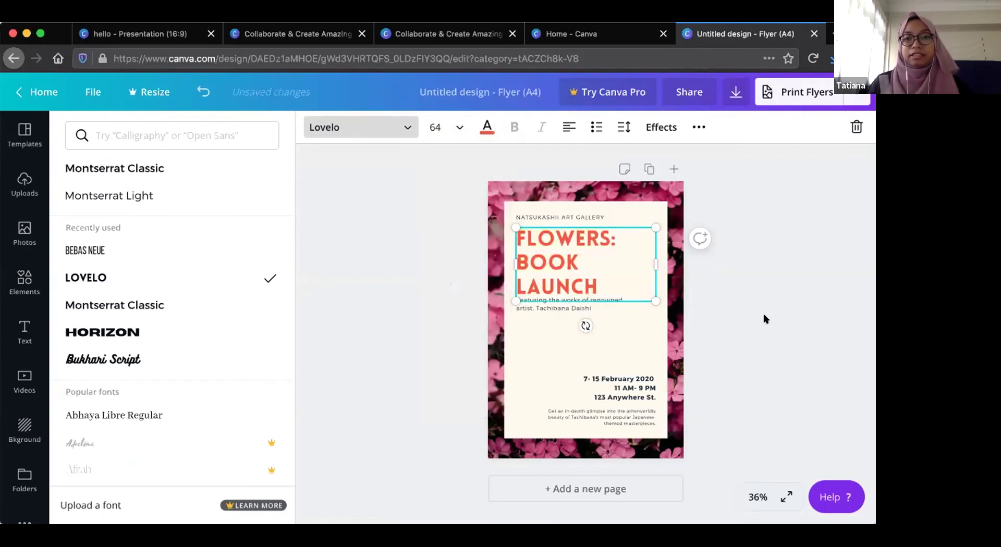
pyautogui.press('Escape')
pyautogui.click(576, 350)
pyautogui.click(677, 339)
pyautogui.click(723, 335)
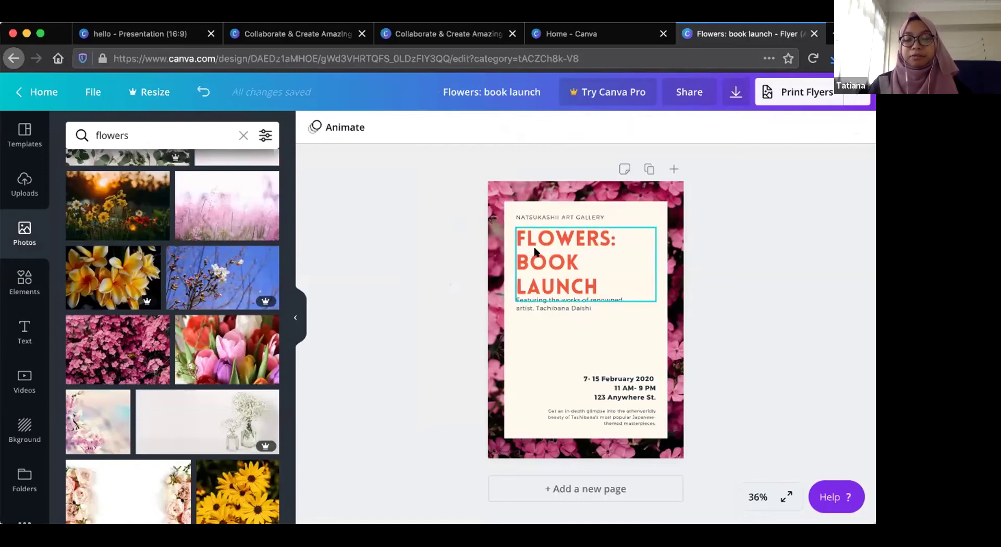
# Try the flower photo's suggested colours on the heading, including dark pink, light pink, near-black and deep maroon.
pyautogui.click(566, 262)
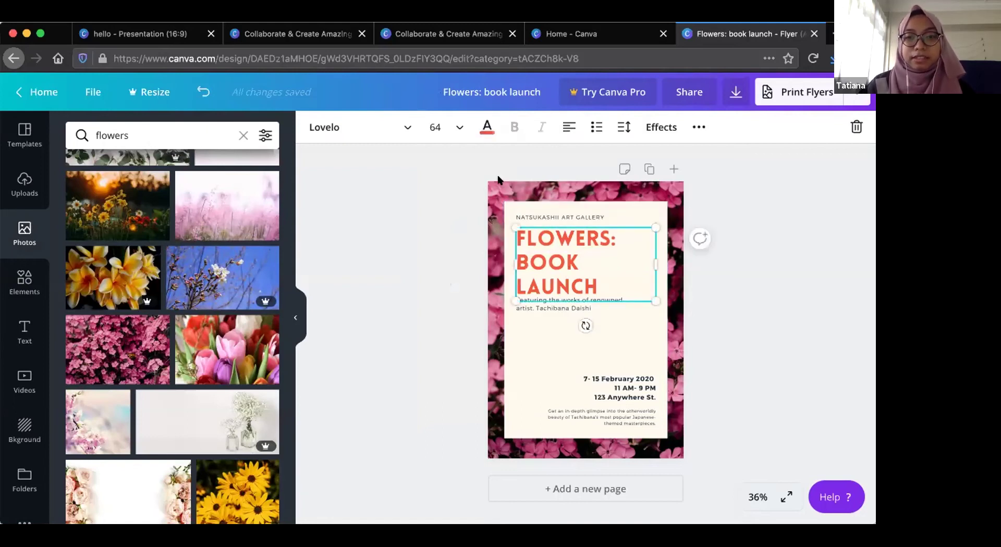
pyautogui.click(488, 128)
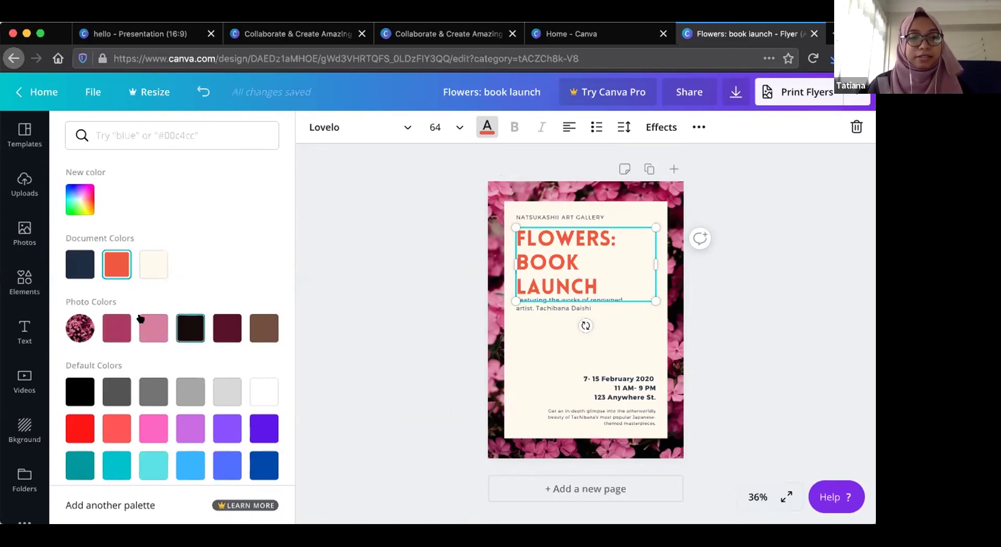
pyautogui.click(117, 329)
pyautogui.click(162, 329)
pyautogui.click(191, 330)
pyautogui.click(220, 326)
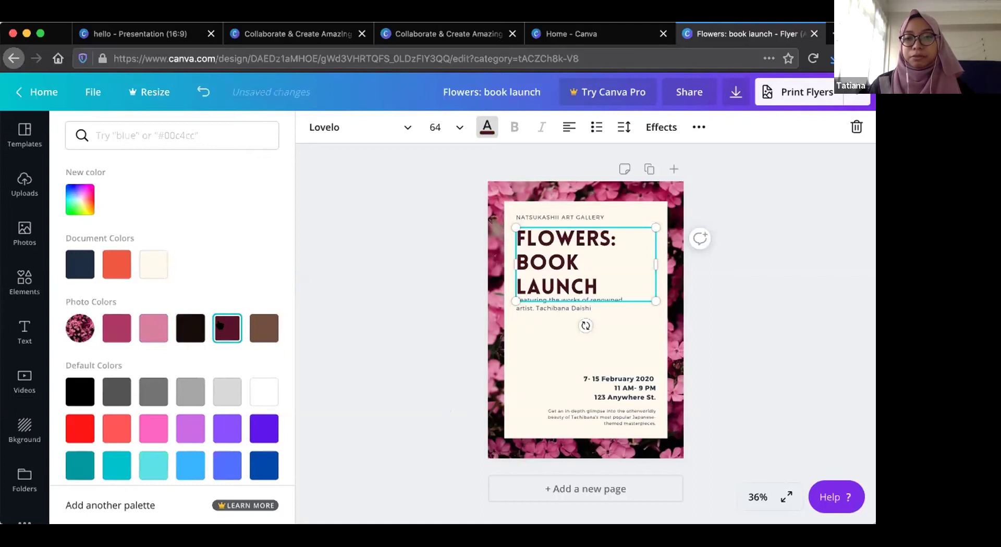
pyautogui.click(110, 335)
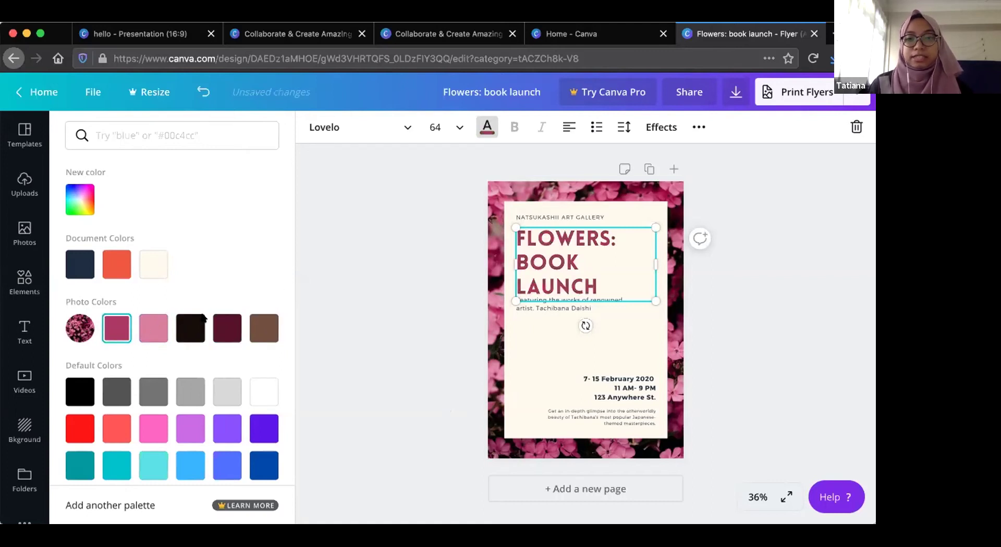
pyautogui.click(151, 331)
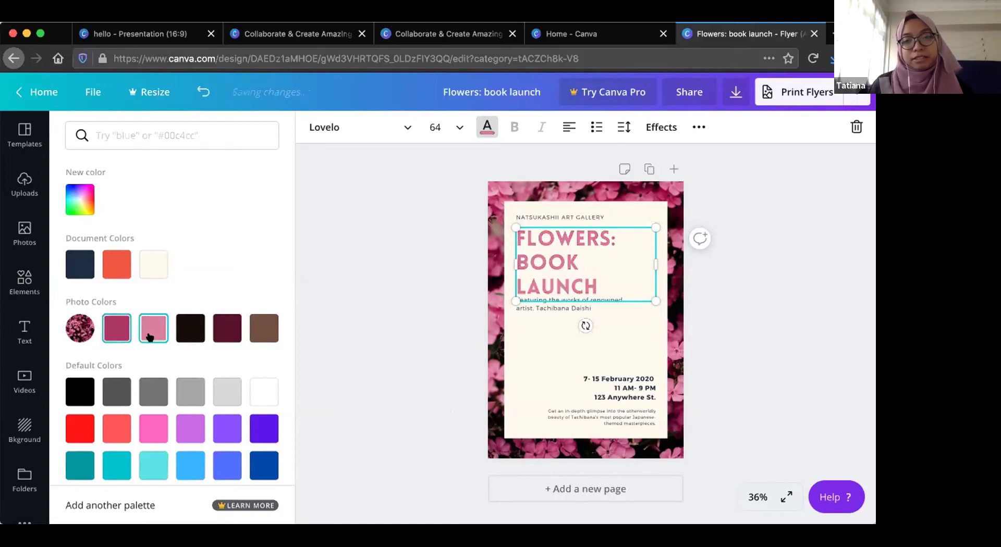
pyautogui.click(108, 321)
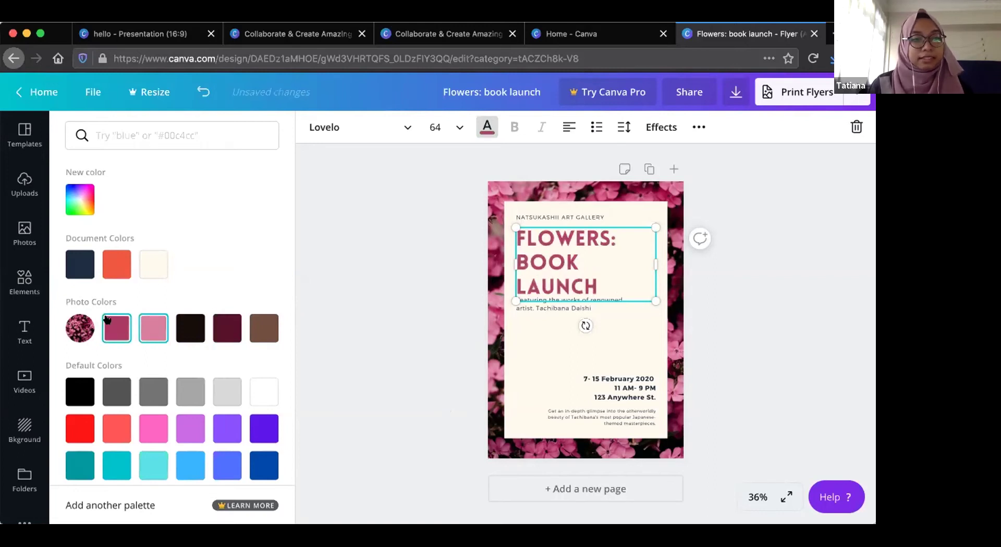
# Create a custom bright pink colour for the heading text.
pyautogui.click(79, 196)
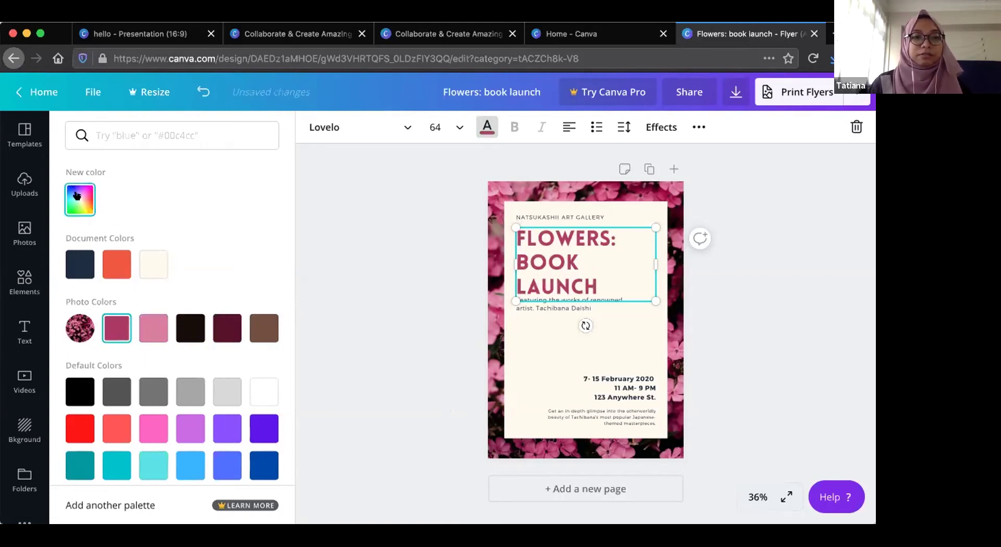
pyautogui.click(184, 245)
pyautogui.moveTo(183, 231); pyautogui.dragTo(195, 235)
pyautogui.click(215, 194)
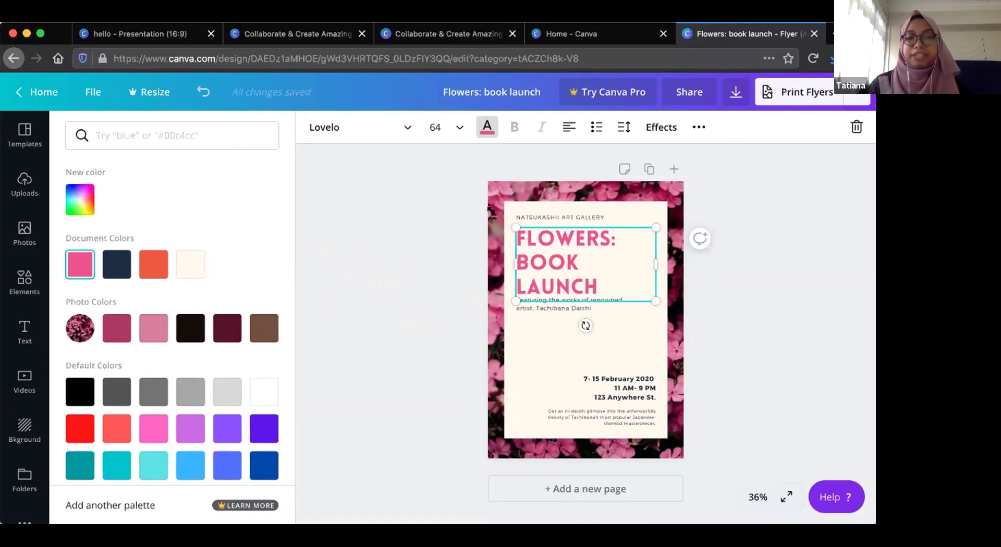
pyautogui.click(469, 236)
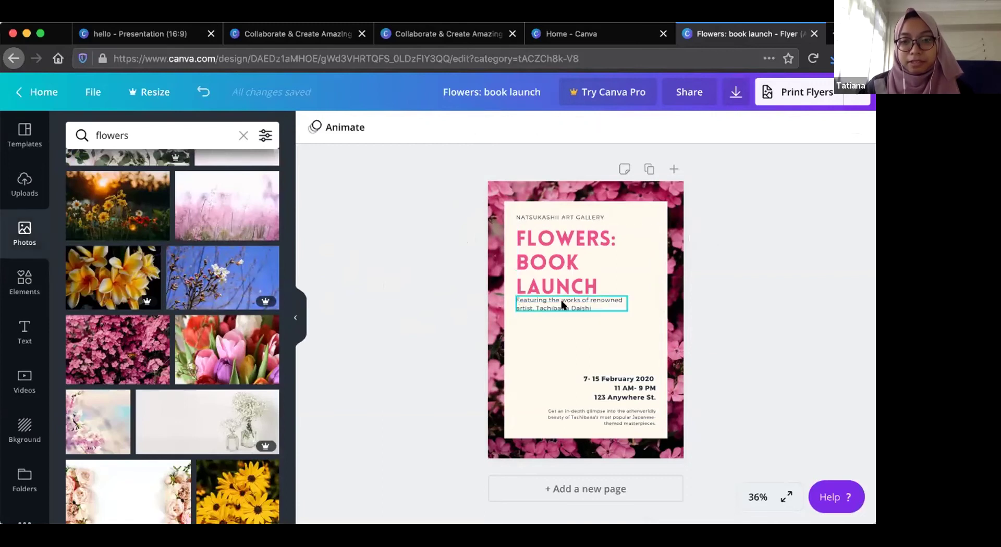
# Move the artist line slightly down, clear of the heading, and narrow its text box to a width of about 99.
pyautogui.moveTo(562, 301); pyautogui.dragTo(560, 306)
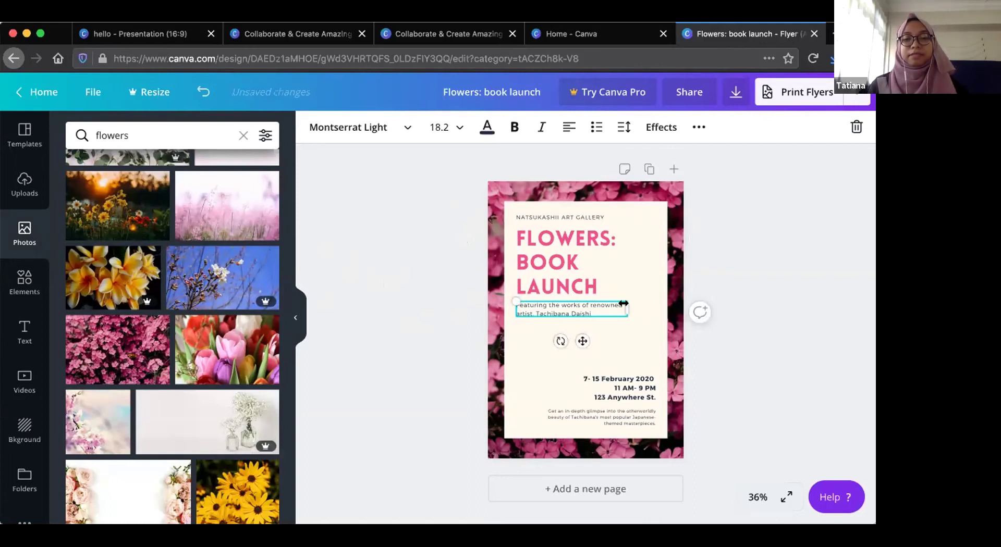
pyautogui.moveTo(624, 303); pyautogui.dragTo(608, 305)
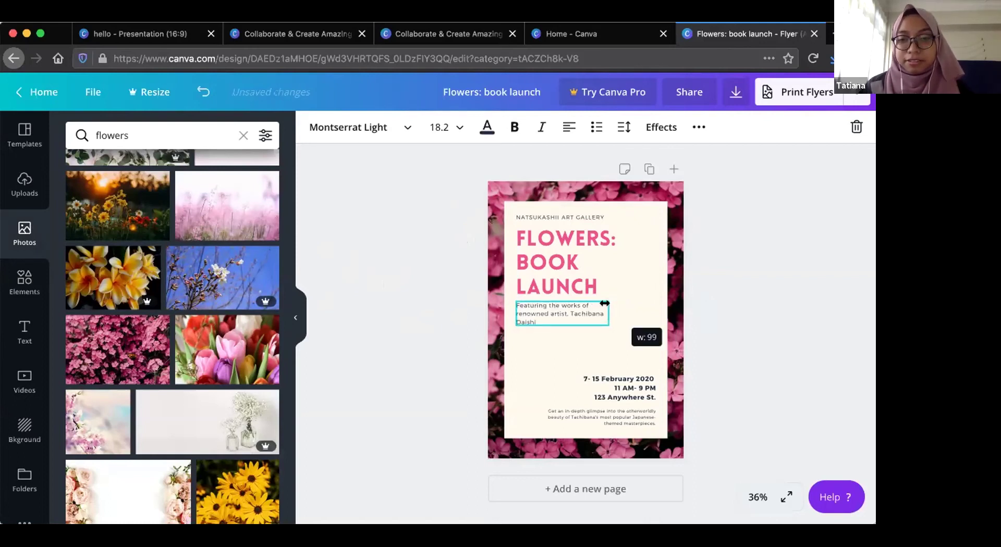
pyautogui.click(729, 254)
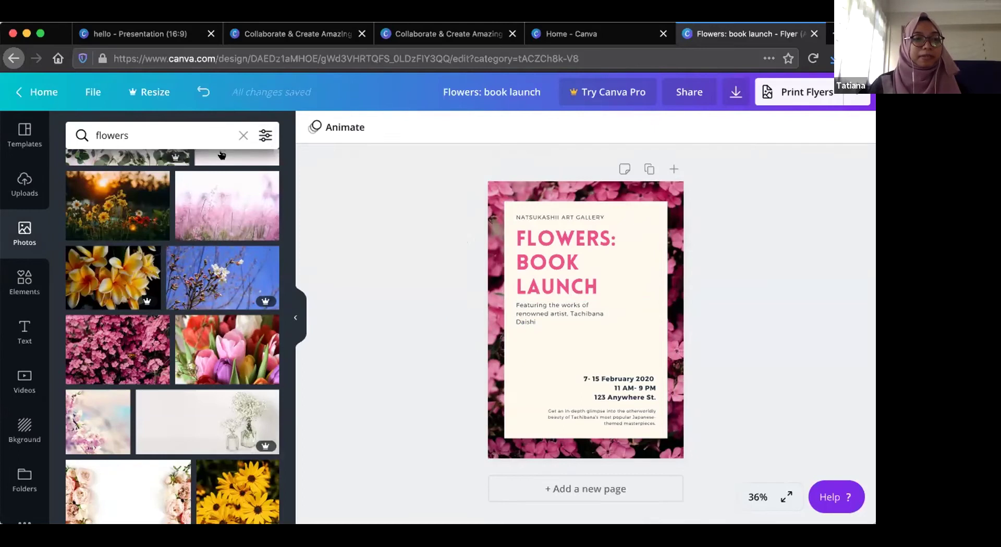
# Browse the Elements library's categories, including grids, shapes, frames, stickers, charts, gradients, lines and the illustration collections.
pyautogui.click(30, 293)
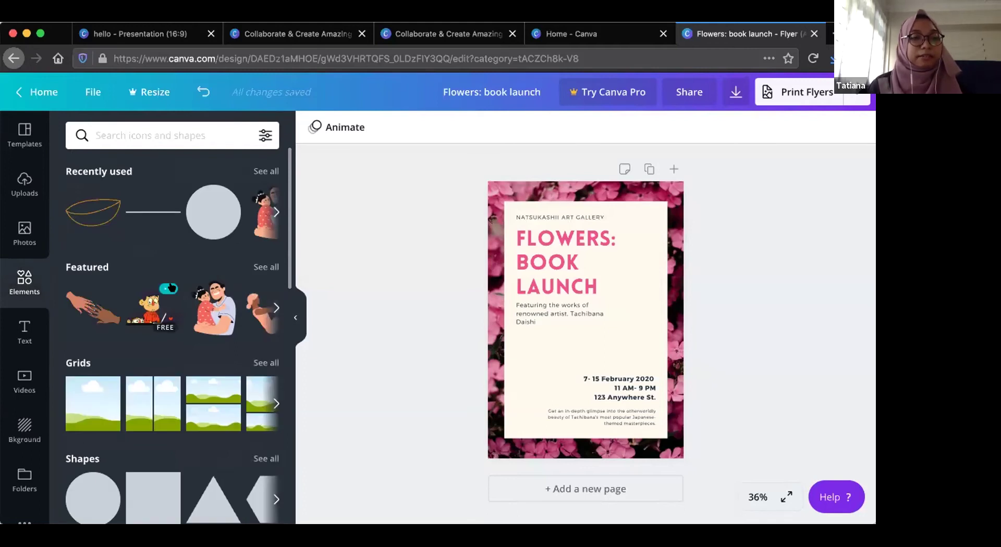
pyautogui.scroll(-5, 171, 288)
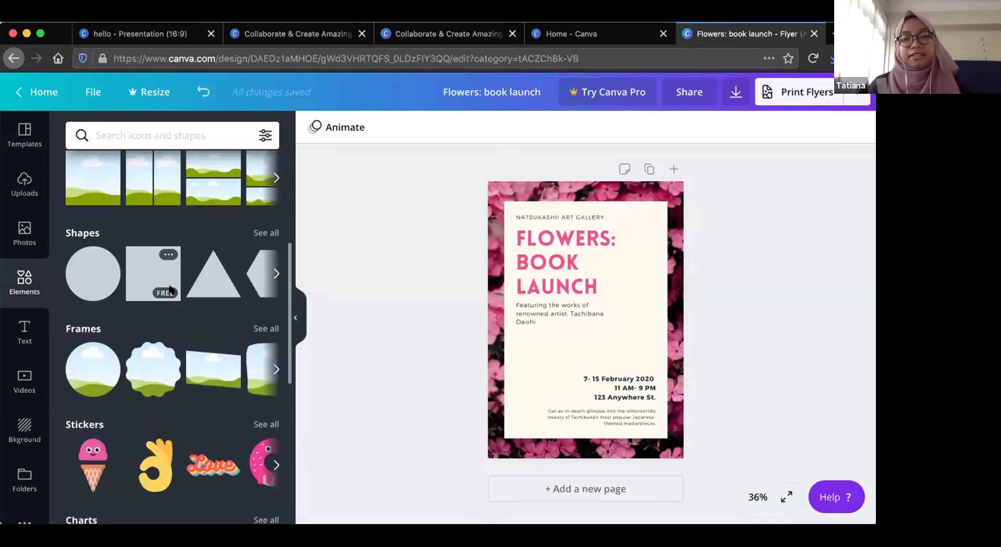
pyautogui.scroll(-2, 169, 288)
pyautogui.scroll(3, 170, 290)
pyautogui.scroll(3, 168, 282)
pyautogui.scroll(-5, 168, 283)
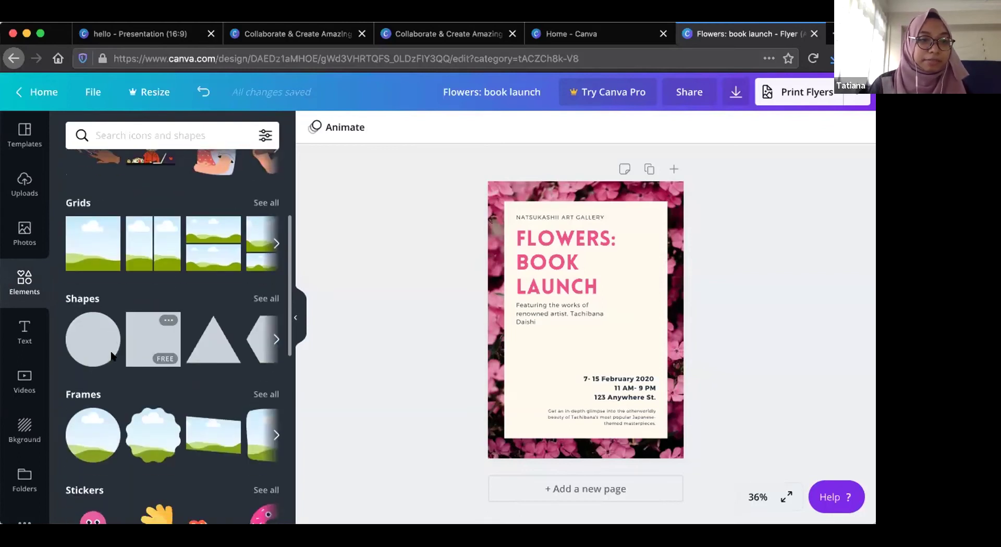
pyautogui.scroll(-5, 111, 356)
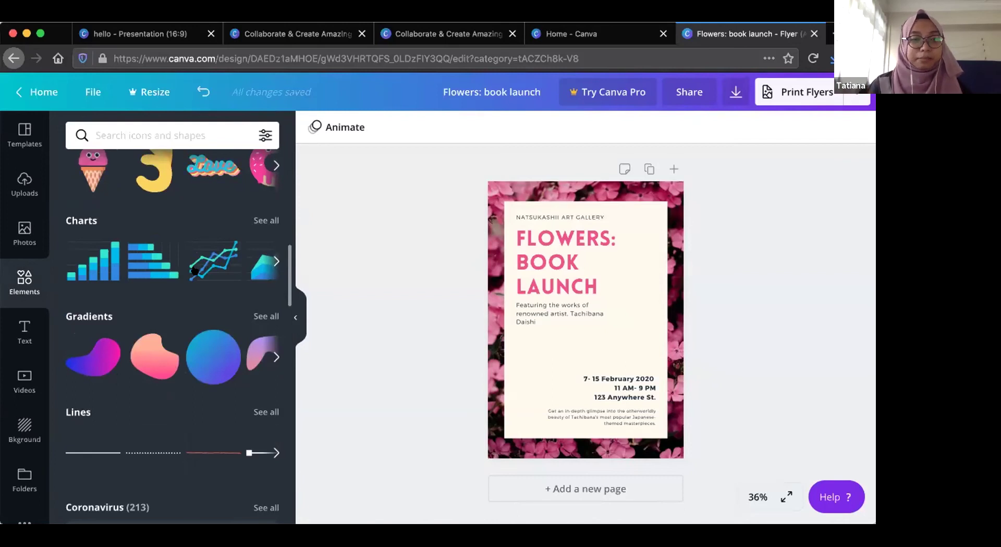
pyautogui.scroll(-3, 195, 270)
pyautogui.scroll(-10, 195, 270)
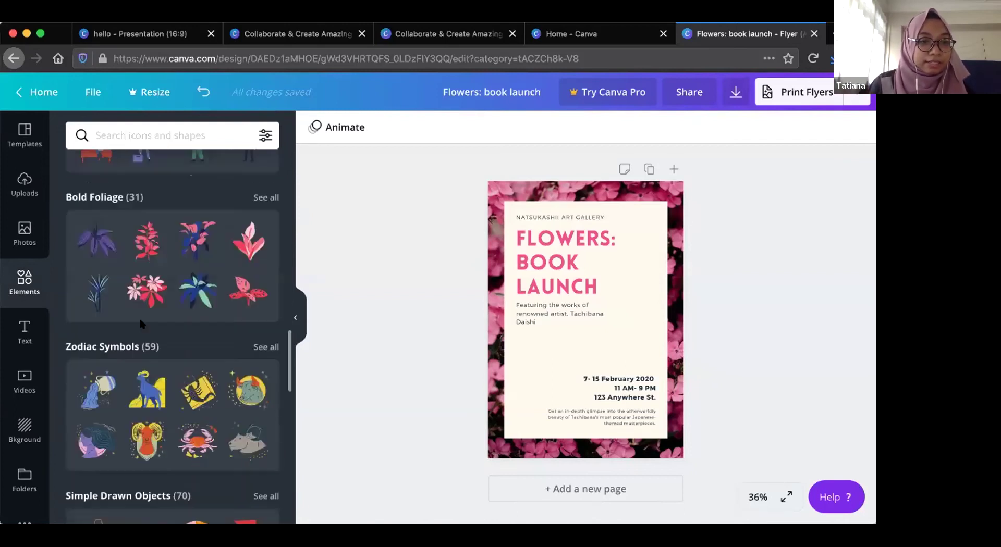
pyautogui.scroll(-6, 145, 382)
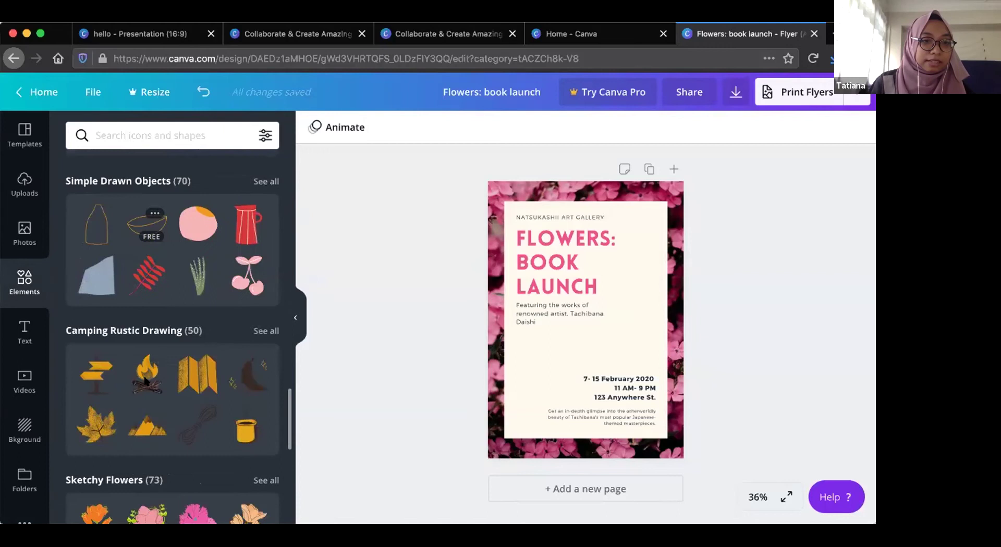
pyautogui.scroll(8, 147, 382)
pyautogui.scroll(15, 144, 382)
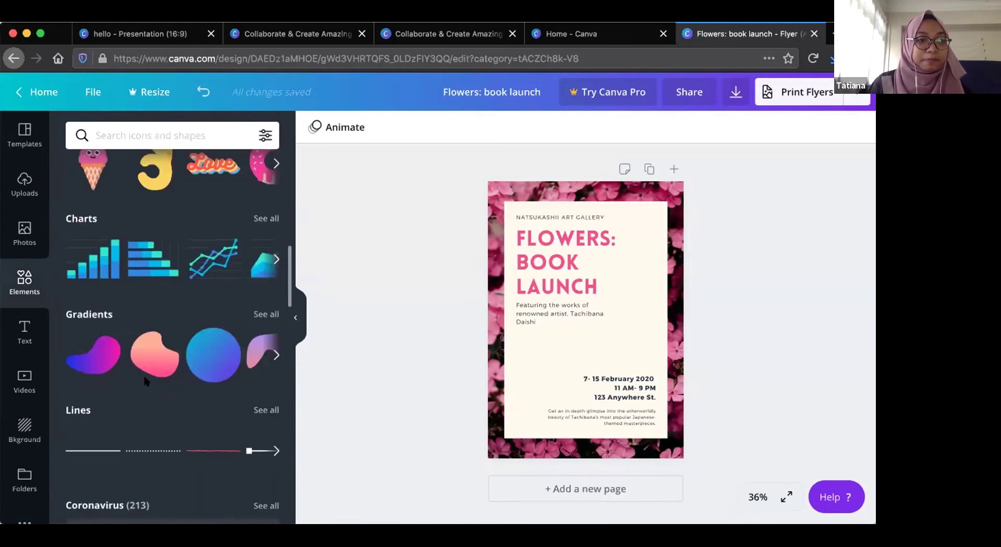
pyautogui.scroll(3, 145, 382)
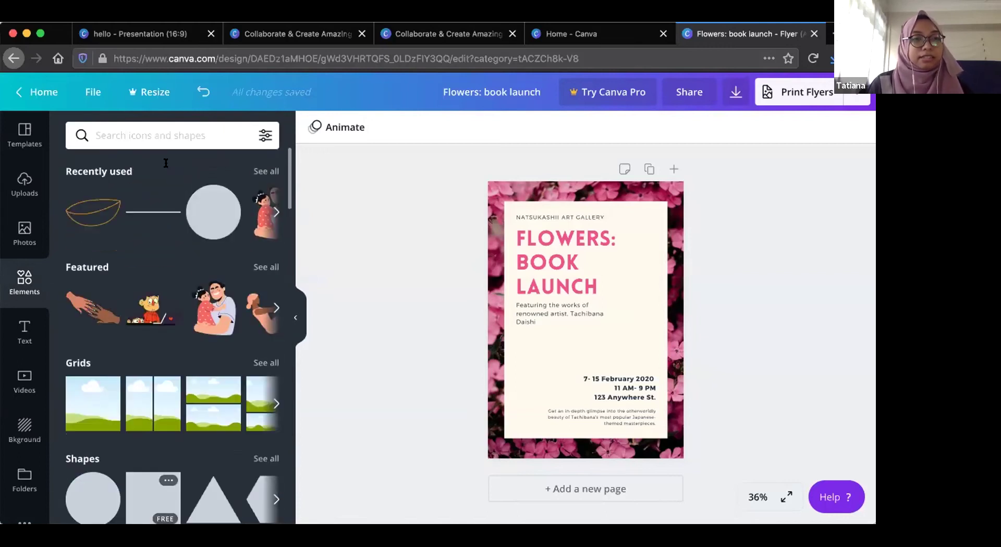
# Search the elements for "flower" and place the free line-art blossom branch beside the heading on the flyer.
pyautogui.click(159, 128)
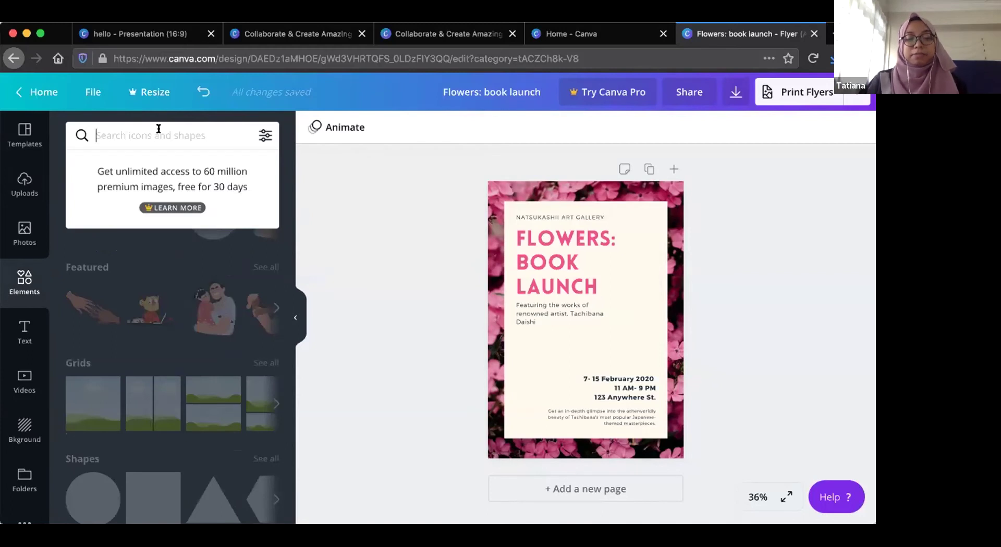
pyautogui.write('flower')
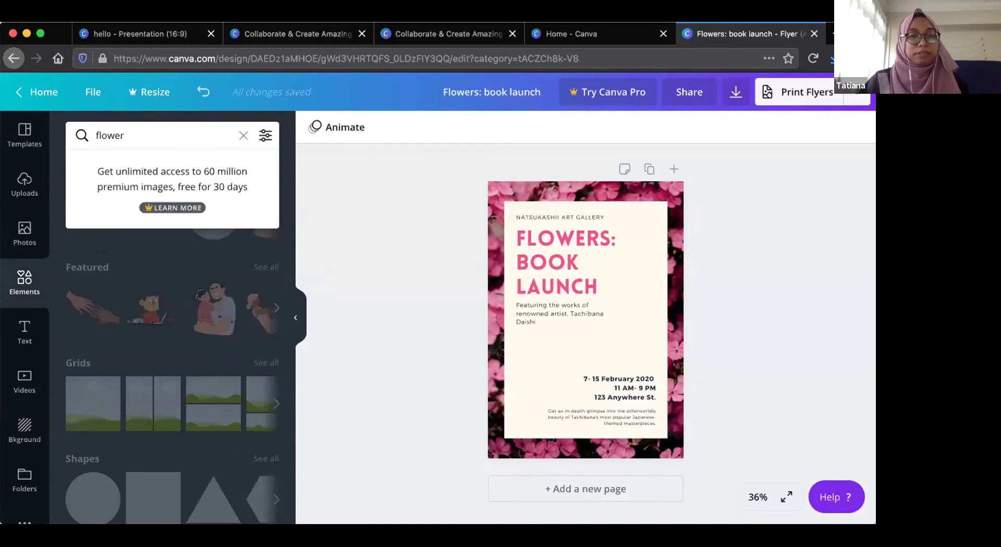
pyautogui.press('Return')
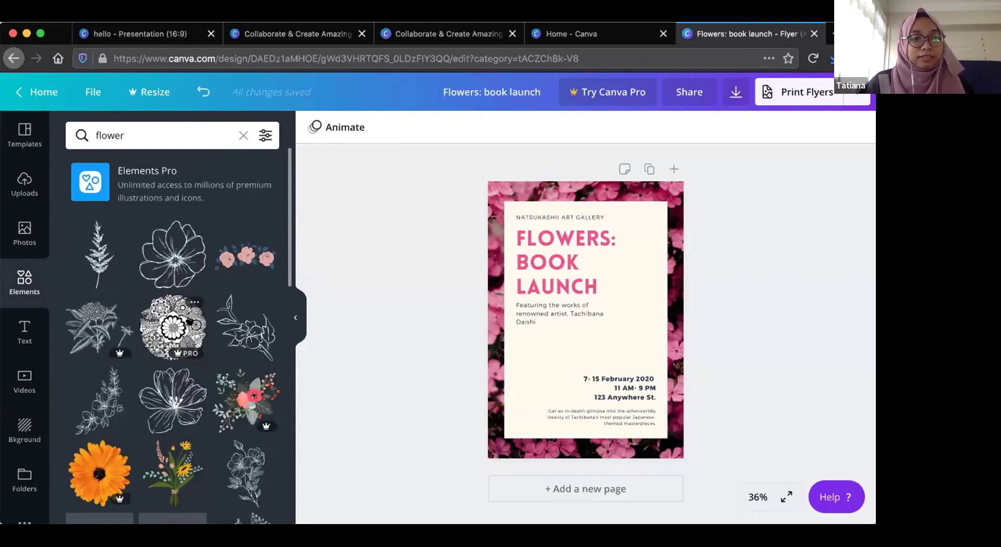
pyautogui.scroll(-5, 187, 321)
pyautogui.scroll(-5, 176, 360)
pyautogui.scroll(5, 176, 360)
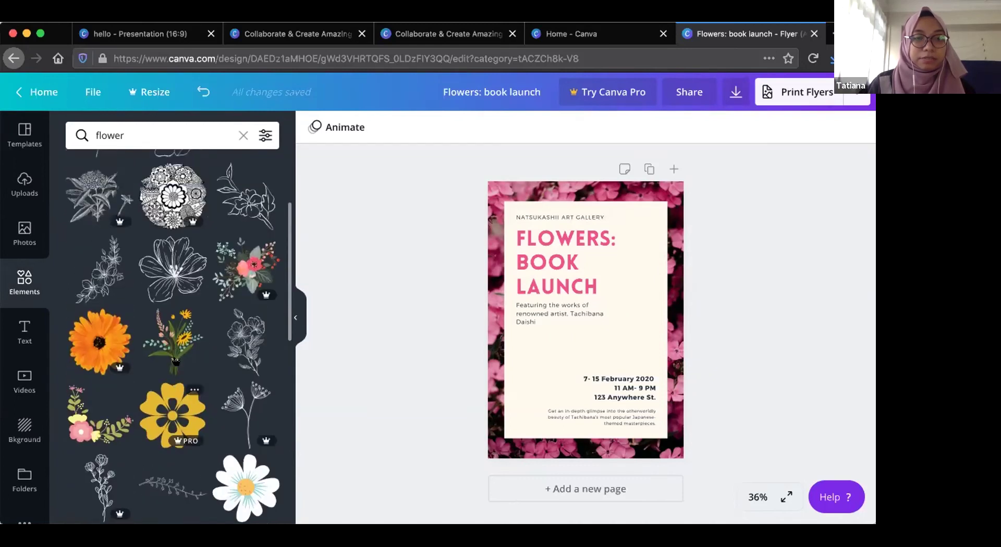
pyautogui.scroll(2, 176, 360)
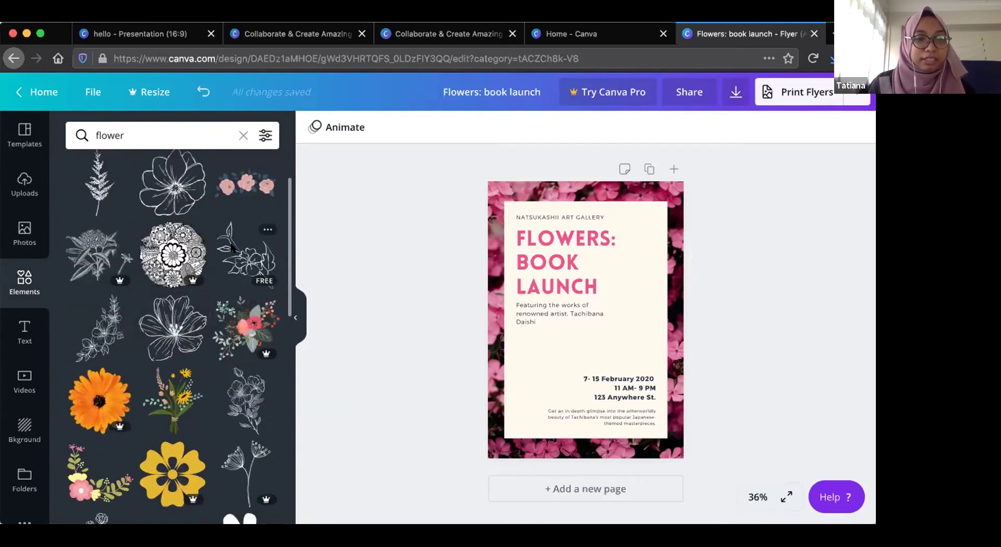
pyautogui.scroll(-10, 134, 395)
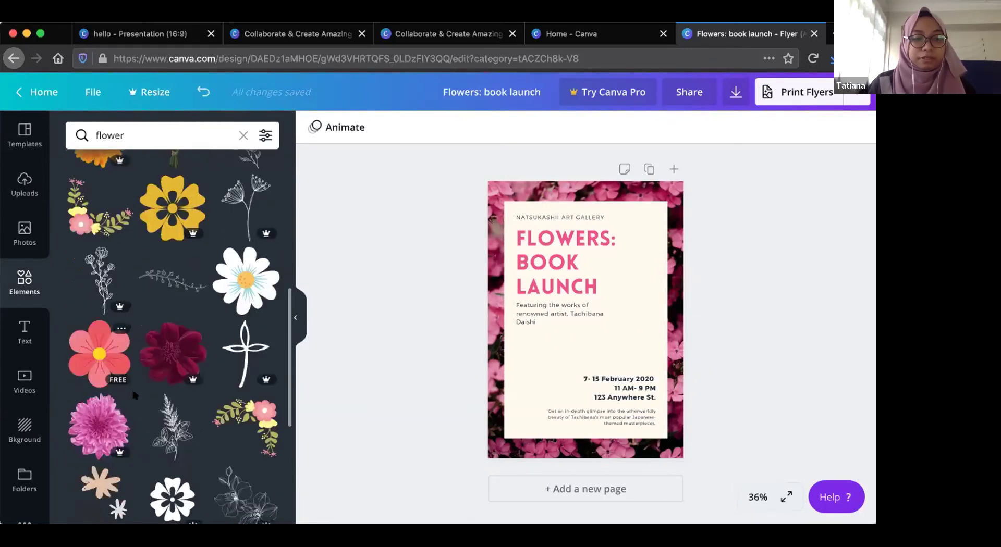
pyautogui.scroll(-10, 133, 365)
pyautogui.scroll(12, 133, 359)
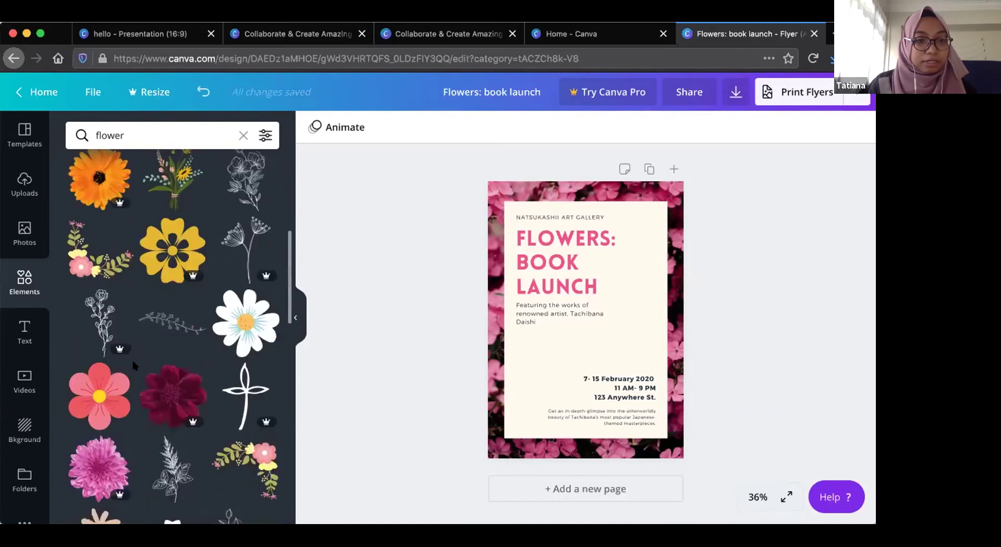
pyautogui.scroll(10, 132, 358)
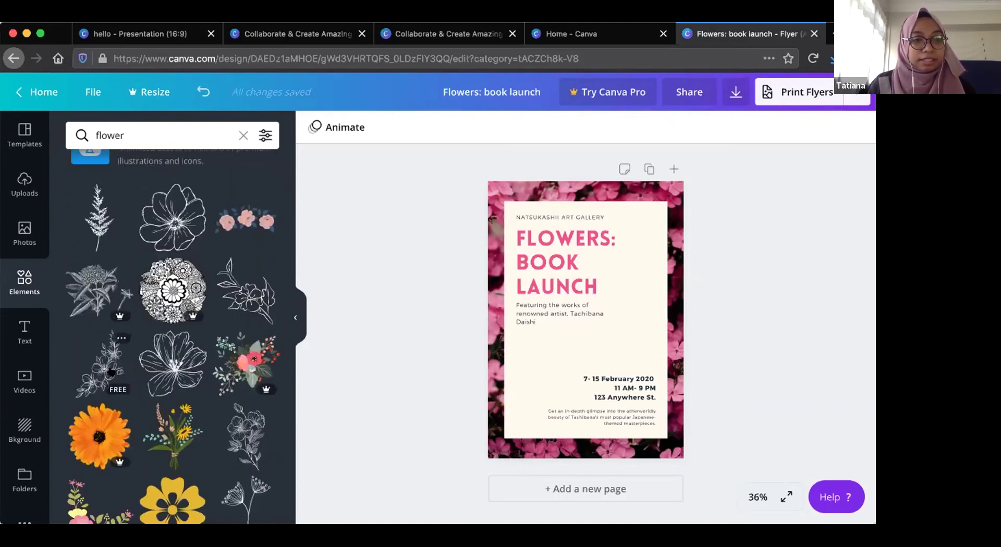
pyautogui.moveTo(111, 371); pyautogui.dragTo(608, 262)
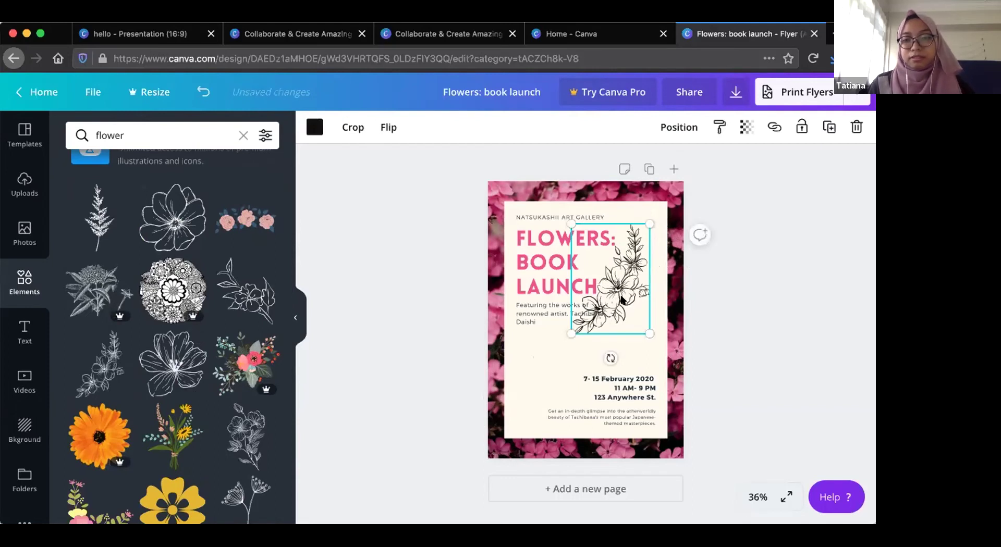
# Shrink the blossom branch, rotate it more upright, and position it just clear of the heading and artist line.
pyautogui.moveTo(621, 299); pyautogui.dragTo(626, 295)
pyautogui.click(702, 316)
pyautogui.click(625, 288)
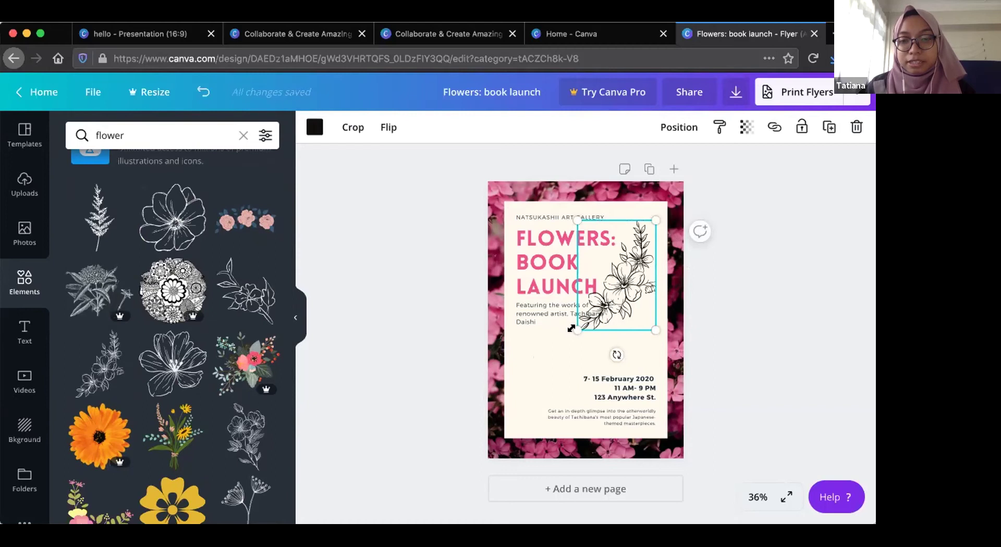
pyautogui.moveTo(577, 328); pyautogui.dragTo(607, 313)
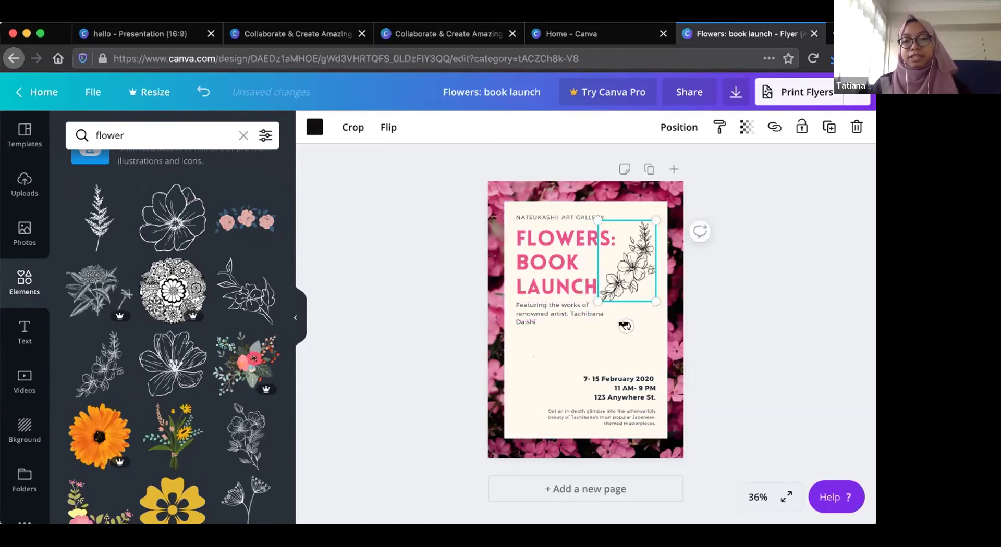
pyautogui.moveTo(625, 326); pyautogui.dragTo(646, 320)
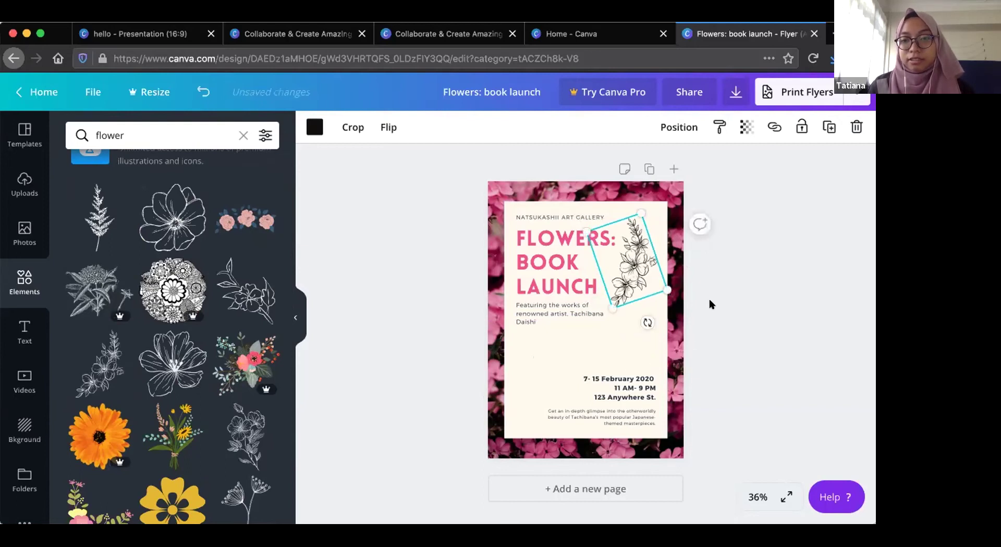
pyautogui.click(711, 304)
pyautogui.moveTo(638, 263); pyautogui.dragTo(639, 274)
pyautogui.click(706, 280)
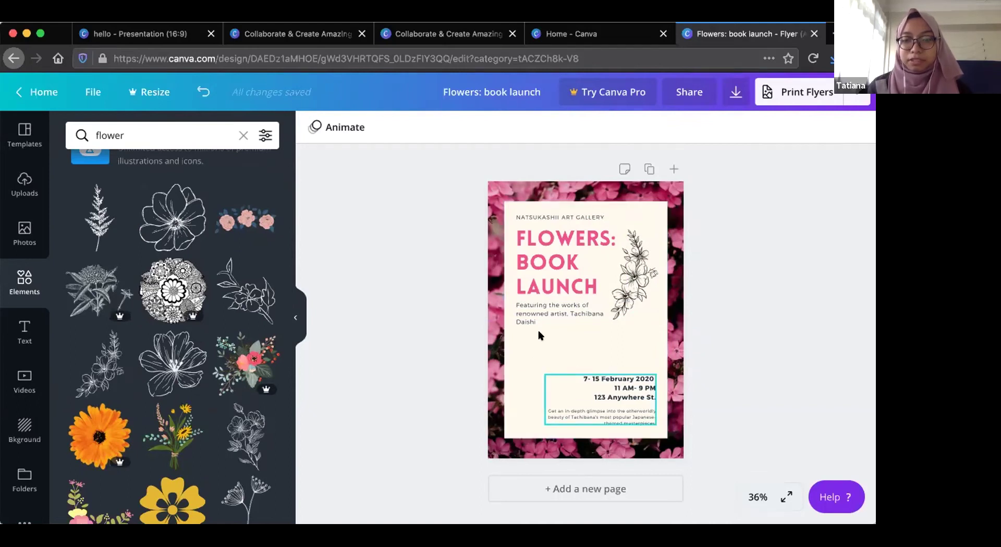
# Ungroup the date, time and venue text from the small description paragraph below it.
pyautogui.click(619, 390)
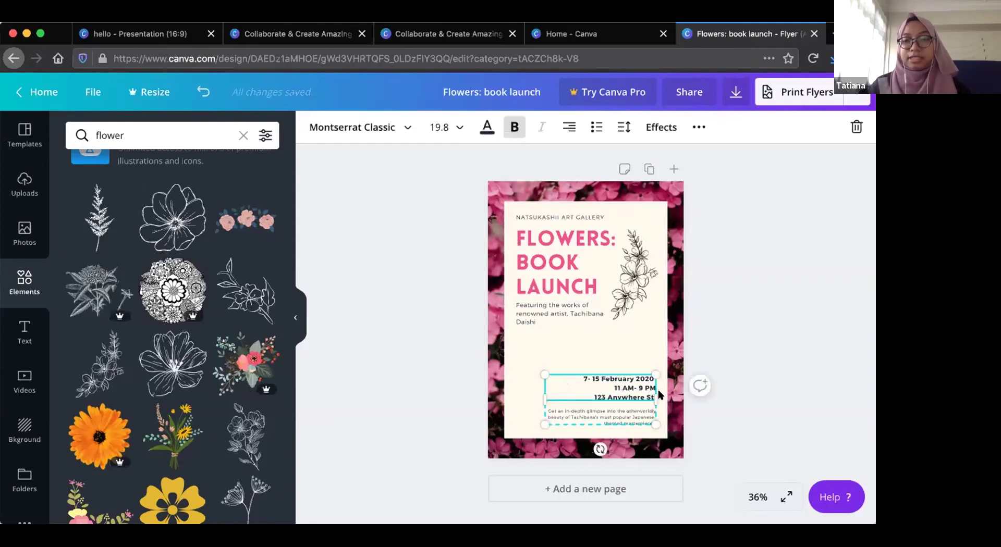
pyautogui.click(708, 362)
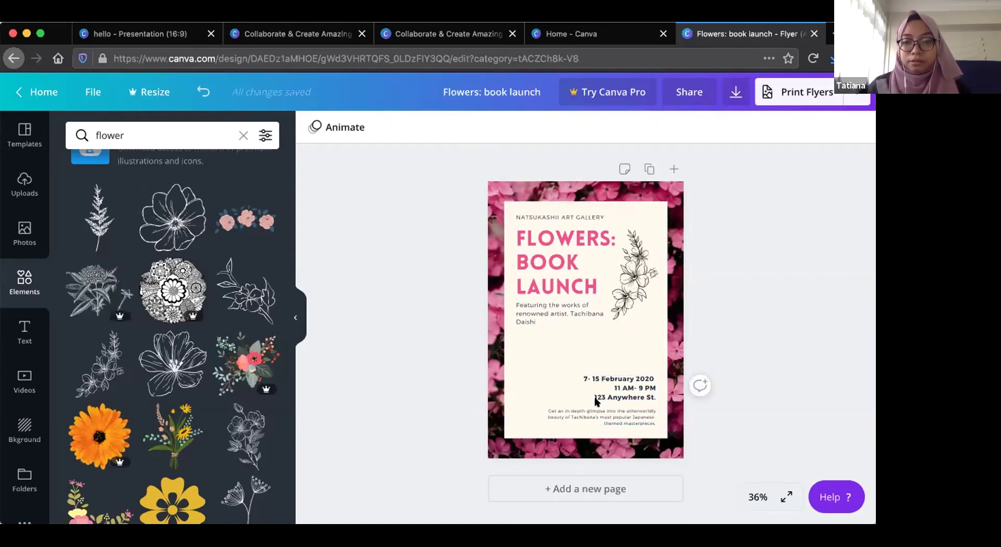
pyautogui.click(573, 403)
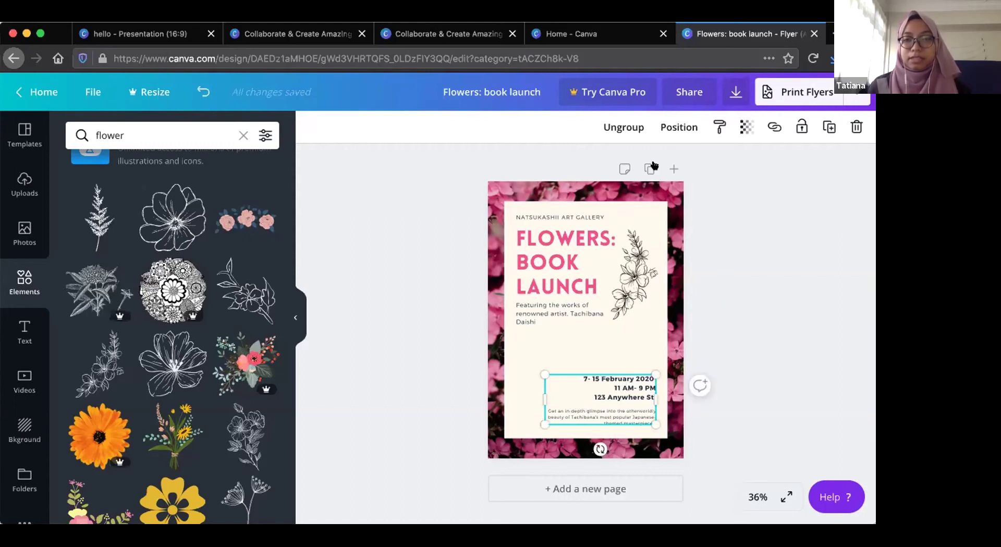
pyautogui.press('super+shift+g')
pyautogui.click(723, 292)
# Move the date, time and venue block directly beneath the artist line and left-align its text.
pyautogui.moveTo(626, 384); pyautogui.dragTo(592, 337)
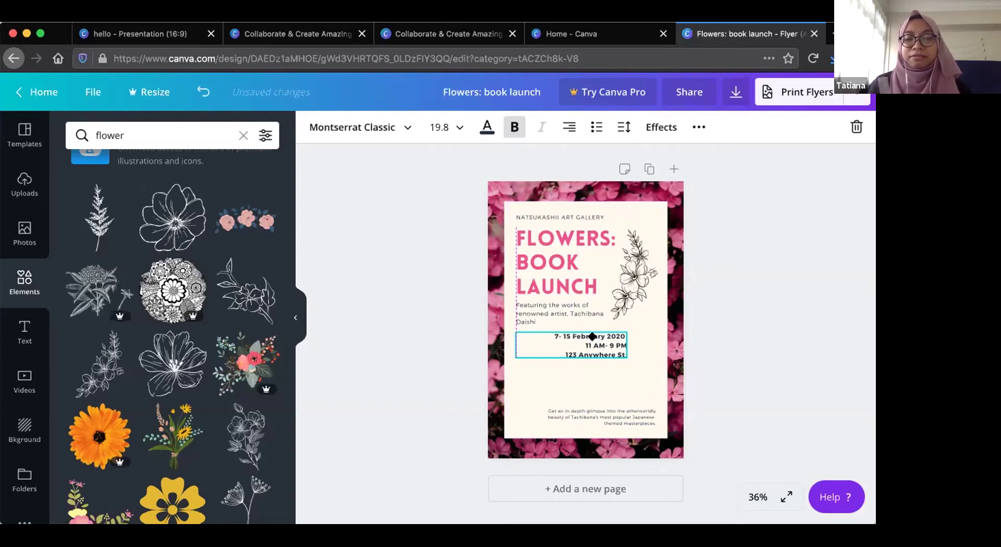
pyautogui.moveTo(592, 337); pyautogui.dragTo(592, 335)
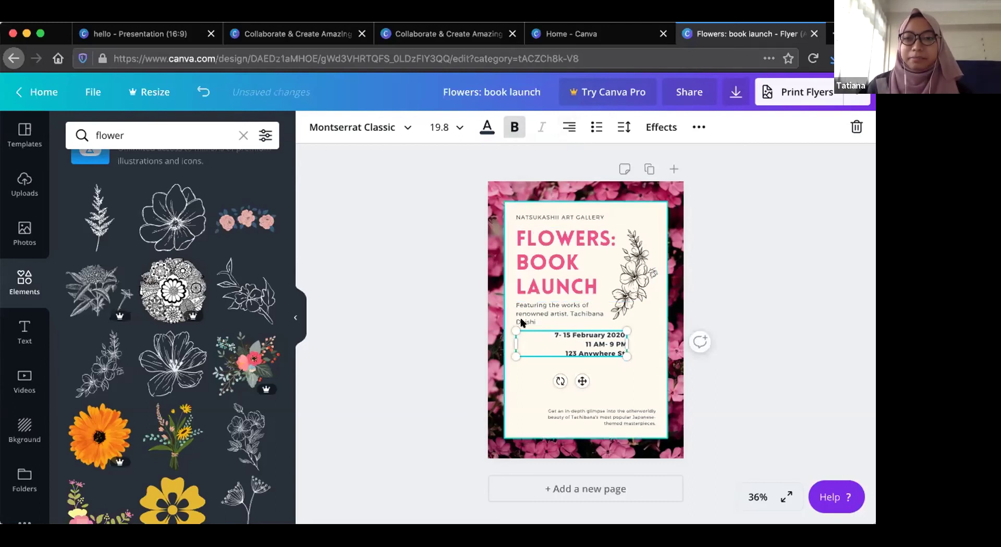
pyautogui.click(569, 126)
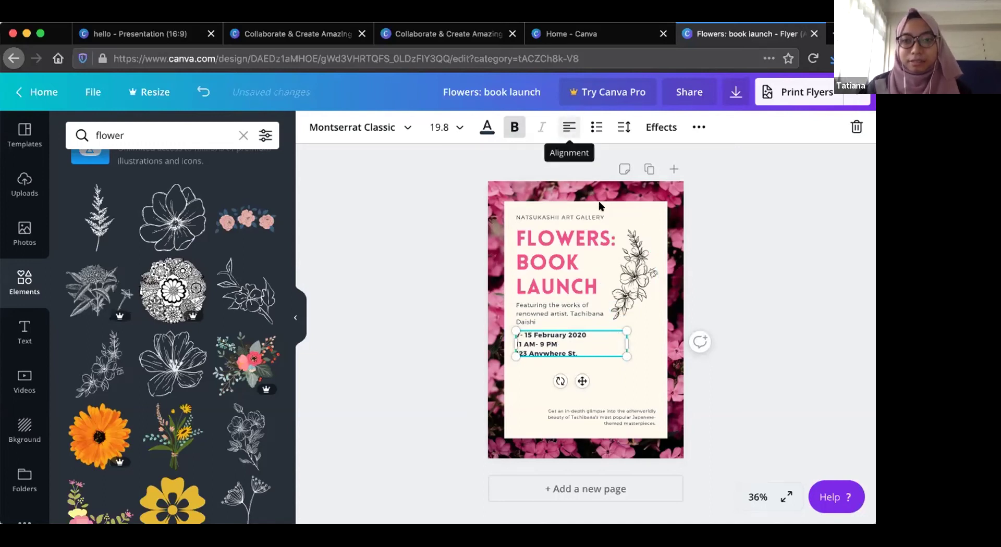
pyautogui.click(751, 323)
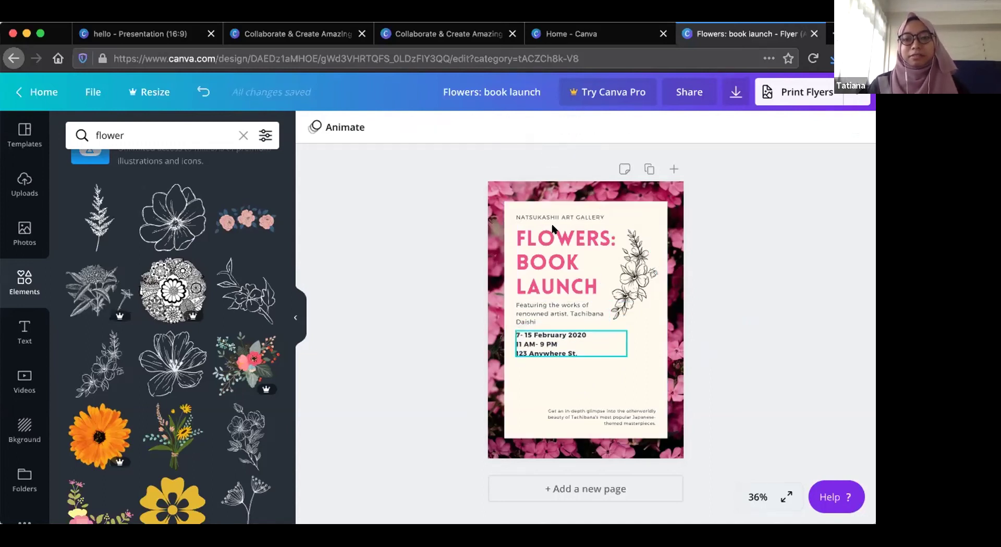
pyautogui.click(632, 413)
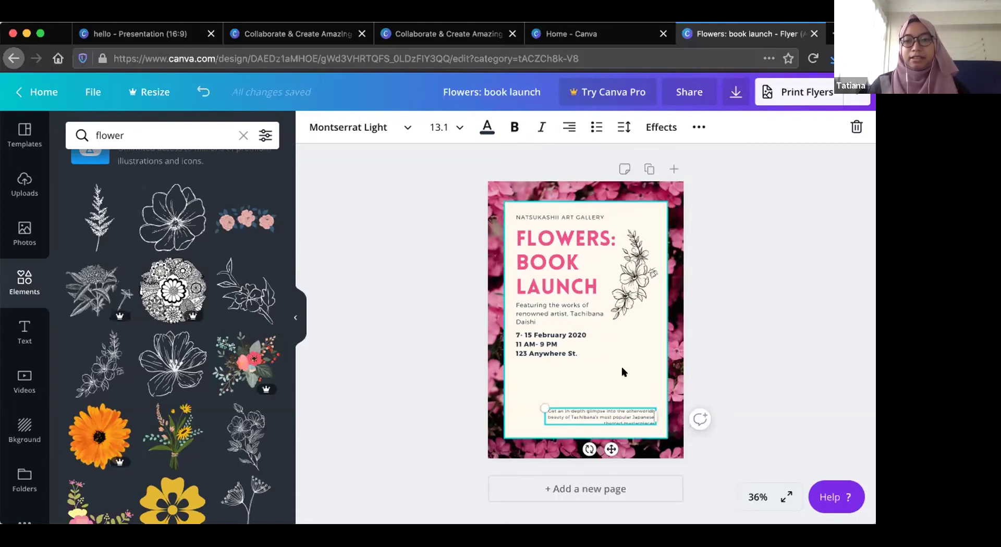
pyautogui.click(648, 401)
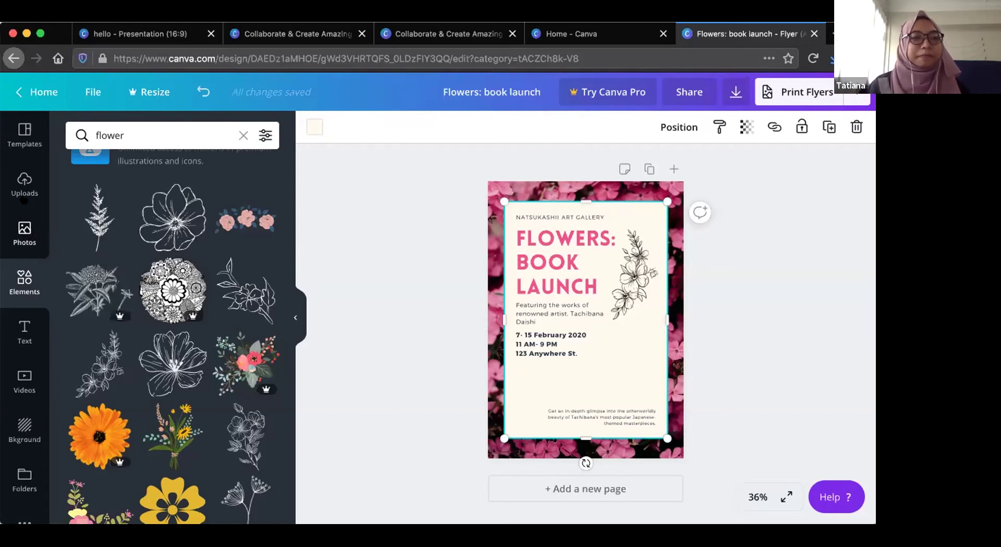
# Place the uploaded portrait photo of the man in the white T-shirt on the lower part of the flyer.
pyautogui.click(25, 185)
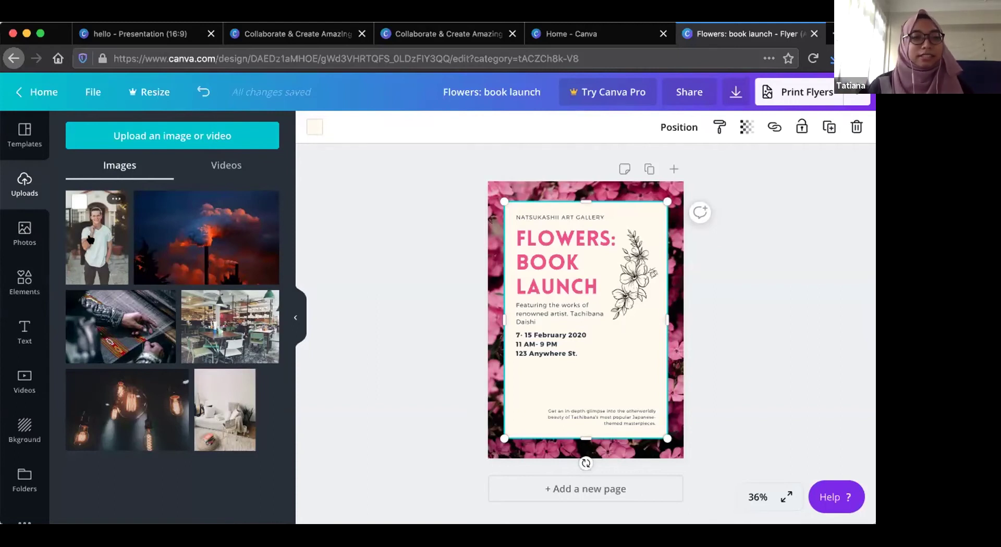
pyautogui.moveTo(107, 244); pyautogui.dragTo(674, 296)
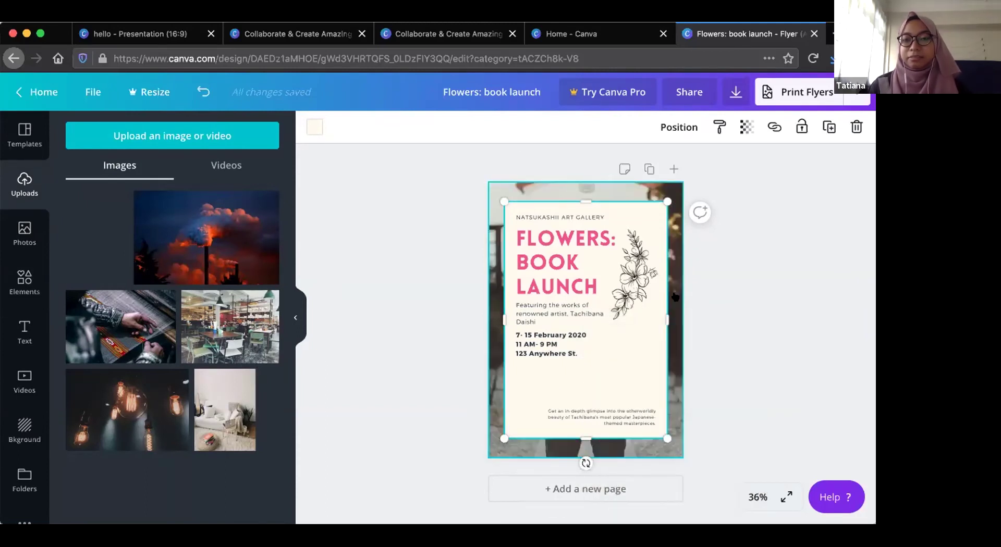
pyautogui.moveTo(604, 365); pyautogui.dragTo(592, 371)
pyautogui.click(453, 128)
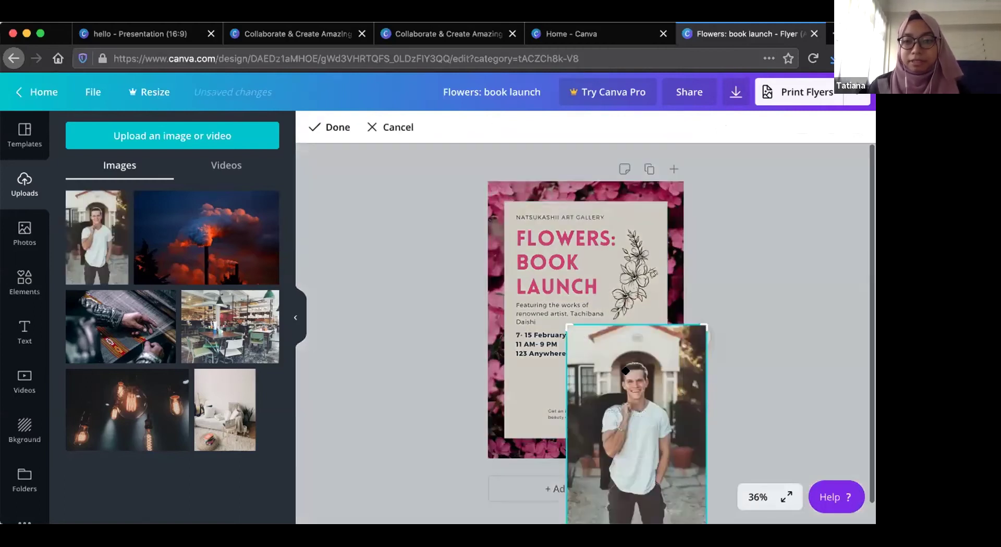
pyautogui.moveTo(567, 326); pyautogui.dragTo(600, 347)
pyautogui.click(383, 128)
# Crop the portrait photo to the man's head and shoulders and fit it above the small description paragraph.
pyautogui.moveTo(643, 383); pyautogui.dragTo(593, 279)
pyautogui.click(453, 126)
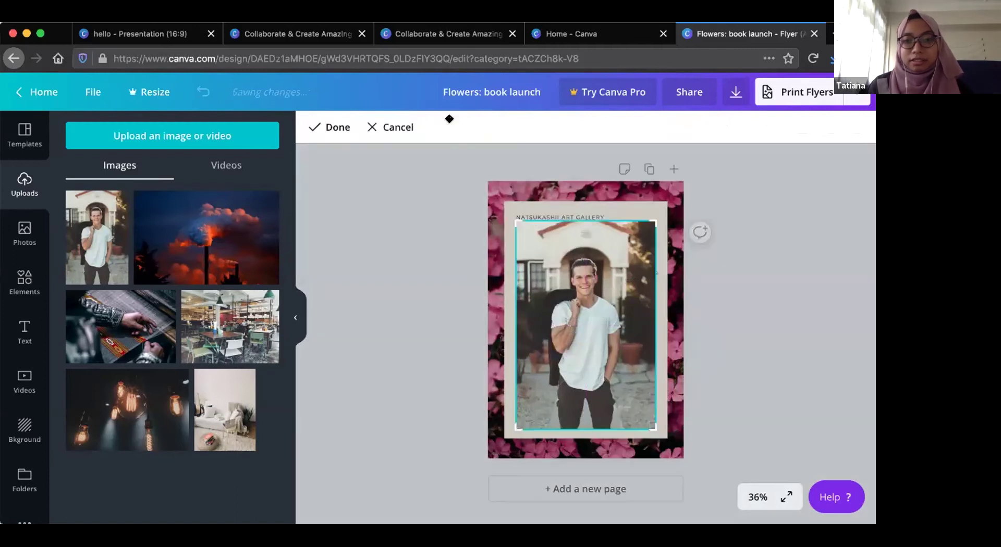
pyautogui.moveTo(646, 412); pyautogui.dragTo(606, 309)
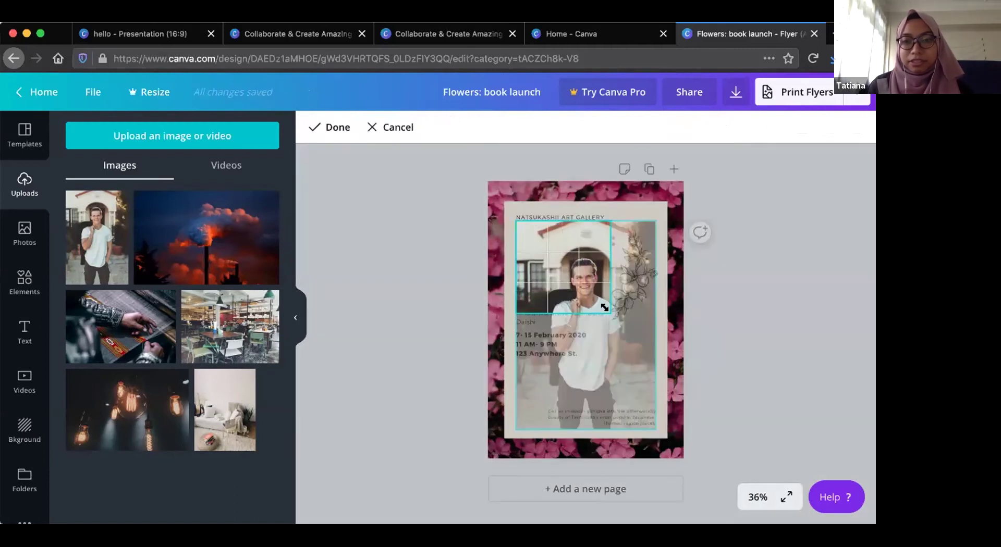
pyautogui.moveTo(514, 215); pyautogui.dragTo(626, 371)
pyautogui.click(344, 132)
pyautogui.click(737, 398)
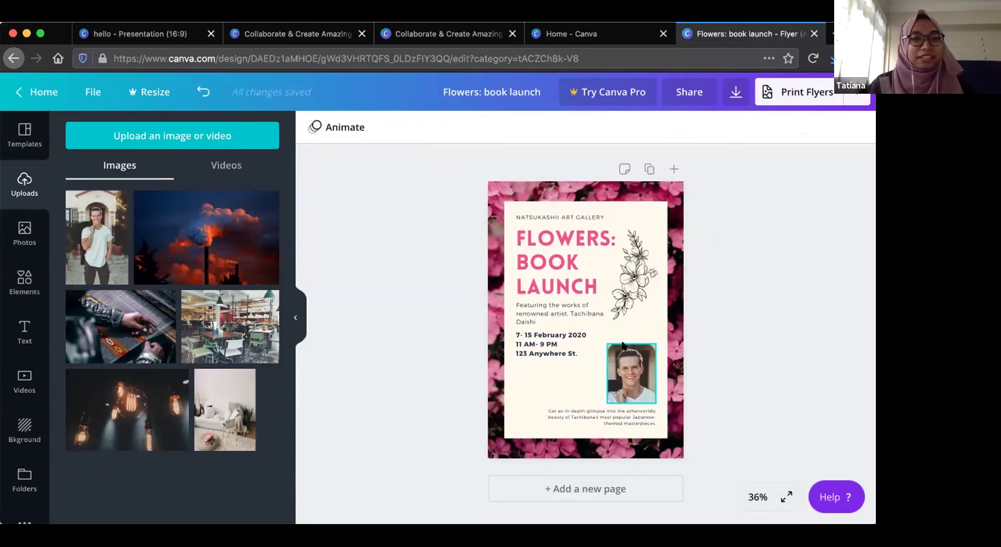
# Clear the flower search in the elements library and return to the shapes and frames categories.
pyautogui.click(22, 294)
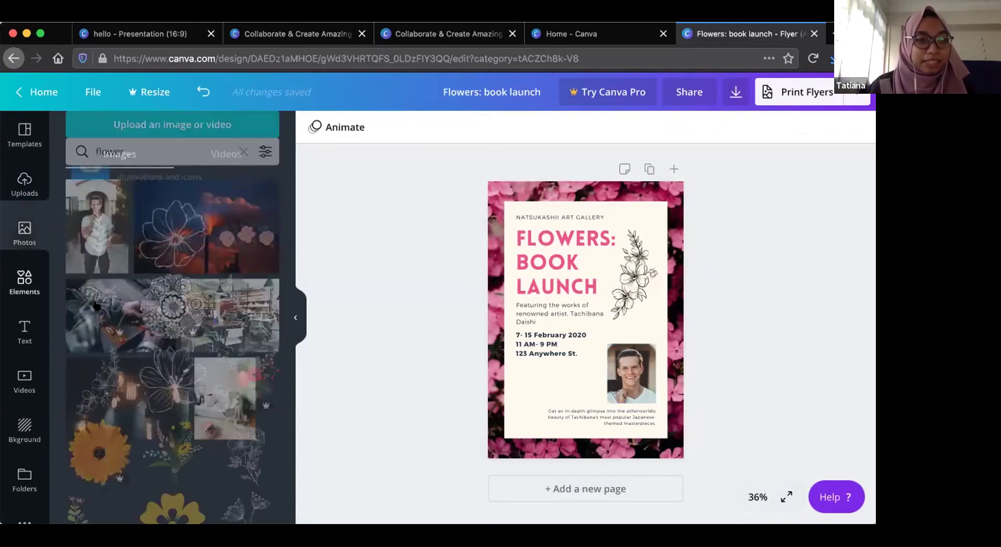
pyautogui.click(243, 136)
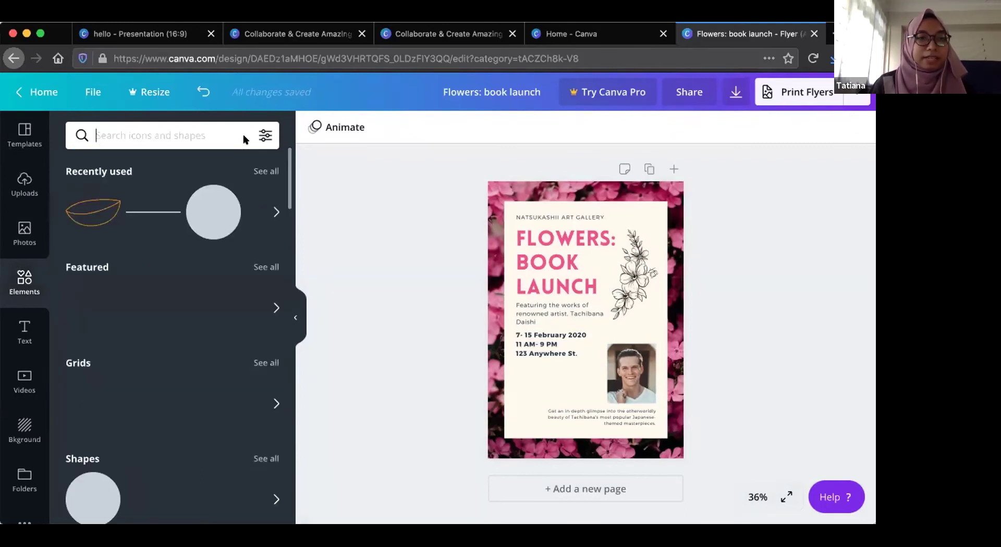
pyautogui.scroll(-5, 138, 352)
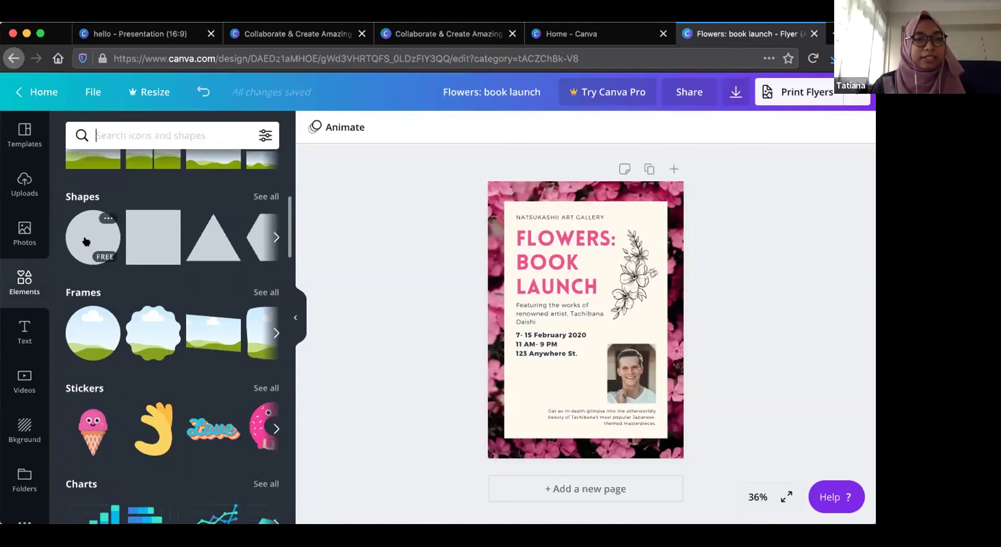
# Try a circle shape over the lower half of the flyer and delete it.
pyautogui.moveTo(91, 242); pyautogui.dragTo(533, 370)
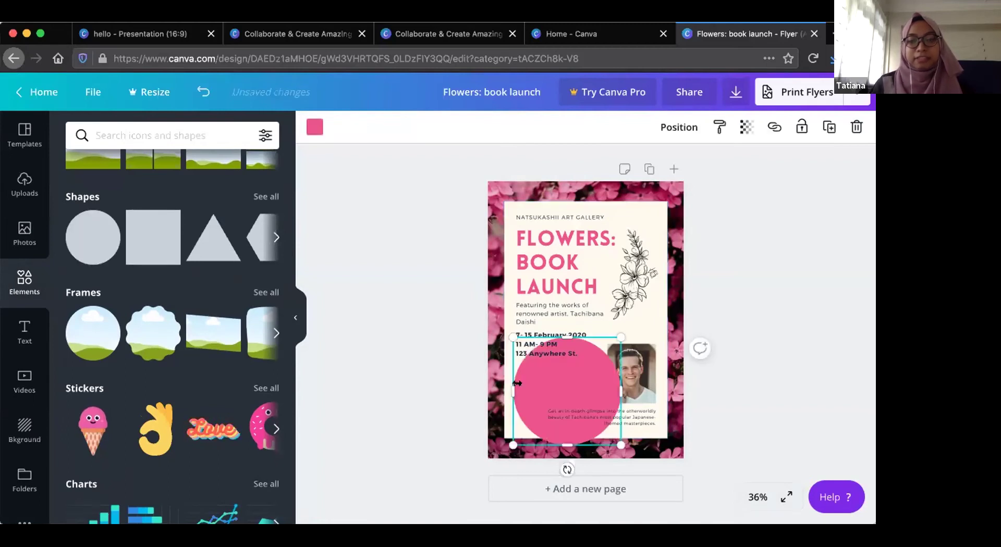
pyautogui.click(314, 123)
pyautogui.click(536, 382)
pyautogui.press('Delete')
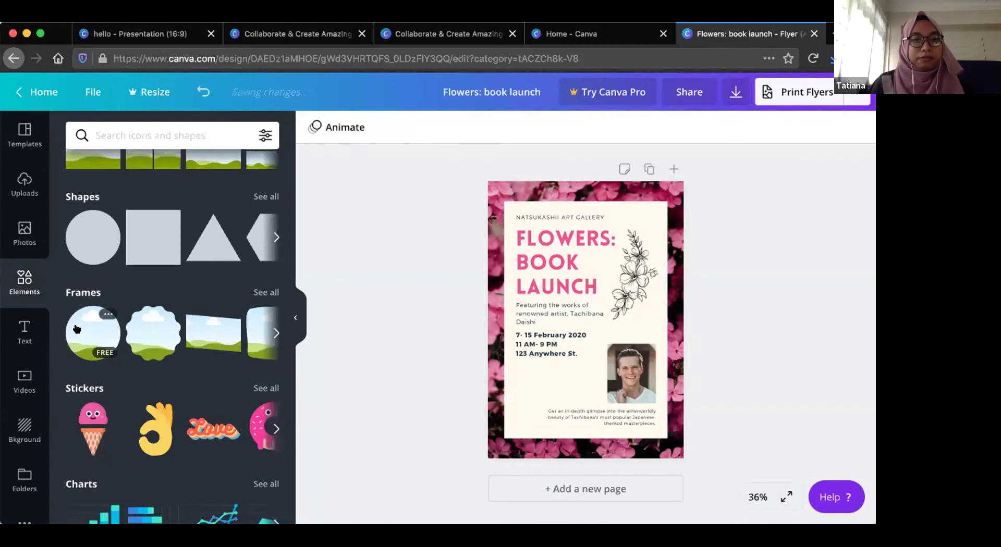
# Add a circular picture frame and shrink it to fit in the empty space below the venue line.
pyautogui.moveTo(83, 337); pyautogui.dragTo(531, 401)
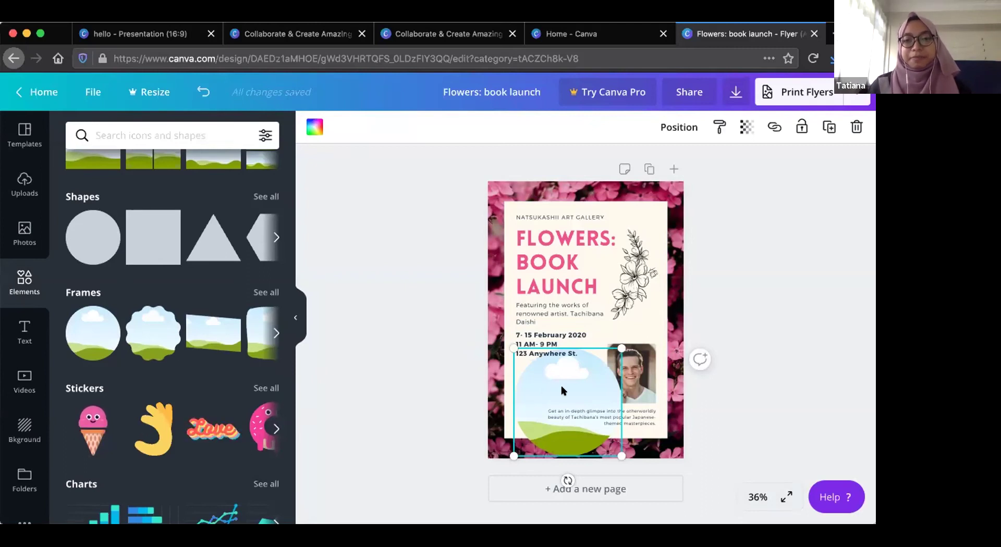
pyautogui.moveTo(558, 385); pyautogui.dragTo(571, 359)
pyautogui.click(631, 369)
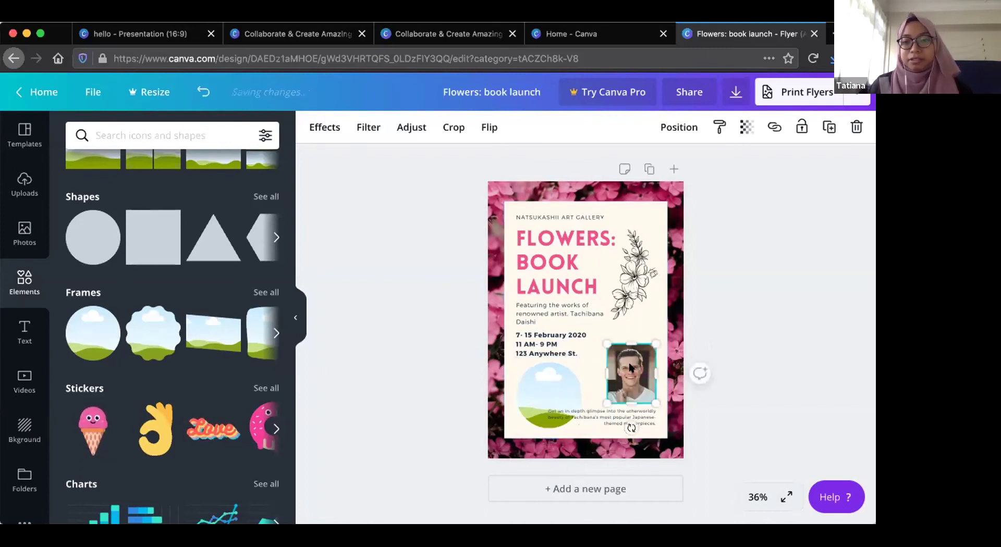
# Place the portrait photo into the circular frame and enlarge it in the crop so the man's head and shoulders fill the circle.
pyautogui.moveTo(633, 370); pyautogui.dragTo(554, 389)
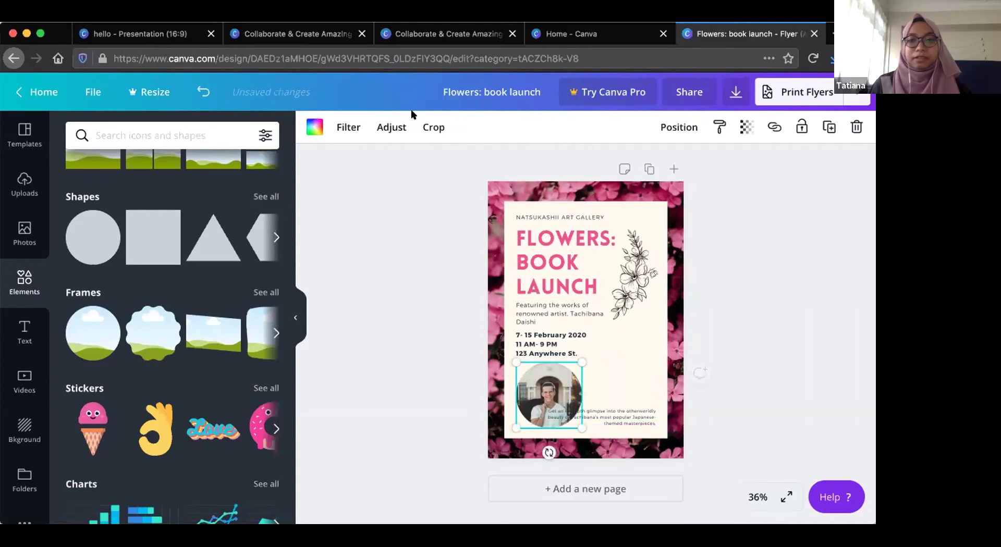
pyautogui.click(433, 127)
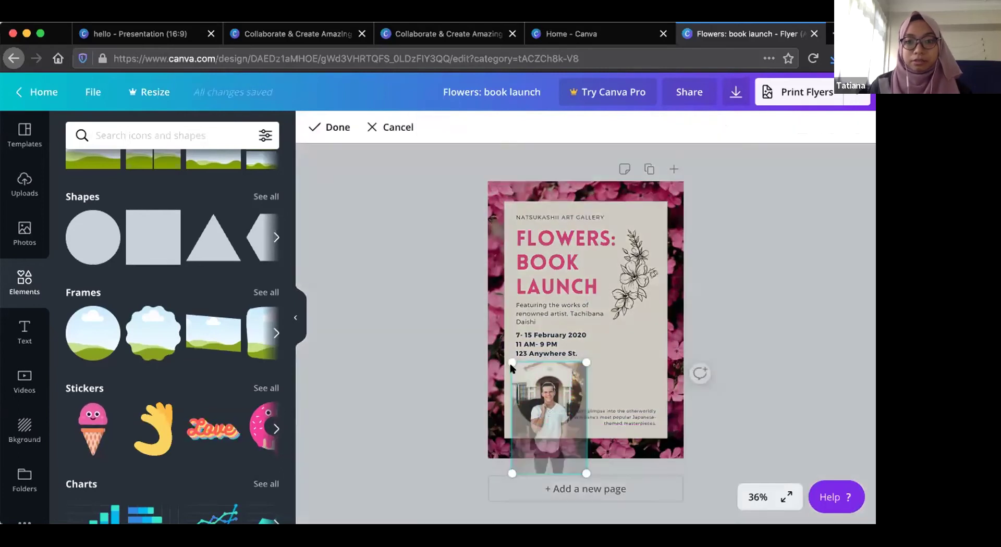
pyautogui.moveTo(511, 363); pyautogui.dragTo(498, 342)
pyautogui.moveTo(568, 350); pyautogui.dragTo(608, 311)
pyautogui.moveTo(505, 319); pyautogui.dragTo(481, 295)
pyautogui.moveTo(587, 385); pyautogui.dragTo(589, 424)
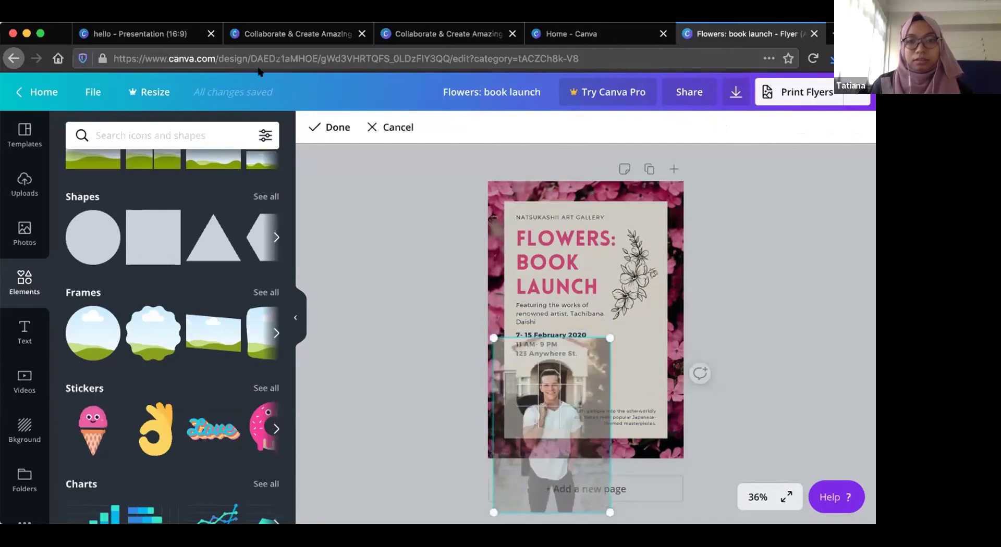
pyautogui.click(329, 127)
# Move the circular photo above the small description paragraph, shrink it to fit there, and undo the last shift in its position.
pyautogui.moveTo(540, 392); pyautogui.dragTo(618, 374)
pyautogui.moveTo(590, 343); pyautogui.dragTo(609, 361)
pyautogui.click(702, 372)
pyautogui.click(707, 418)
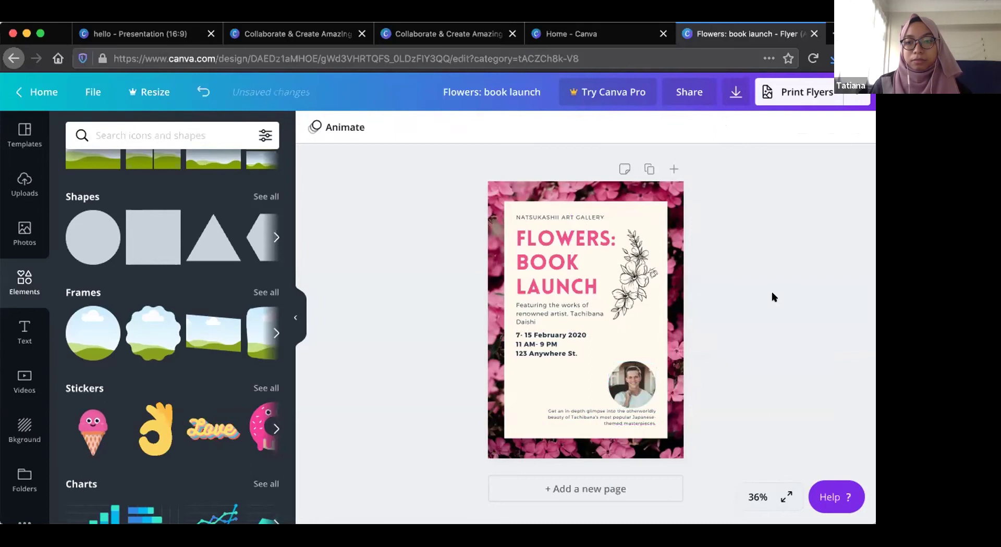
pyautogui.press('super+z')
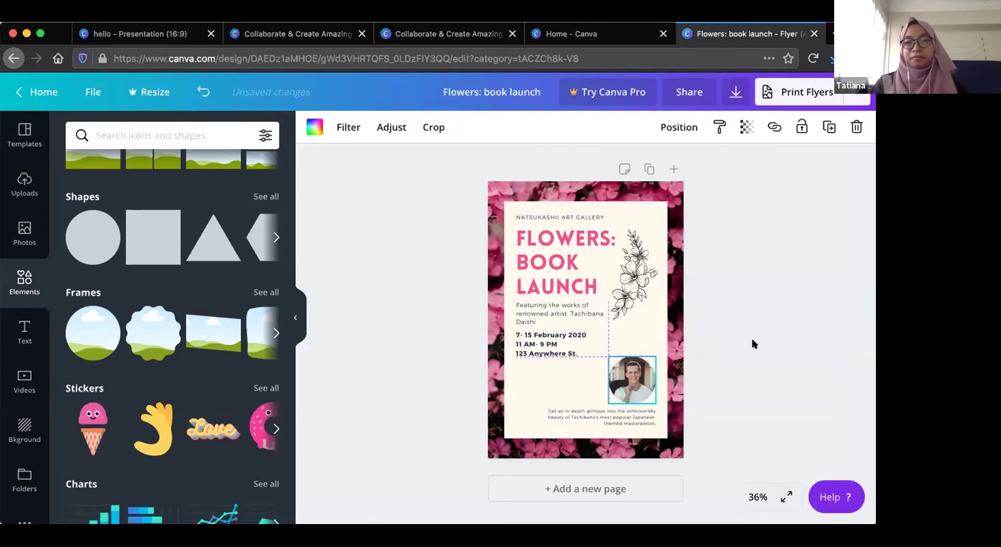
pyautogui.click(753, 344)
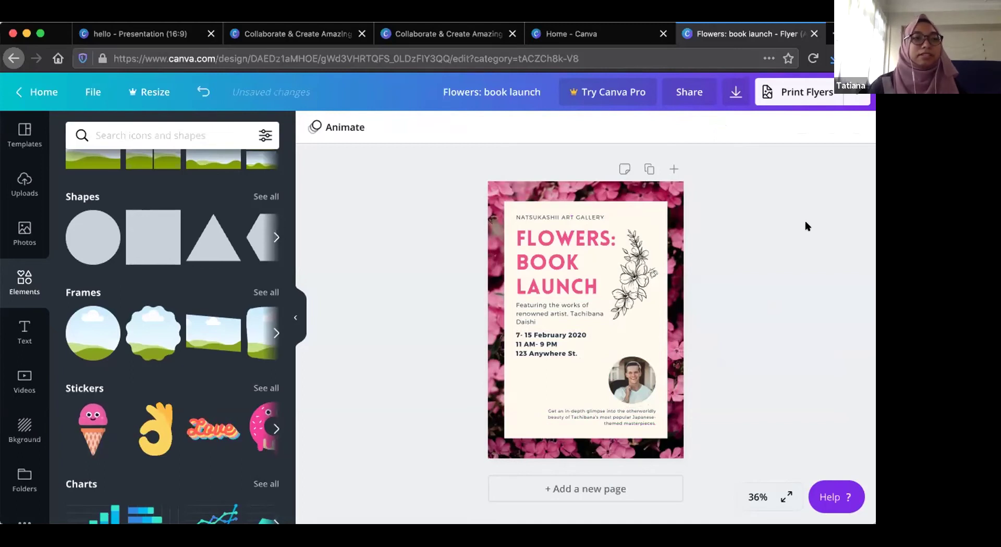
# Return to the flyer template list and save the book launch design.
pyautogui.click(25, 135)
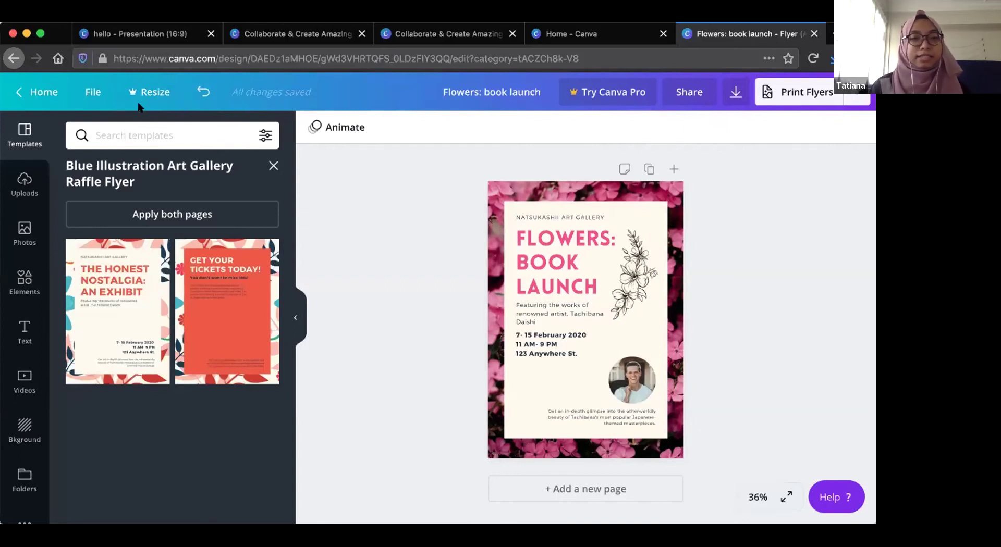
pyautogui.click(92, 91)
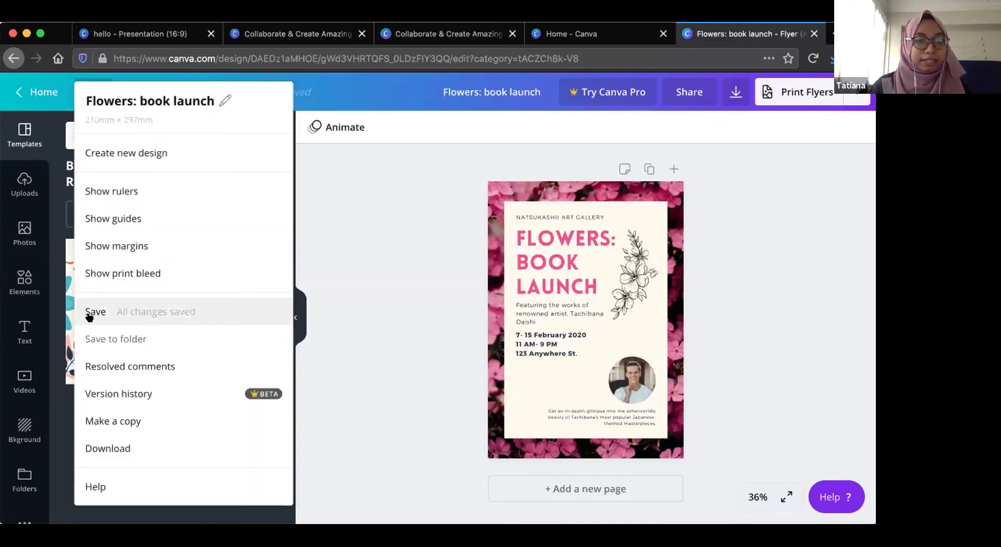
pyautogui.click(90, 313)
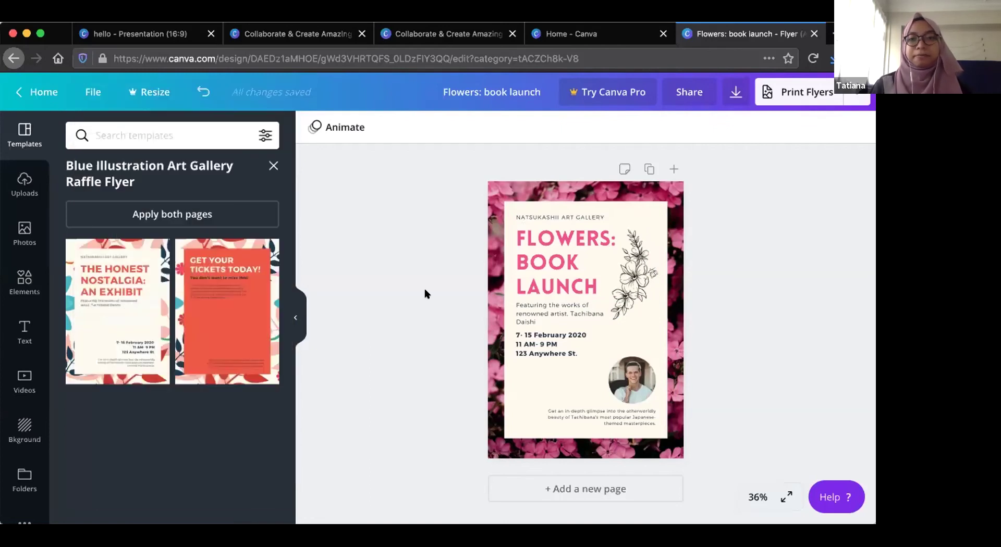
# Examine the options for sharing the flyer with other people to view or edit.
pyautogui.click(689, 89)
pyautogui.click(718, 178)
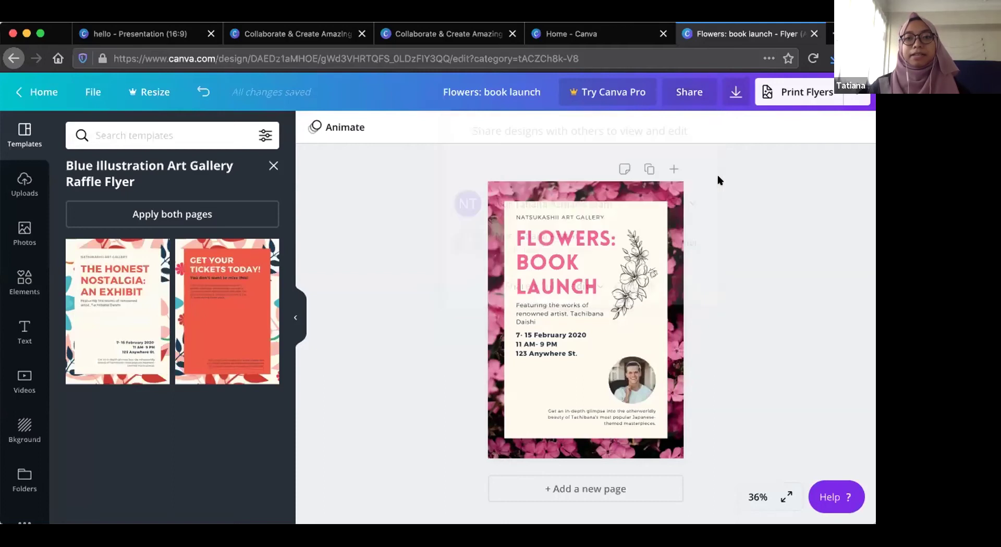
pyautogui.click(693, 102)
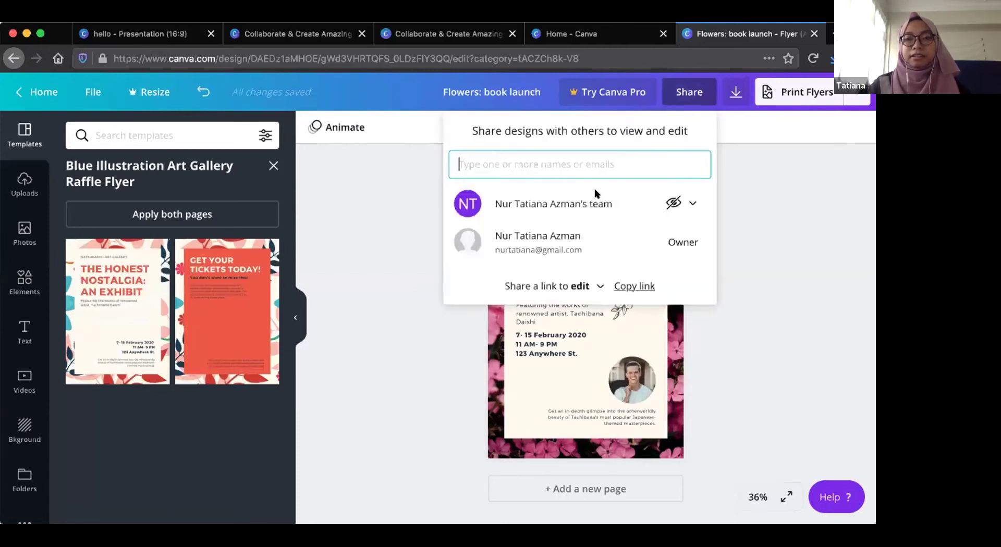
pyautogui.click(729, 361)
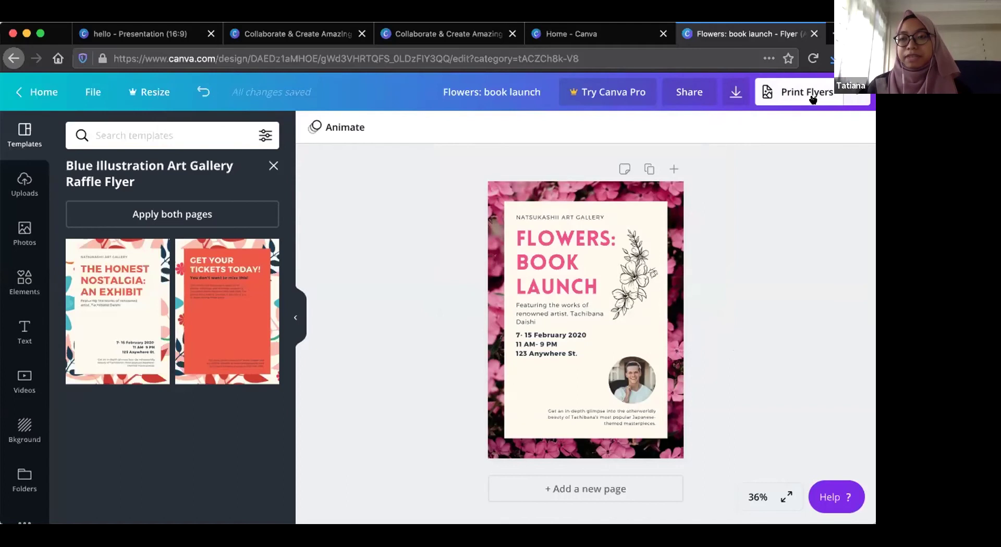
# Review the ways to publish the flyer and inspect the view-only share link option.
pyautogui.click(855, 96)
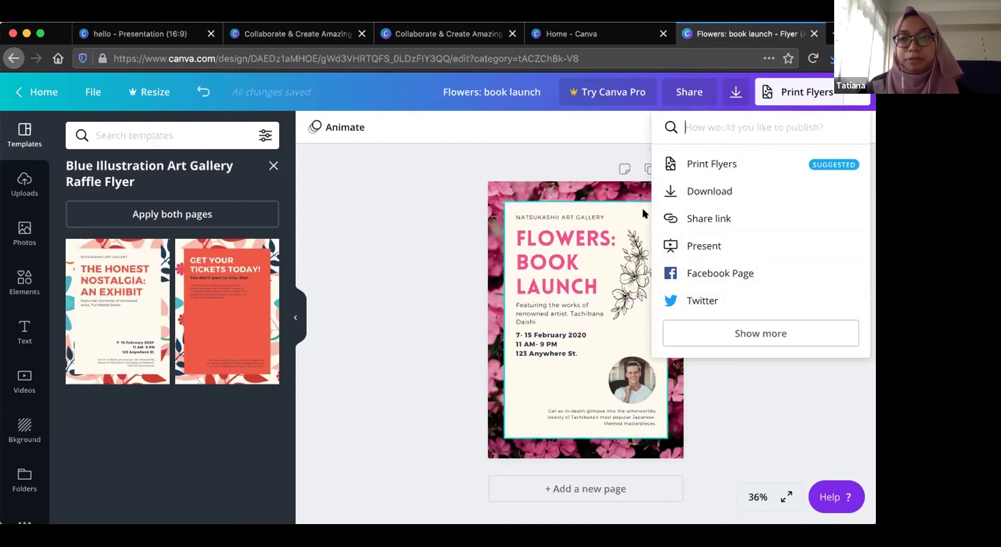
pyautogui.click(722, 221)
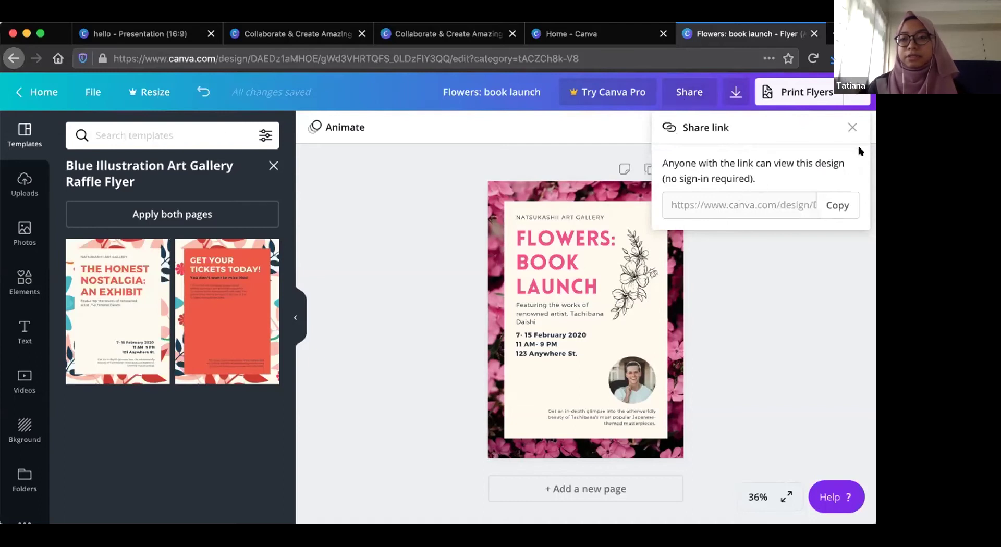
pyautogui.click(852, 127)
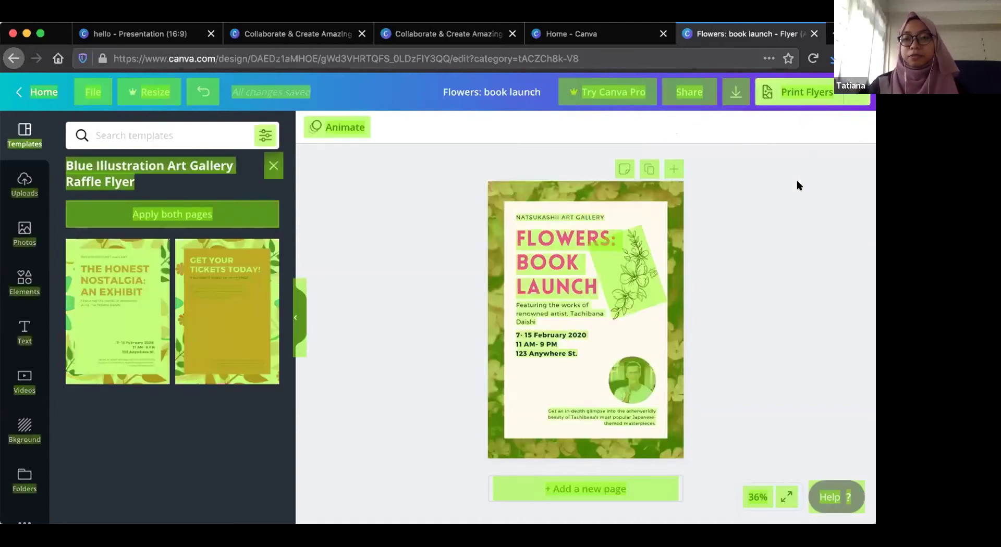
pyautogui.click(629, 259)
pyautogui.click(498, 128)
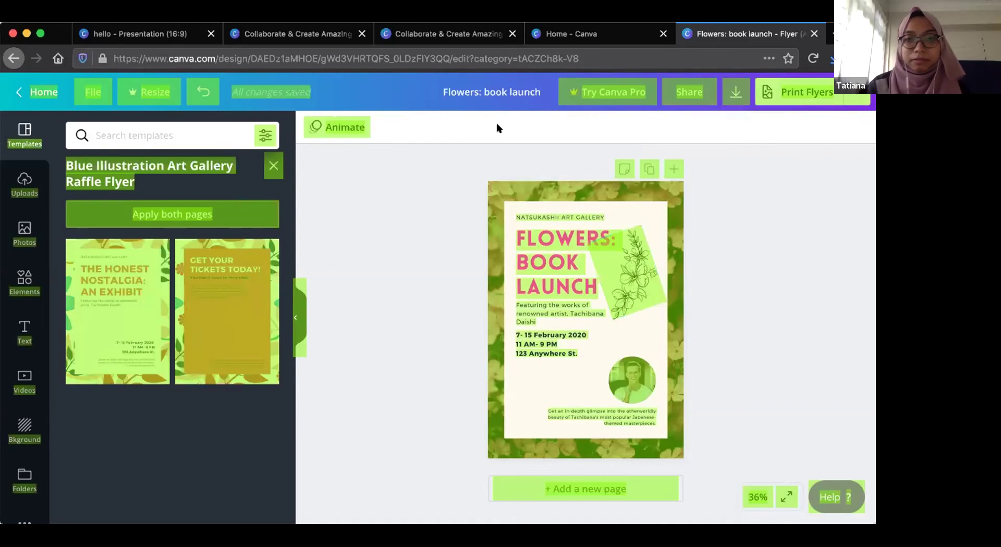
# Examine the file types offered for downloading the flyer, from PNG and JPG to PDF, MP4 Video and GIF.
pyautogui.click(855, 93)
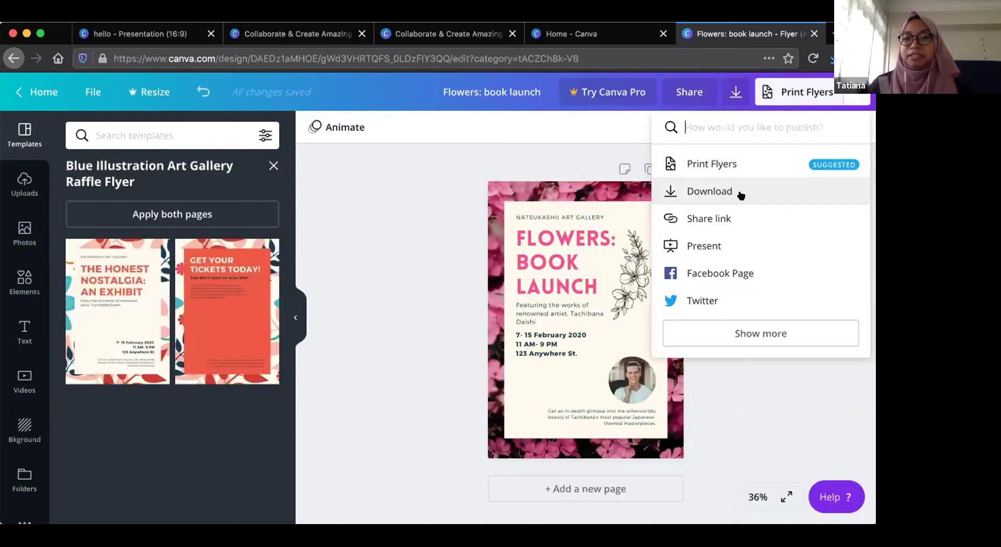
pyautogui.click(705, 193)
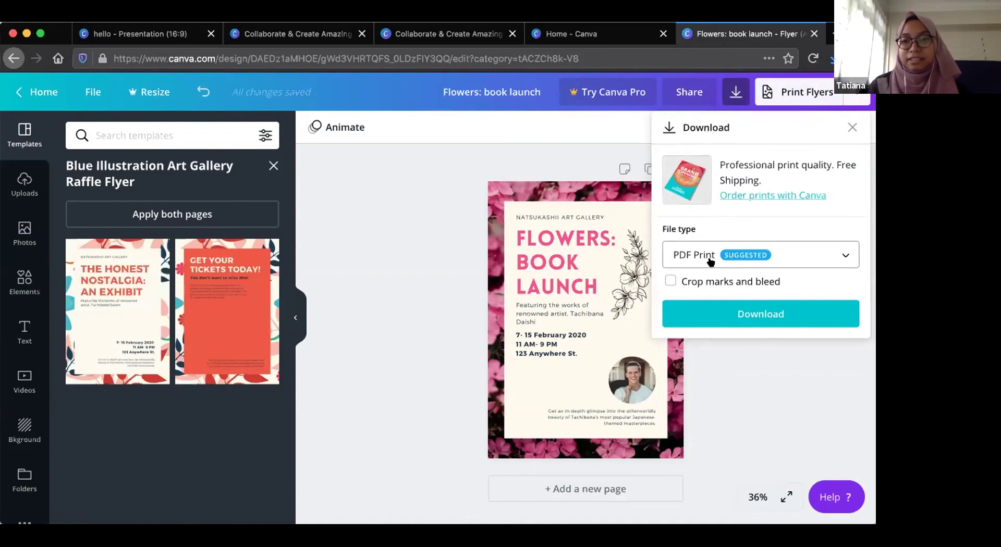
pyautogui.click(818, 256)
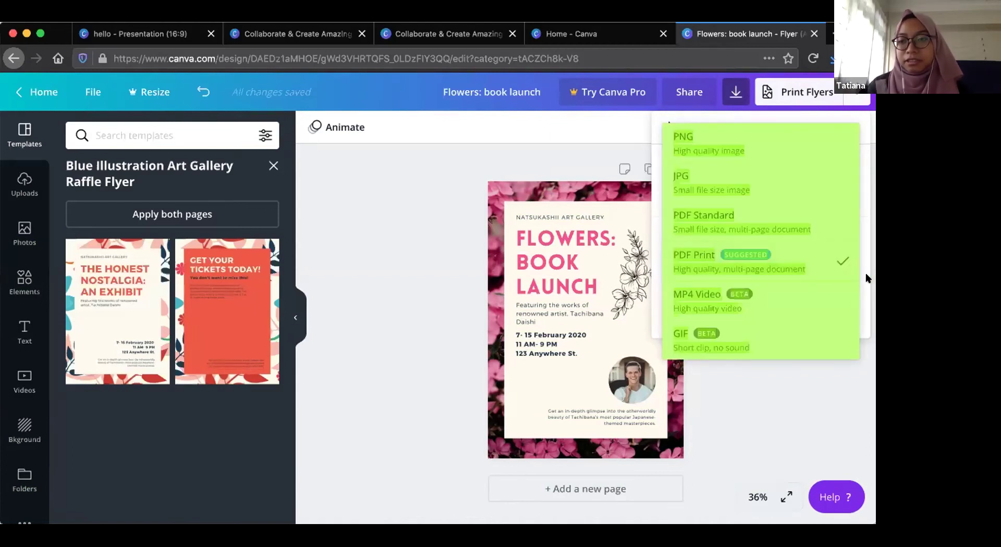
pyautogui.click(756, 258)
pyautogui.click(755, 258)
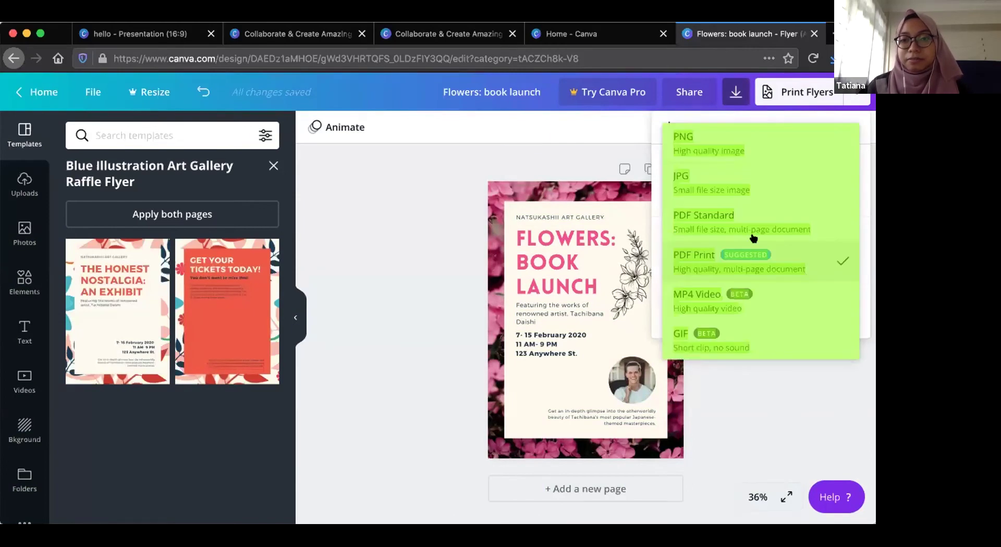
pyautogui.click(710, 263)
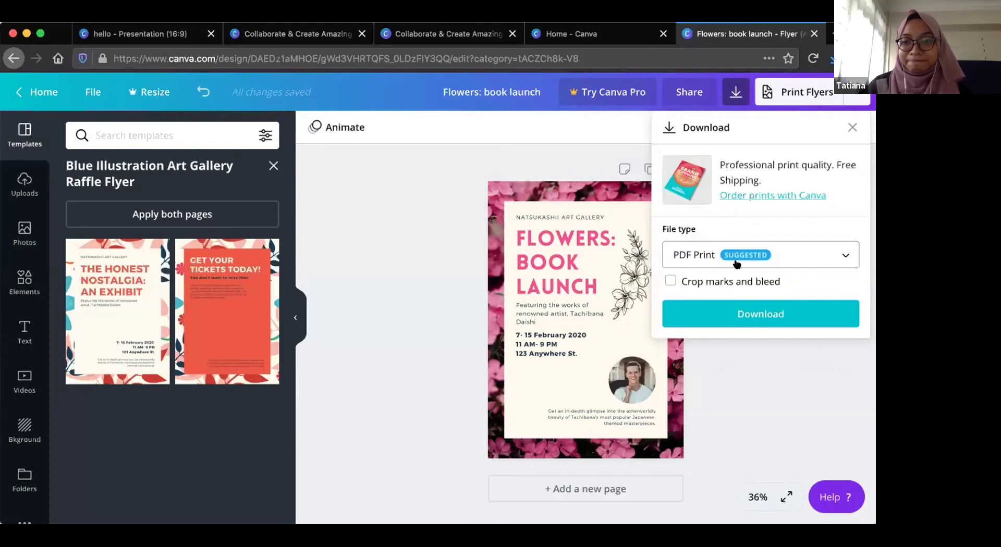
pyautogui.click(768, 255)
pyautogui.click(597, 150)
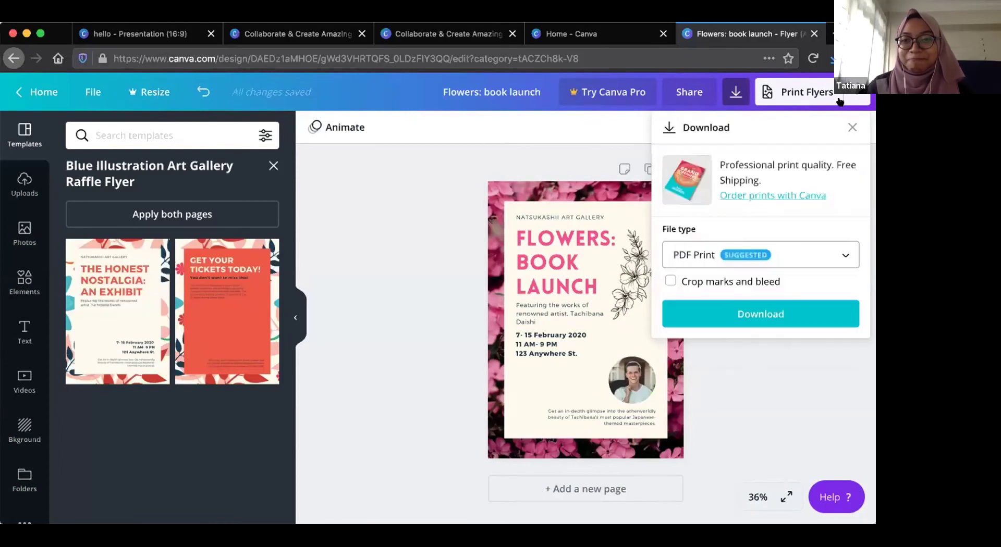
pyautogui.click(735, 252)
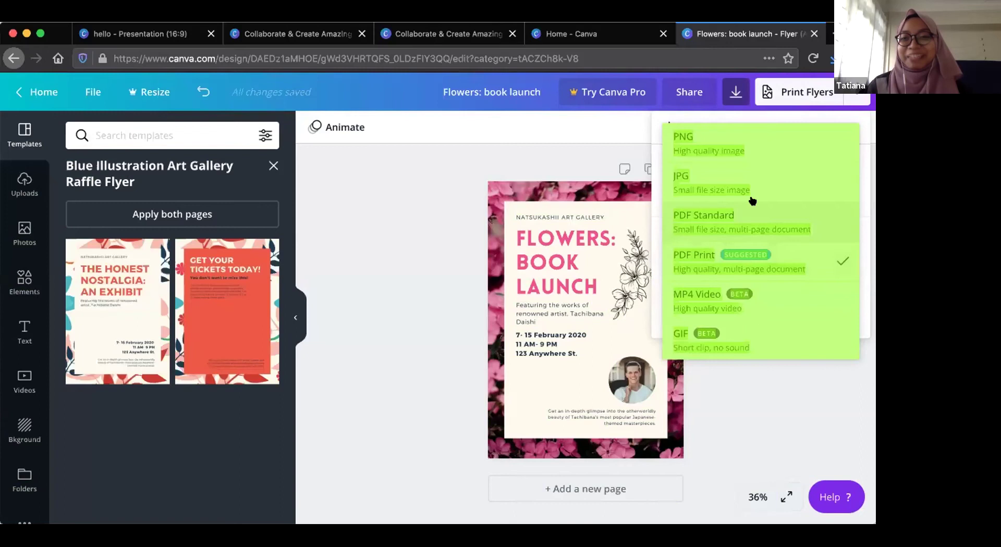
pyautogui.click(637, 154)
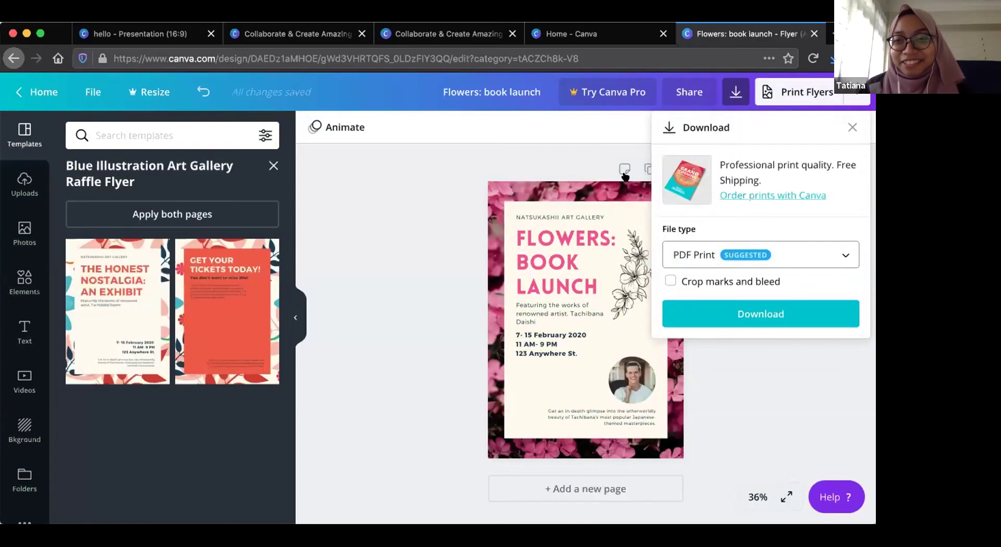
pyautogui.click(840, 114)
pyautogui.click(847, 96)
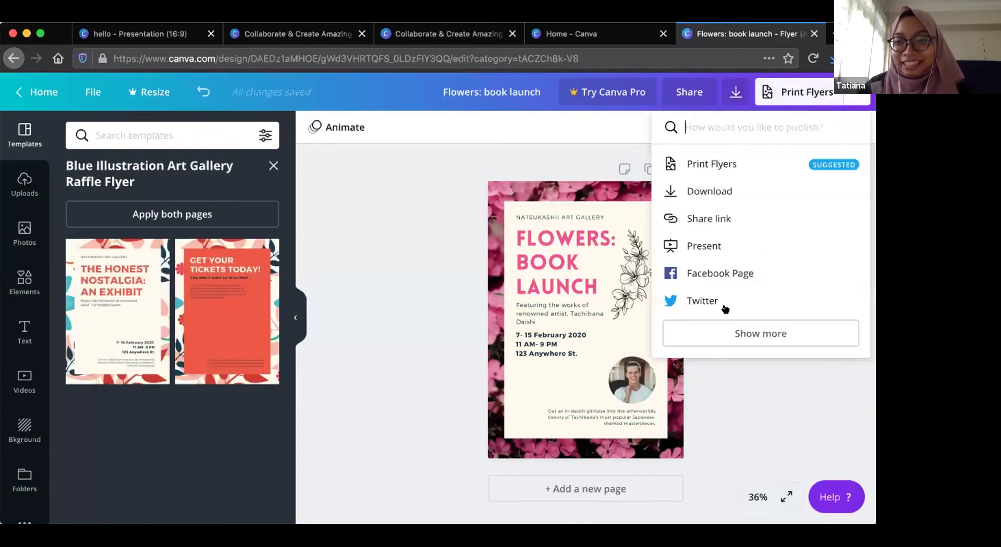
pyautogui.click(732, 193)
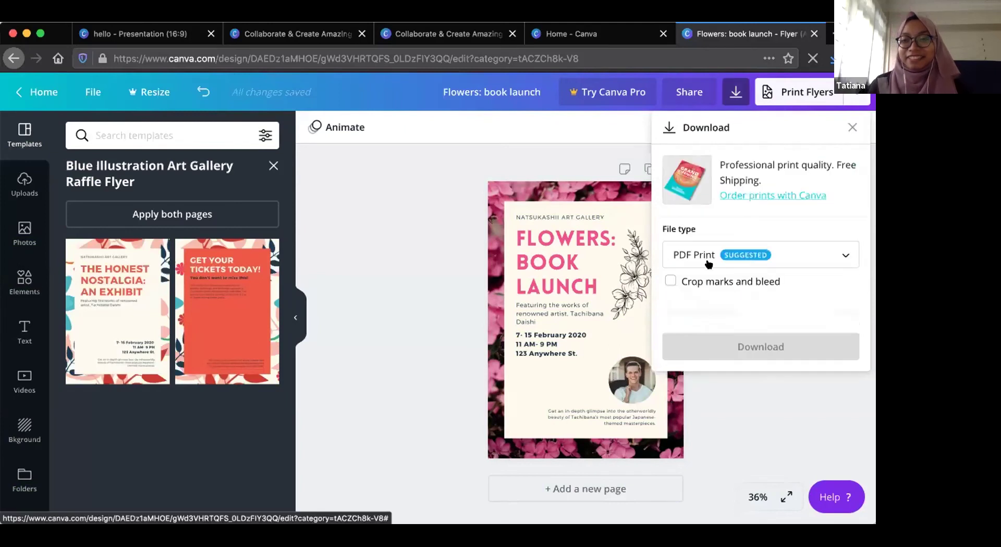
pyautogui.click(691, 261)
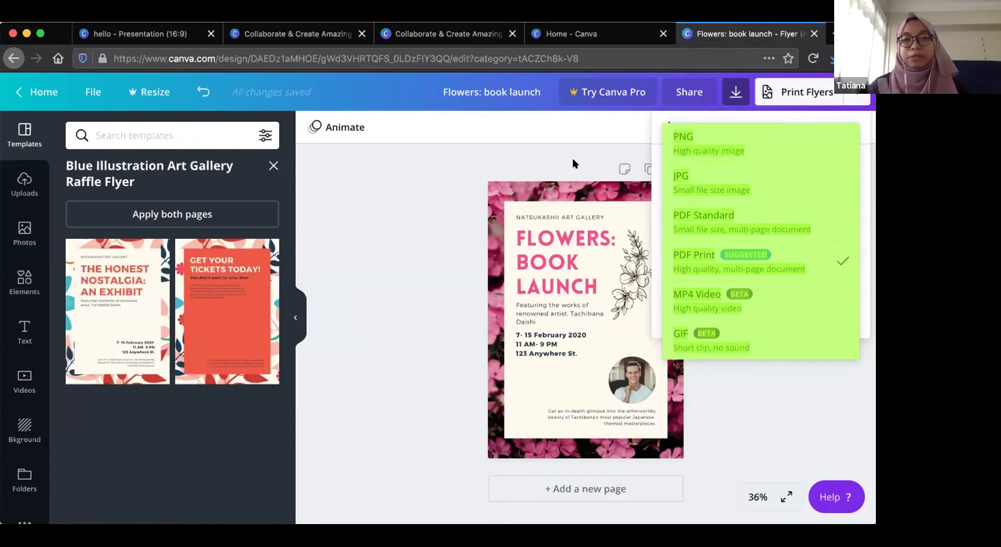
pyautogui.click(556, 152)
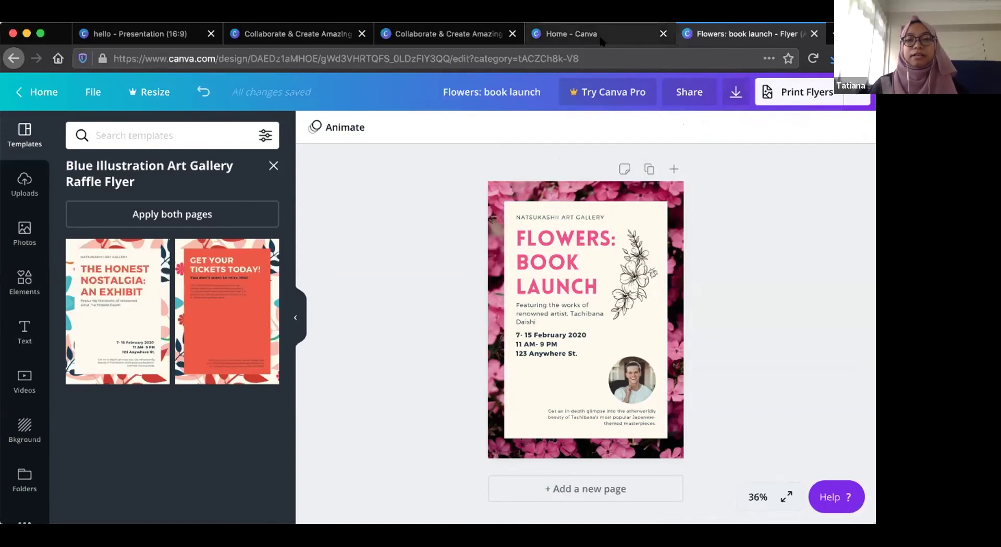
# Look over the recommended design types and existing designs on the Canva home page, and return to the book launch flyer.
pyautogui.click(572, 38)
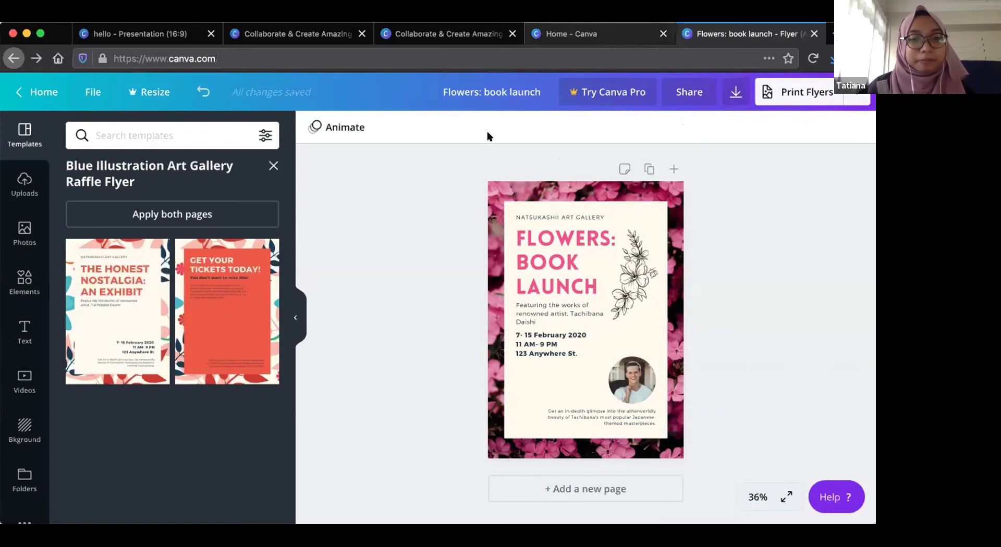
pyautogui.scroll(-2, 339, 325)
pyautogui.scroll(-3, 339, 325)
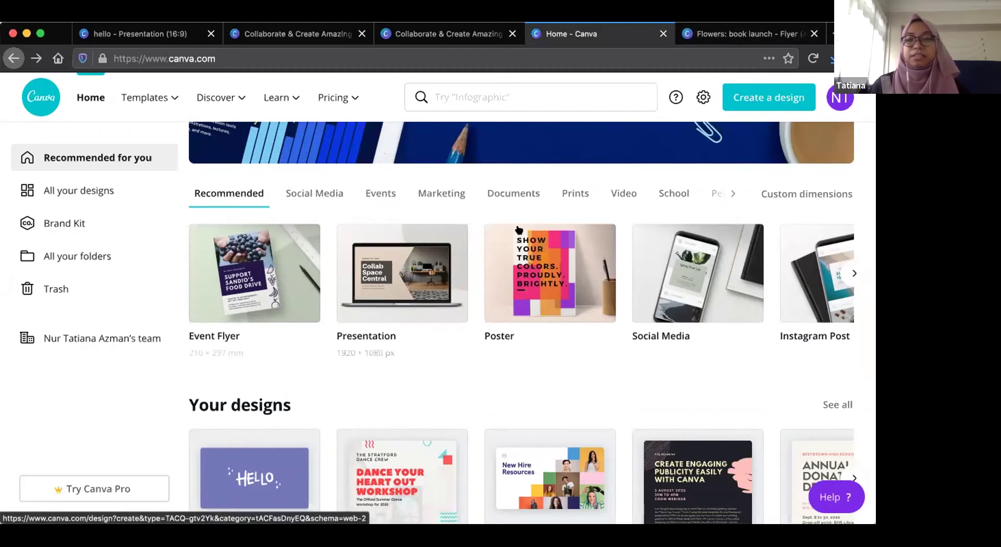
pyautogui.click(735, 34)
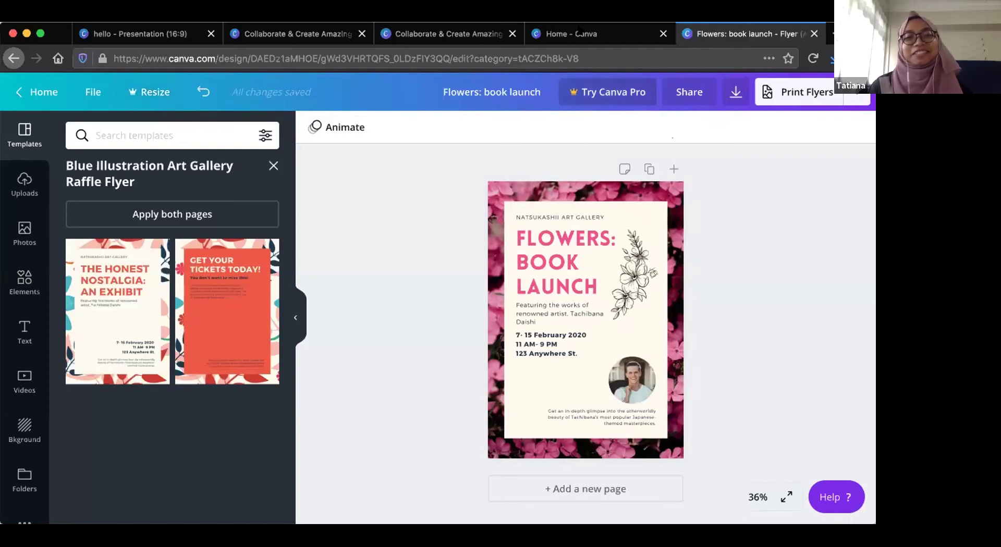
pyautogui.click(578, 31)
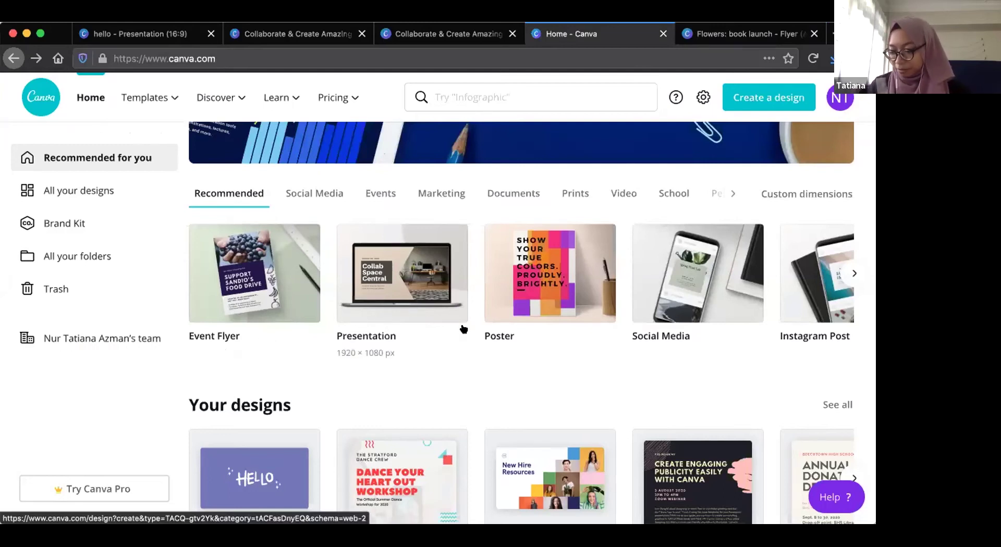
pyautogui.click(740, 34)
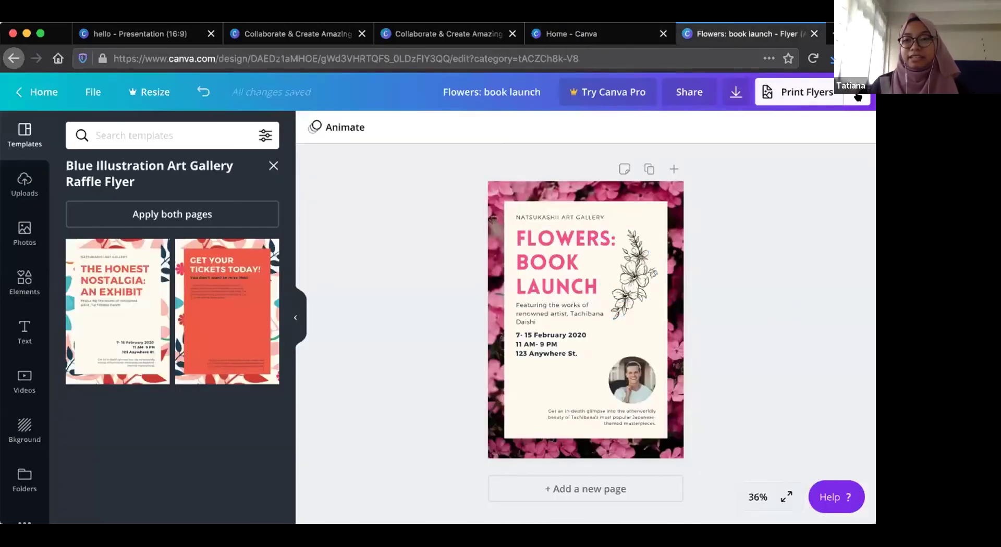
# Reopen the flyer's download settings and show the available file types.
pyautogui.click(857, 95)
pyautogui.click(730, 192)
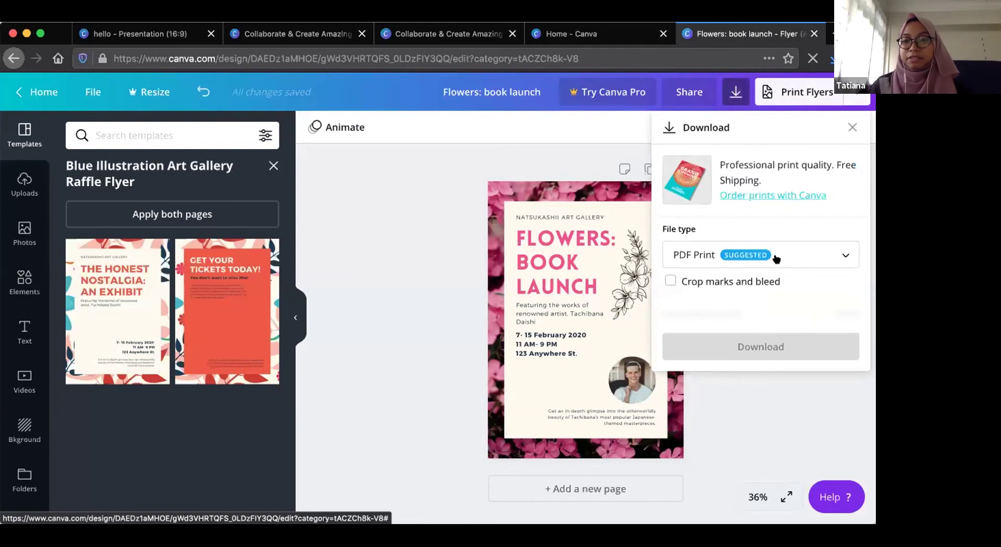
pyautogui.click(853, 254)
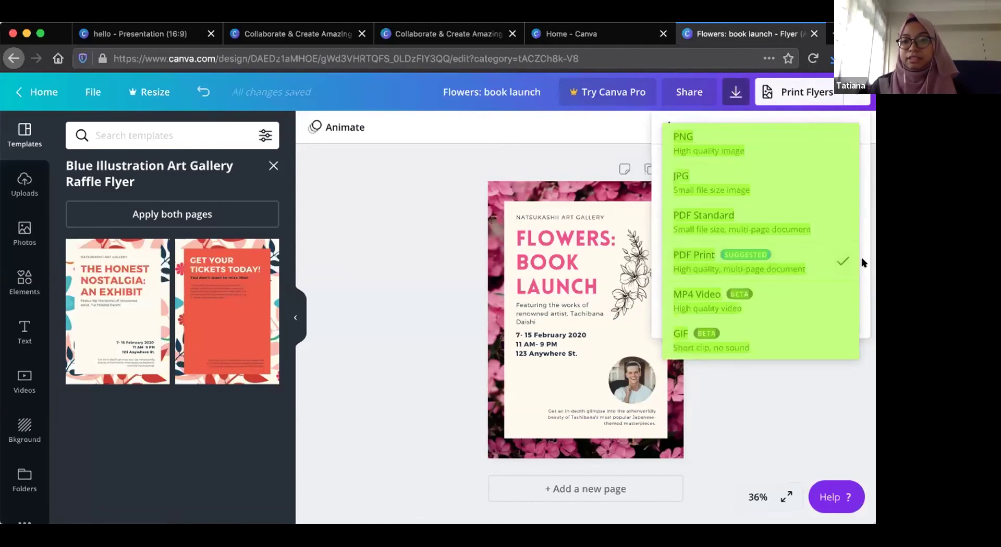
# Download the flyer as a PDF Print file and dismiss the offer to order professional prints.
pyautogui.click(834, 264)
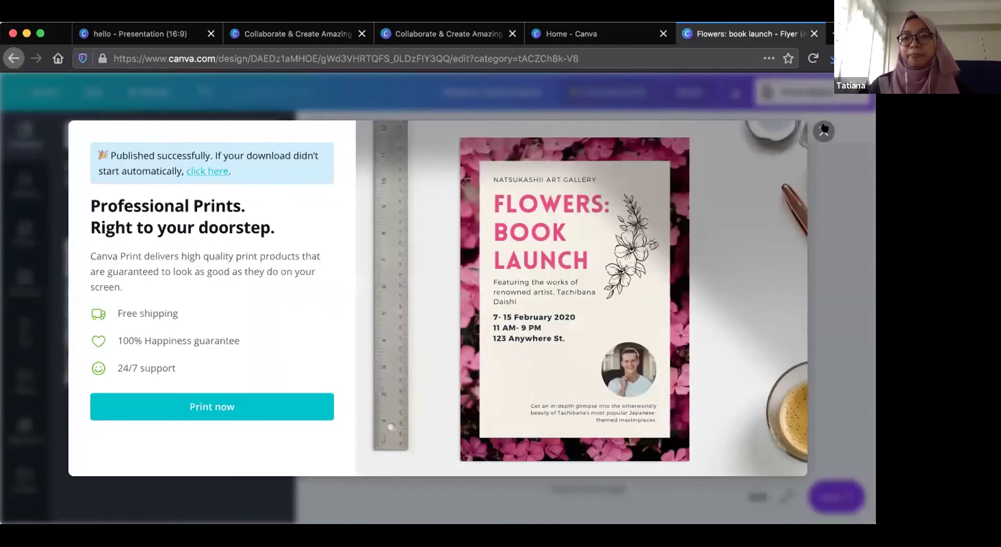
pyautogui.click(824, 130)
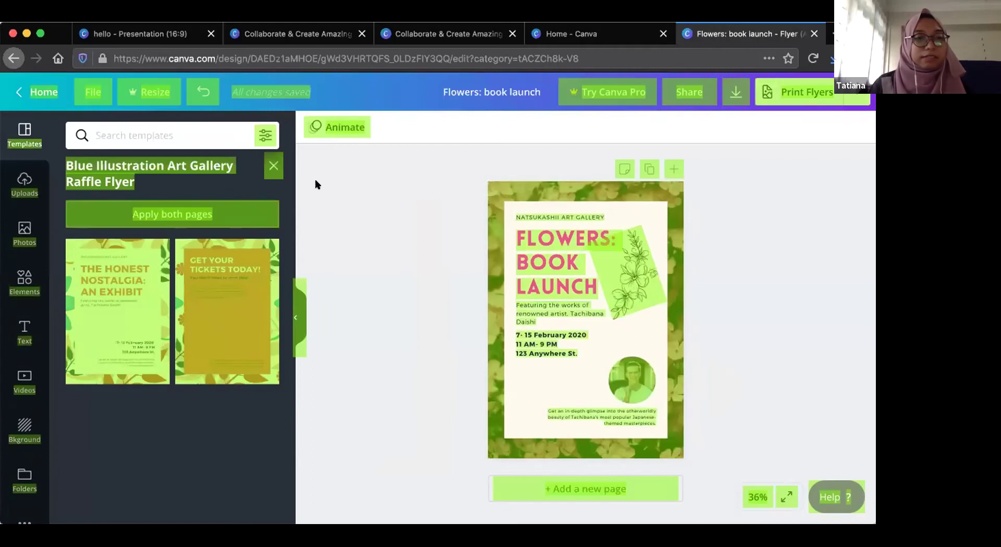
# Replace the flyer's background with the premium yellow flower photo from the "flowers" photo results.
pyautogui.click(273, 165)
pyautogui.click(19, 240)
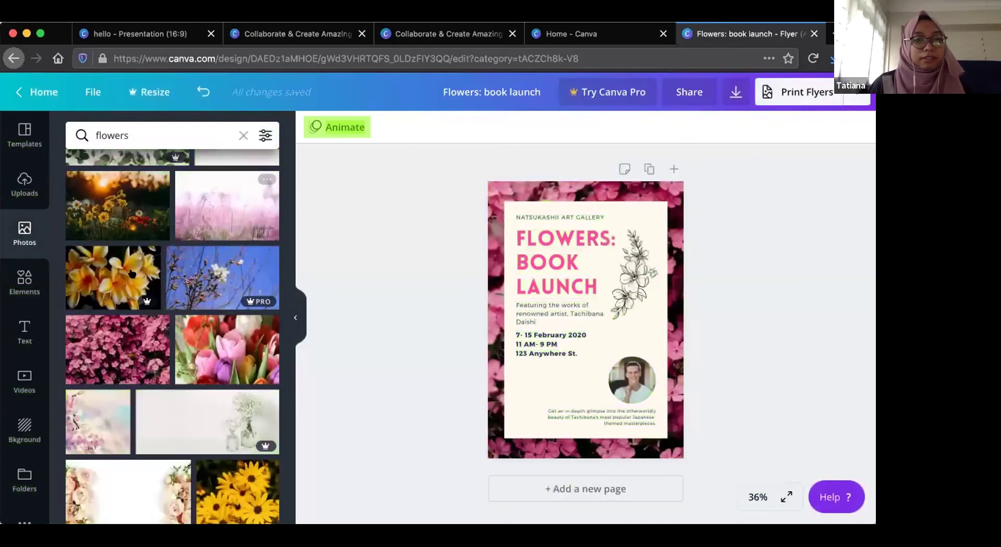
pyautogui.moveTo(99, 292); pyautogui.dragTo(490, 305)
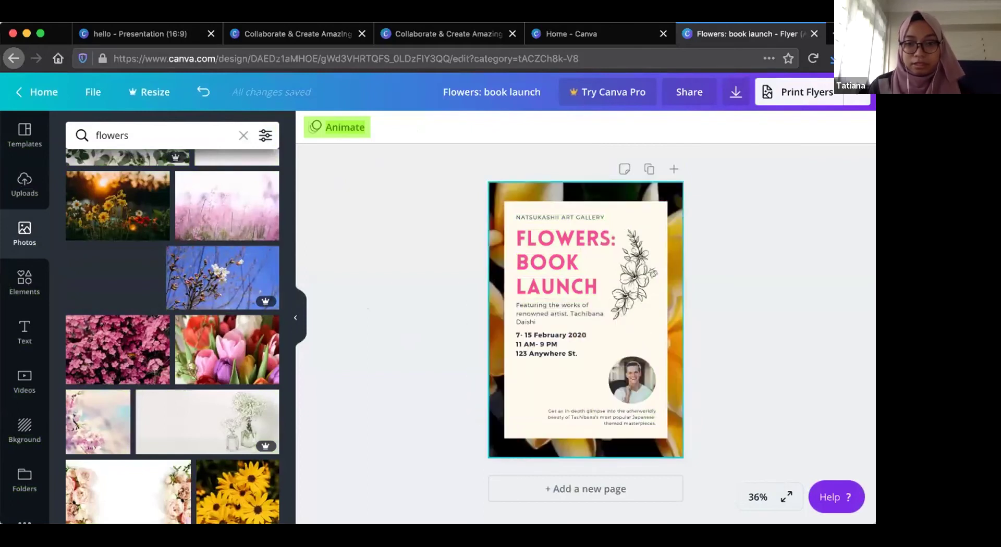
pyautogui.click(675, 280)
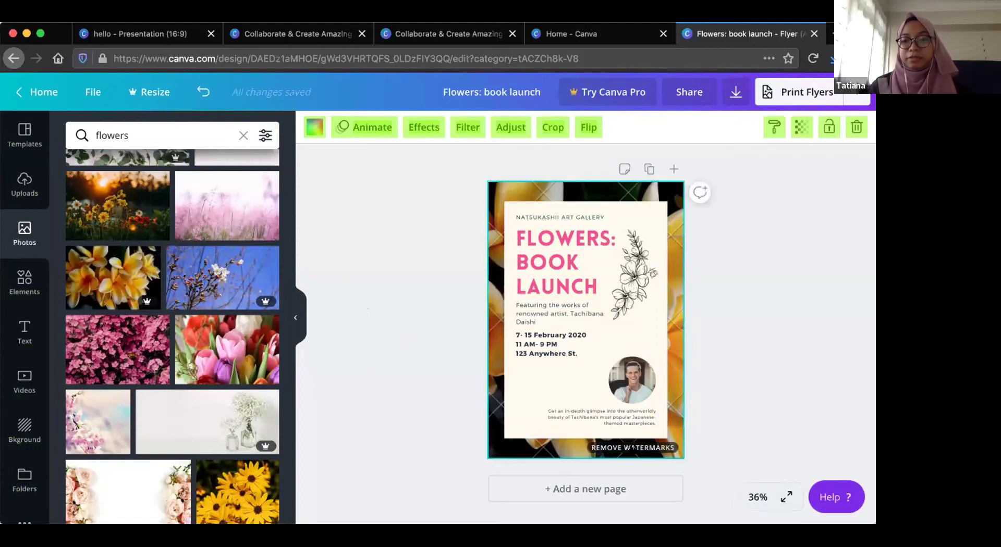
# Check the download settings for the flyer containing the premium photo, and undo the background replacement.
pyautogui.click(854, 96)
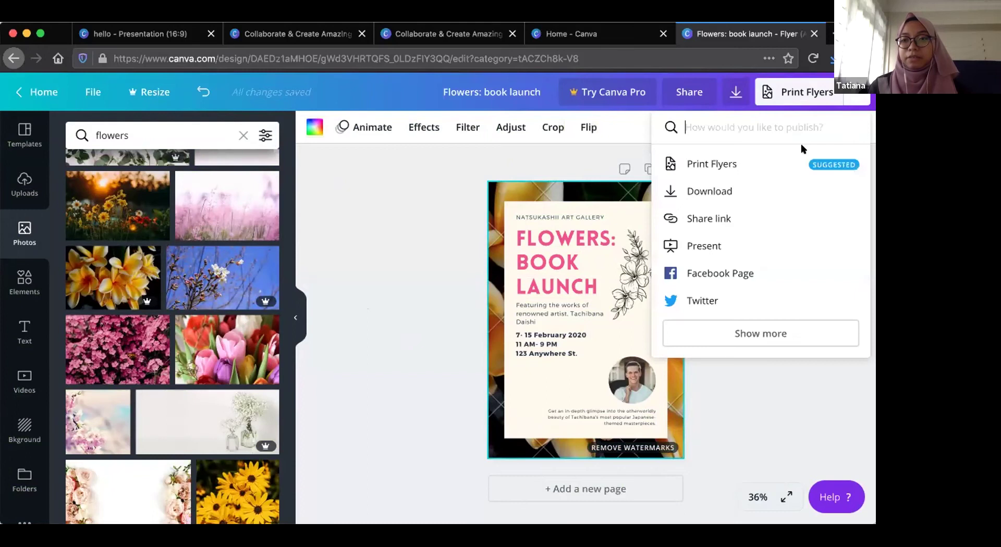
pyautogui.click(732, 192)
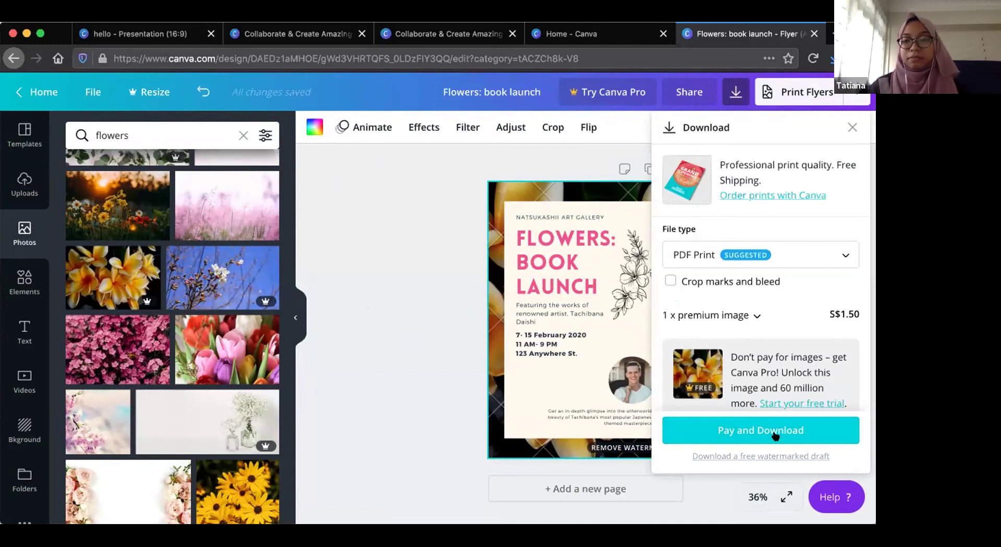
pyautogui.click(852, 126)
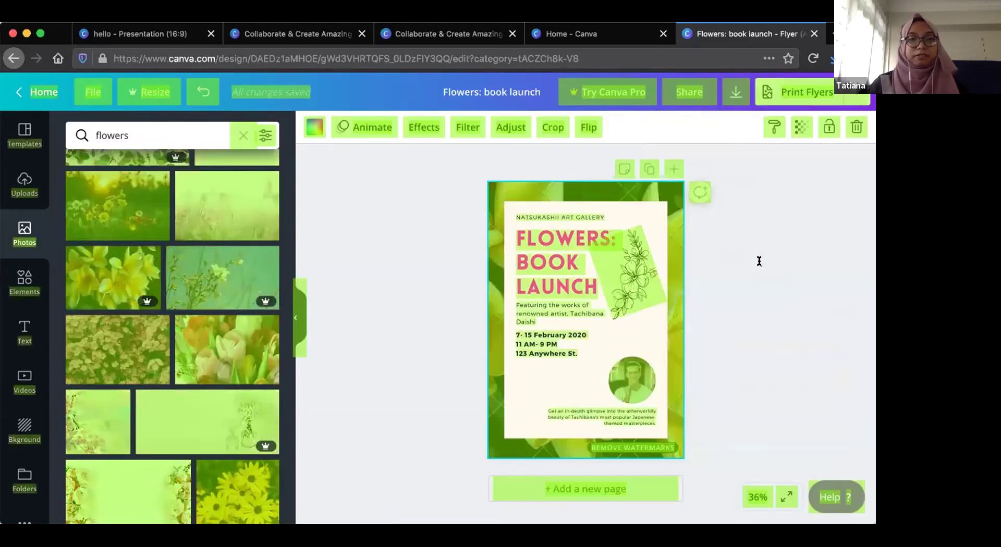
pyautogui.click(203, 92)
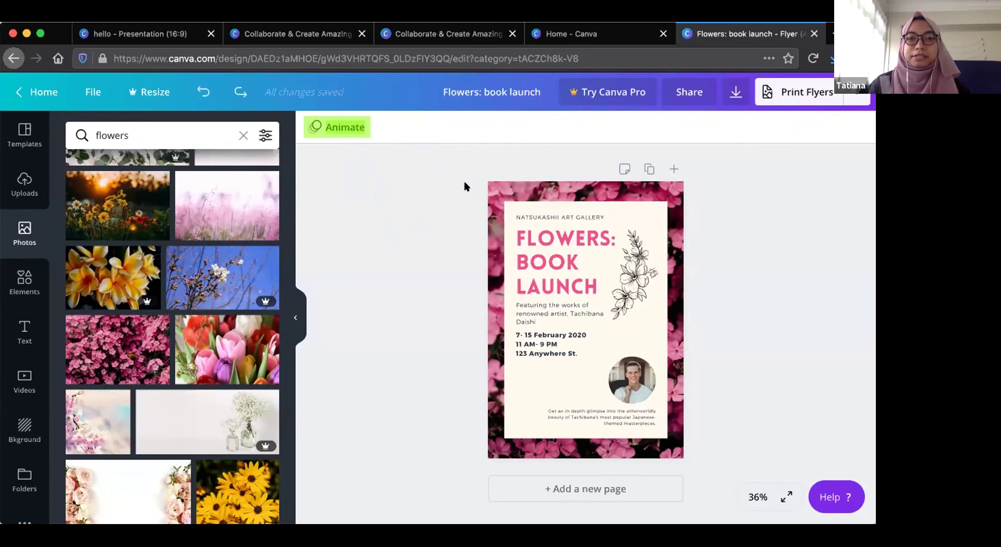
# Apply the Block page animation to the flyer and view the publishing options.
pyautogui.click(325, 129)
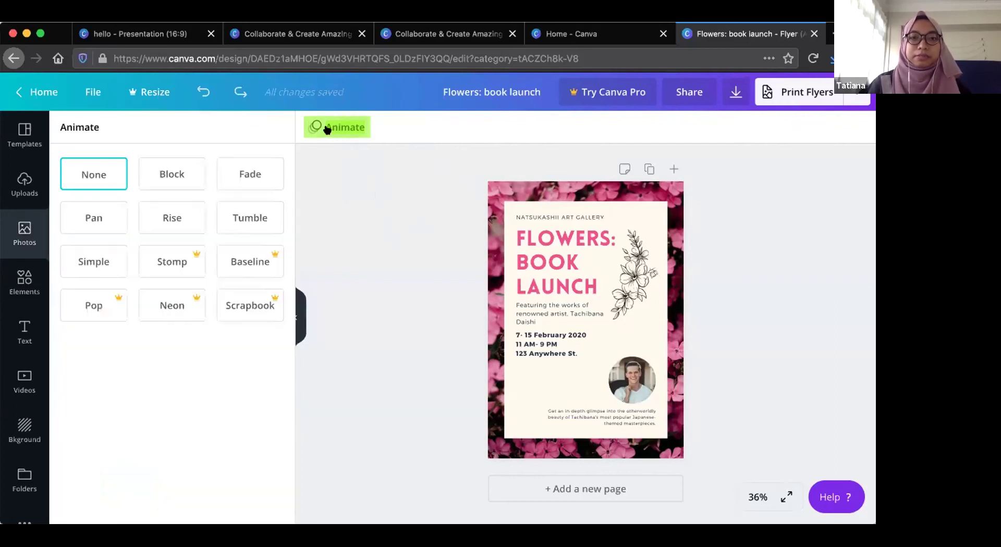
pyautogui.click(169, 176)
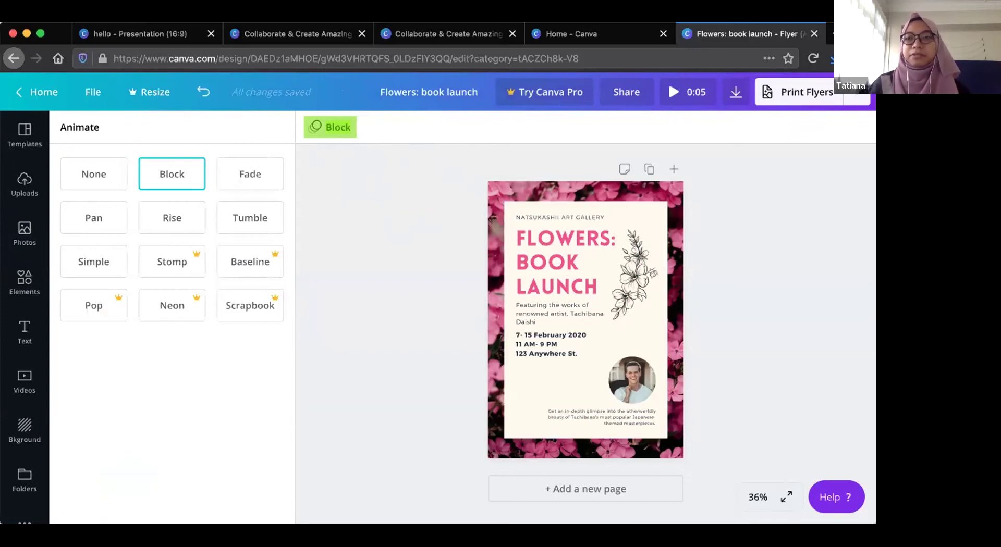
pyautogui.click(855, 100)
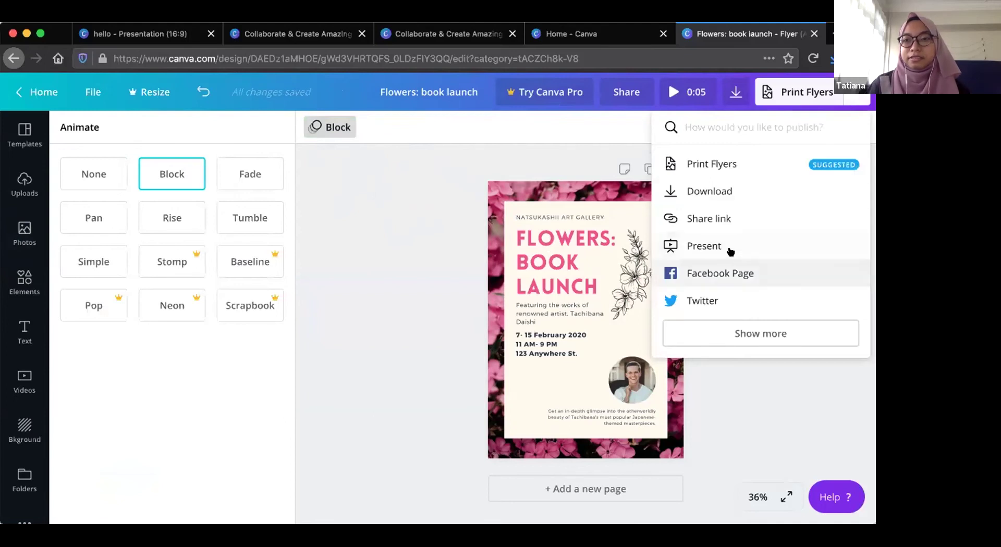
pyautogui.click(737, 392)
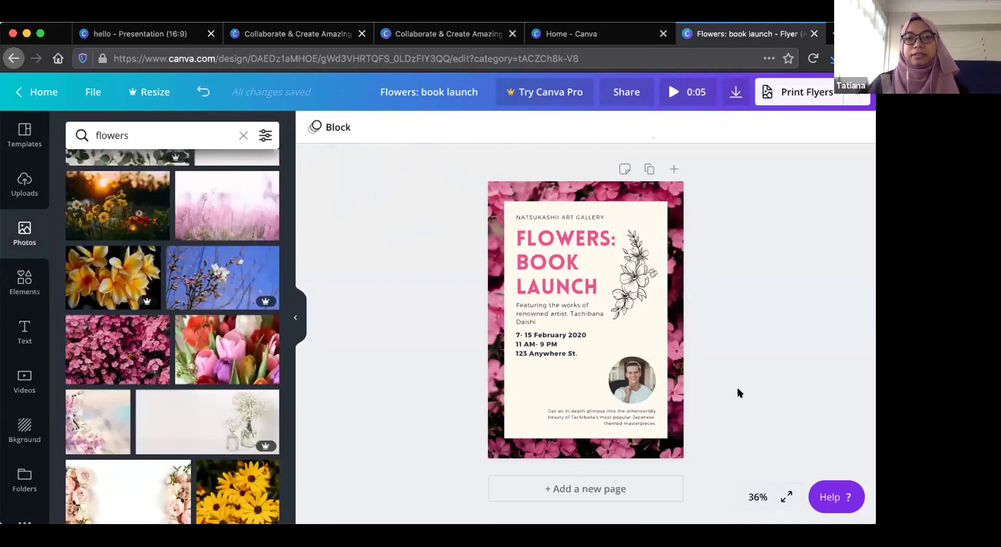
# Set the flyer's page animation back to None.
pyautogui.click(330, 129)
pyautogui.click(99, 174)
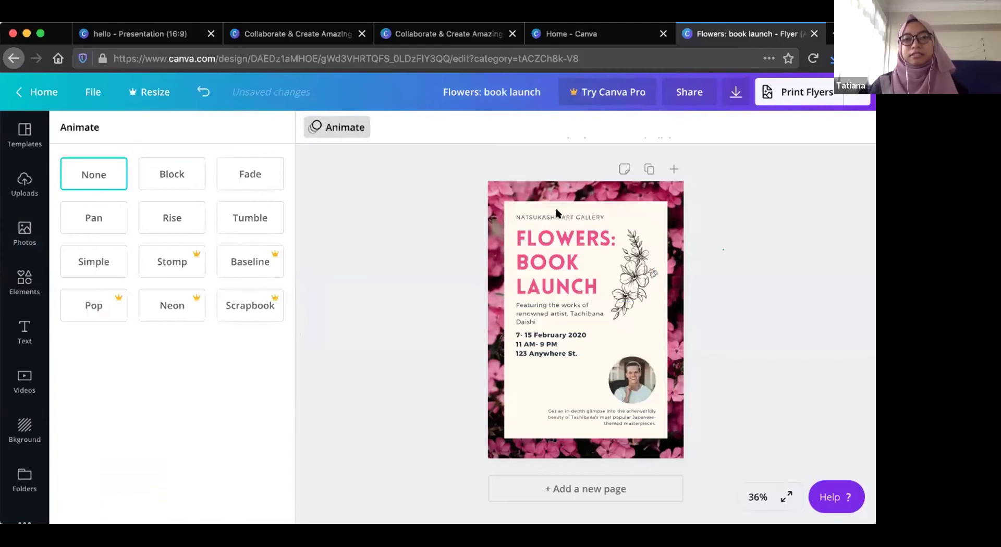
pyautogui.click(487, 491)
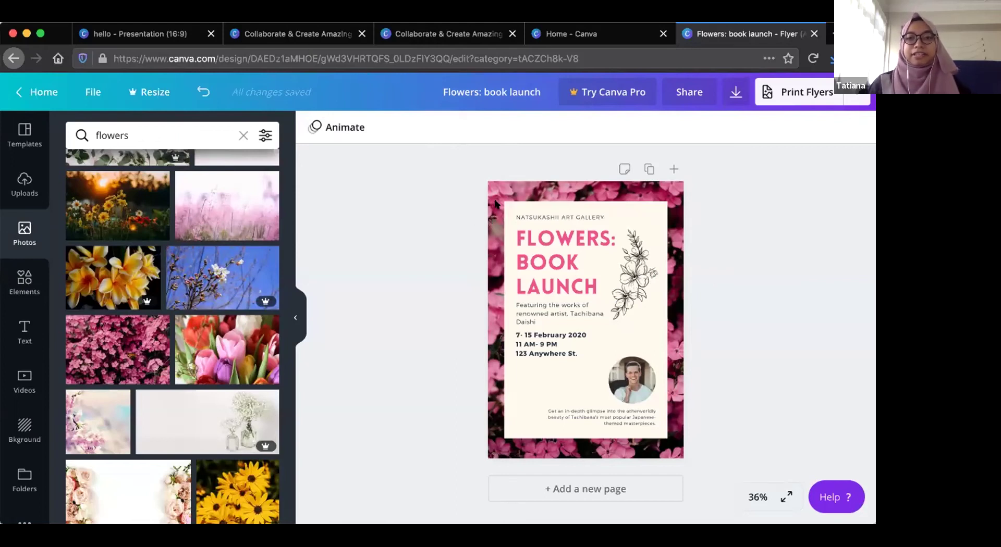
# Delete the pink flower photo from the flyer's background.
pyautogui.scroll(3, 240, 234)
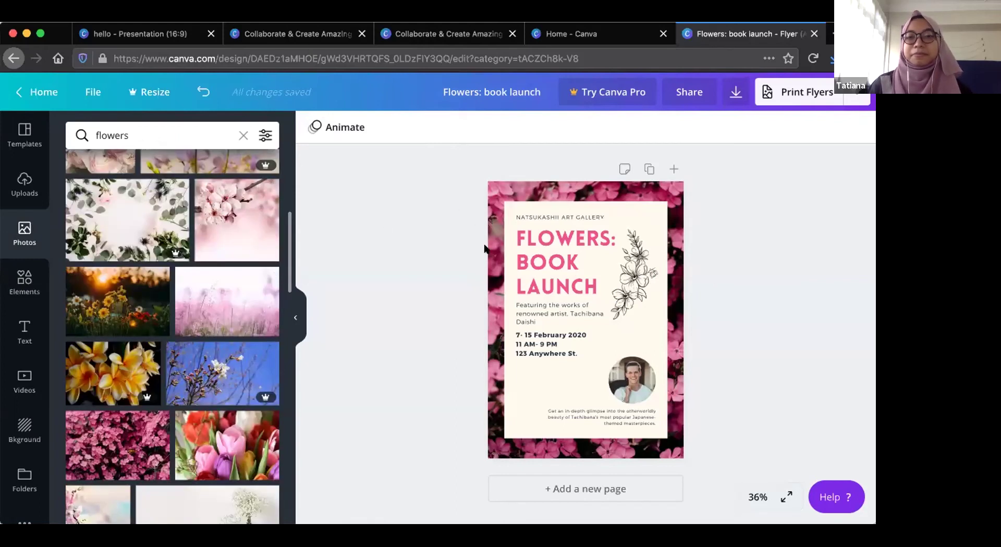
pyautogui.click(496, 233)
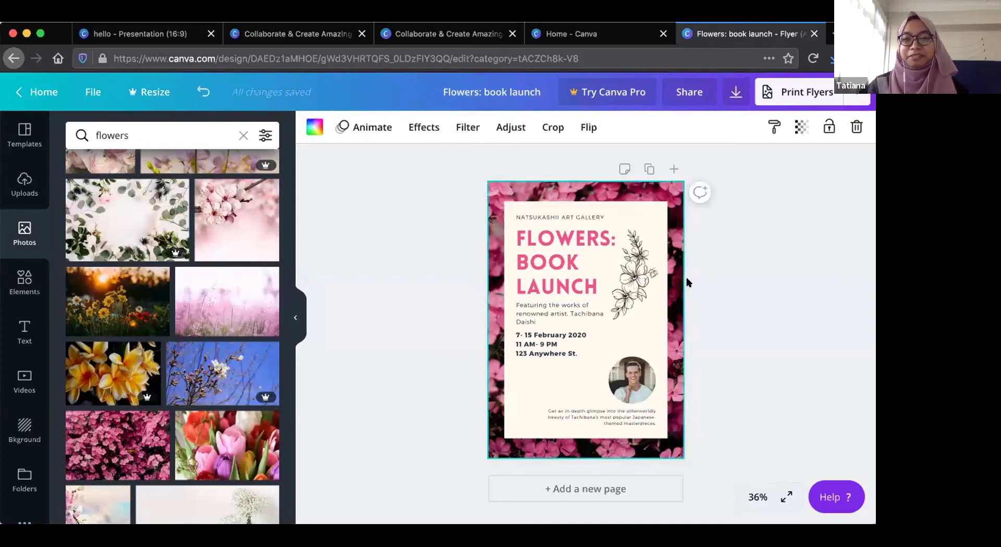
pyautogui.click(856, 128)
pyautogui.click(418, 231)
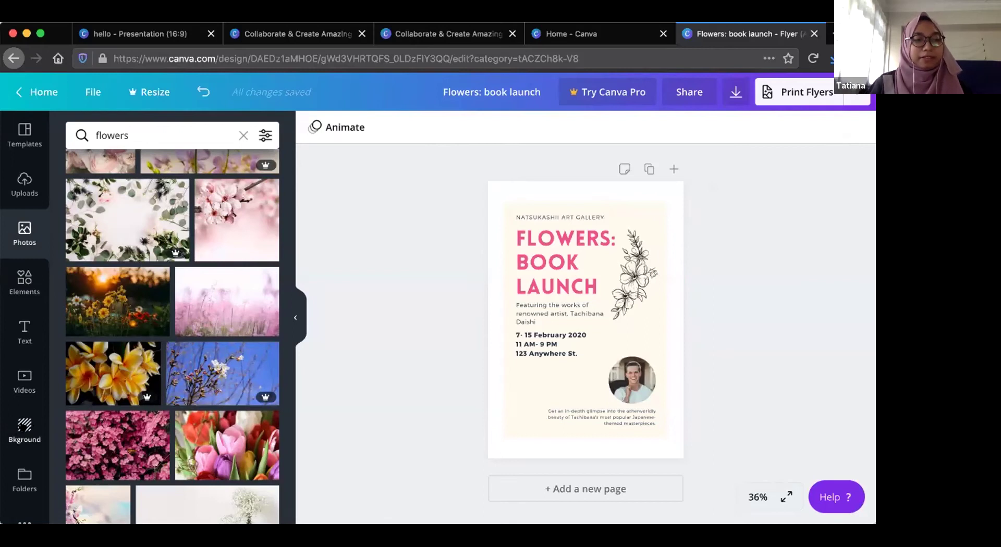
# Look through the background and flower photo collections, and fill the flyer's background with the free pink flower photo.
pyautogui.click(25, 431)
pyautogui.scroll(-2, 155, 353)
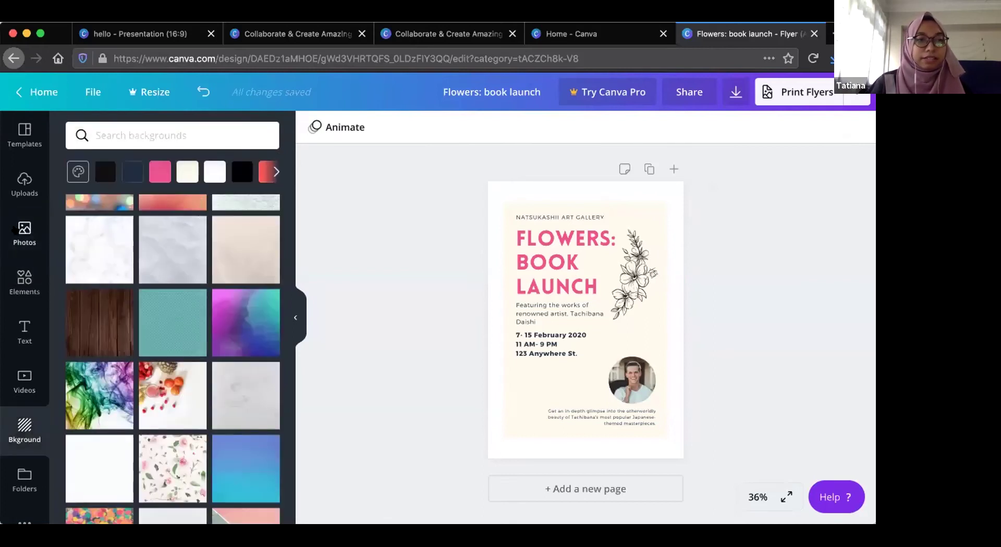
pyautogui.click(15, 230)
pyautogui.scroll(-5, 154, 333)
pyautogui.scroll(3, 151, 281)
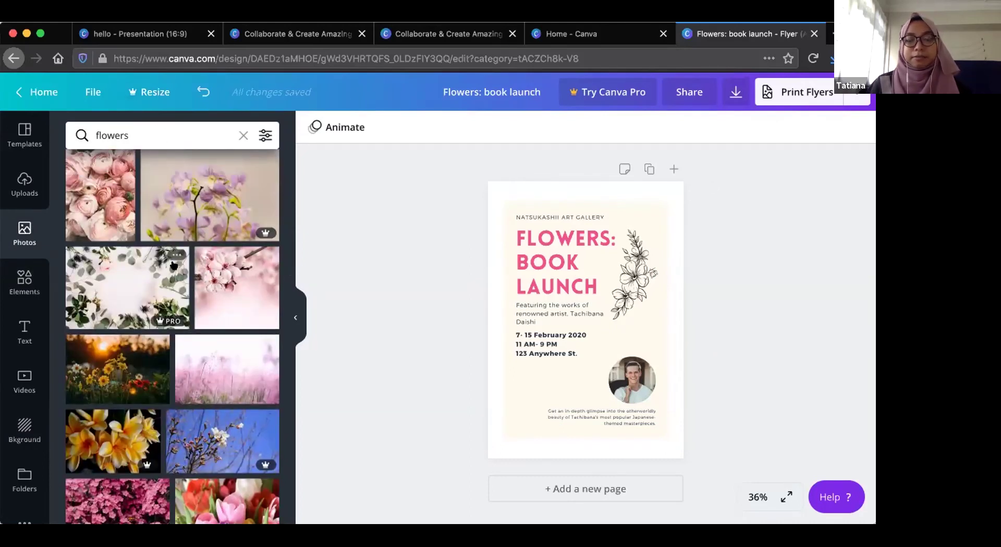
pyautogui.scroll(-2, 156, 271)
pyautogui.scroll(-3, 115, 281)
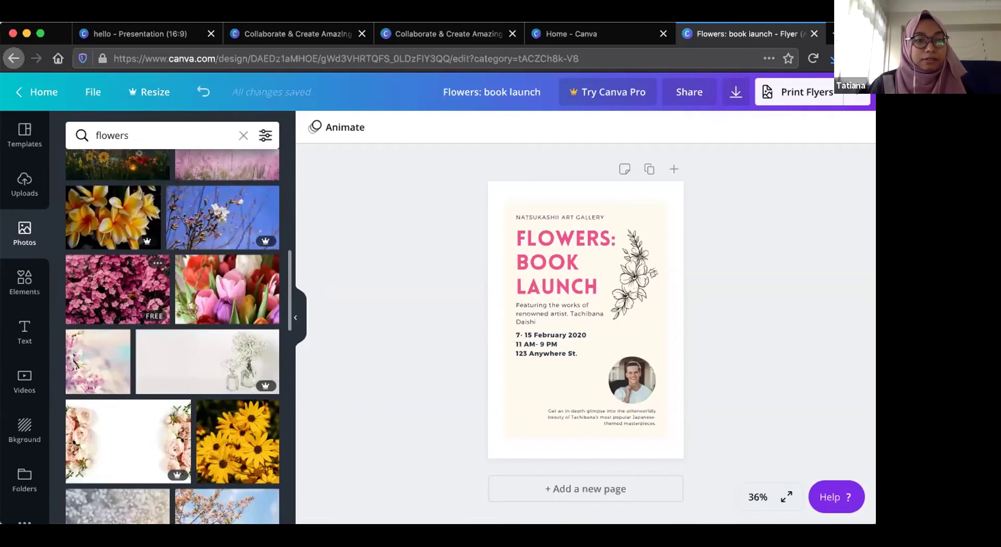
pyautogui.moveTo(117, 289); pyautogui.dragTo(484, 298)
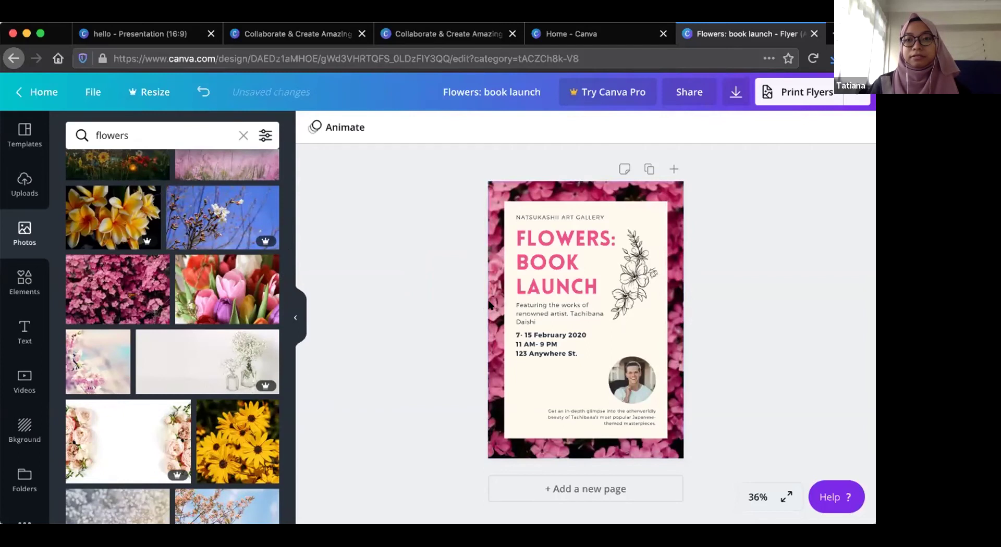
pyautogui.click(490, 300)
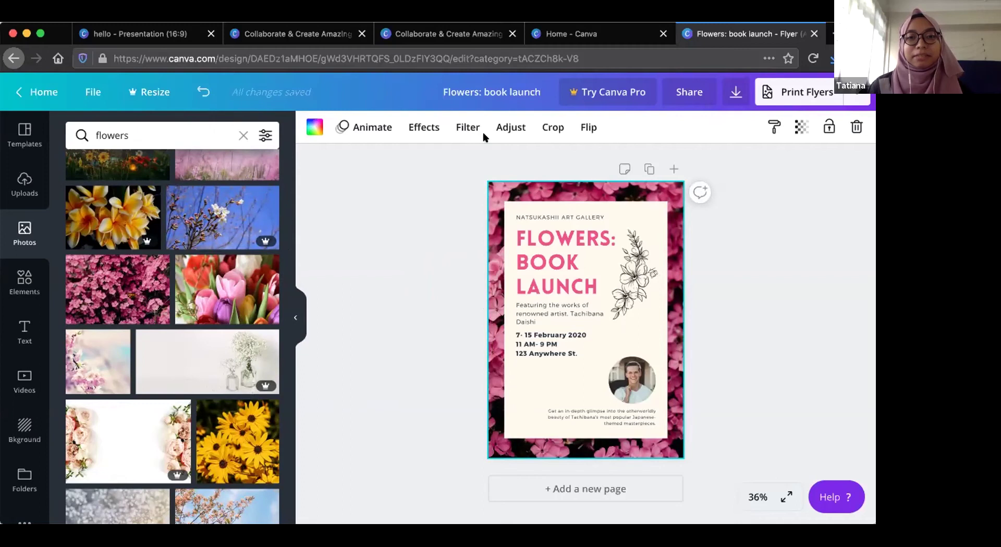
pyautogui.click(711, 261)
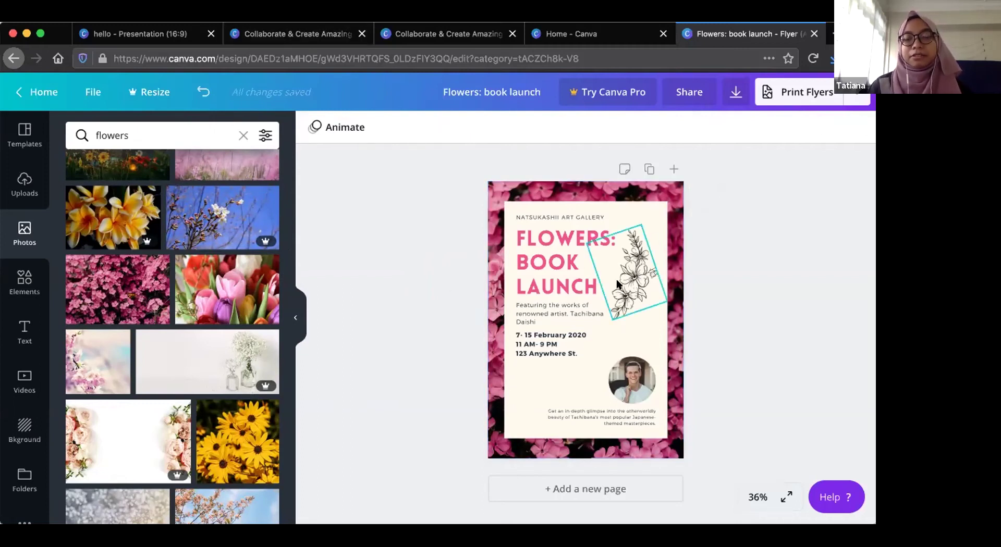
# Add the yellow OK-hand sticker from the elements library to the flyer and delete it again.
pyautogui.click(23, 291)
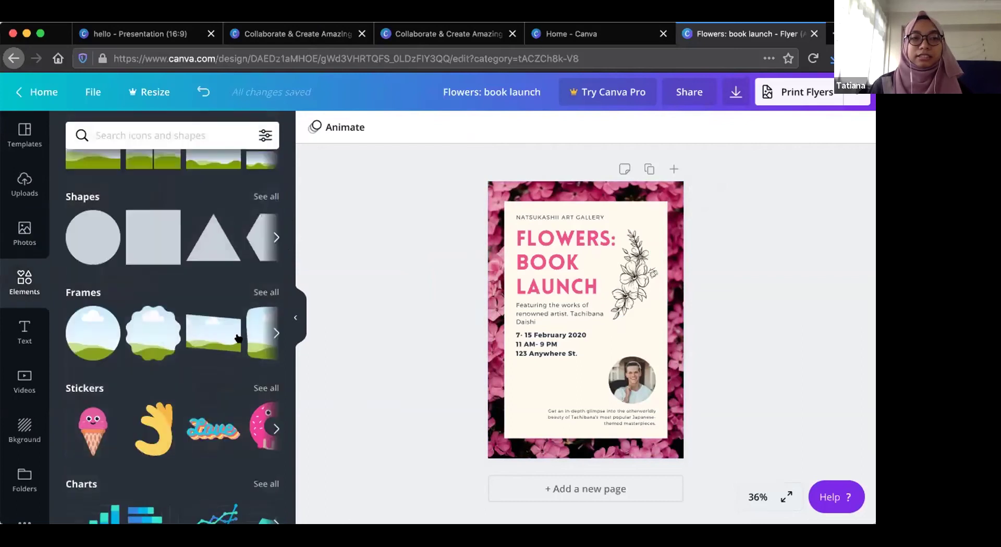
pyautogui.click(639, 271)
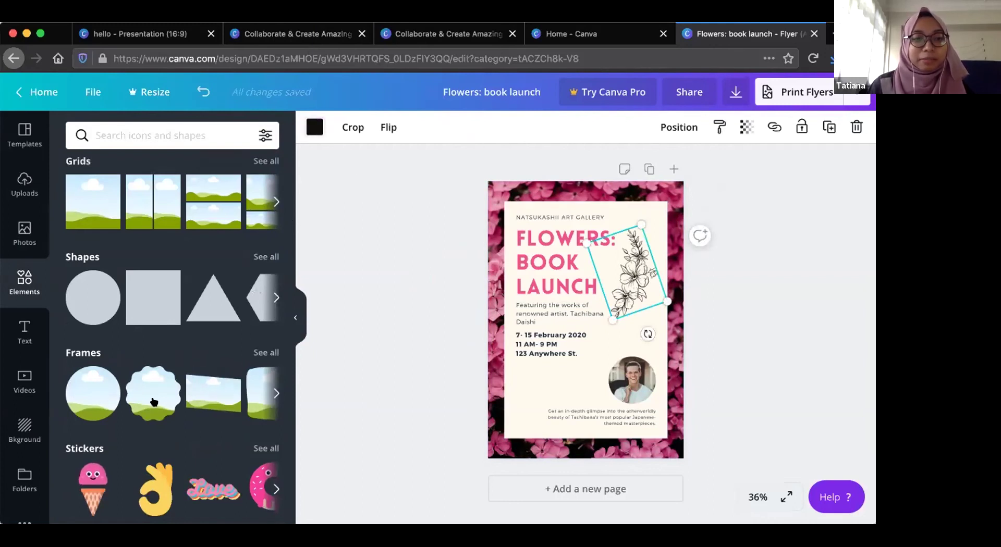
pyautogui.scroll(-4, 152, 404)
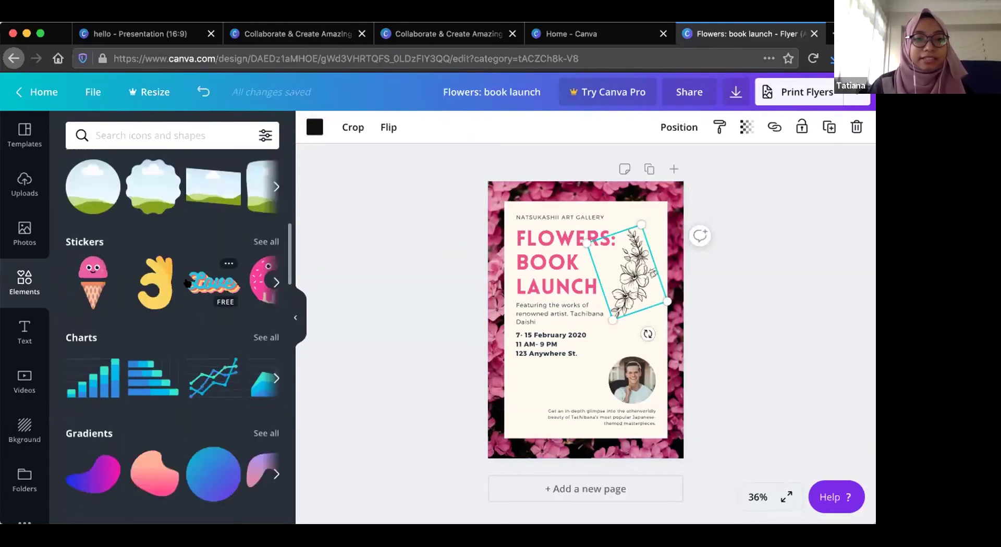
pyautogui.click(155, 286)
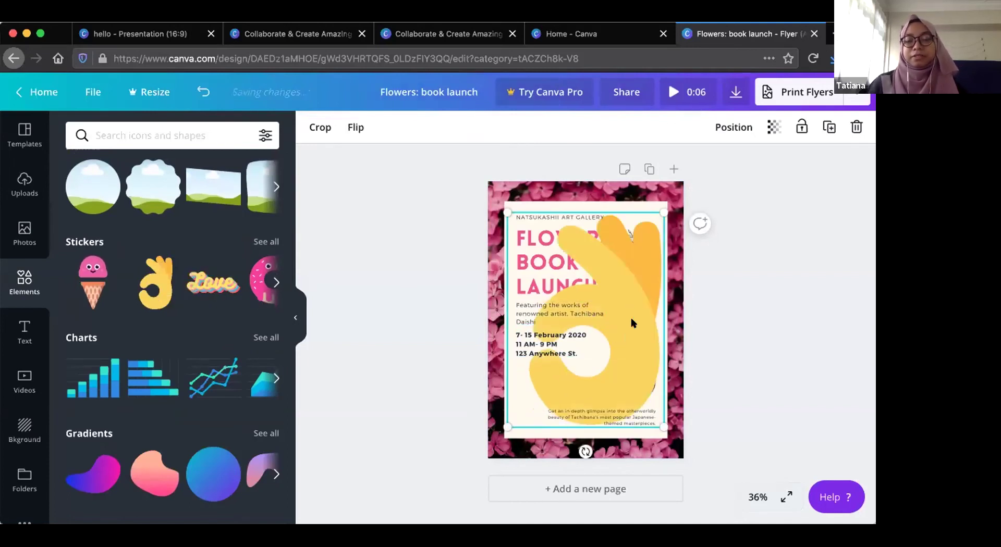
pyautogui.press('Delete')
# Recolour the flower line illustration beside the book launch title from black to dark pink.
pyautogui.click(634, 283)
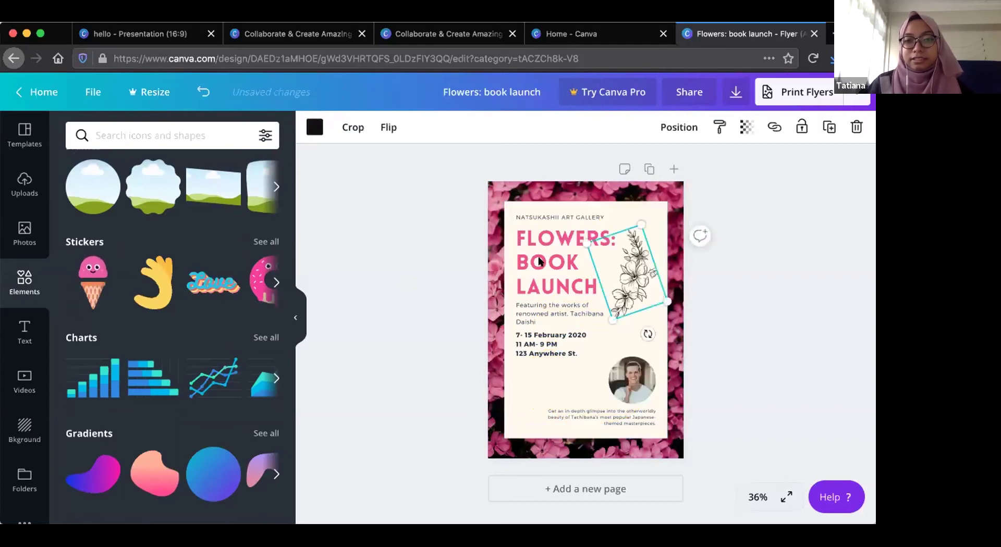
pyautogui.click(314, 127)
pyautogui.click(117, 328)
pyautogui.click(479, 278)
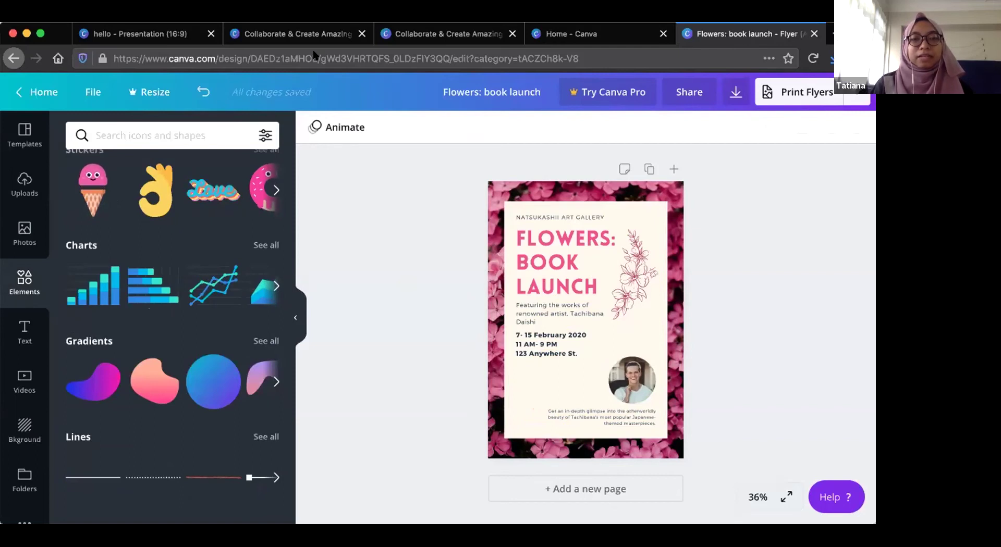
# Select the flyer's background photo to view its image editing options.
pyautogui.click(675, 314)
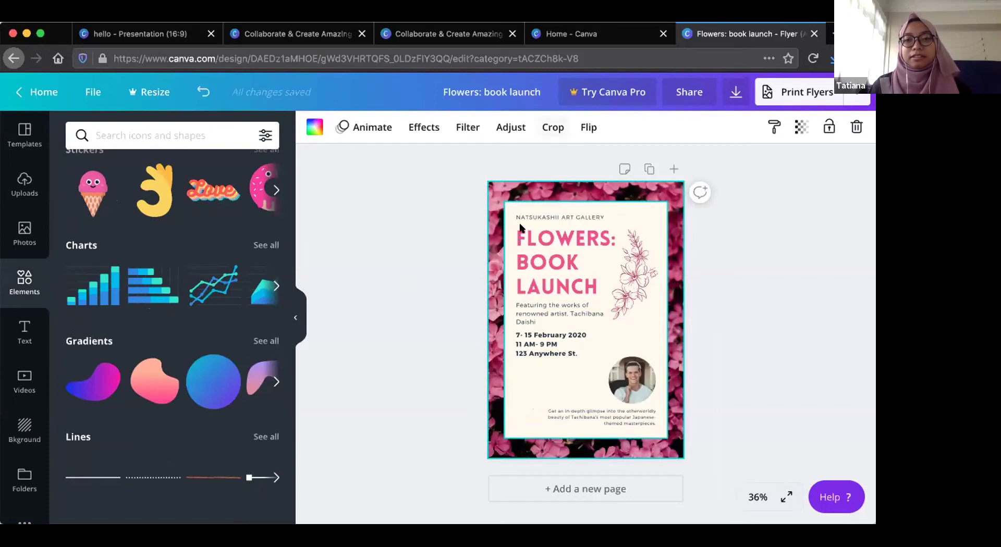
pyautogui.scroll(10, 228, 218)
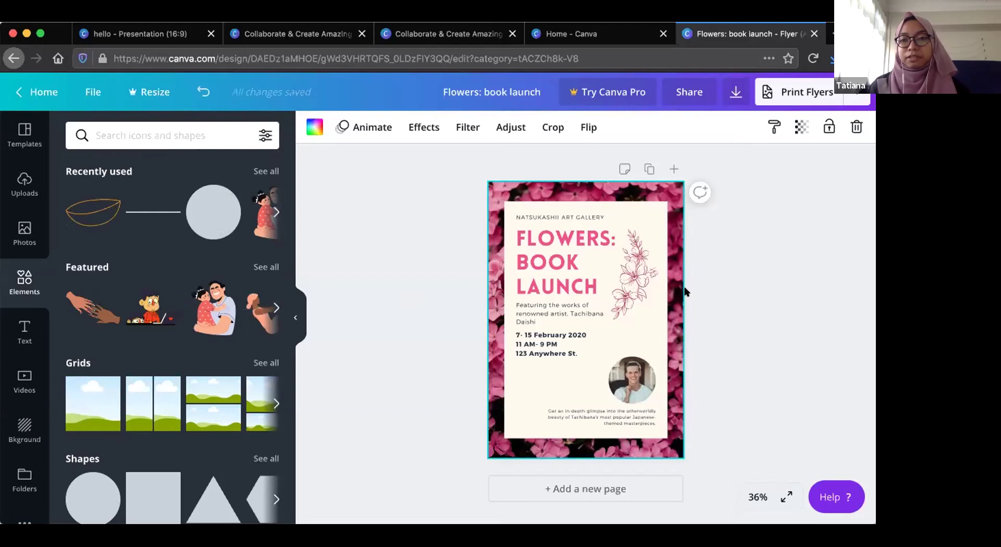
pyautogui.click(732, 258)
pyautogui.click(521, 198)
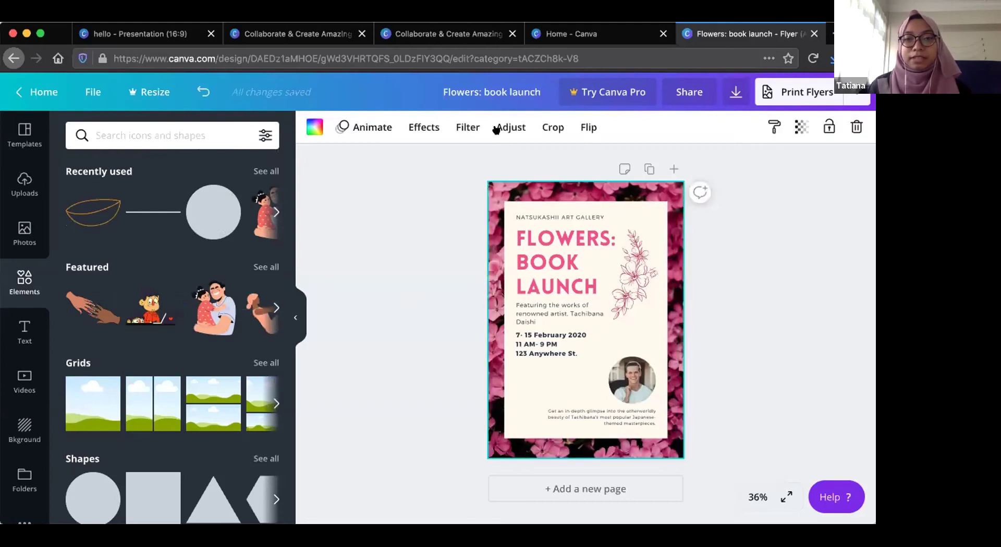
# Browse the elements library and show the full collection of frames.
pyautogui.scroll(-4, 109, 396)
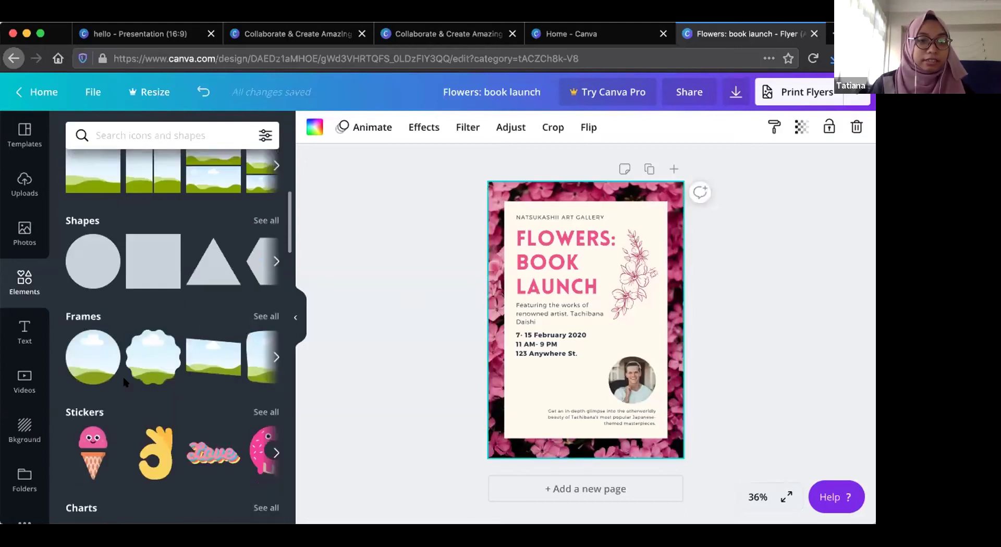
pyautogui.scroll(-3, 106, 408)
pyautogui.hscroll(1, 251, 304)
pyautogui.hscroll(2, 251, 303)
pyautogui.click(266, 270)
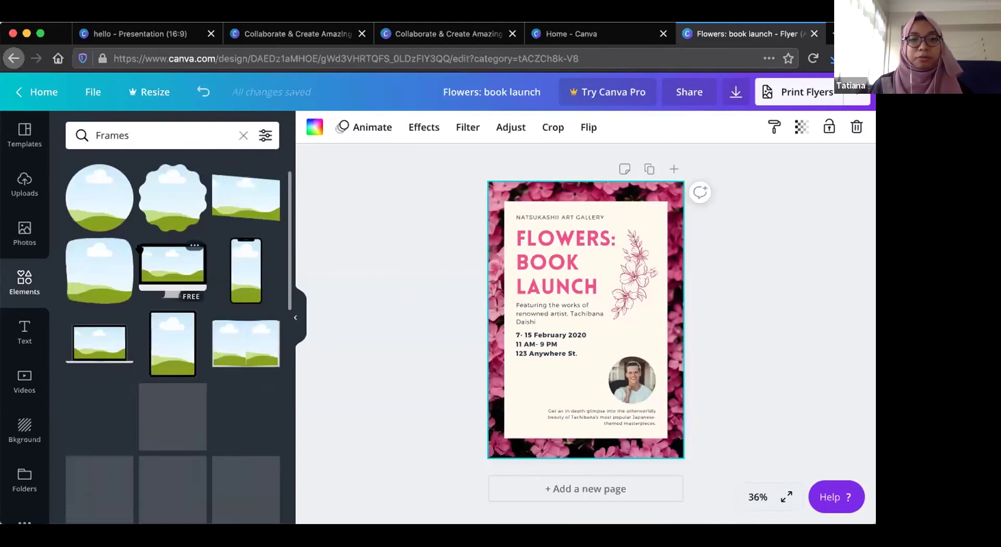
# Leave the frames collection and add the free pink peony photo from the flowers photo results to the flyer.
pyautogui.scroll(-3, 165, 296)
pyautogui.click(243, 136)
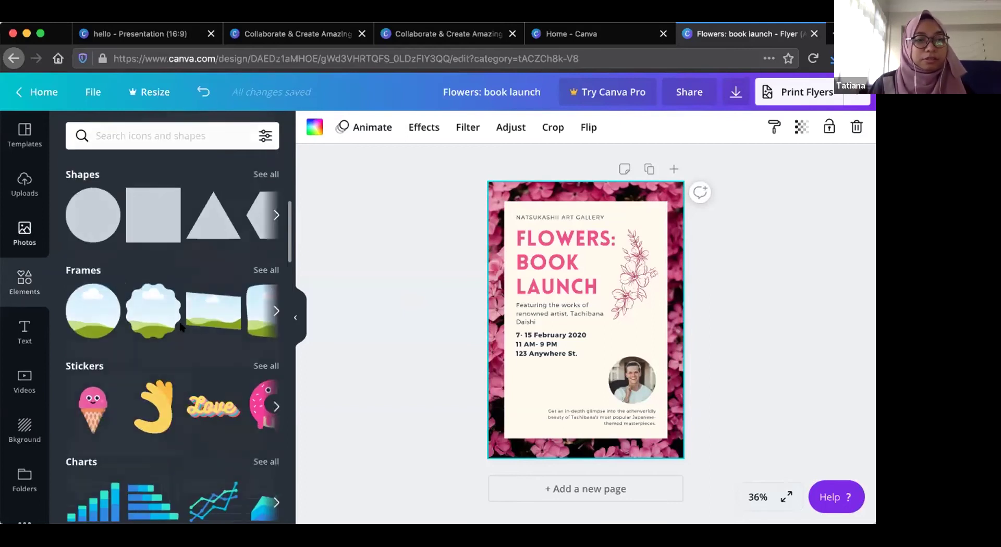
pyautogui.click(25, 232)
pyautogui.scroll(-2, 172, 323)
pyautogui.scroll(5, 180, 327)
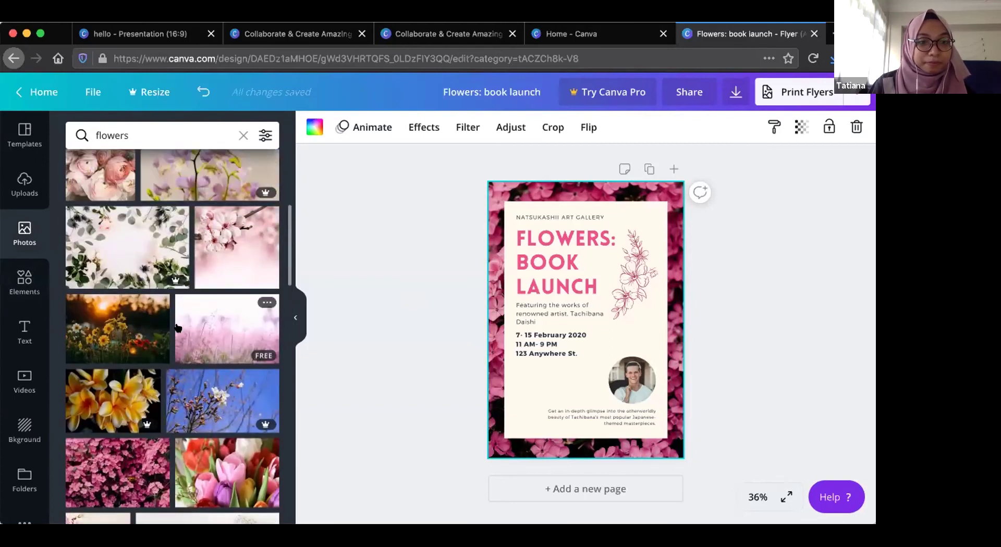
pyautogui.scroll(-10, 177, 327)
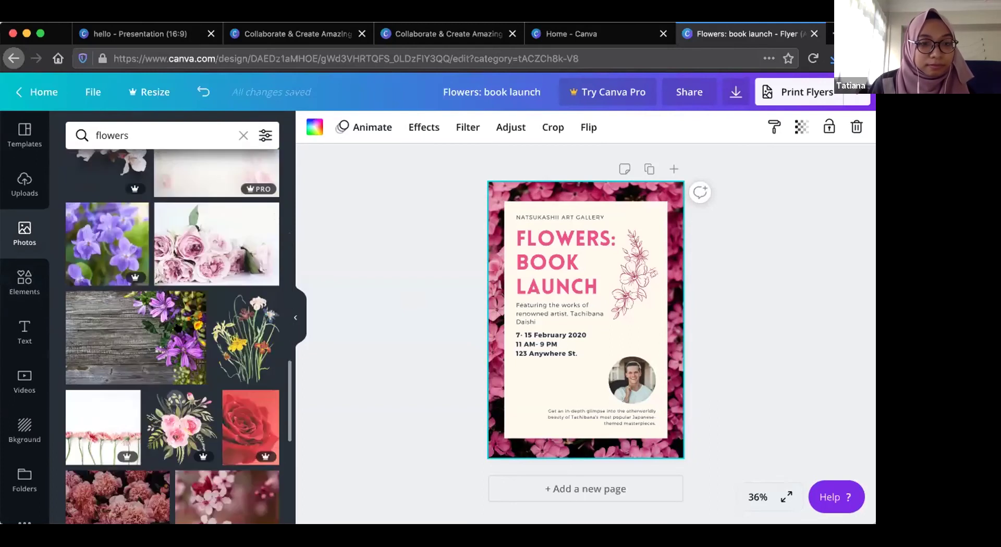
pyautogui.scroll(-4, 177, 327)
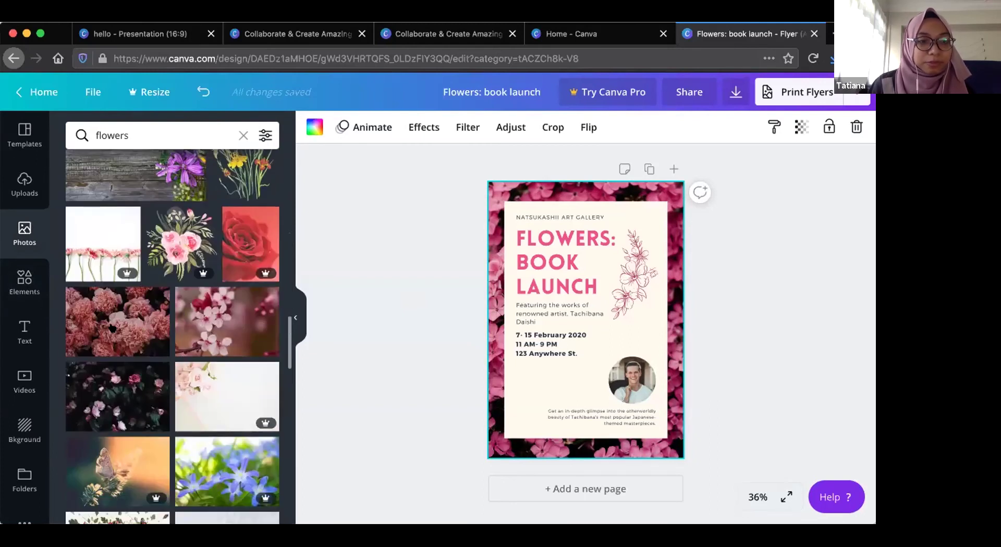
pyautogui.moveTo(162, 334); pyautogui.dragTo(493, 322)
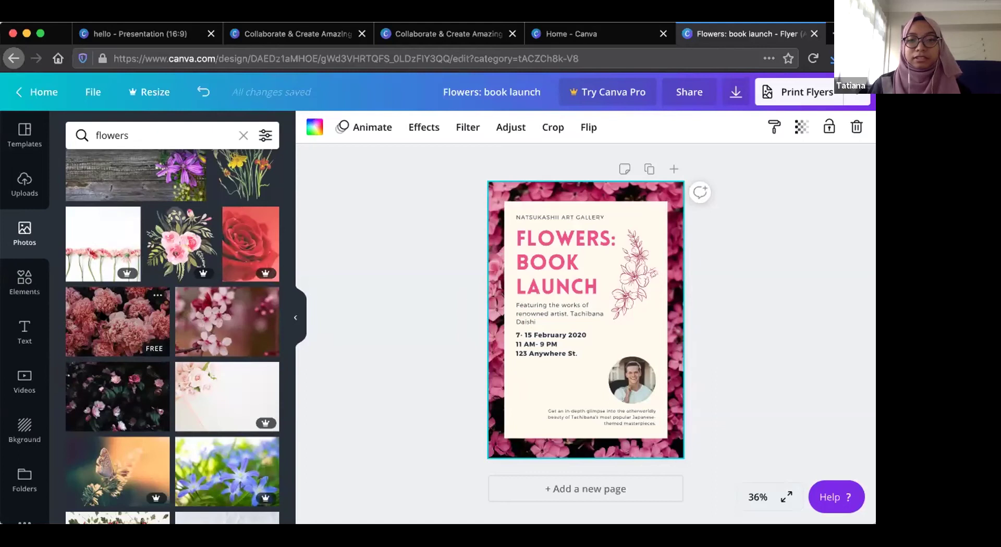
pyautogui.click(117, 322)
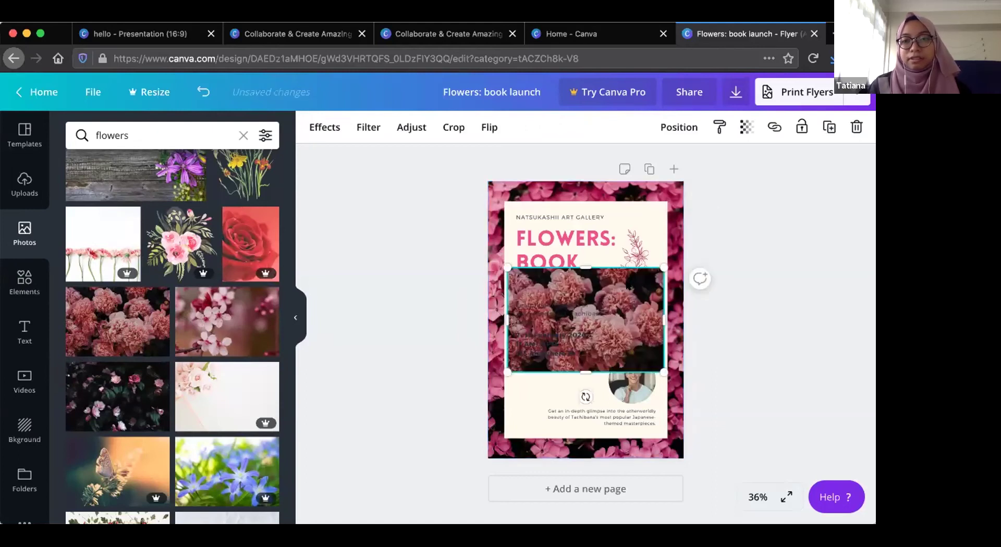
# Shift the peony photo slightly up and to the right on the flyer and send it to the back.
pyautogui.moveTo(623, 278)
pyautogui.mouseDown()
pyautogui.moveTo(645, 261)
pyautogui.moveTo(657, 279)
pyautogui.moveTo(632, 266)
pyautogui.mouseUp()
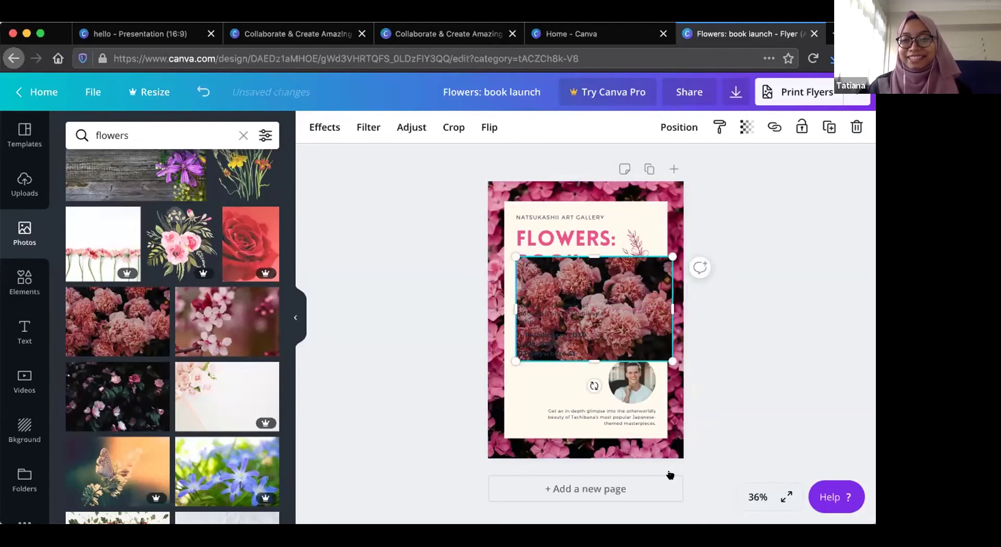
pyautogui.click(679, 129)
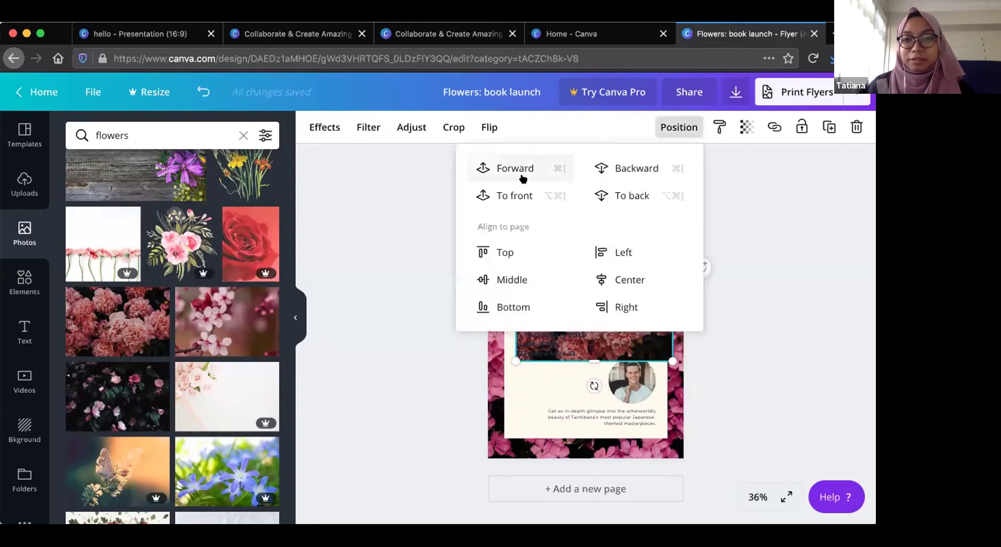
pyautogui.click(624, 197)
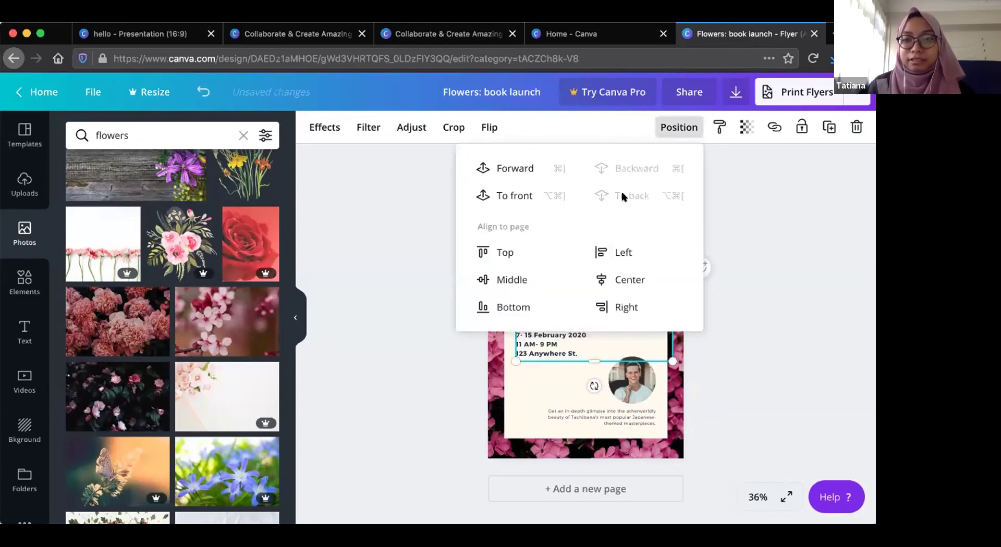
pyautogui.click(749, 328)
# Enlarge the peony photo behind the text panel until it covers the flyer's entire background.
pyautogui.click(666, 304)
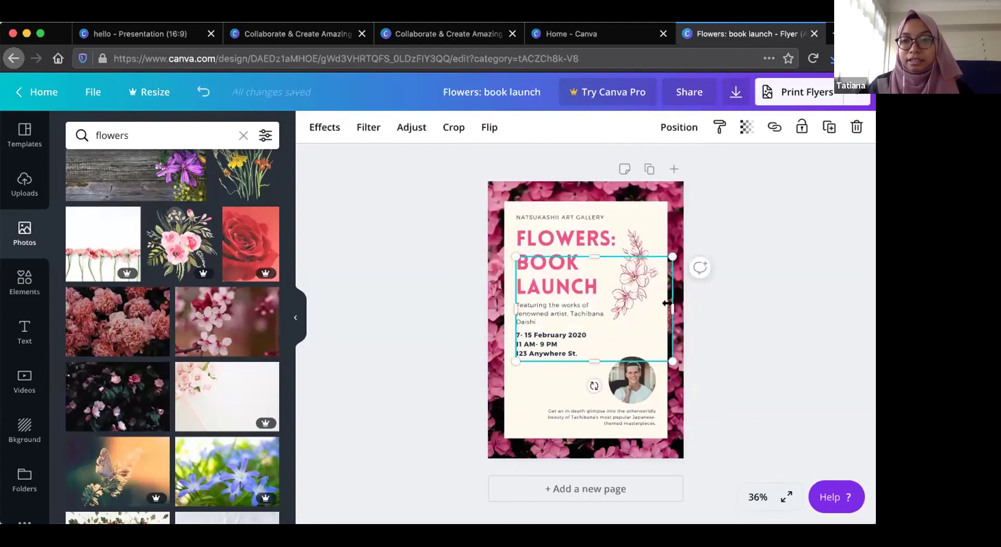
pyautogui.moveTo(676, 247); pyautogui.dragTo(768, 154)
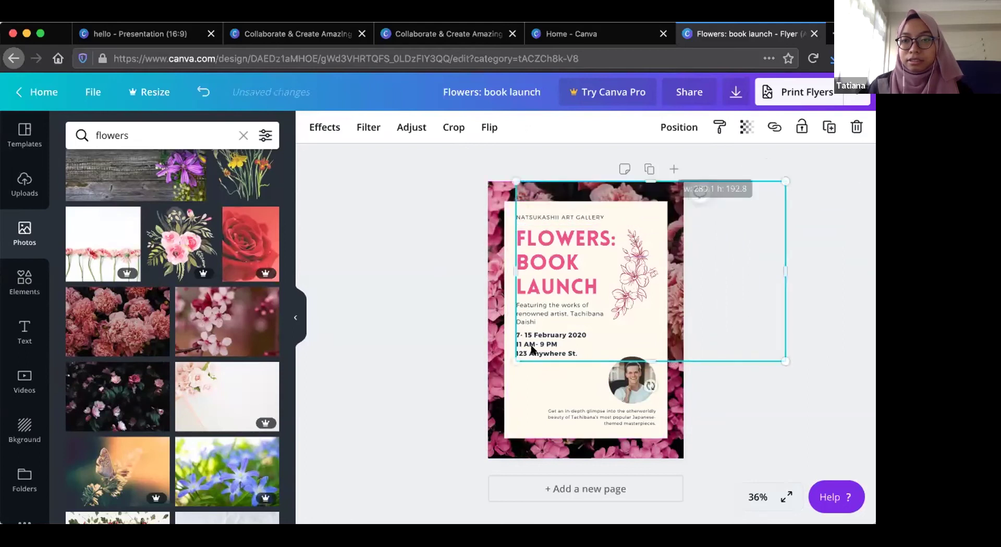
pyautogui.moveTo(467, 405); pyautogui.dragTo(378, 474)
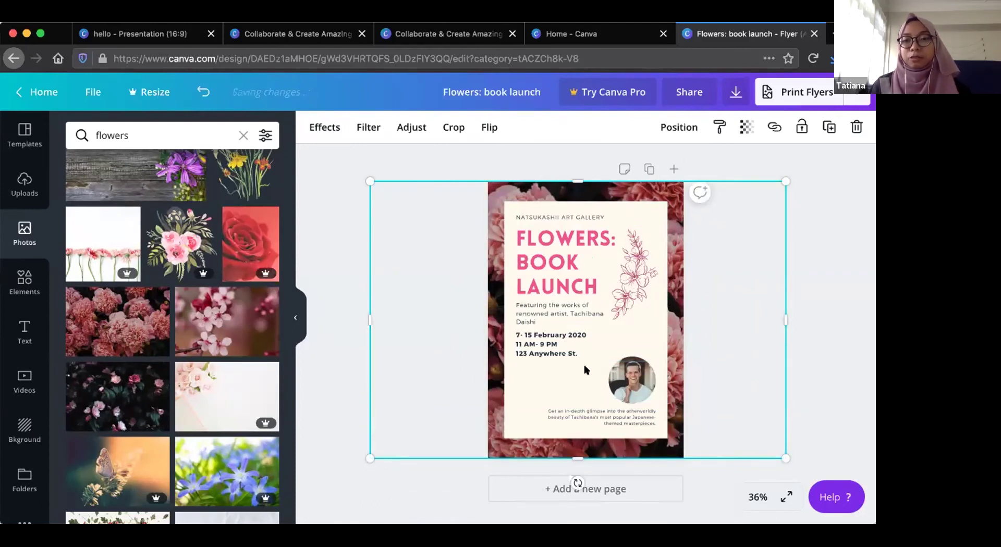
# Crop away the left part of the peony photo so it covers only the right half of the flyer's background.
pyautogui.click(452, 128)
pyautogui.moveTo(370, 175); pyautogui.dragTo(569, 173)
pyautogui.moveTo(646, 173); pyautogui.dragTo(583, 170)
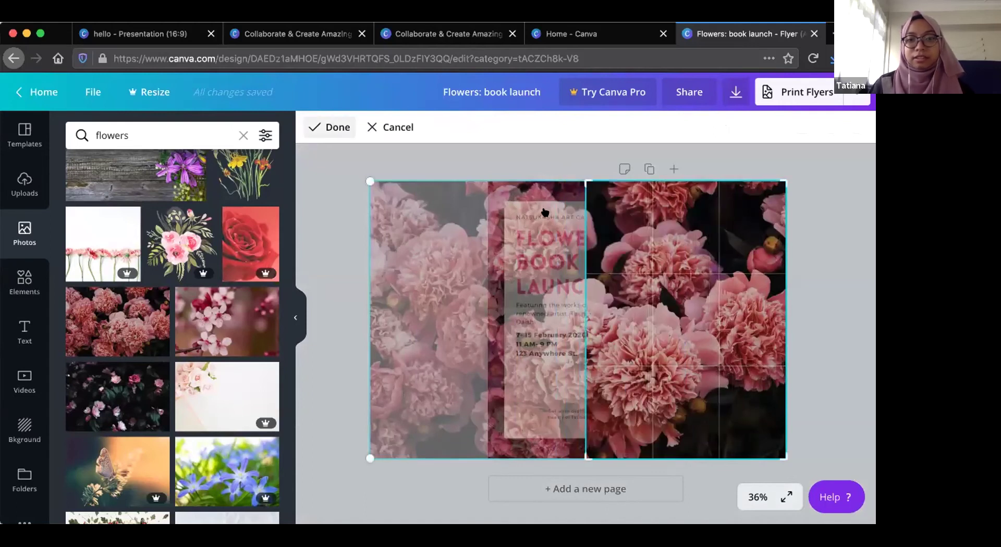
pyautogui.click(544, 212)
pyautogui.click(705, 393)
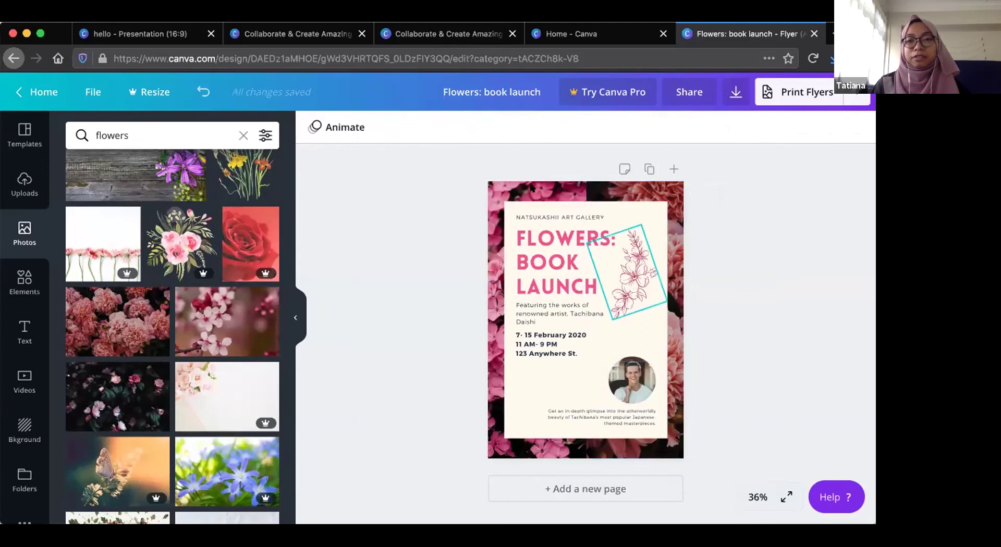
# Select the original background photo and the cropped peony photo in turn to compare the area each covers.
pyautogui.click(498, 191)
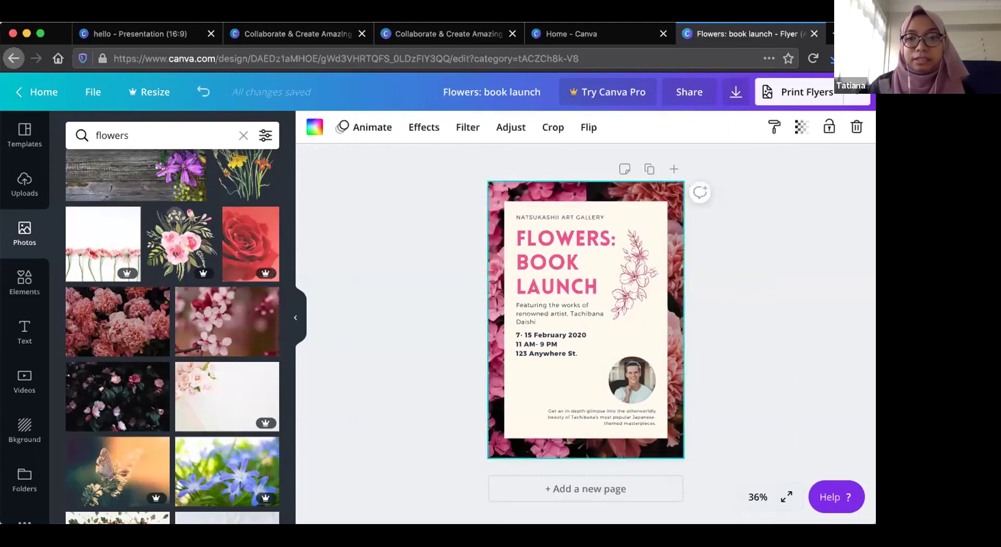
pyautogui.click(637, 191)
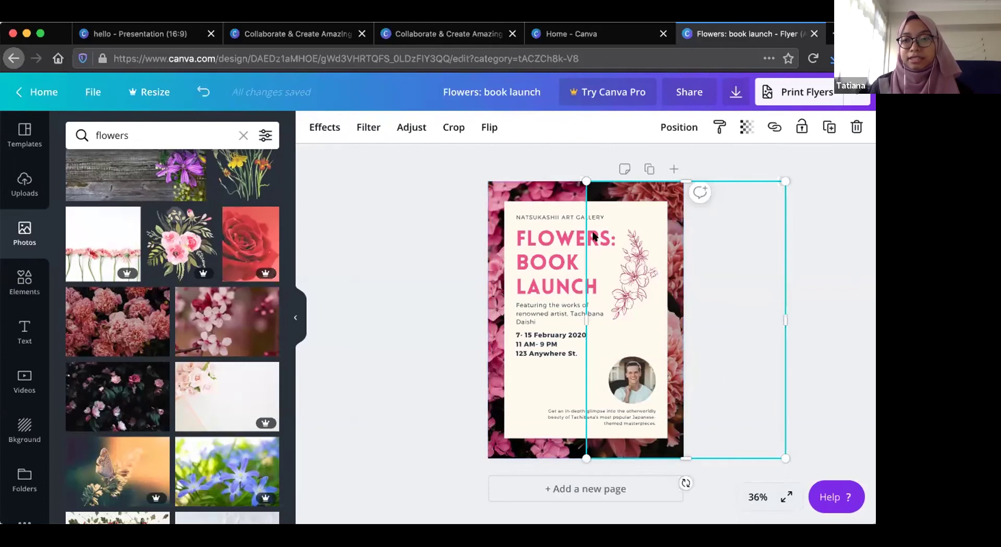
pyautogui.click(566, 161)
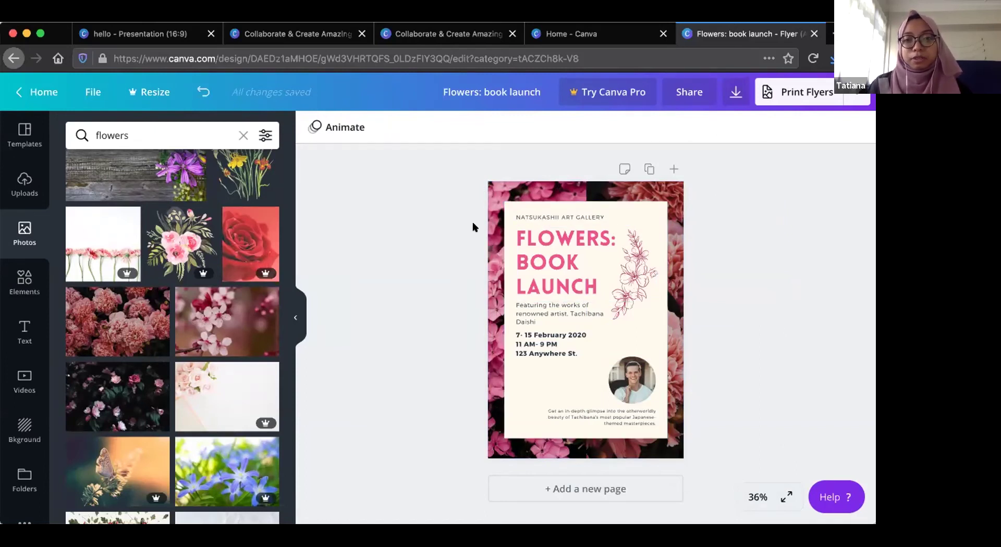
# Try a transparency of 49 on the cream panel behind the flyer text and restore it to fully opaque.
pyautogui.click(517, 200)
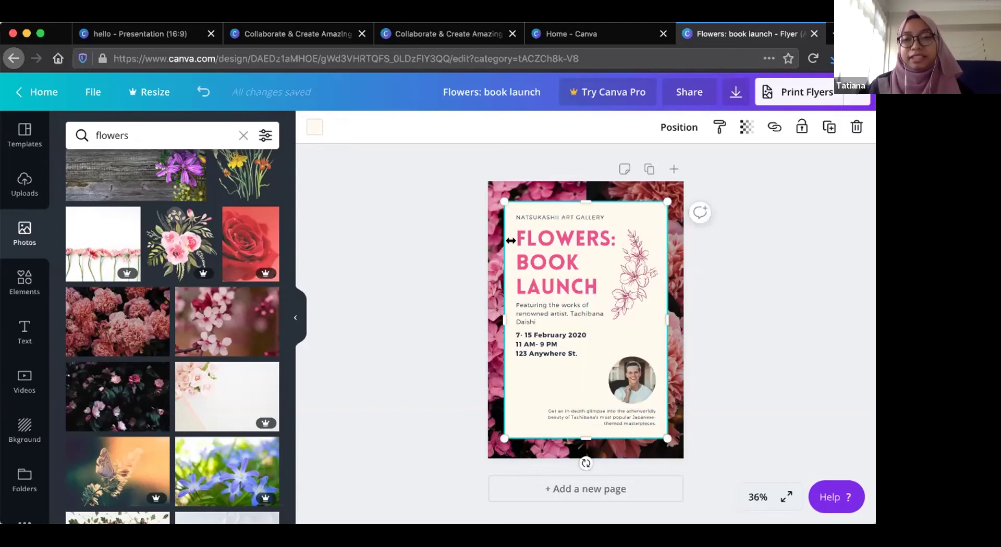
pyautogui.click(746, 129)
pyautogui.moveTo(703, 163); pyautogui.dragTo(663, 164)
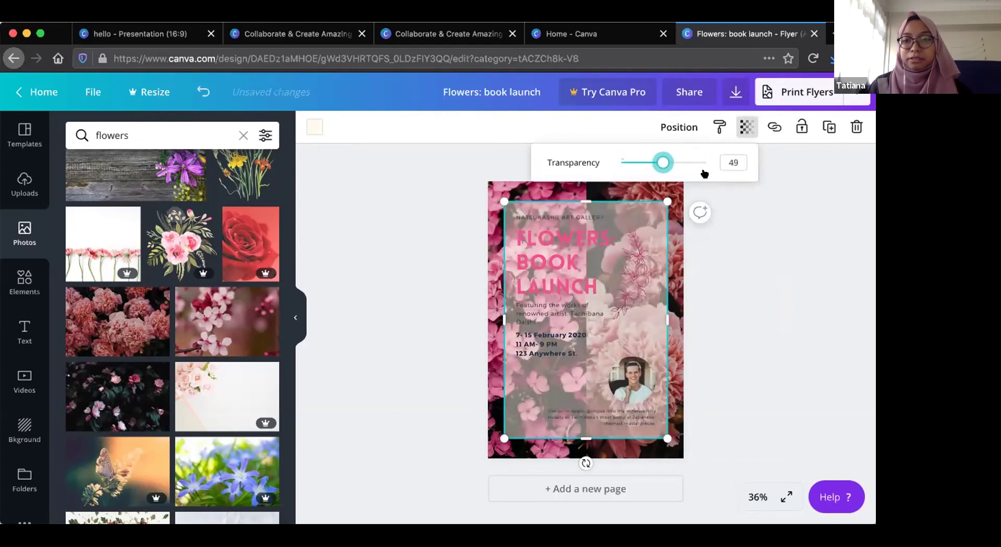
pyautogui.click(705, 162)
pyautogui.click(774, 168)
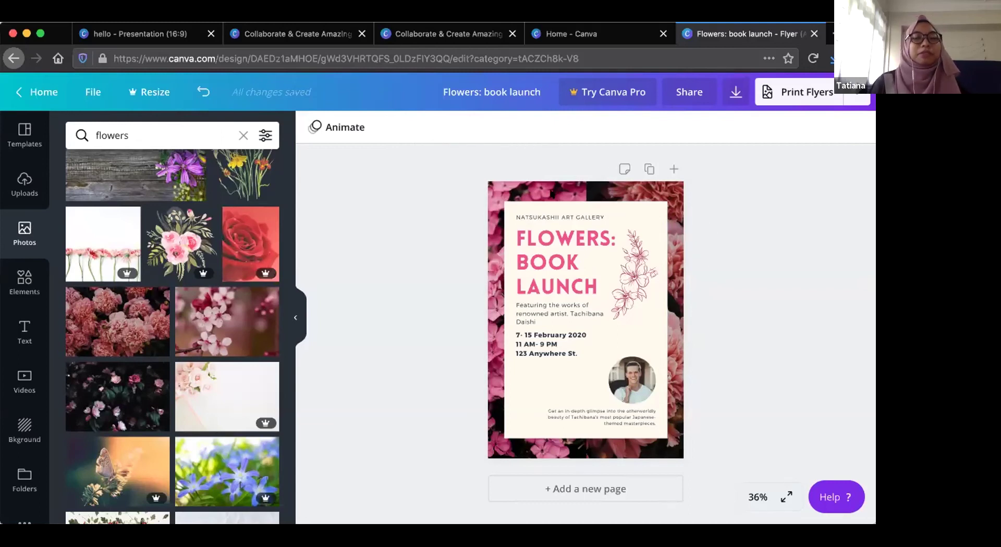
# Browse the flyer template categories, from fitness and art flyers down to bake sale and babysitting flyers.
pyautogui.click(583, 193)
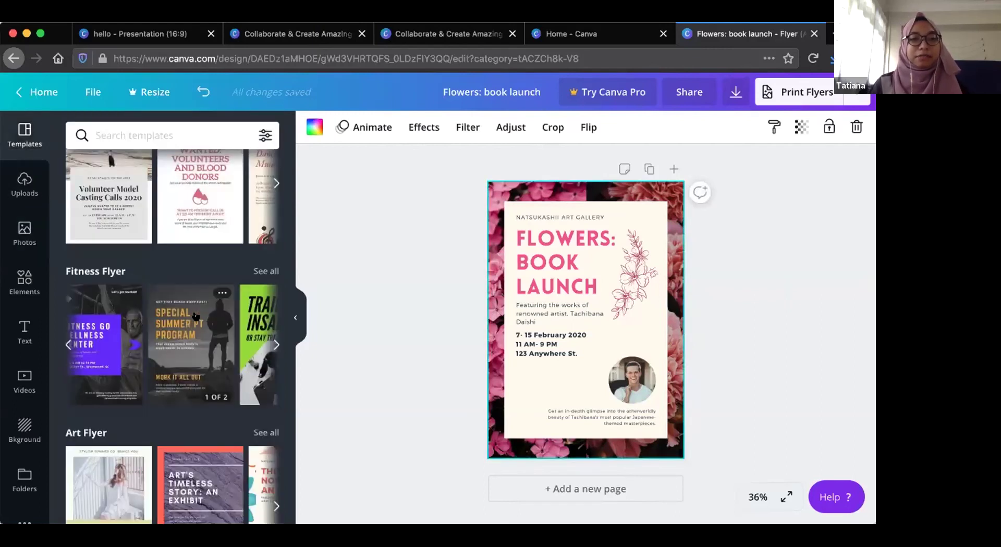
pyautogui.scroll(-3, 194, 317)
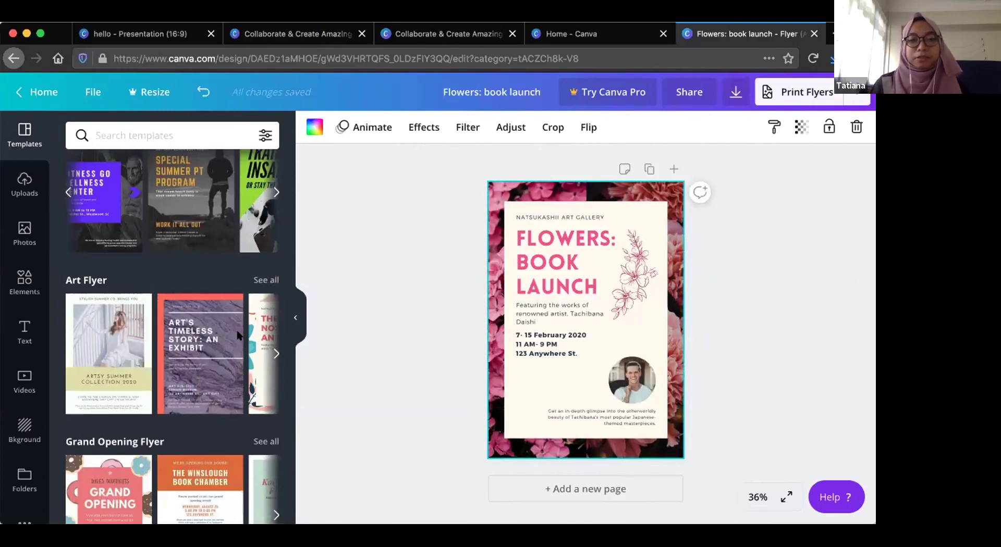
pyautogui.scroll(-6, 209, 333)
pyautogui.scroll(-2, 199, 331)
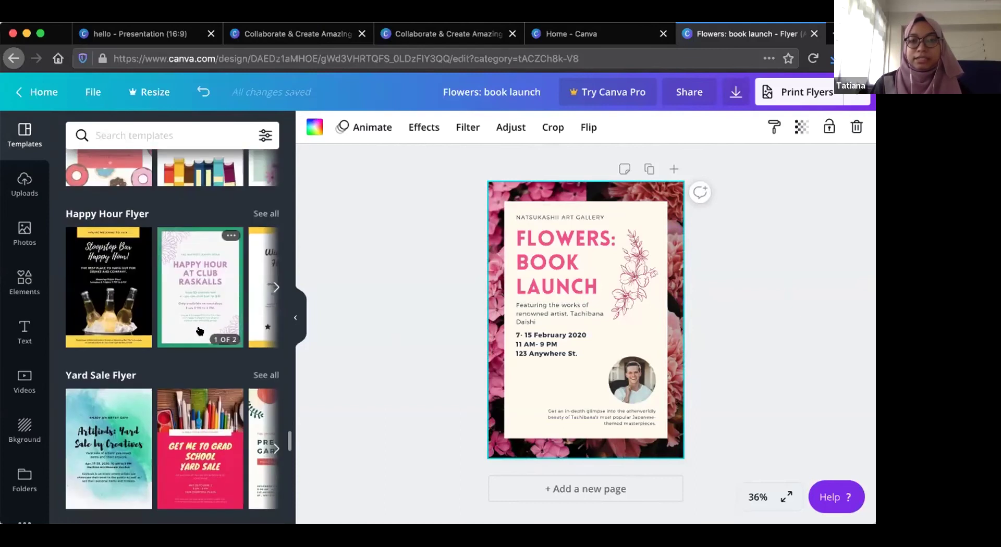
pyautogui.scroll(-3, 164, 281)
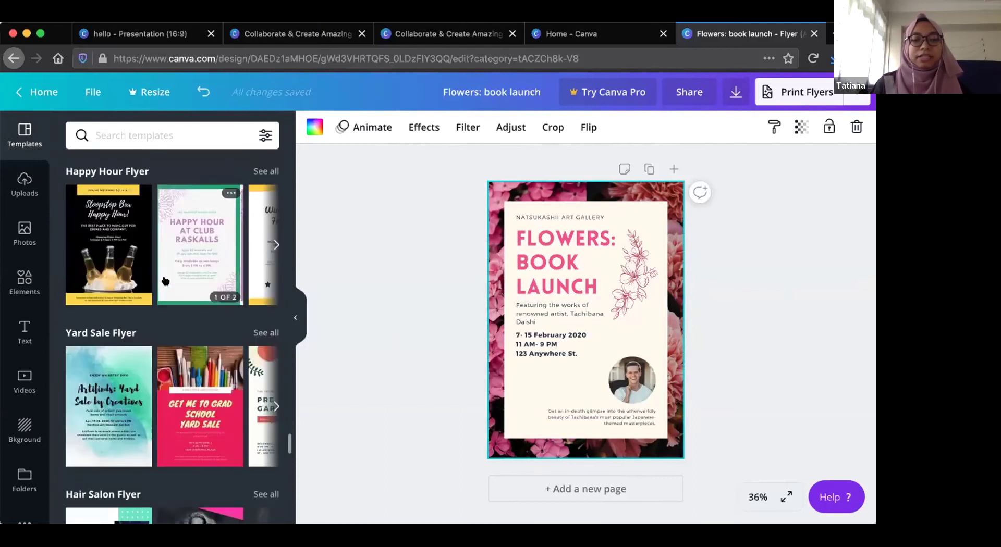
pyautogui.moveTo(117, 322)
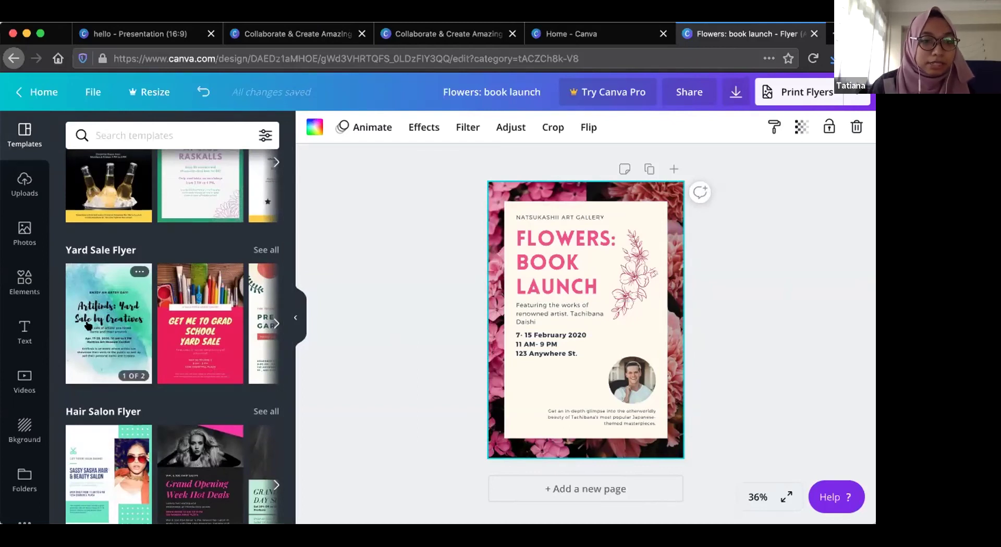
pyautogui.scroll(-6, 89, 321)
pyautogui.scroll(-5, 89, 326)
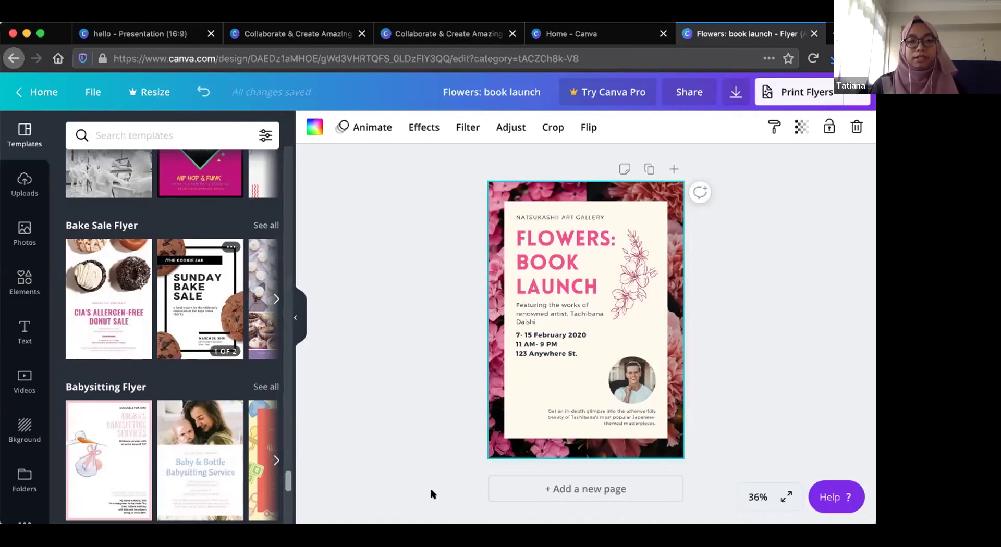
# Search the flyer templates for "children" and look through the matching designs.
pyautogui.click(167, 138)
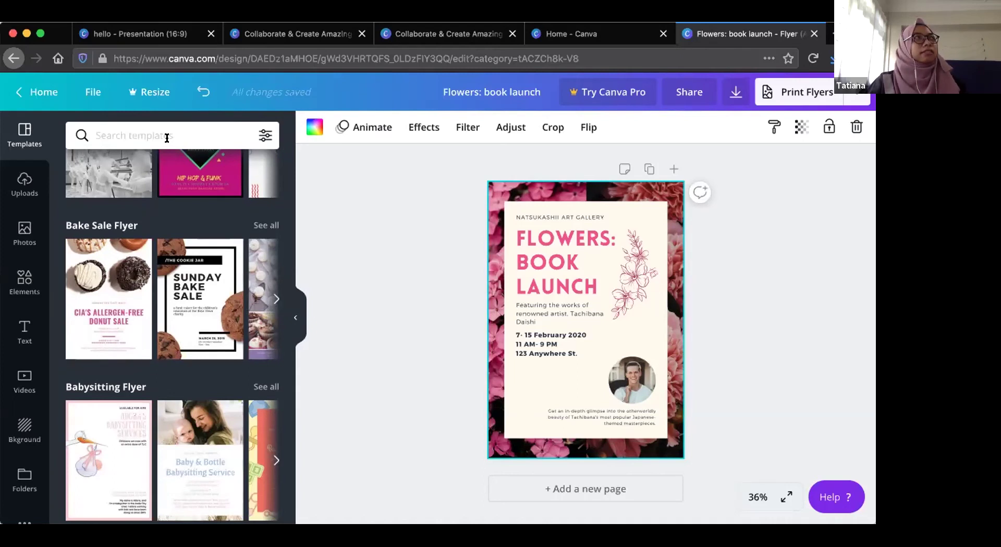
pyautogui.write('children')
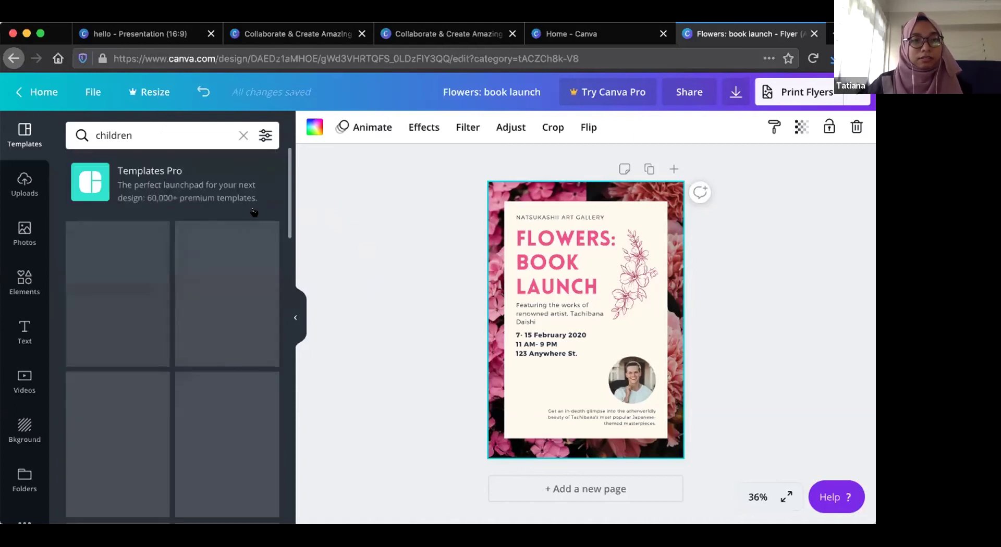
pyautogui.scroll(-2, 156, 338)
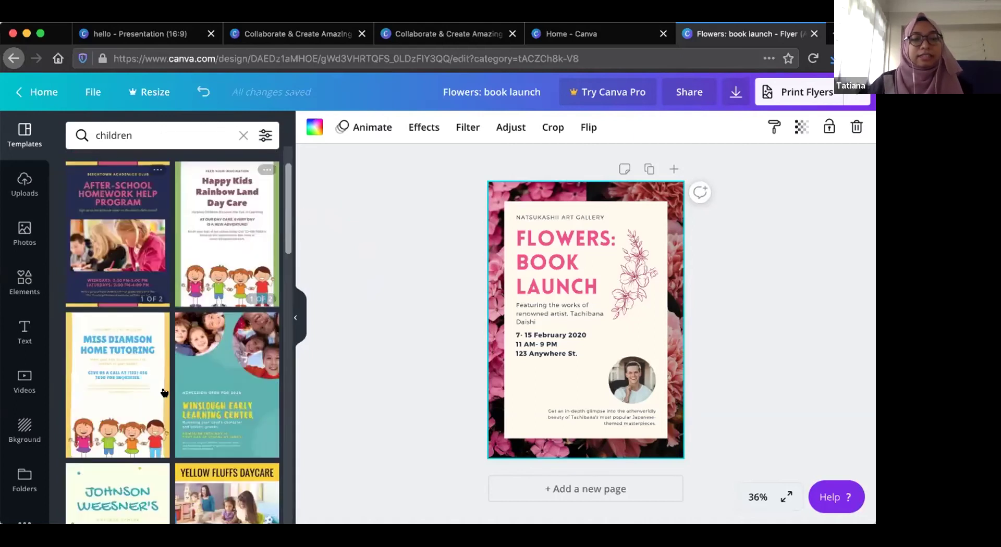
pyautogui.scroll(-3, 123, 372)
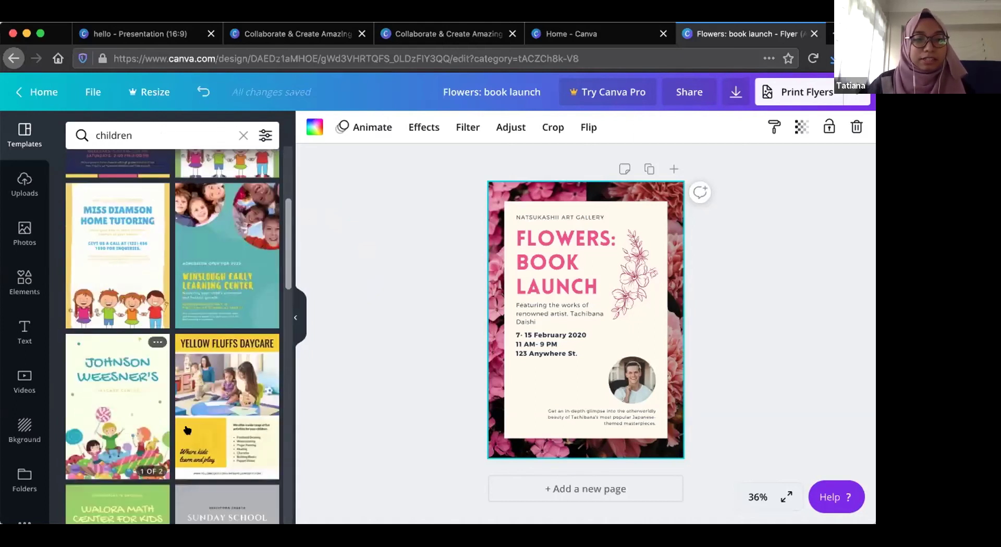
pyautogui.scroll(-2, 212, 337)
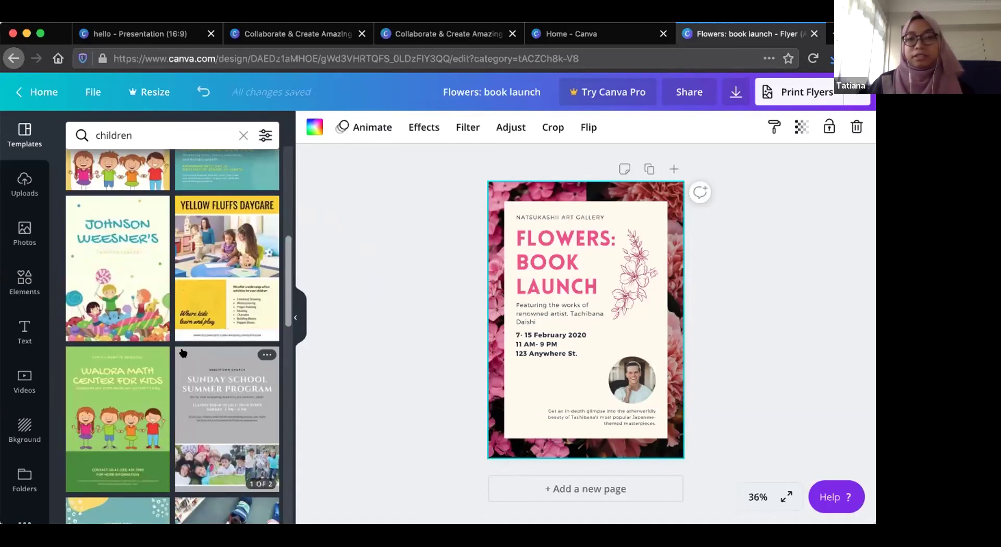
pyautogui.scroll(-3, 186, 426)
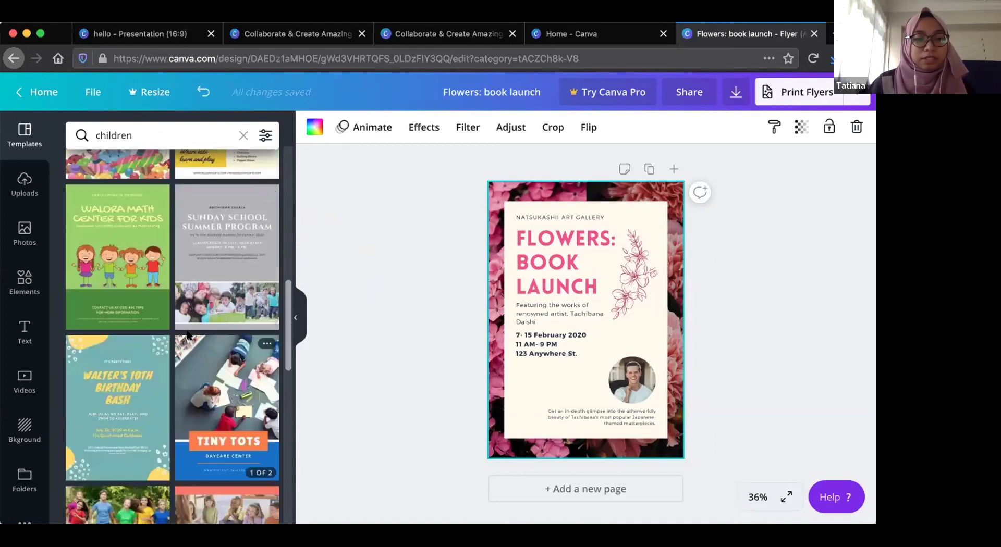
pyautogui.scroll(-3, 140, 341)
pyautogui.scroll(-2, 140, 341)
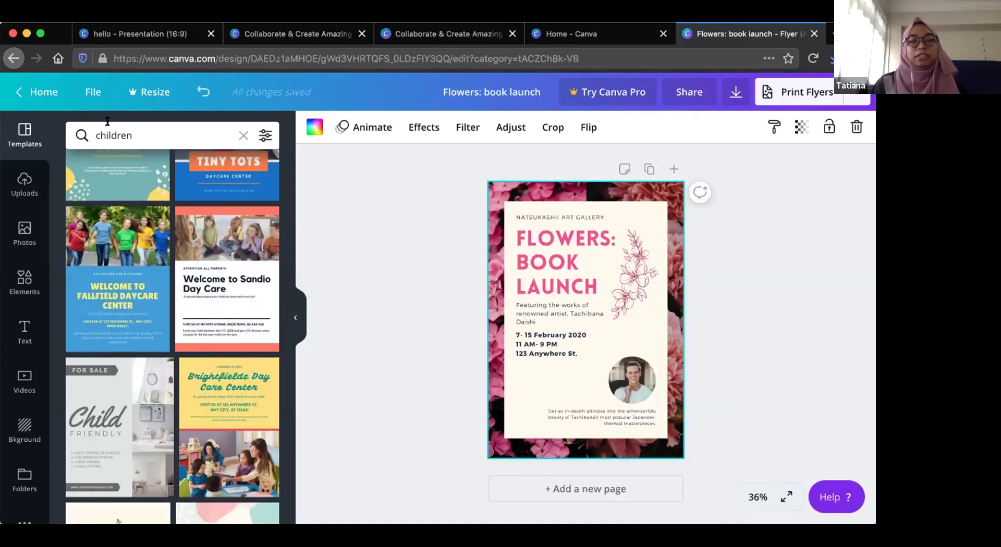
pyautogui.scroll(-5, 122, 427)
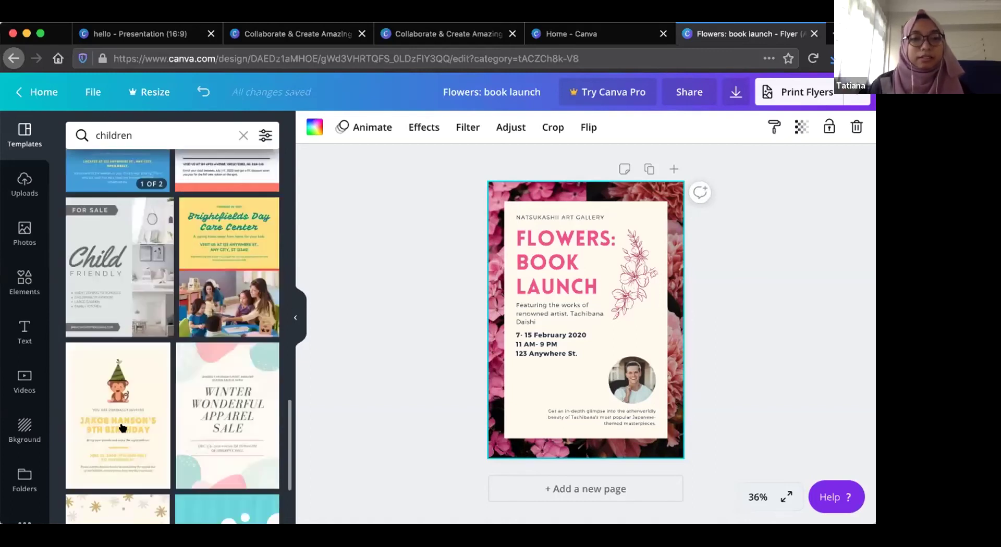
pyautogui.scroll(-5, 125, 417)
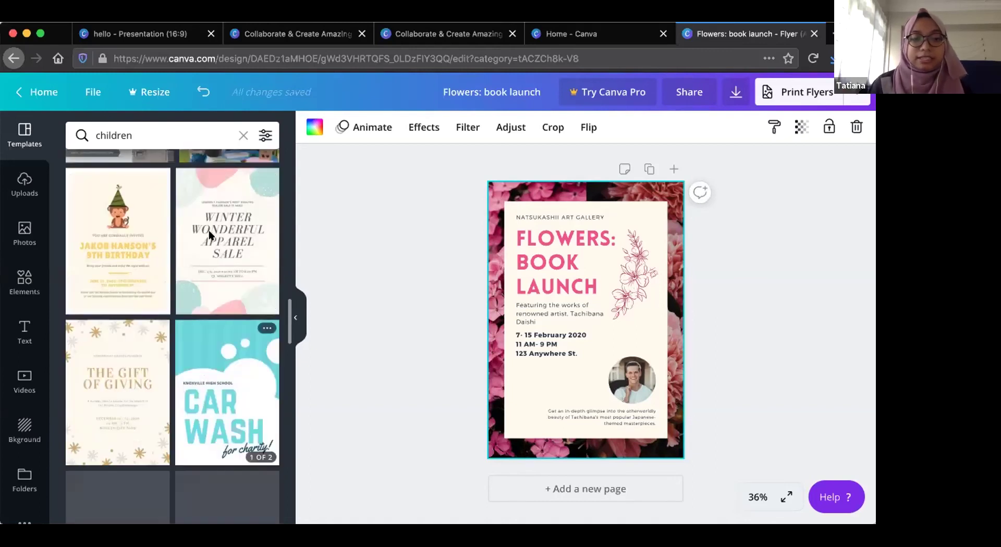
# Look further through the "children" flyer templates, down to the daycare, bake sale and art workshop designs and back to the first results.
pyautogui.scroll(-3, 146, 327)
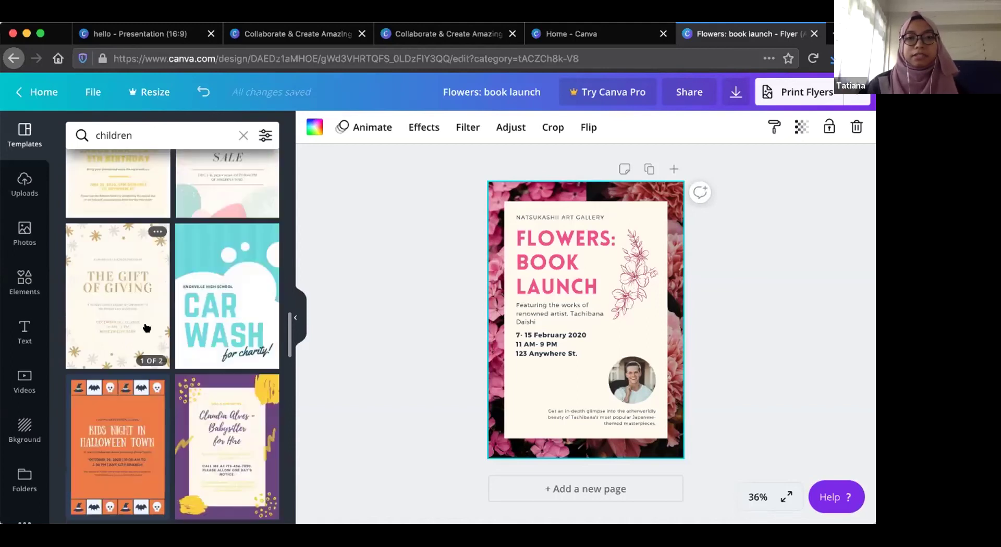
pyautogui.scroll(-1, 190, 346)
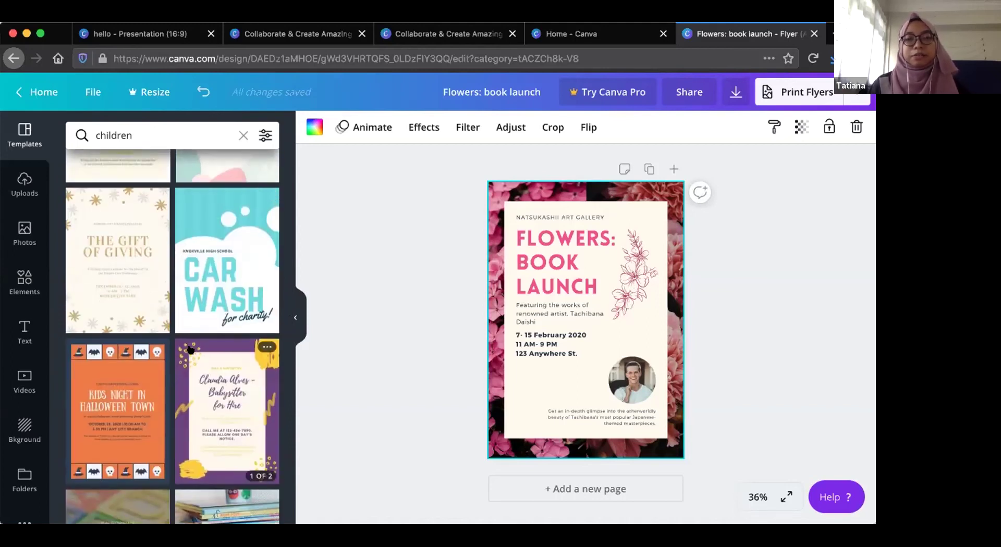
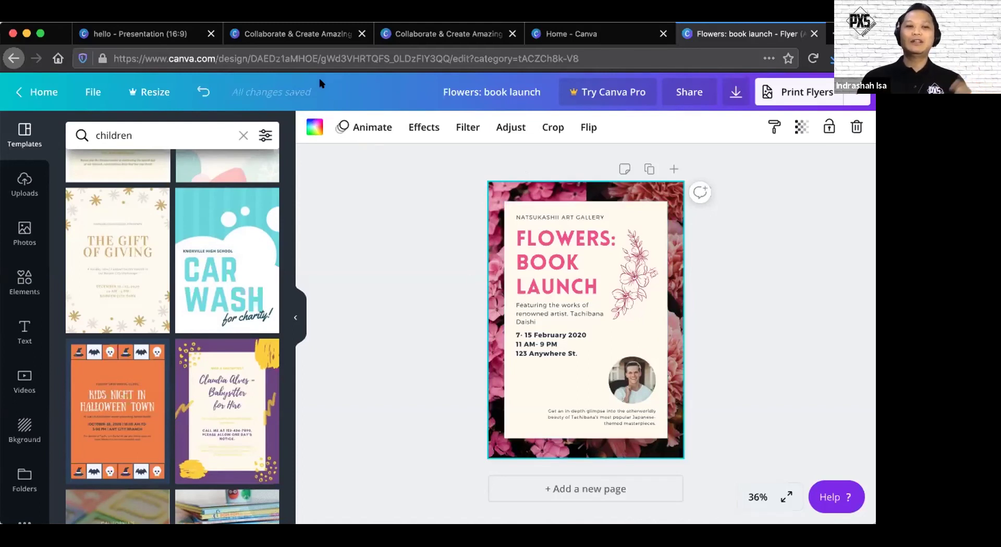
pyautogui.click(706, 349)
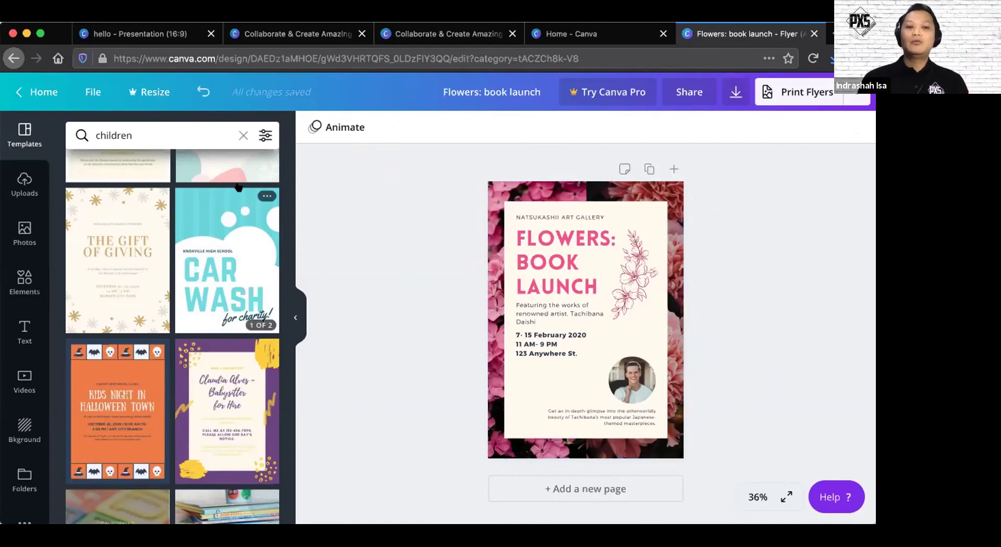
pyautogui.scroll(-6, 222, 272)
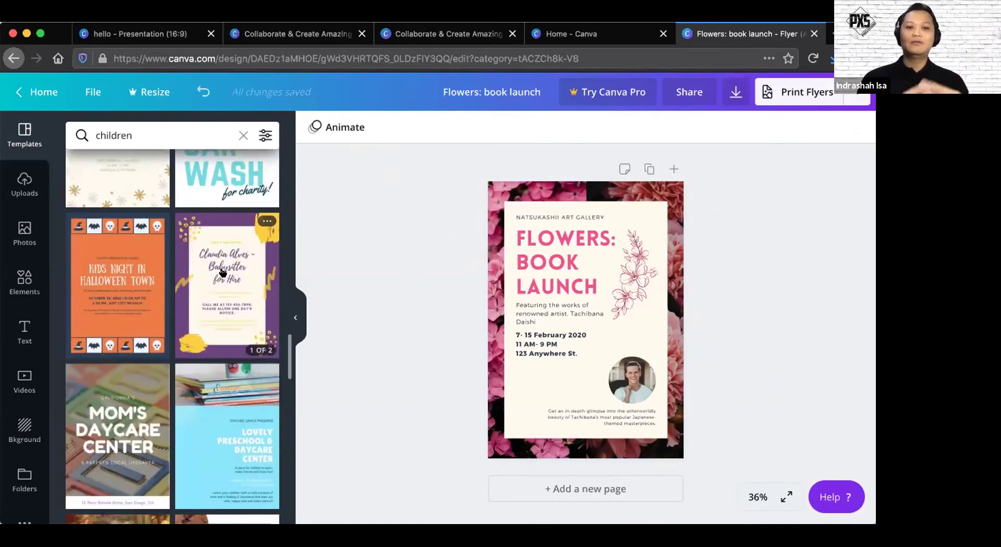
pyautogui.scroll(-4, 223, 272)
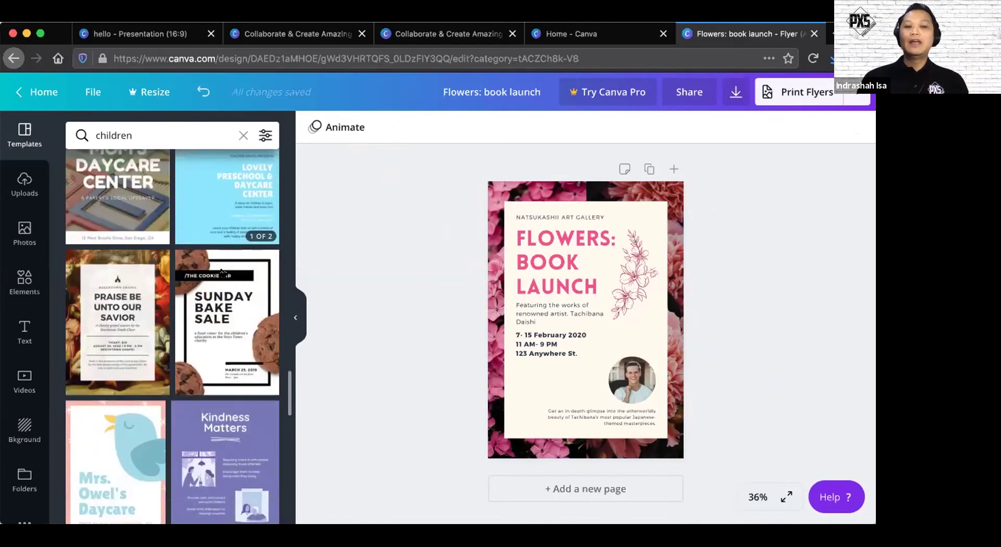
pyautogui.scroll(-5, 223, 272)
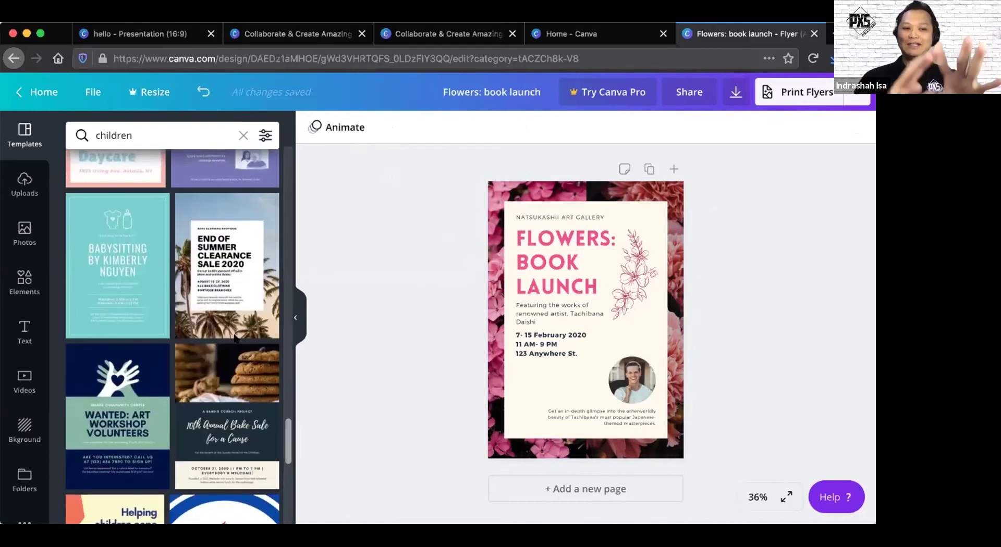
pyautogui.scroll(-3, 254, 277)
pyautogui.scroll(5, 234, 339)
pyautogui.scroll(15, 234, 340)
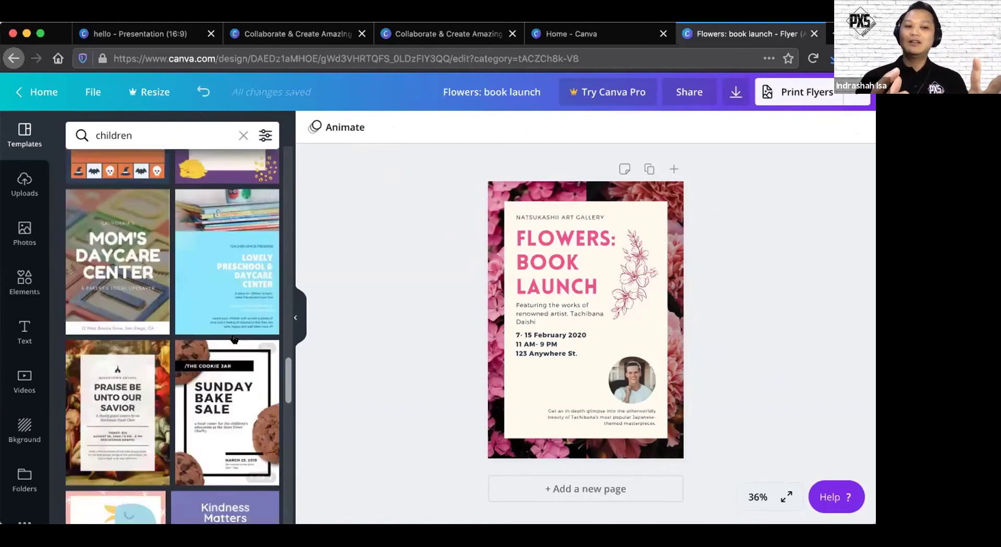
pyautogui.scroll(10, 234, 339)
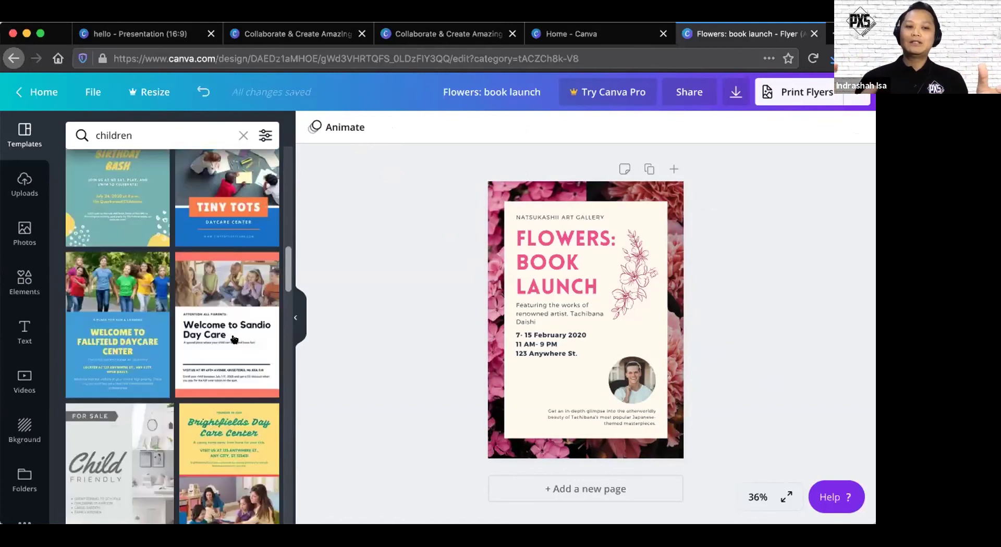
pyautogui.scroll(1, 235, 339)
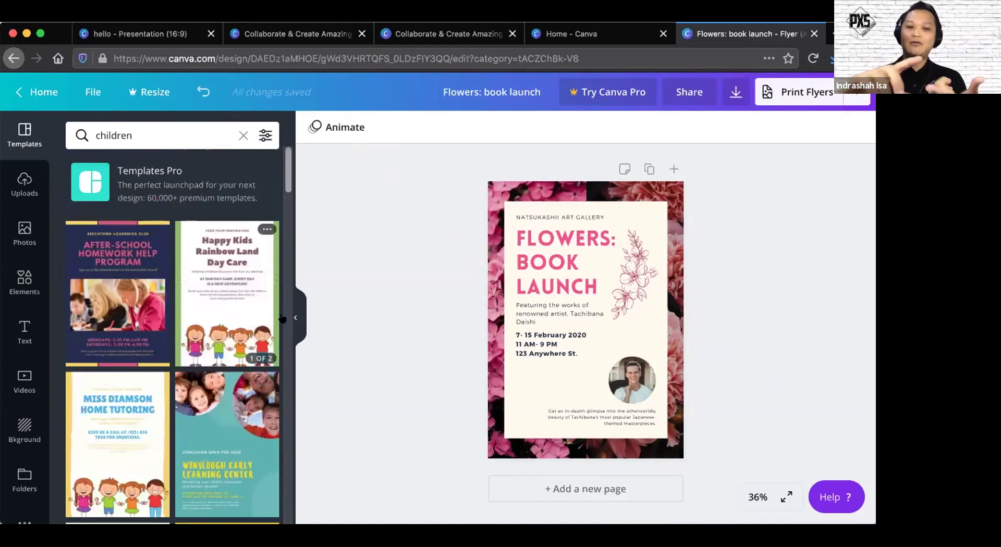
# Clear the "children" search and browse the flyer template categories from Back to Business and Event down to Church and Corporate.
pyautogui.click(243, 136)
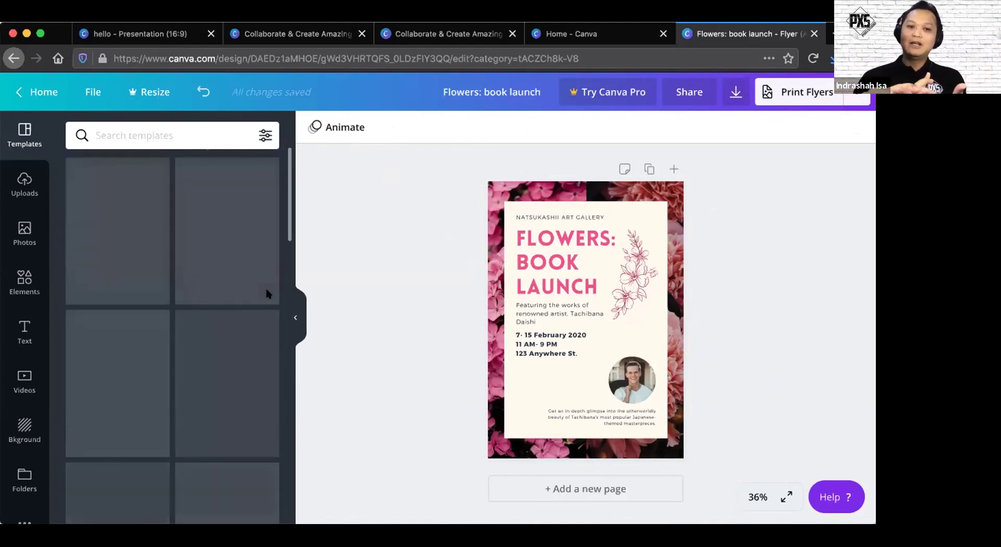
pyautogui.scroll(-6, 267, 294)
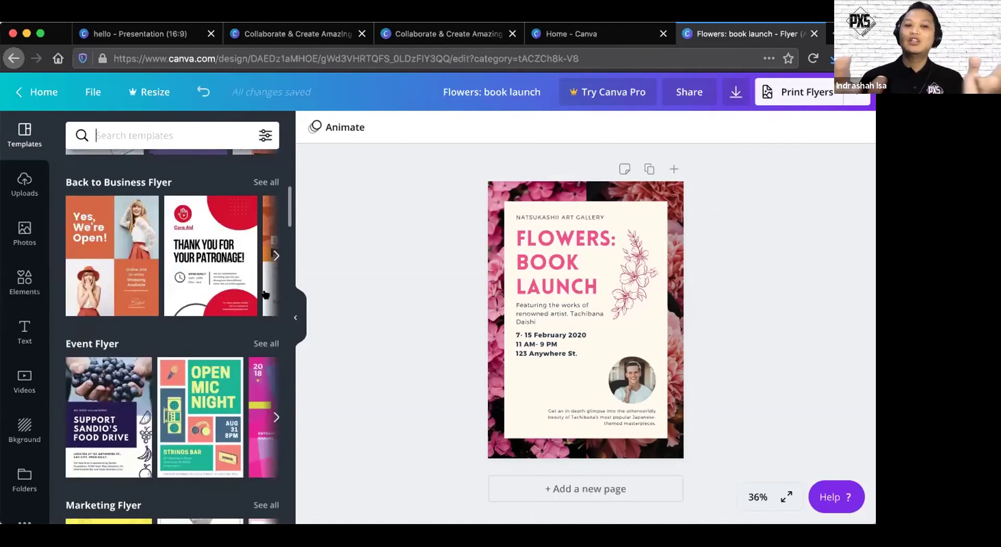
pyautogui.scroll(-3, 267, 294)
pyautogui.scroll(-5, 266, 293)
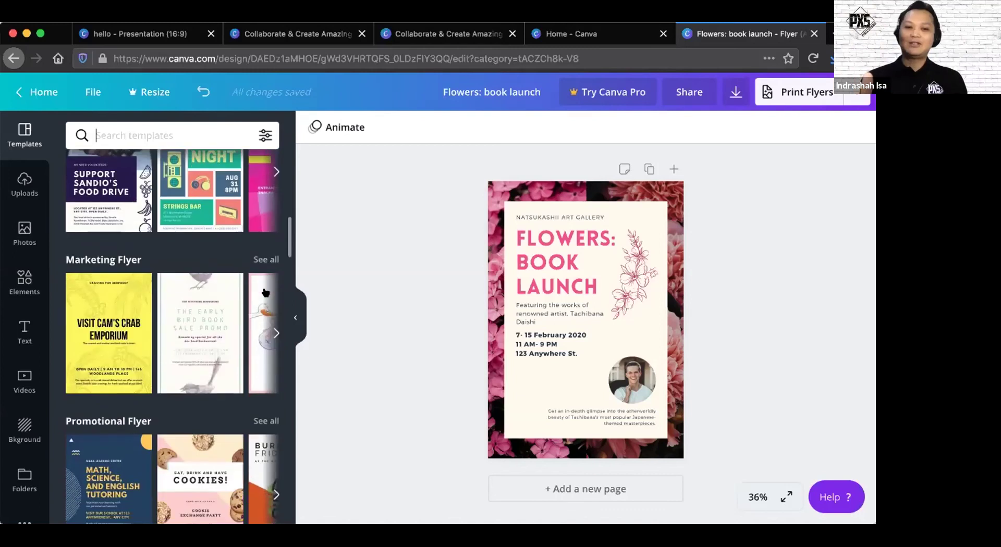
pyautogui.scroll(-4, 265, 293)
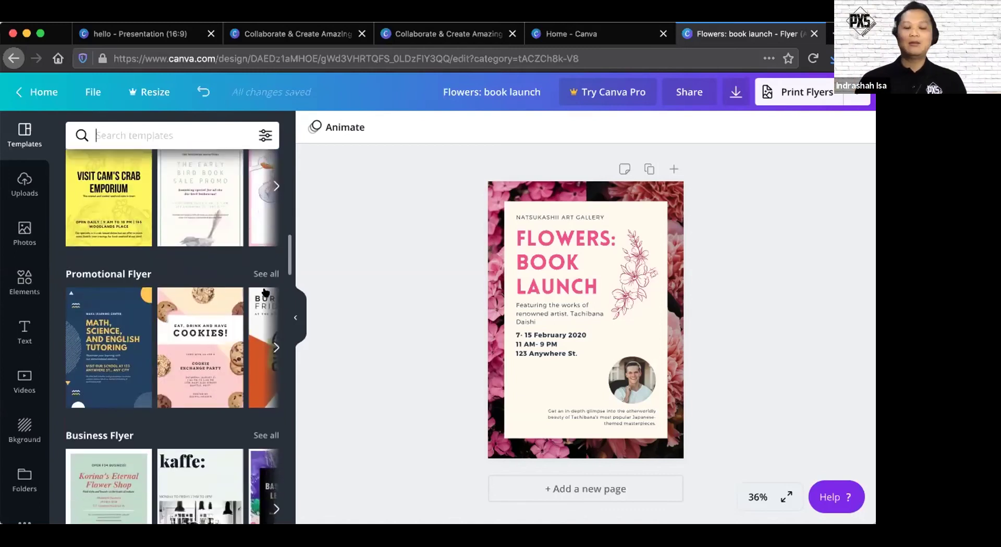
pyautogui.scroll(-4, 266, 293)
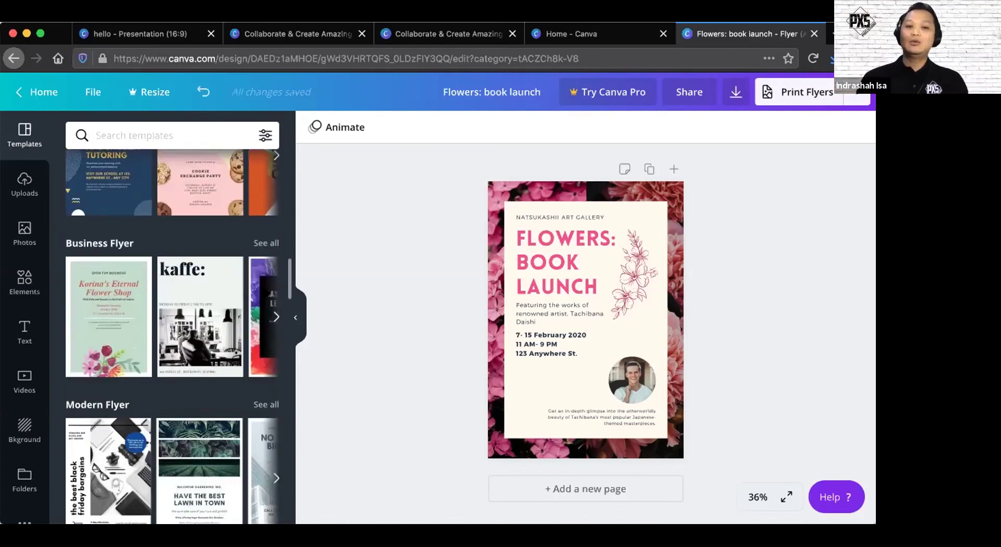
pyautogui.scroll(-2, 266, 293)
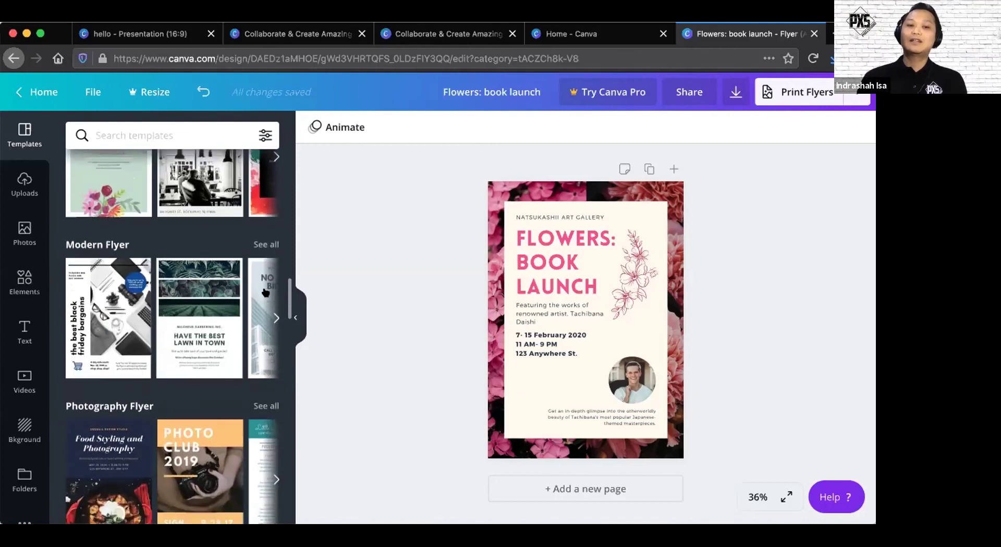
pyautogui.scroll(-3, 266, 293)
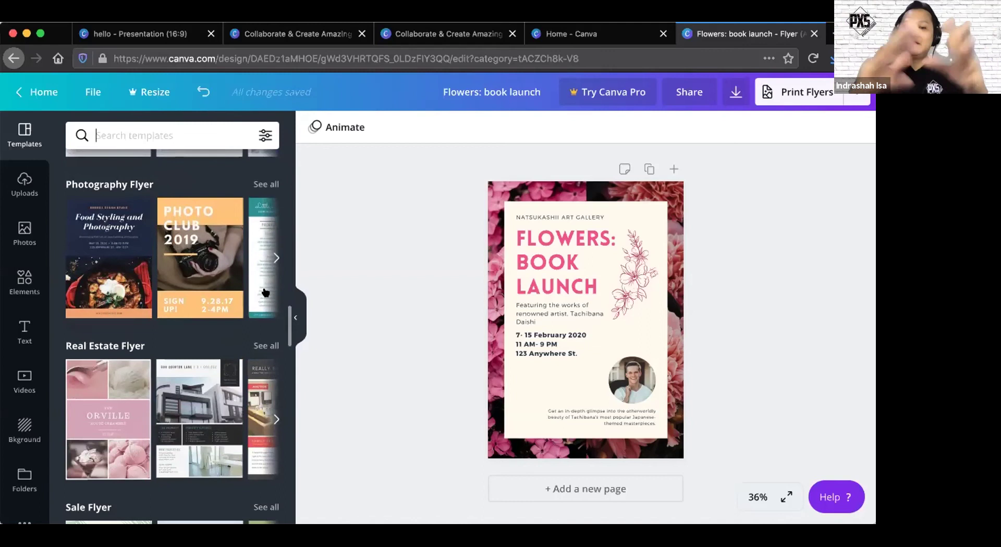
pyautogui.scroll(-2, 266, 293)
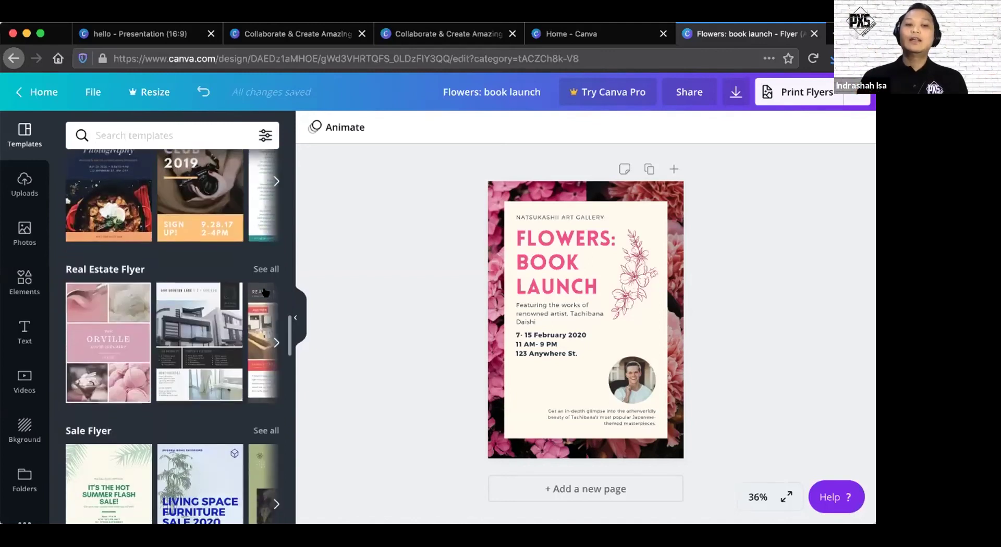
pyautogui.scroll(-5, 265, 293)
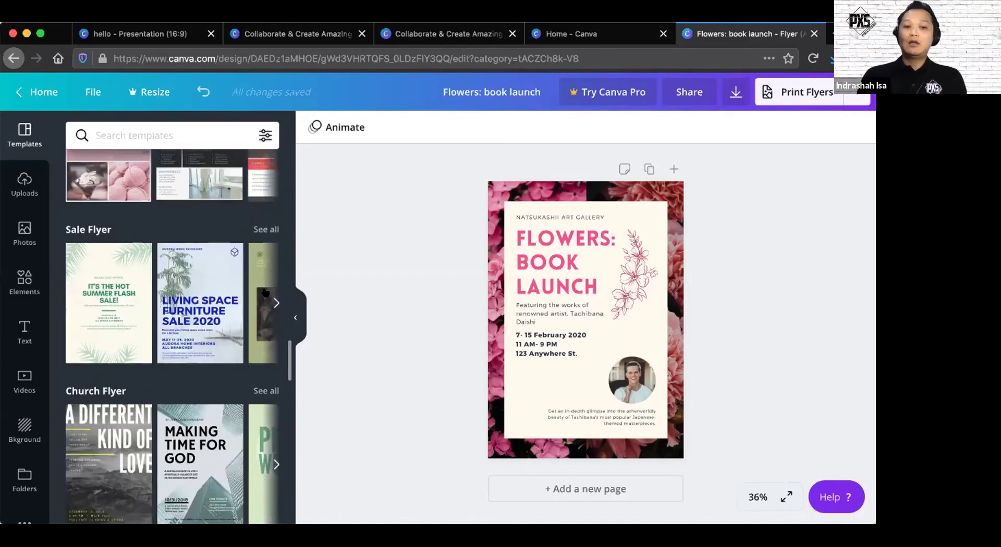
pyautogui.scroll(-2, 266, 293)
pyautogui.scroll(-2, 266, 293)
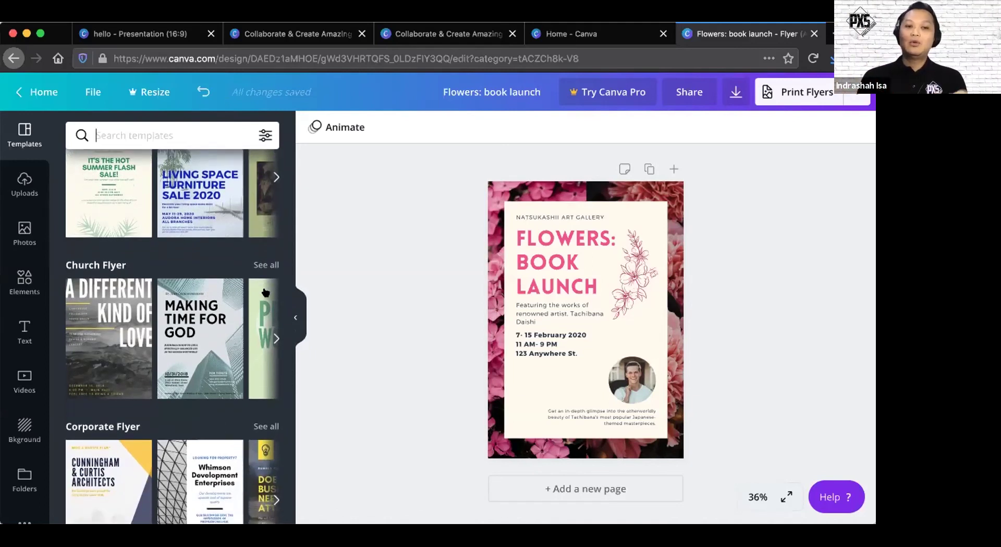
pyautogui.scroll(-2, 266, 293)
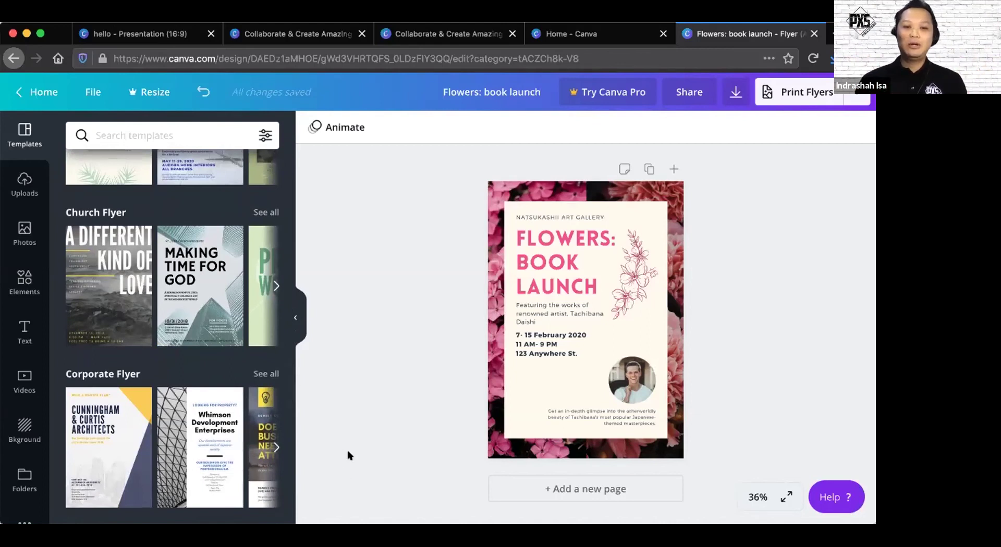
# Examine the document, photo and default text colours offered for the "FLOWERS: BOOK LAUNCH" title, leaving its colour as is.
pyautogui.click(568, 266)
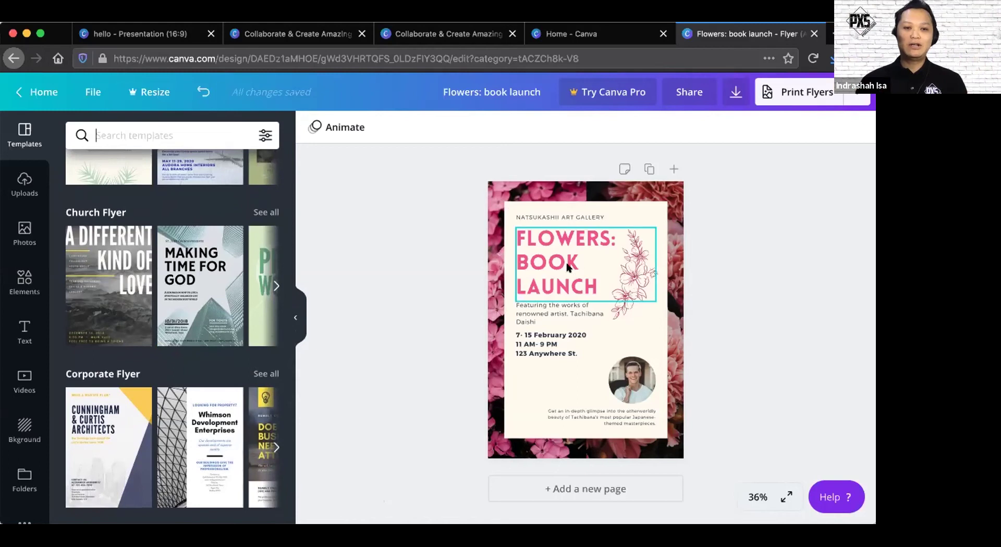
pyautogui.click(486, 127)
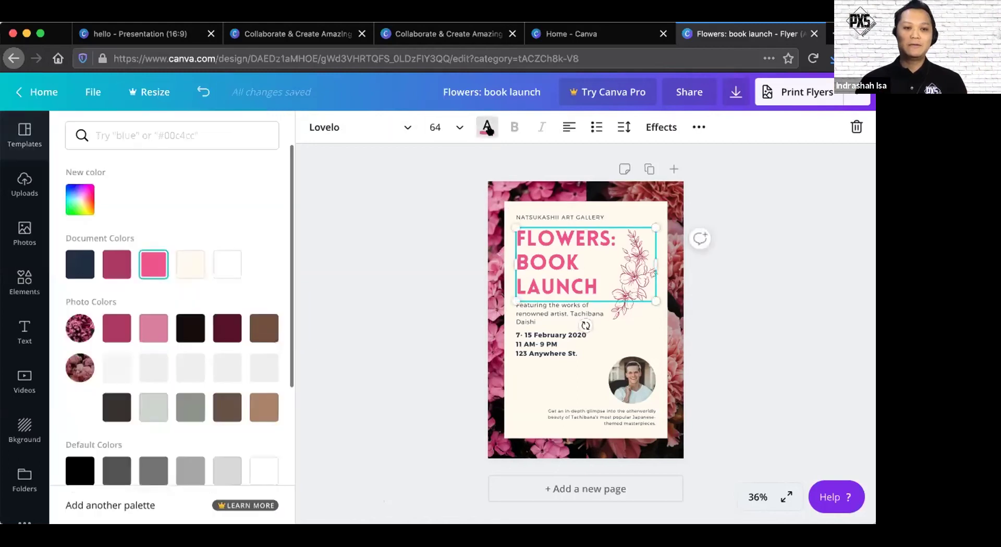
pyautogui.scroll(-2, 274, 271)
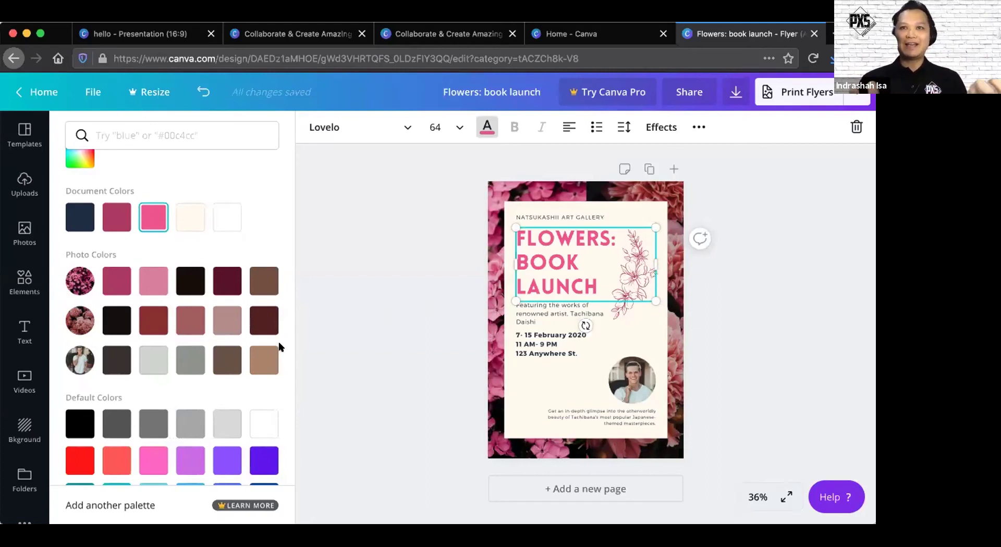
pyautogui.scroll(-3, 280, 347)
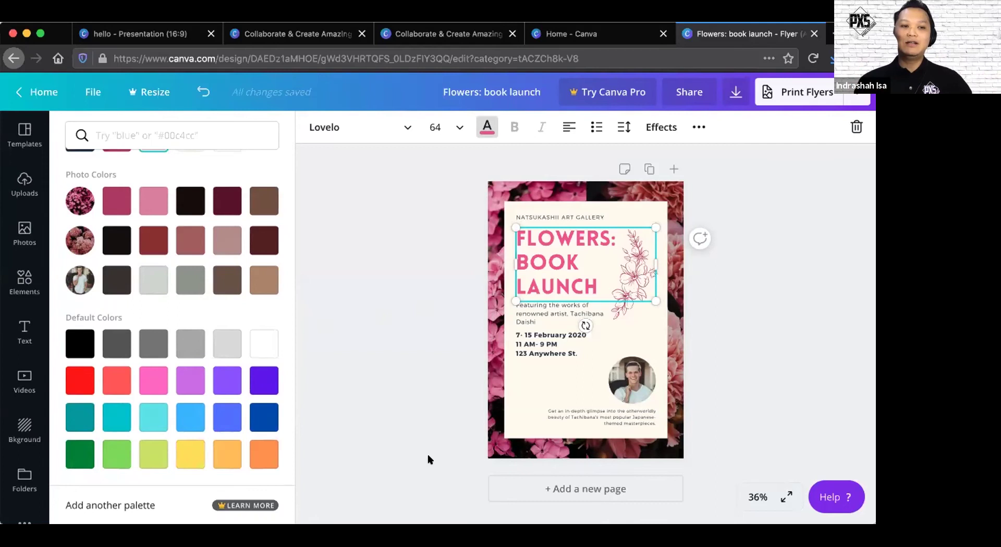
pyautogui.press('Escape')
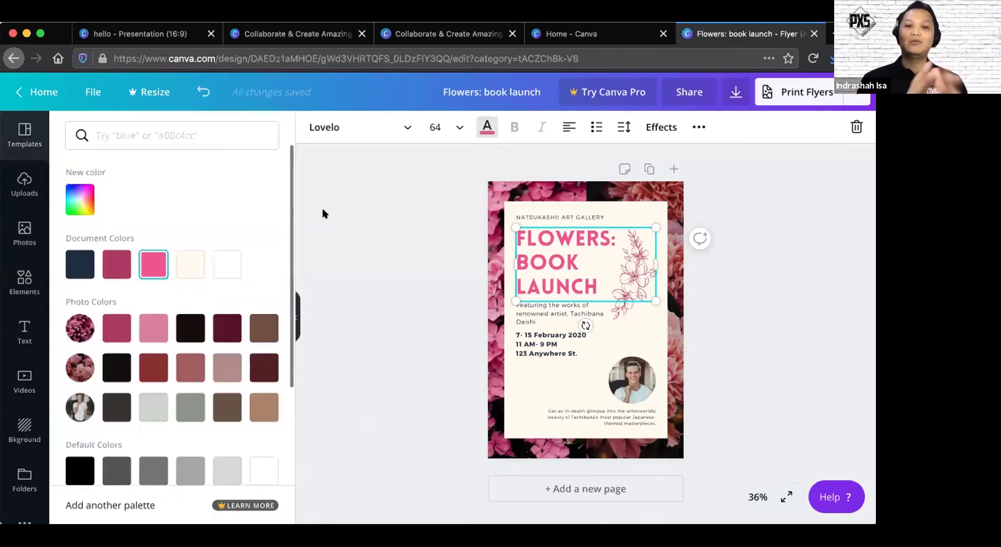
pyautogui.scroll(-3, 245, 319)
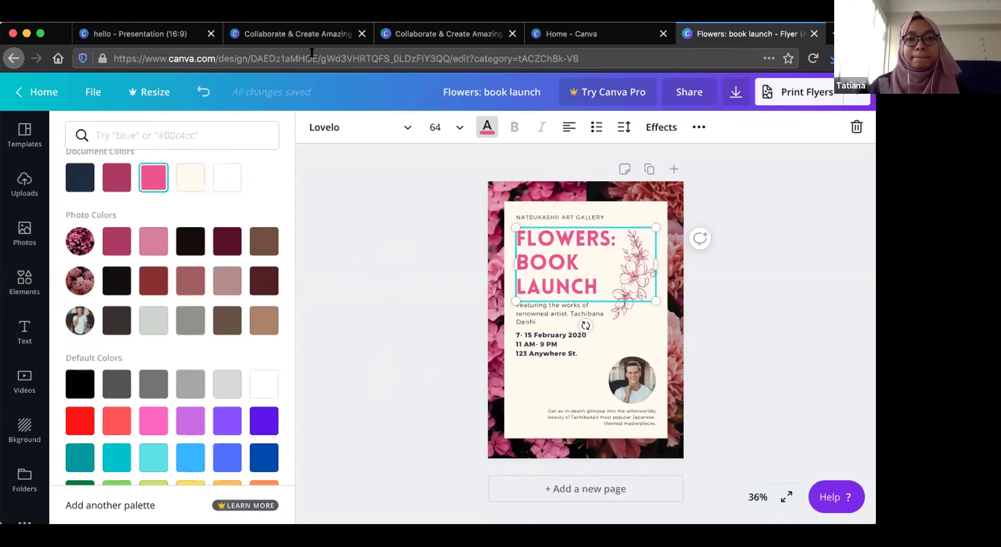
pyautogui.press('Escape')
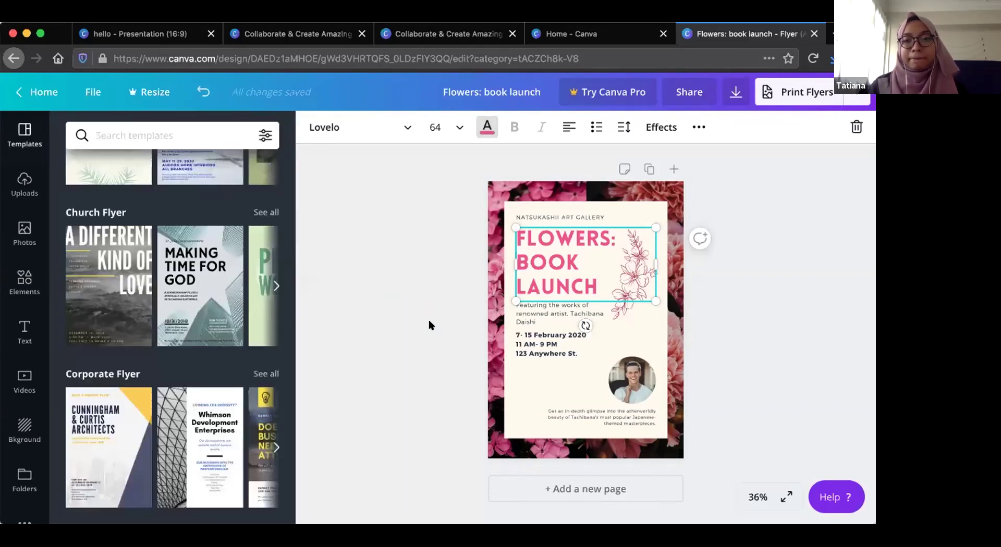
pyautogui.click(451, 329)
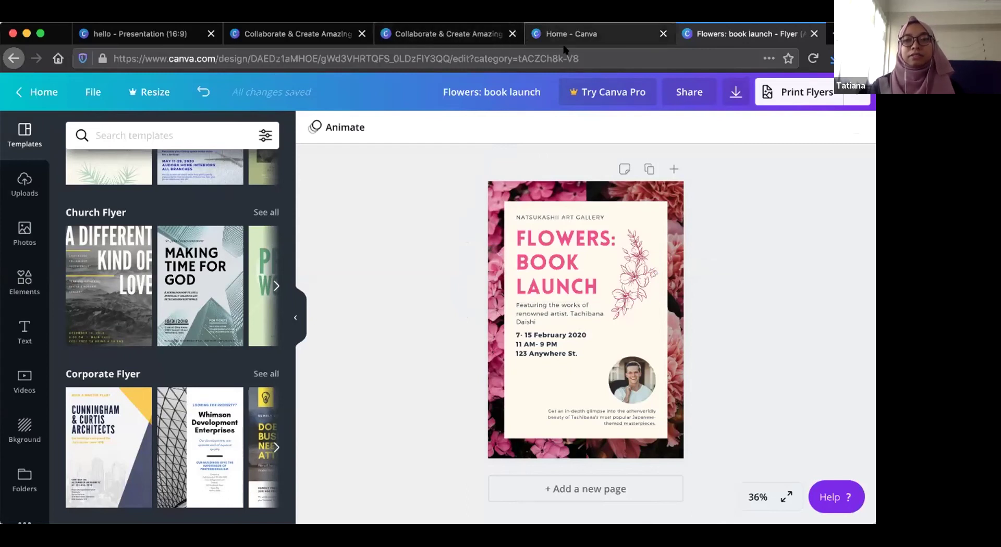
# Switch to the Canva home page and browse the recommended design types from Presentation and Poster through to Card and Flyer.
pyautogui.scroll(-1, 274, 295)
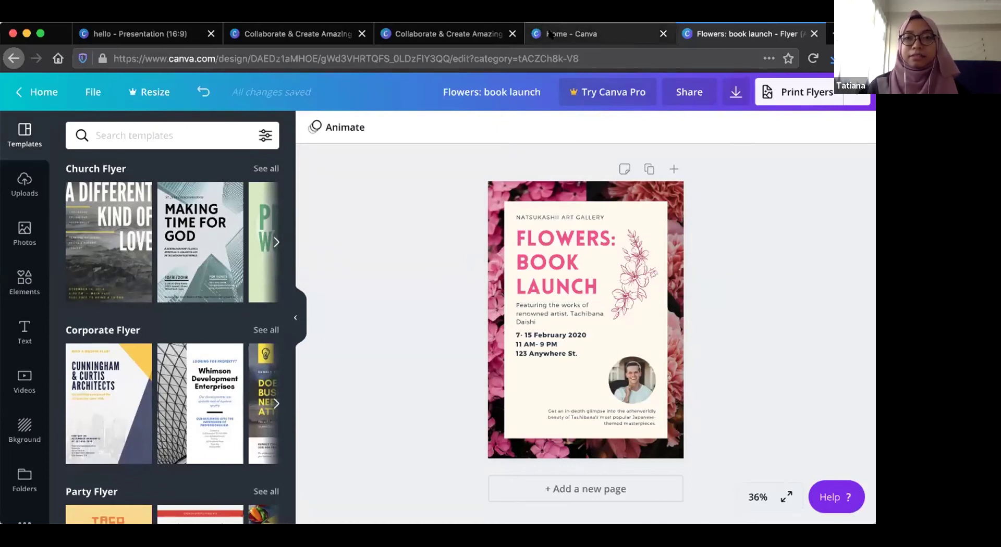
pyautogui.hotkey('ctrl', 'shift', 'Tab')
pyautogui.hscroll(5, 548, 302)
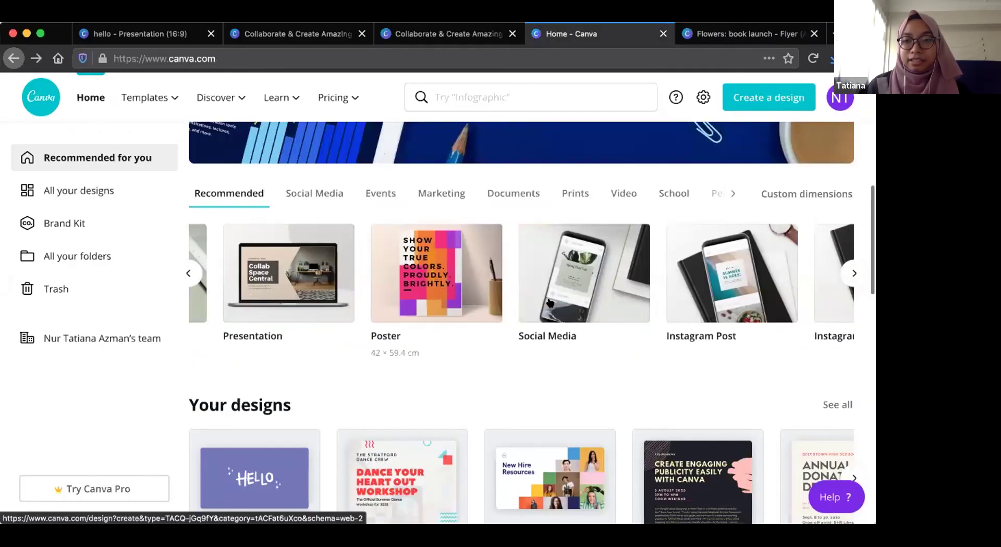
pyautogui.hscroll(5, 550, 303)
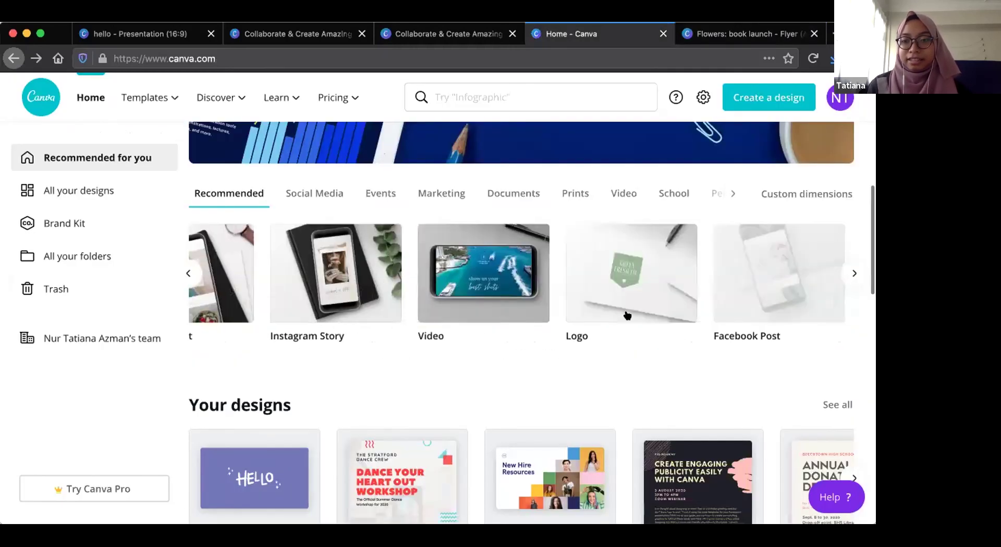
pyautogui.hscroll(5, 628, 314)
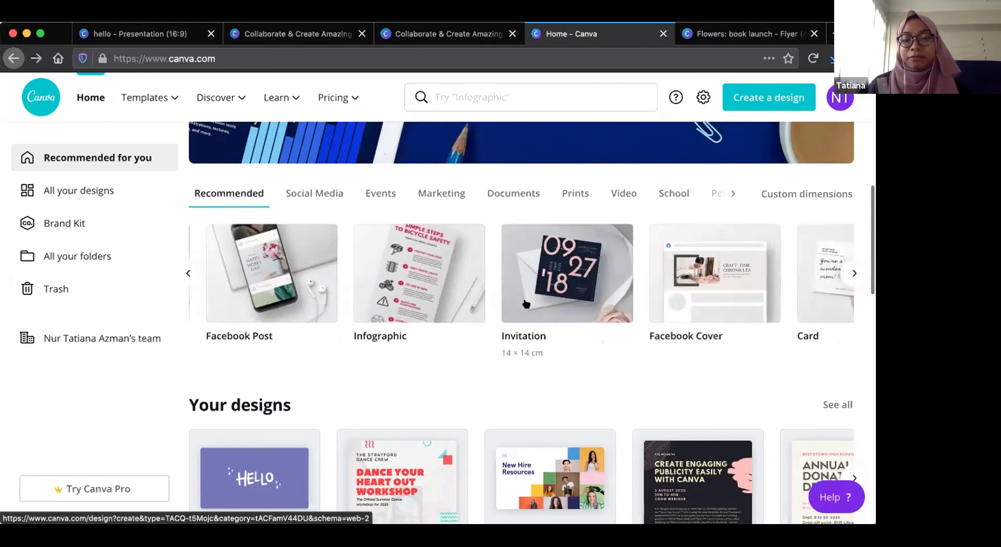
pyautogui.hscroll(1, 568, 309)
pyautogui.hscroll(3, 568, 309)
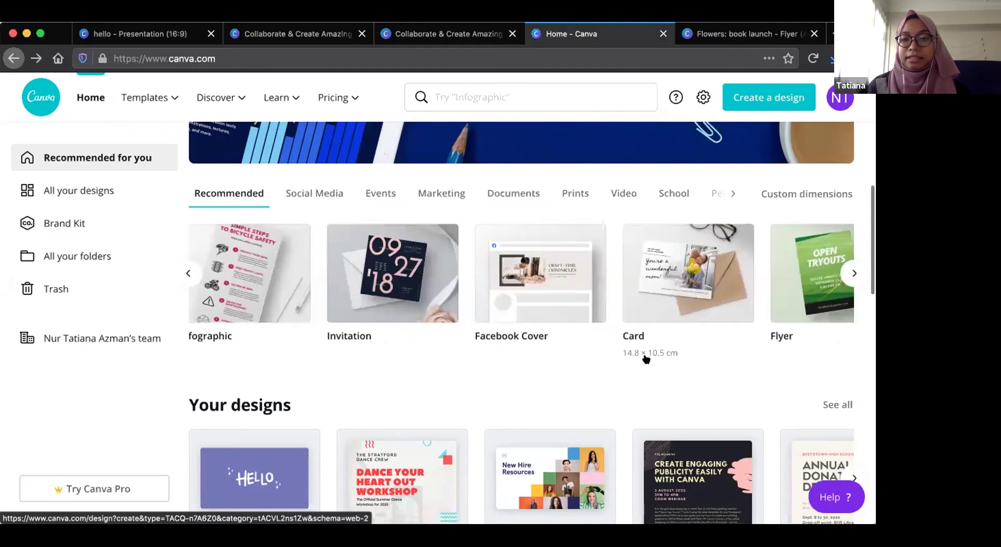
pyautogui.hscroll(3, 683, 331)
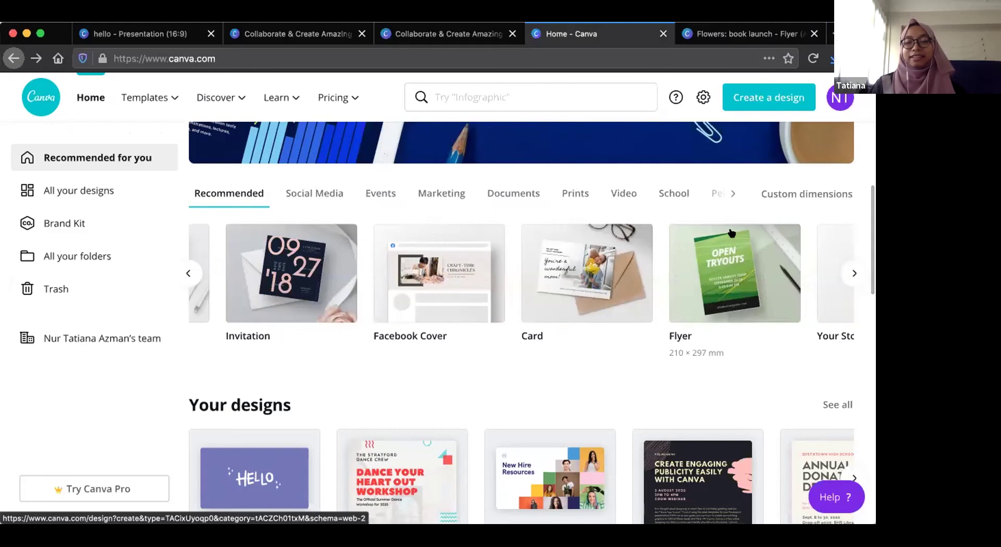
# Browse further along the recommended design types, past Flyer to Your Story, Brochure and Photo Collage.
pyautogui.hscroll(1, 765, 252)
pyautogui.hscroll(2, 765, 252)
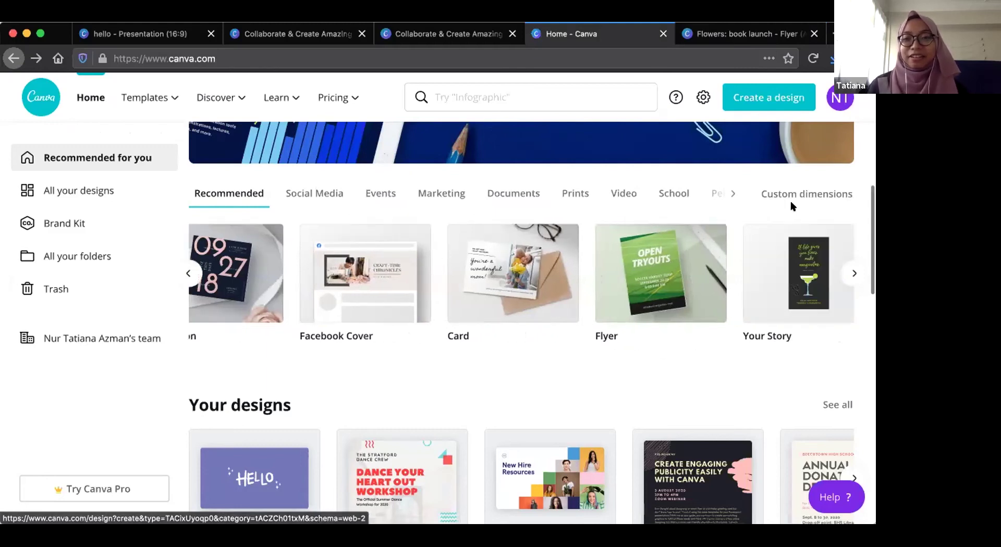
pyautogui.hscroll(2, 801, 250)
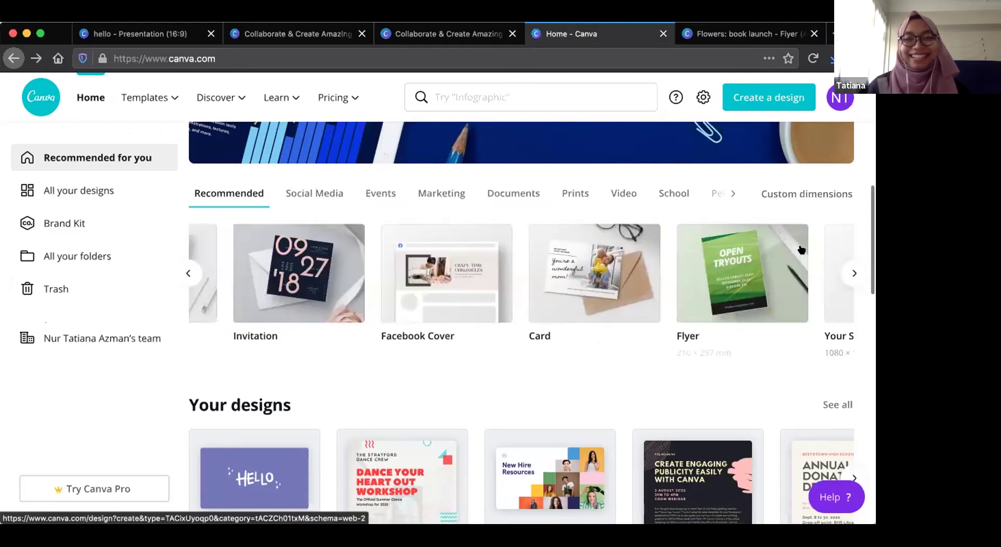
pyautogui.hscroll(5, 649, 309)
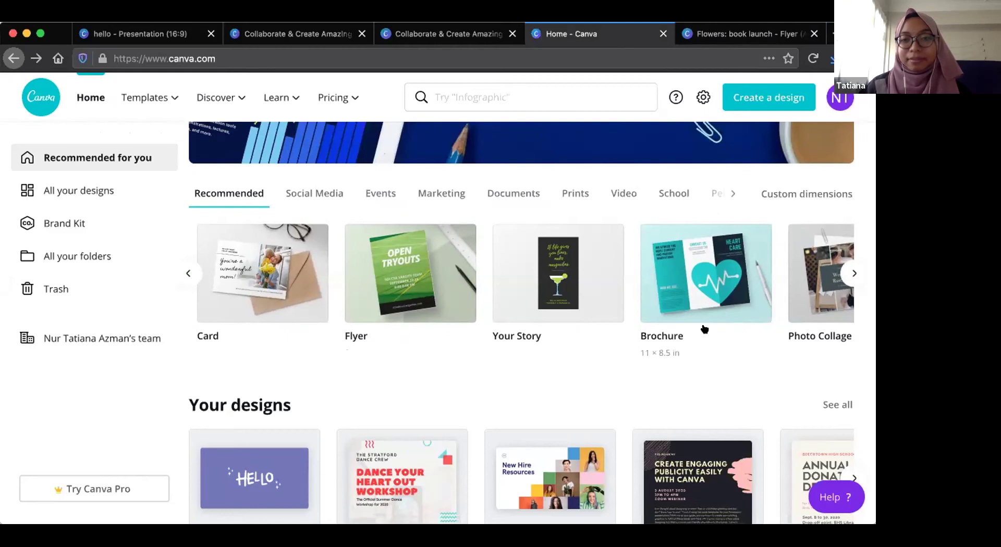
# Examine the custom dimensions option with its width and height fields and the px, in, mm and cm units, leaving them unset.
pyautogui.click(806, 196)
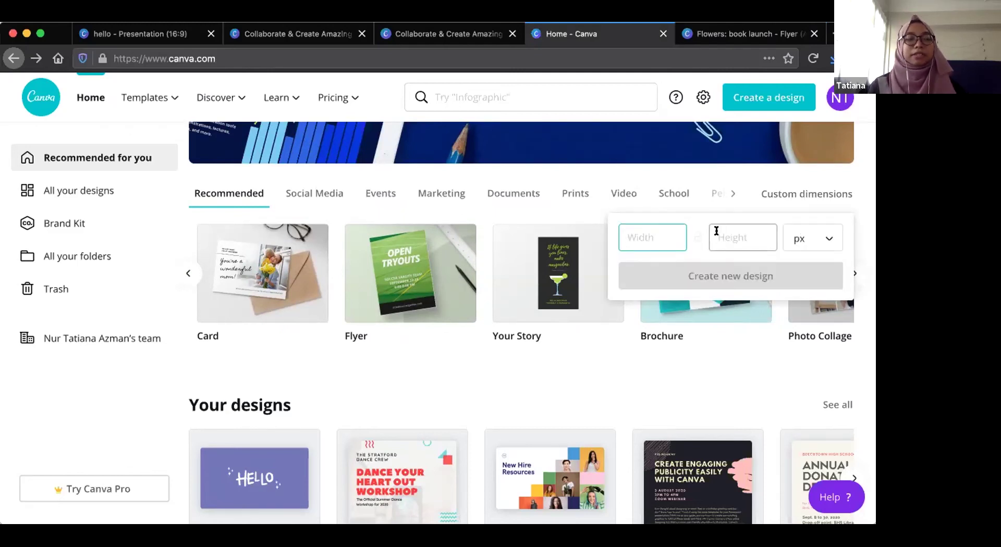
pyautogui.click(808, 243)
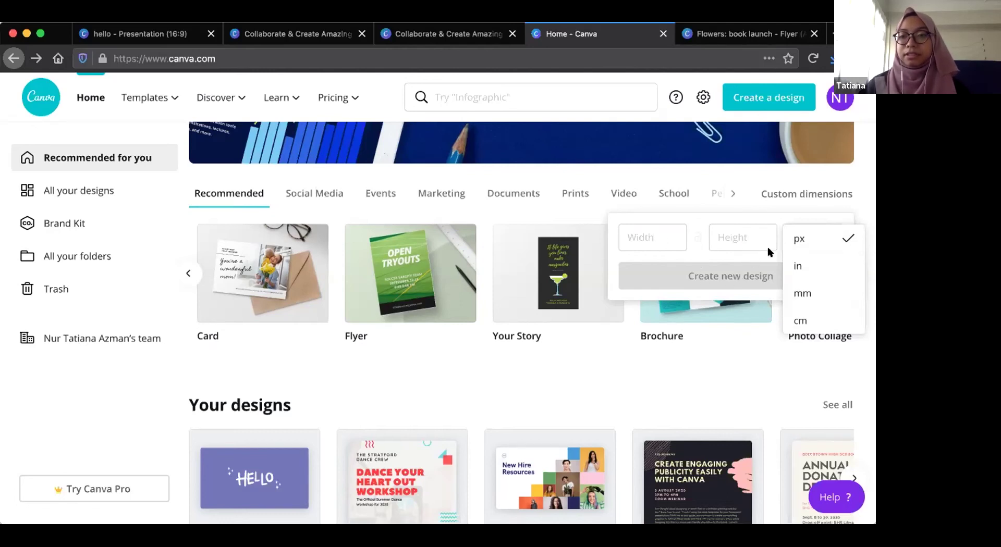
pyautogui.click(731, 253)
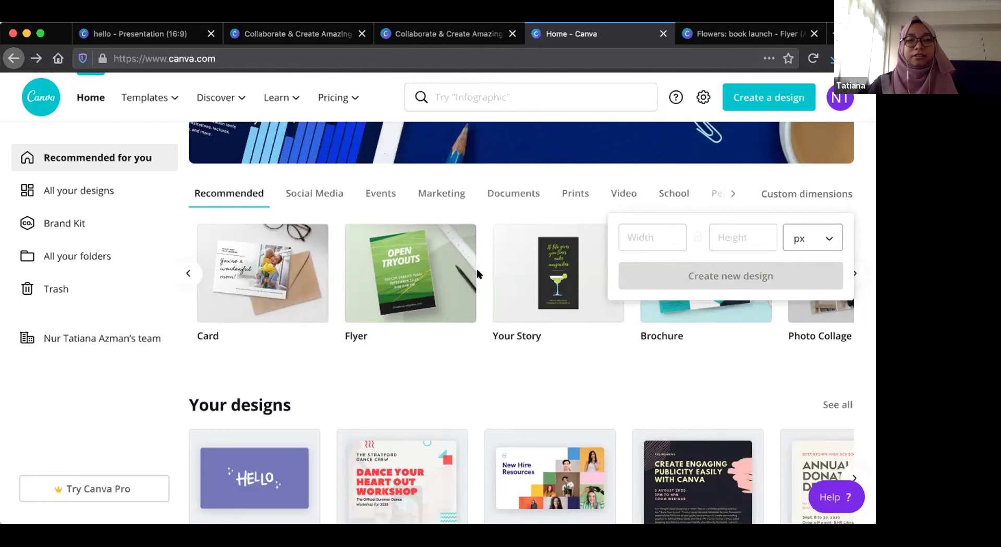
pyautogui.click(768, 202)
# Browse back through the recommended design types from Brochure past Infographic and Logo to Instagram Post.
pyautogui.hscroll(-3, 488, 271)
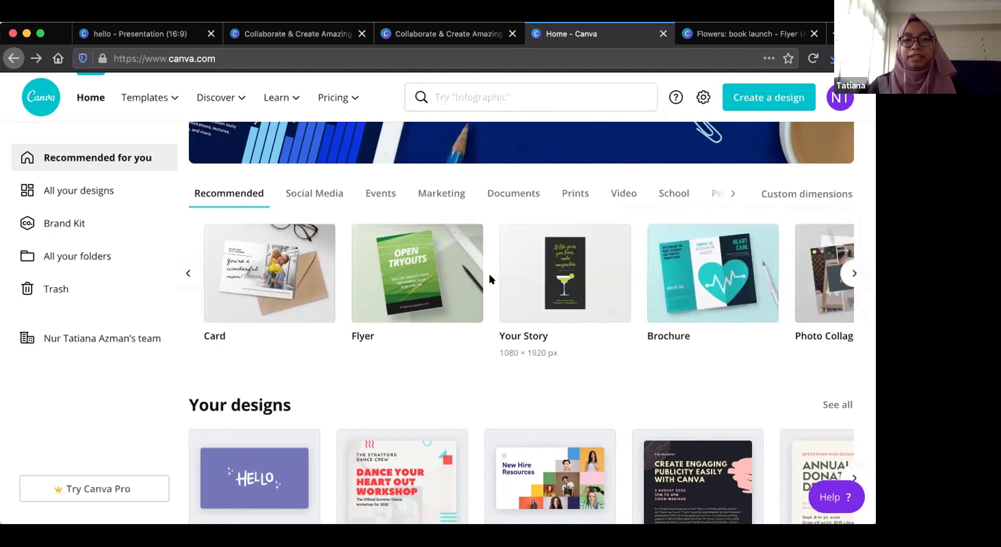
pyautogui.hscroll(-3, 489, 276)
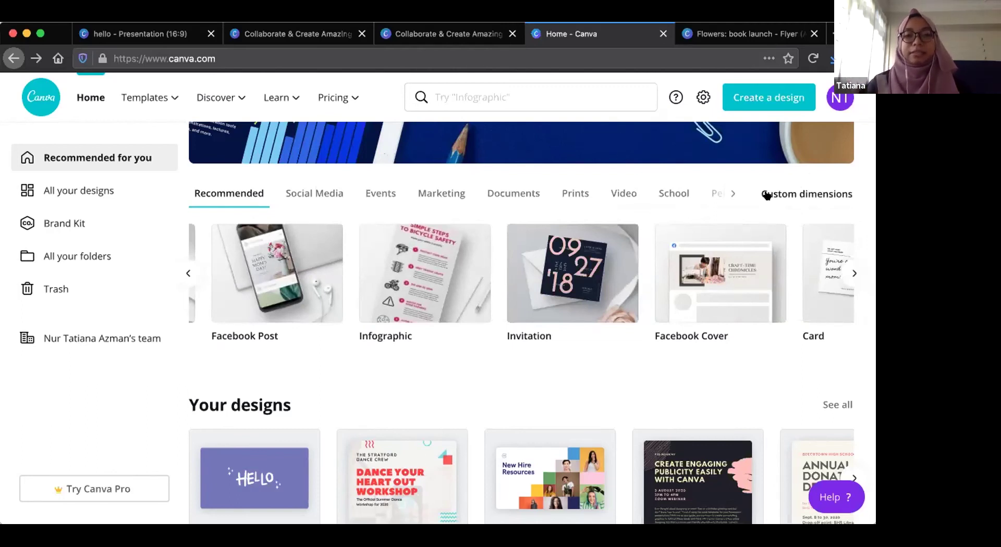
pyautogui.hscroll(-5, 572, 264)
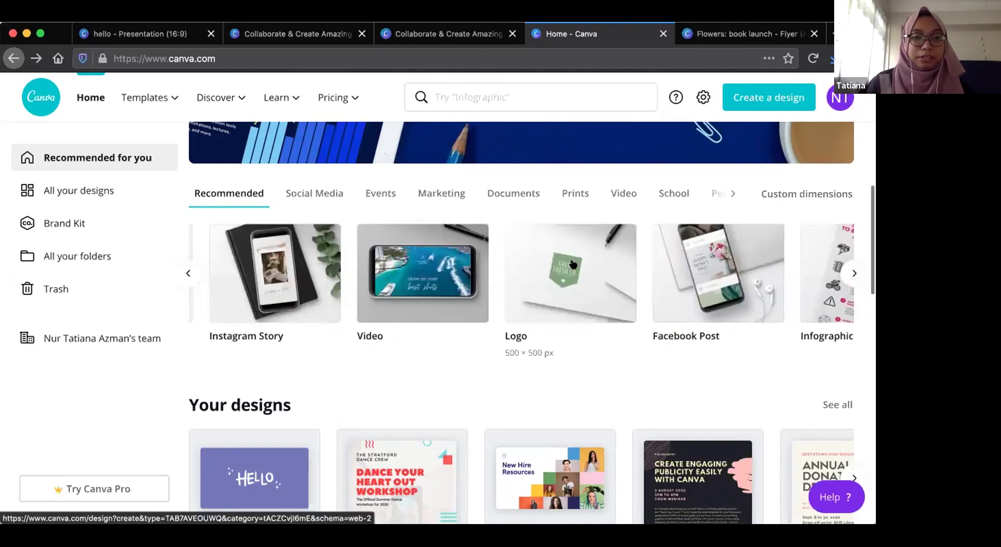
pyautogui.hscroll(-3, 573, 264)
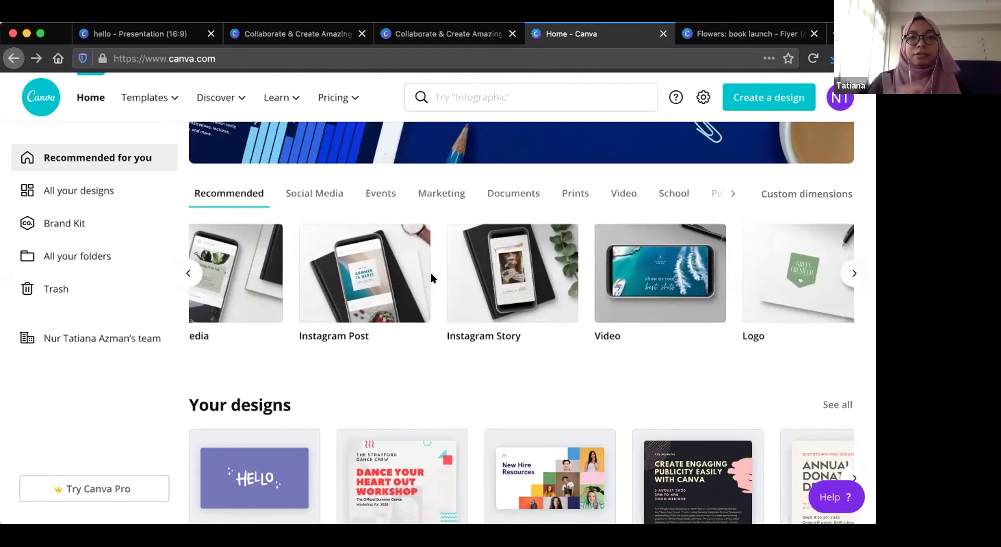
# Return to the book launch flyer and browse the Party, Restaurant, Band and Club flyer templates.
pyautogui.click(739, 32)
pyautogui.scroll(-3, 108, 267)
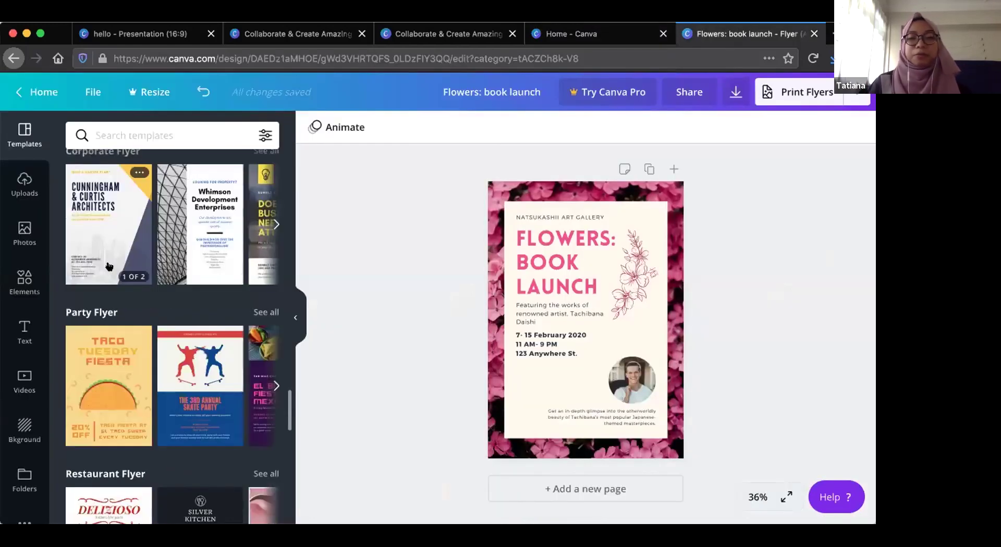
pyautogui.scroll(-4, 184, 307)
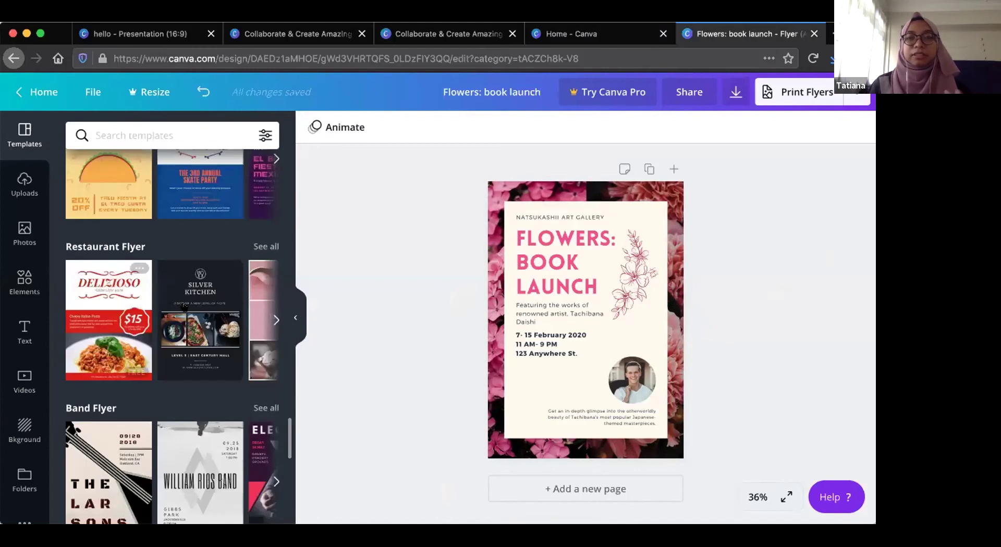
pyautogui.scroll(-3, 184, 307)
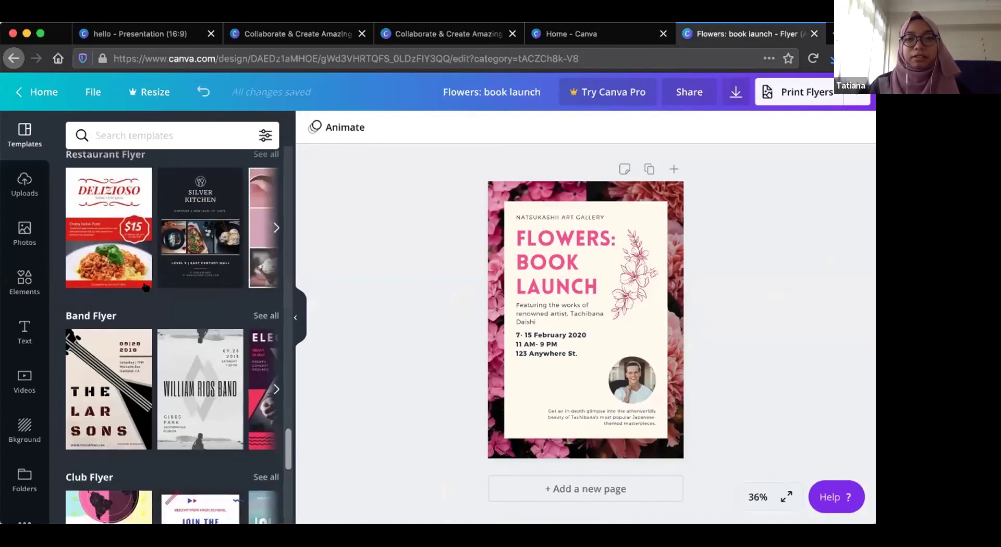
# Go back to the Canva home page and open the custom dimensions fields for a new design.
pyautogui.click(598, 34)
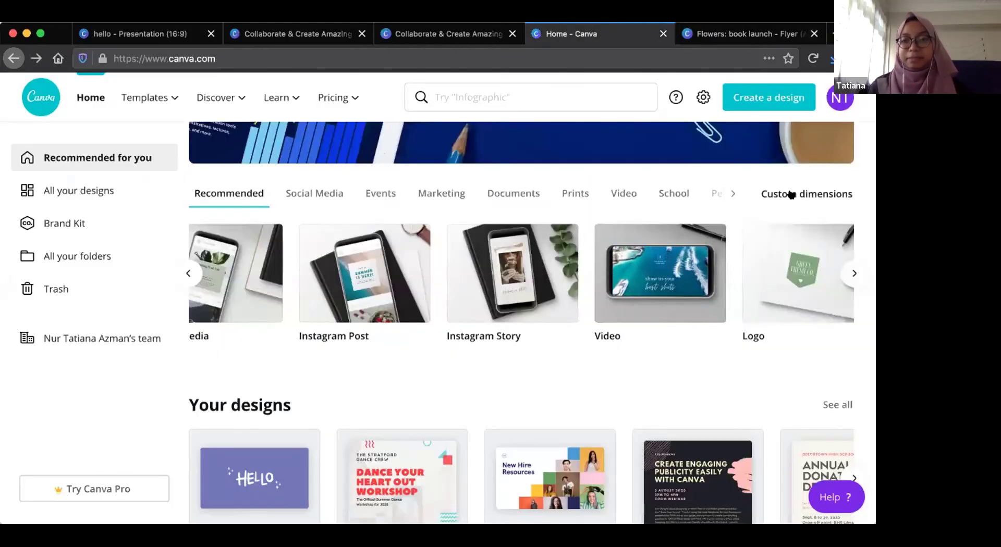
pyautogui.click(785, 195)
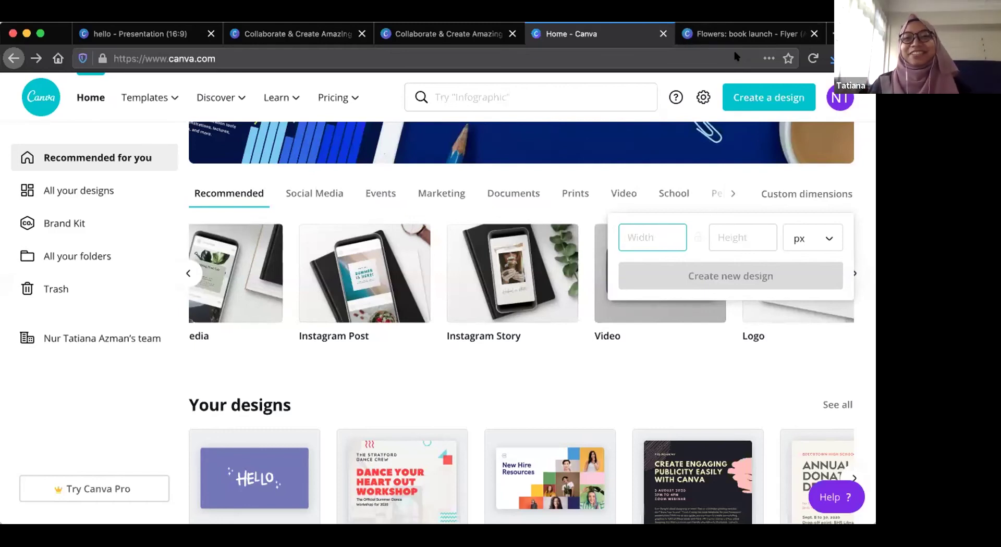
# Add the premium photo of a row of pink flowers on stems to the book launch flyer and align it with the page's upper-left corner.
pyautogui.click(740, 33)
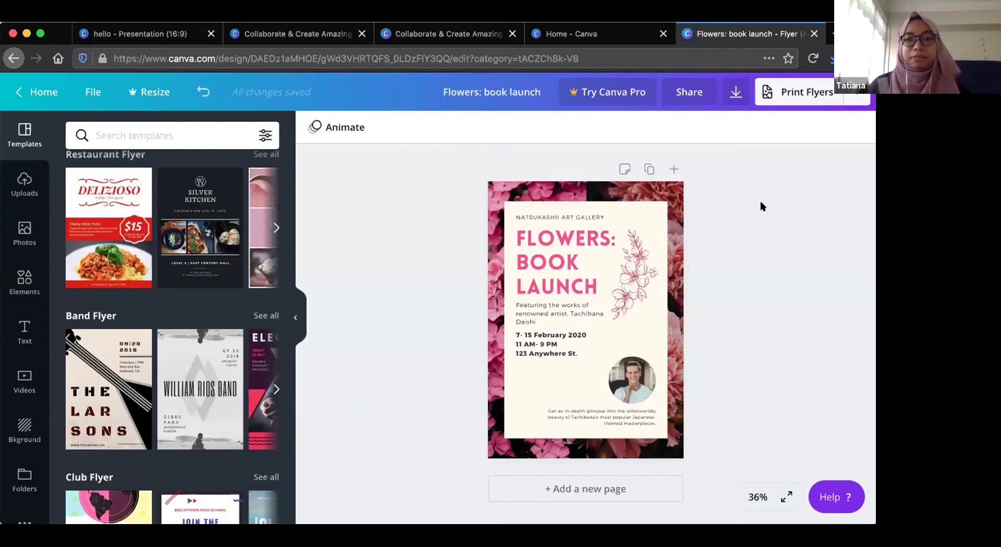
pyautogui.click(686, 242)
pyautogui.click(25, 233)
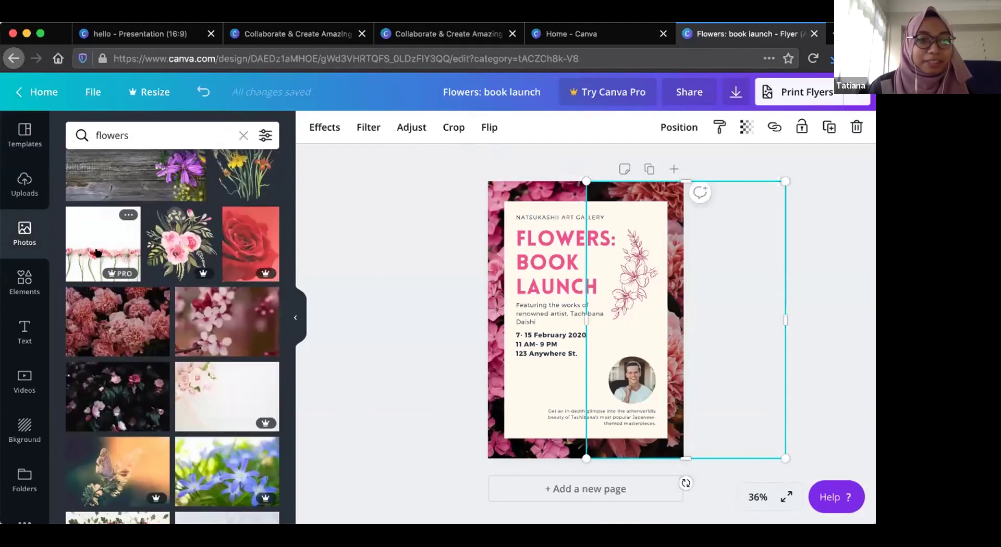
pyautogui.click(95, 253)
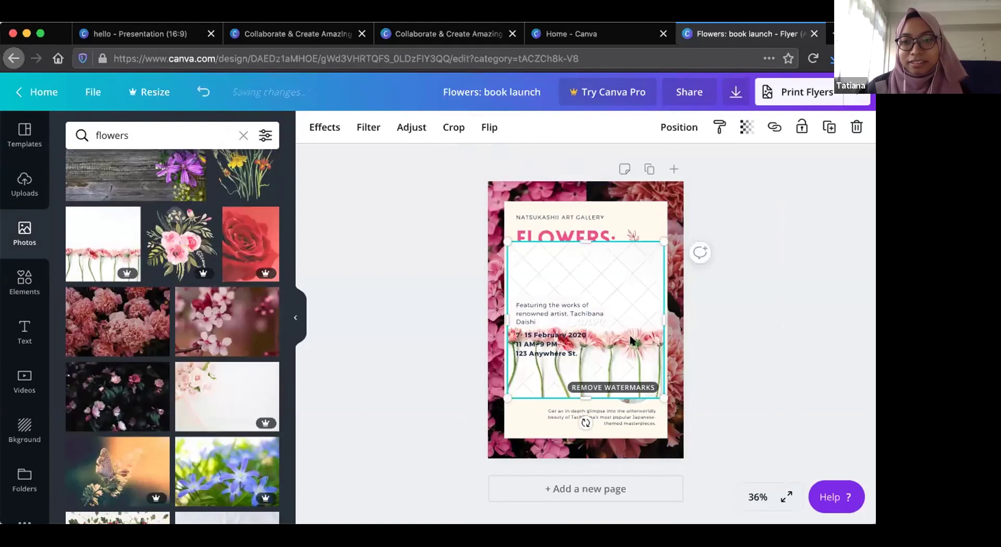
pyautogui.moveTo(631, 339); pyautogui.dragTo(633, 295)
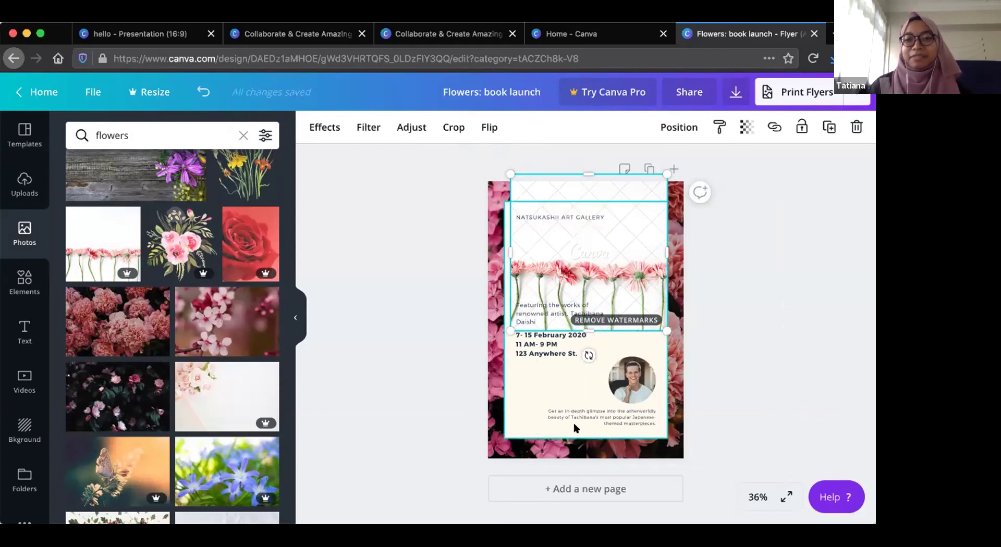
pyautogui.moveTo(633, 253); pyautogui.dragTo(609, 262)
# Review the flyer's download options with the premium image included, close them and remove the added flower photo.
pyautogui.click(855, 93)
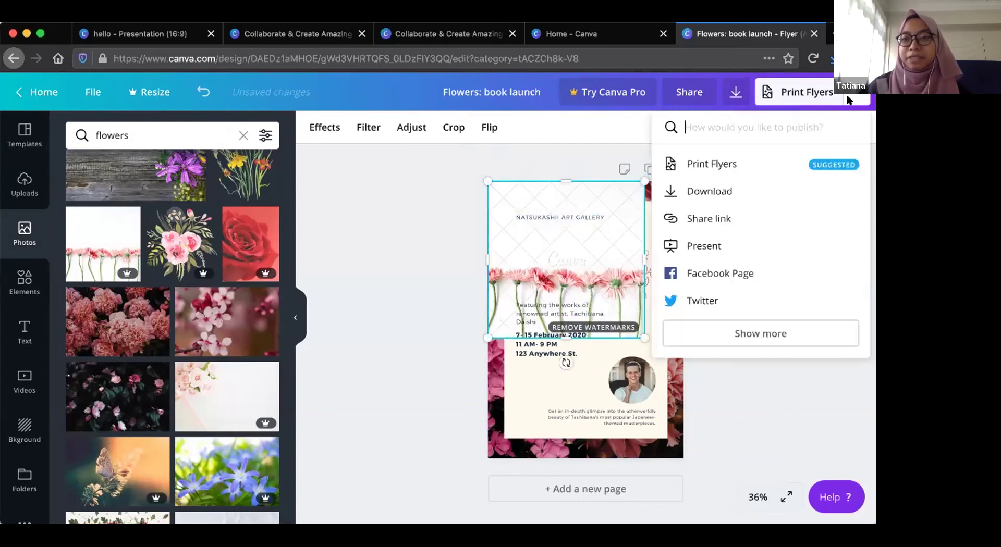
pyautogui.click(702, 193)
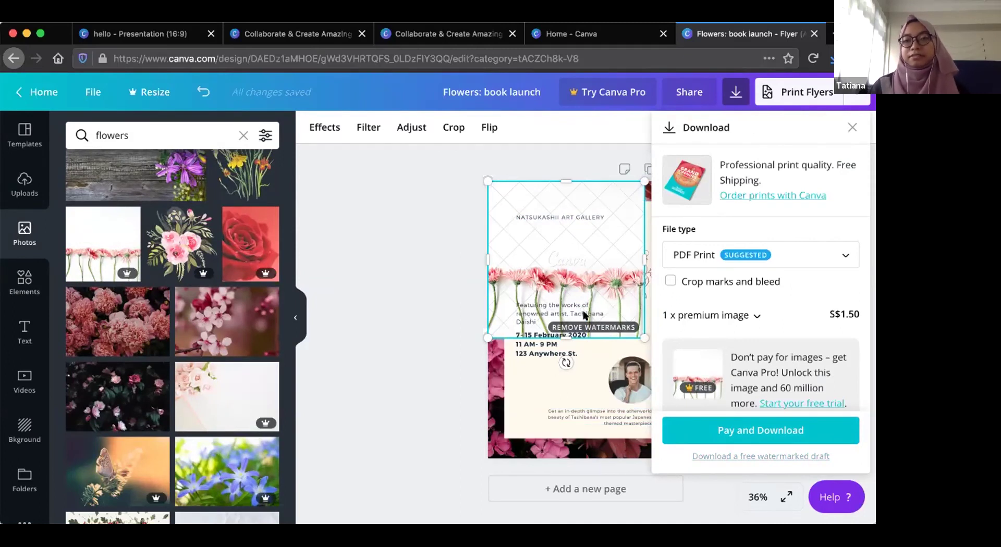
pyautogui.click(852, 126)
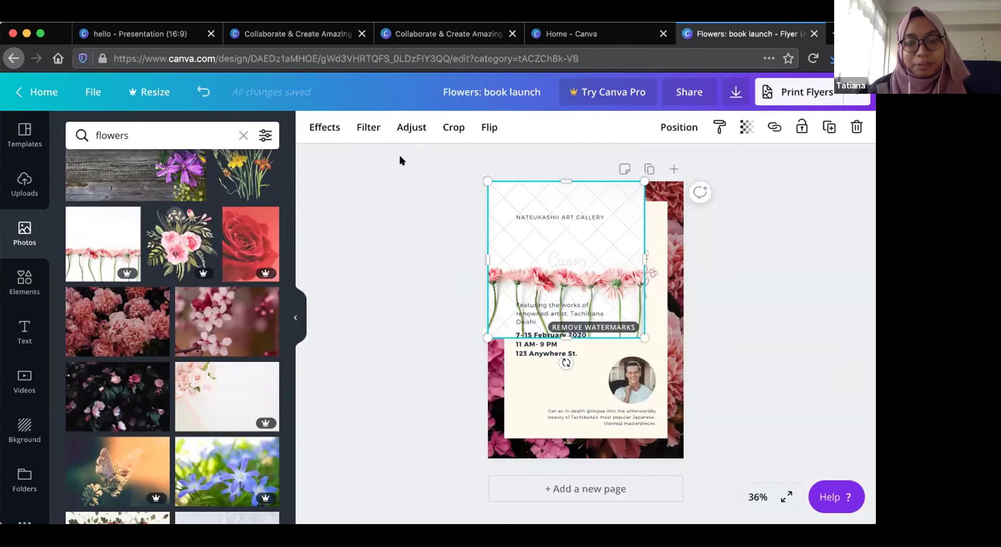
pyautogui.press('super+z')
# Browse the recently used and popular fonts offered for the "FLOWERS: BOOK LAUNCH" title, keep Lovelo and deselect the title.
pyautogui.click(346, 130)
pyautogui.scroll(-1, 243, 302)
pyautogui.scroll(1, 242, 303)
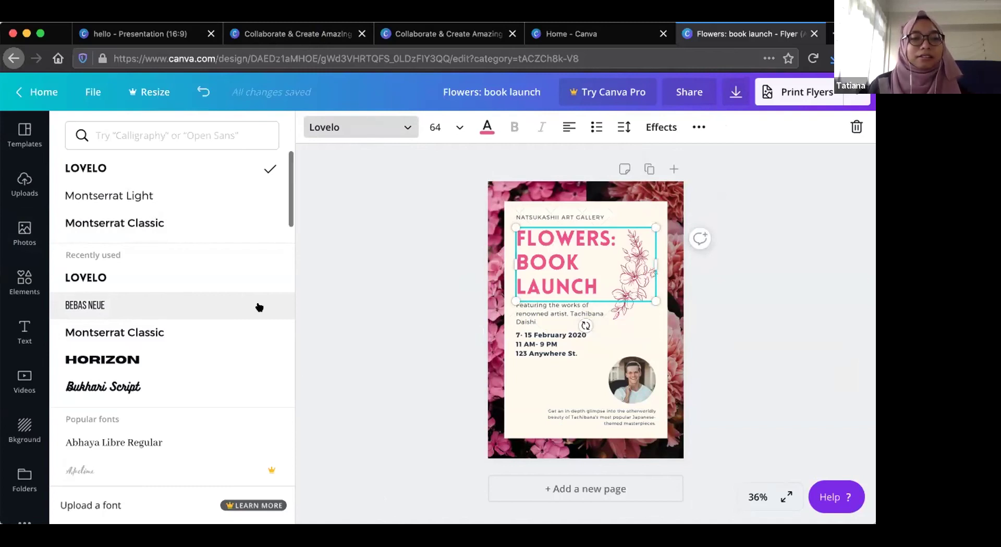
pyautogui.scroll(-5, 259, 307)
pyautogui.scroll(-6, 259, 307)
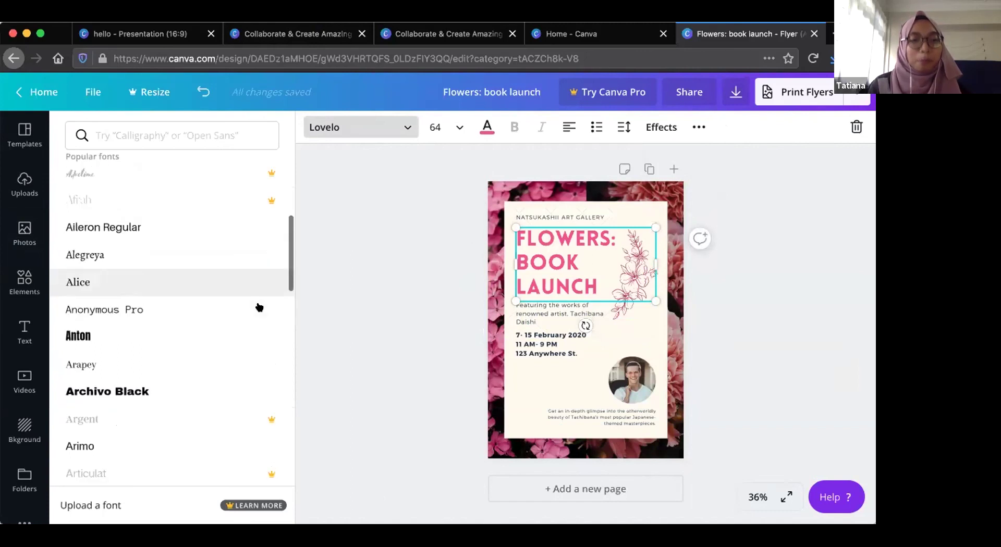
pyautogui.scroll(-4, 259, 307)
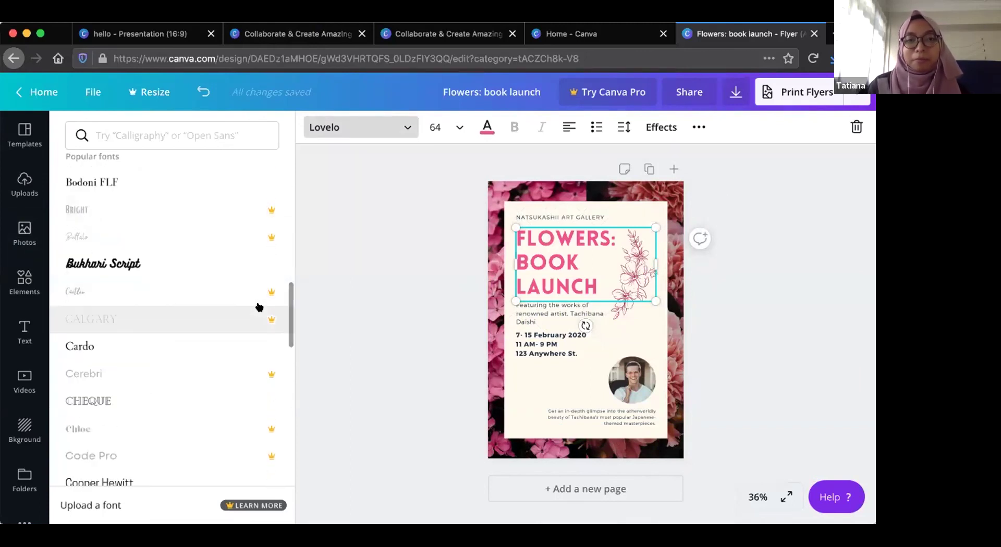
pyautogui.scroll(-4, 259, 307)
pyautogui.scroll(-1, 259, 307)
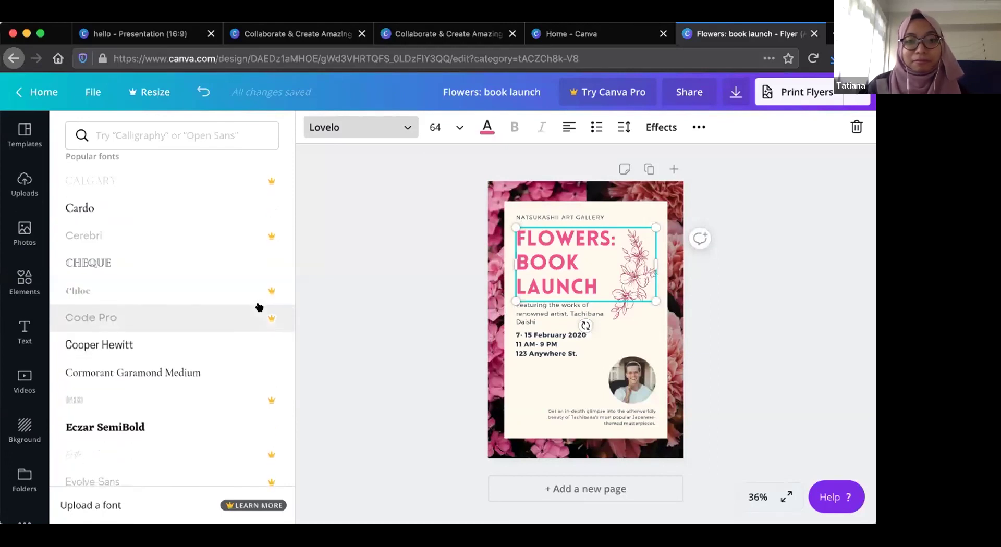
pyautogui.scroll(-8, 259, 306)
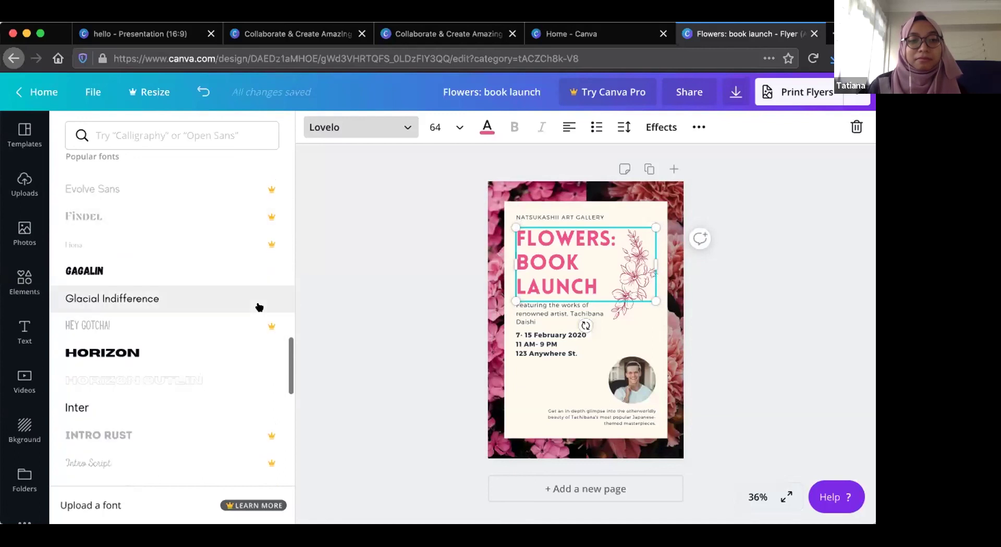
pyautogui.scroll(-10, 260, 307)
pyautogui.click(532, 255)
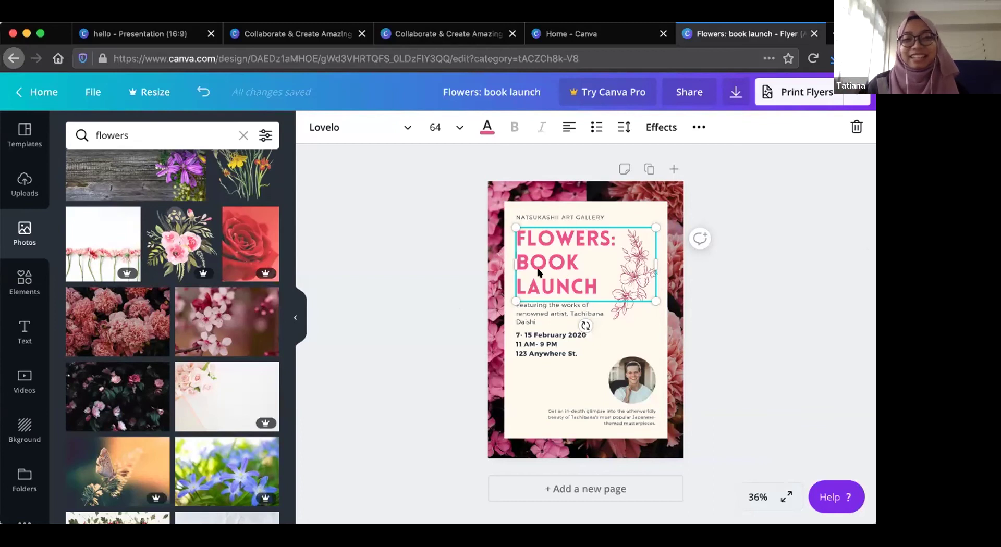
pyautogui.click(715, 317)
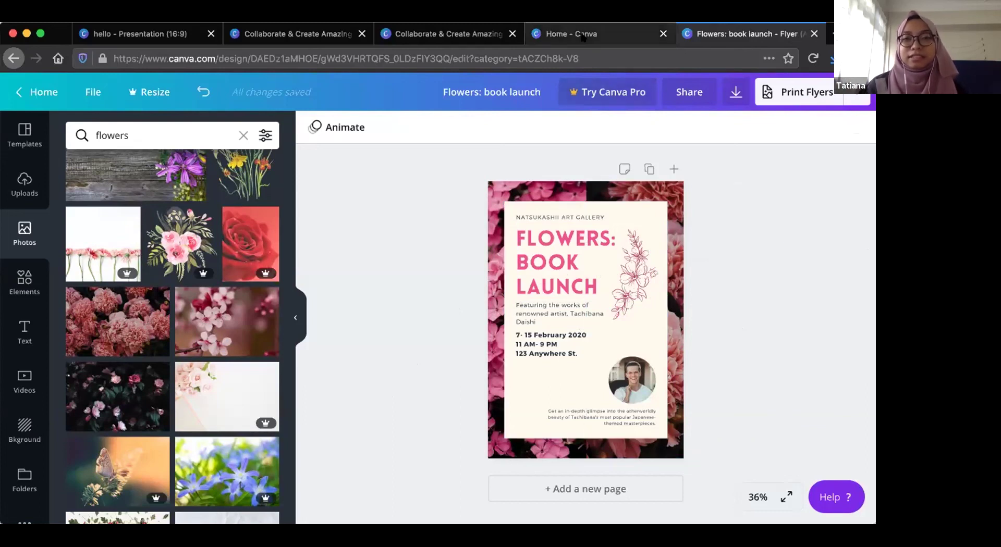
# From the Canva home page, return to the start of the recommended design types and create a blank 1920 × 1080 px Presentation.
pyautogui.click(598, 37)
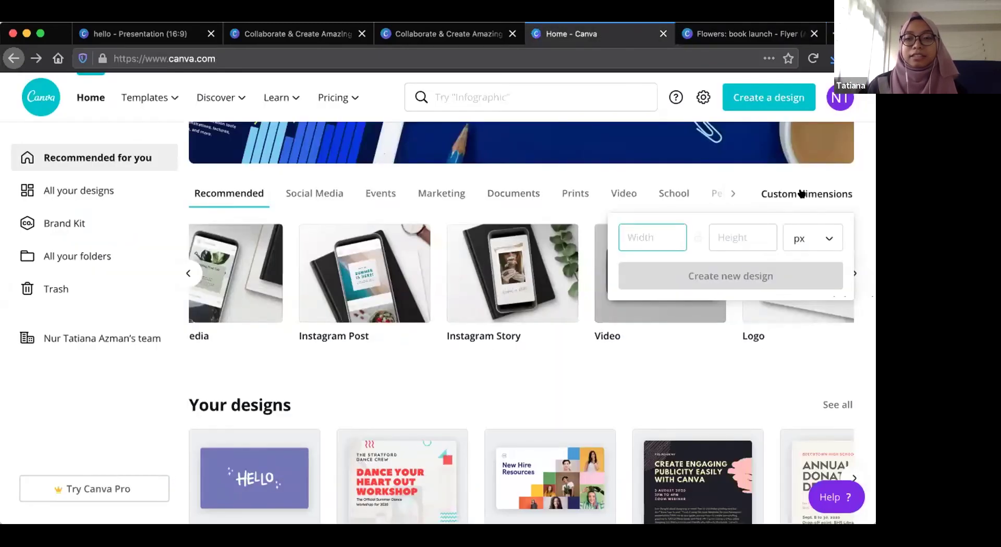
pyautogui.hscroll(-3, 276, 284)
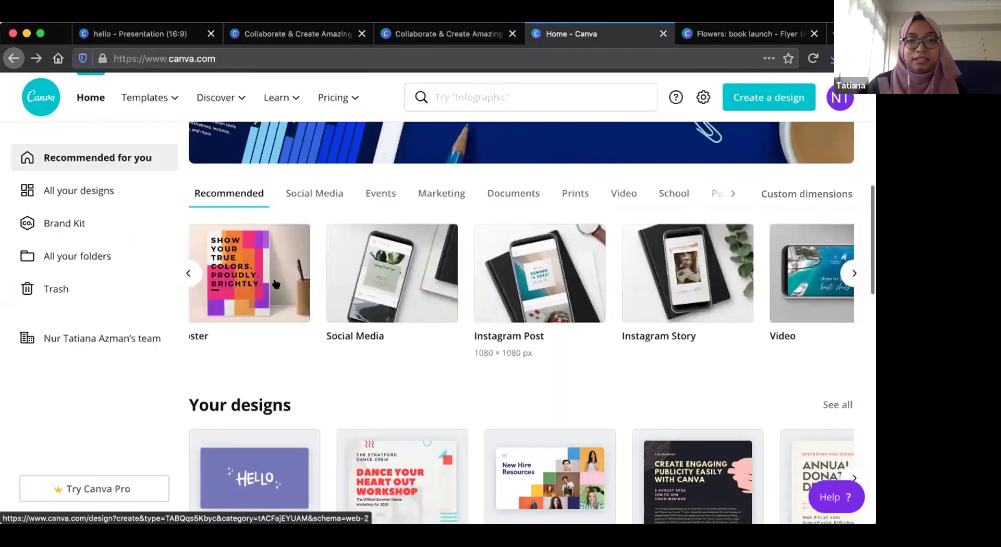
pyautogui.click(187, 272)
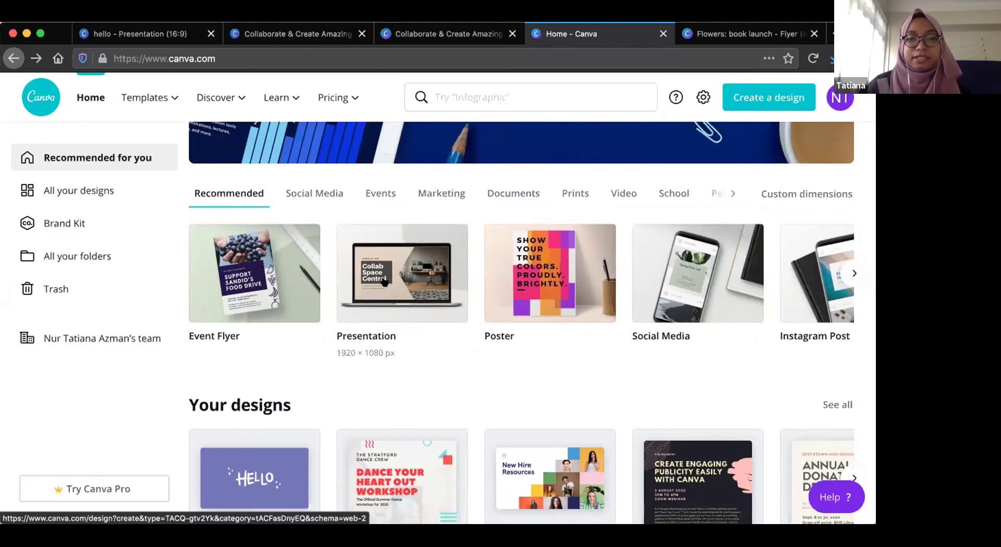
pyautogui.click(391, 265)
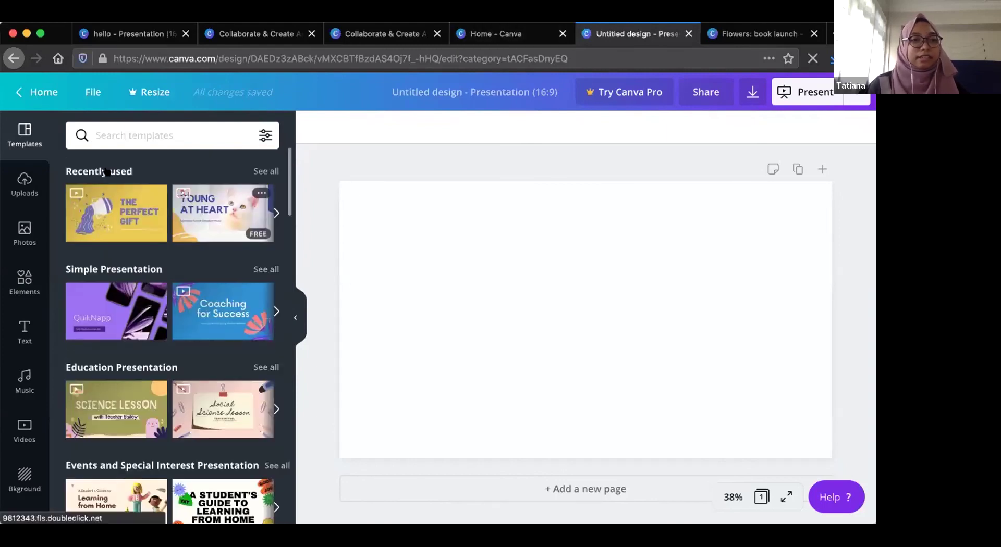
# Browse the presentation template categories from Recently used through Cool Presentation and return to the Animated Presentation group.
pyautogui.scroll(-3, 125, 249)
pyautogui.scroll(-3, 113, 302)
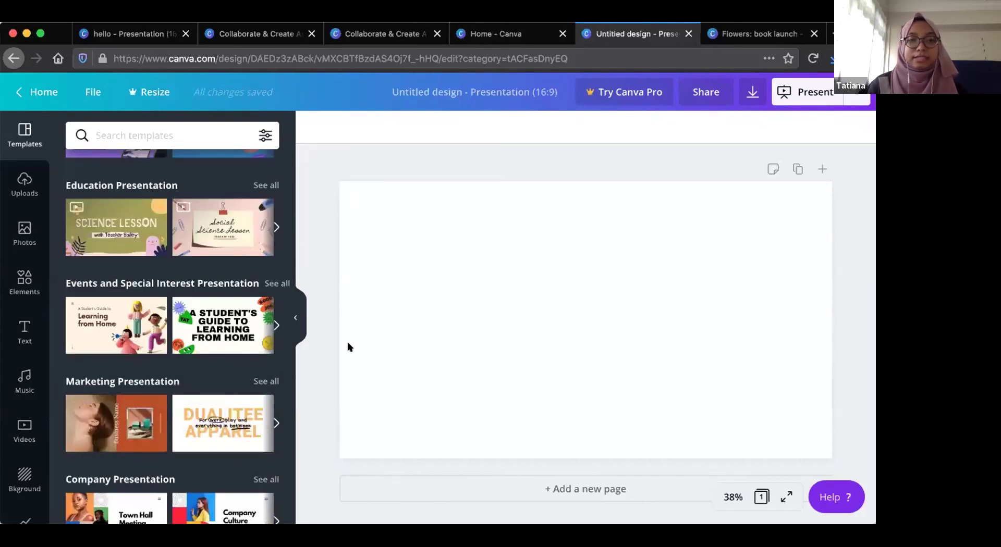
pyautogui.scroll(-5, 228, 364)
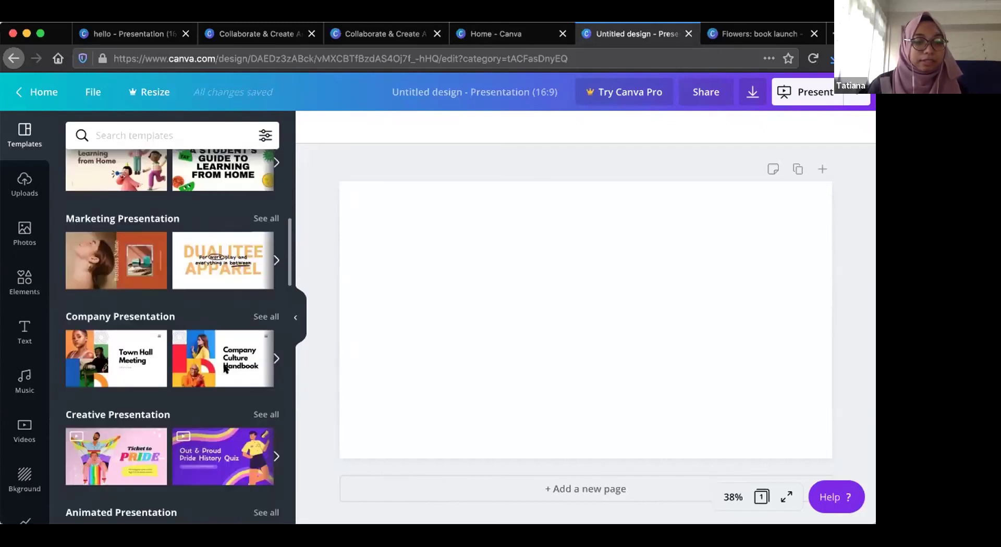
pyautogui.scroll(-3, 225, 368)
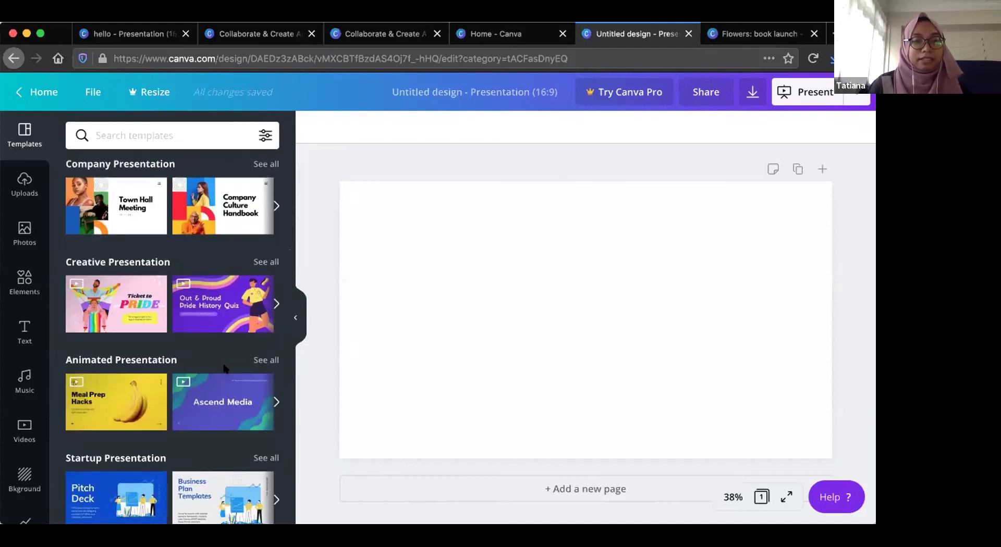
pyautogui.scroll(-9, 225, 369)
pyautogui.scroll(4, 226, 369)
pyautogui.scroll(-2, 222, 370)
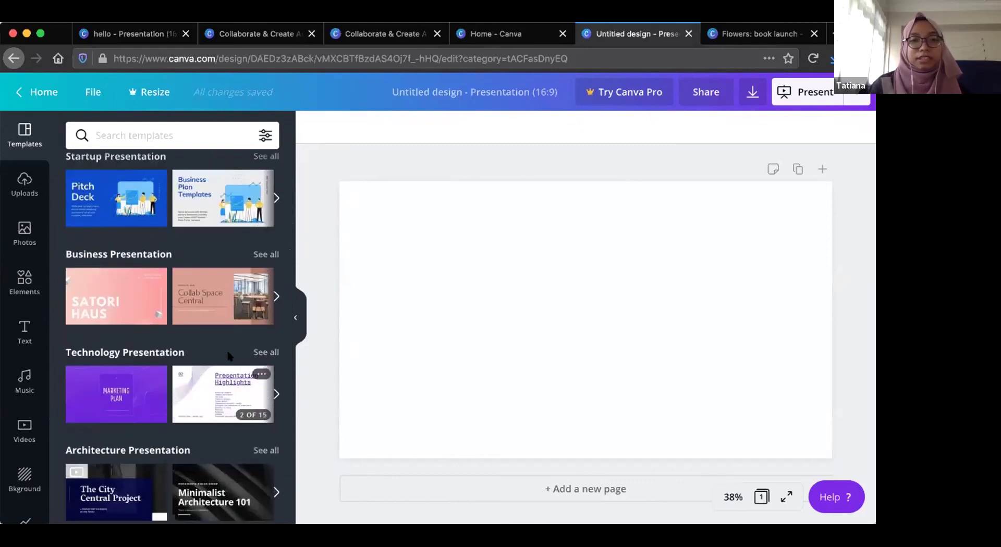
pyautogui.scroll(-3, 225, 368)
pyautogui.scroll(-2, 230, 354)
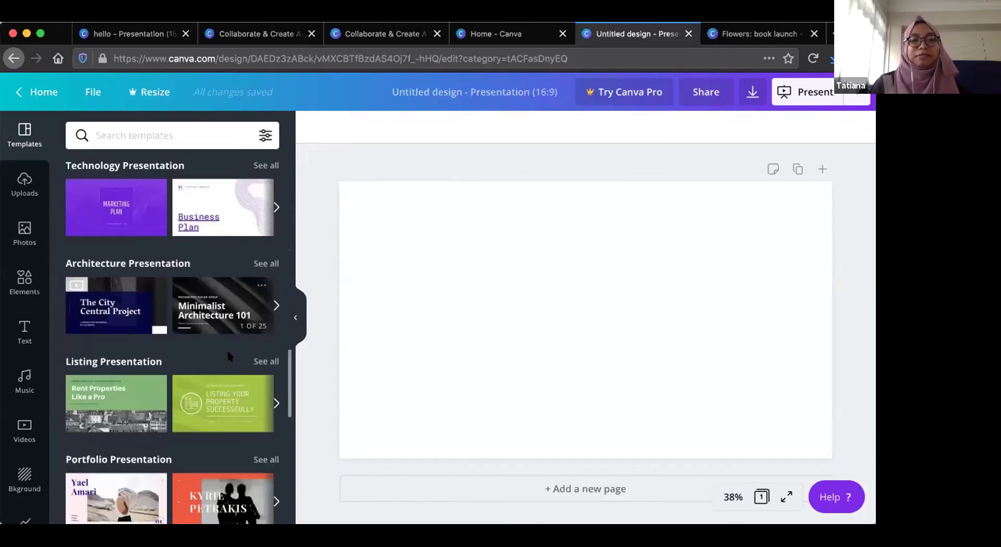
pyautogui.scroll(-4, 226, 348)
pyautogui.scroll(-5, 228, 356)
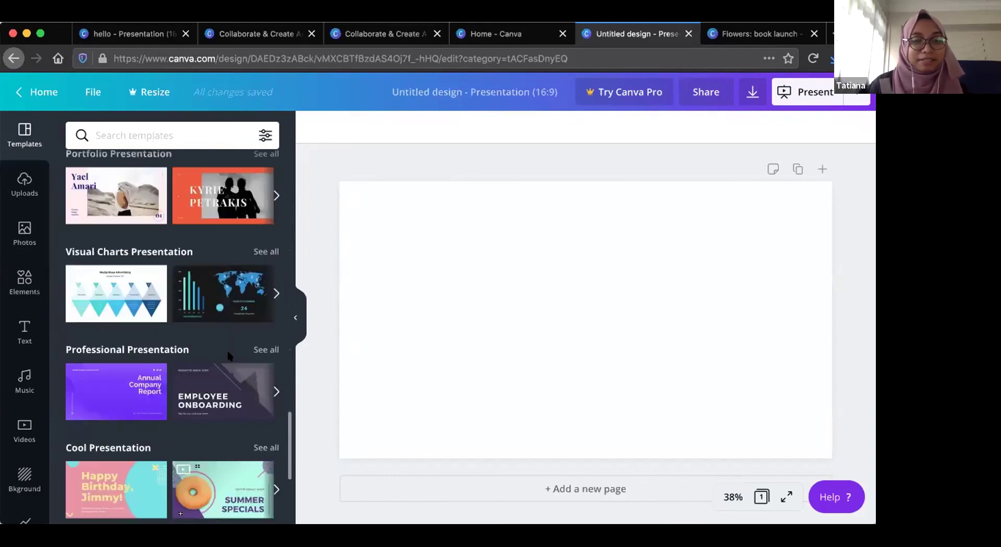
pyautogui.scroll(5, 227, 357)
pyautogui.scroll(15, 228, 356)
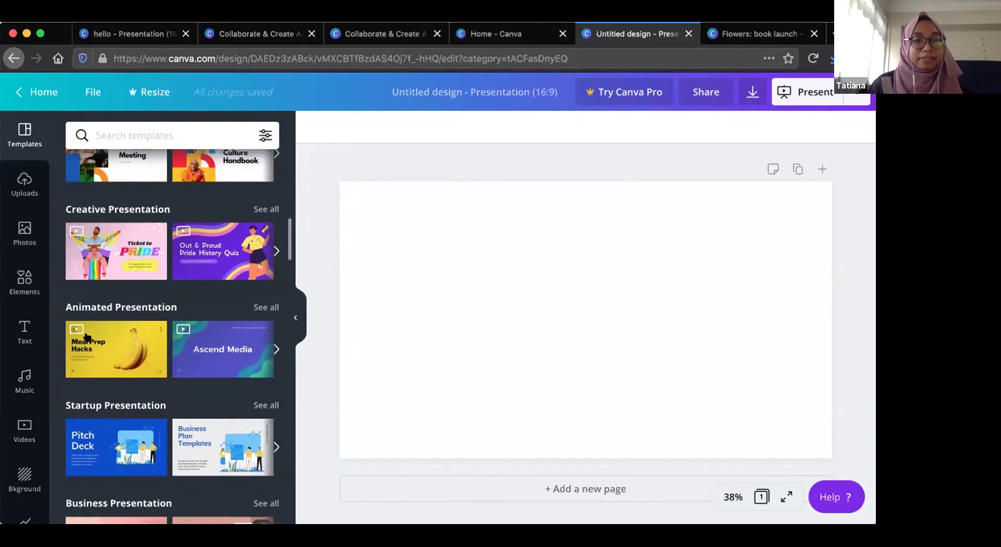
# Apply all 10 pages of the animated "Meal Prep Hacks" food video template to the blank presentation.
pyautogui.moveTo(128, 352)
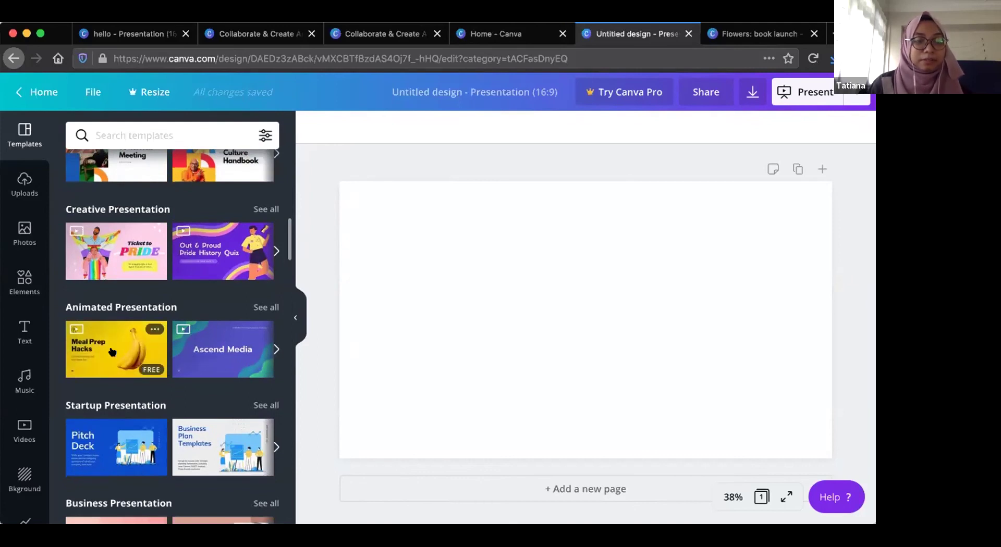
pyautogui.click(112, 352)
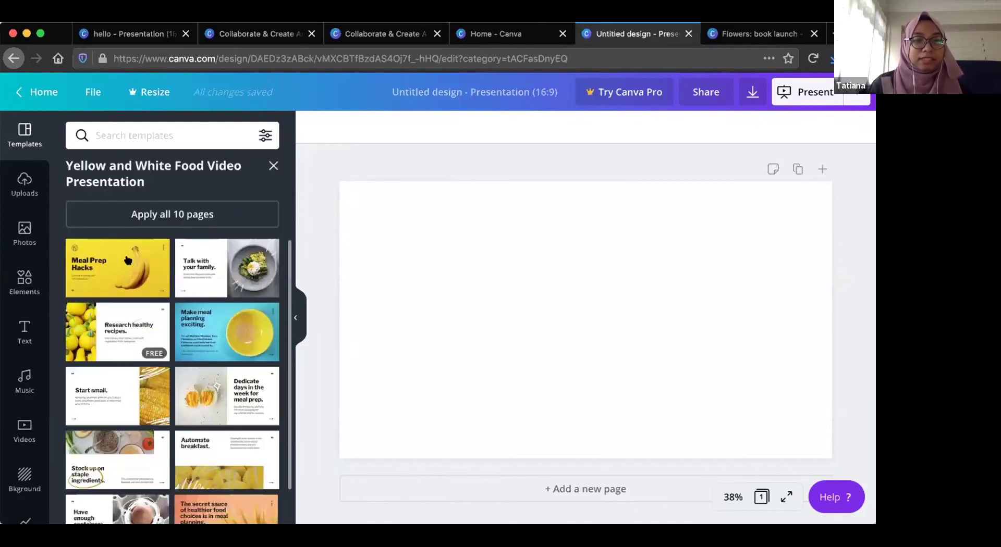
pyautogui.click(177, 213)
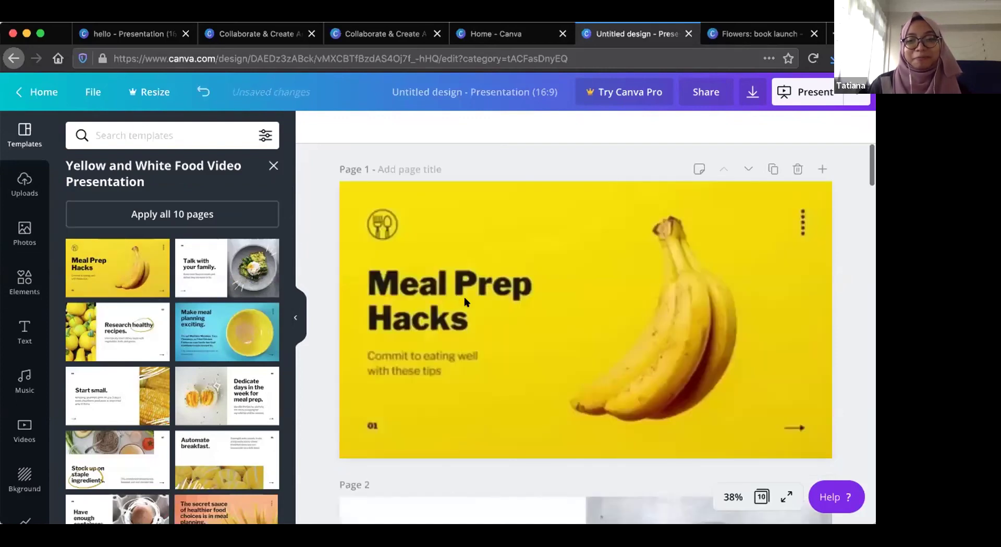
# Look over the applied template pages and open the presentation's publishing options.
pyautogui.scroll(-2, 310, 356)
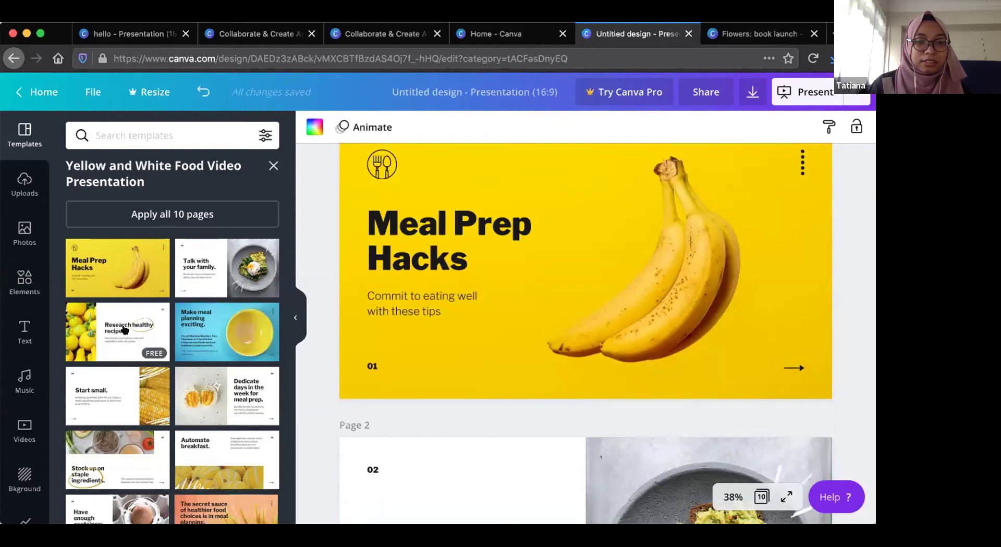
pyautogui.scroll(-1, 243, 392)
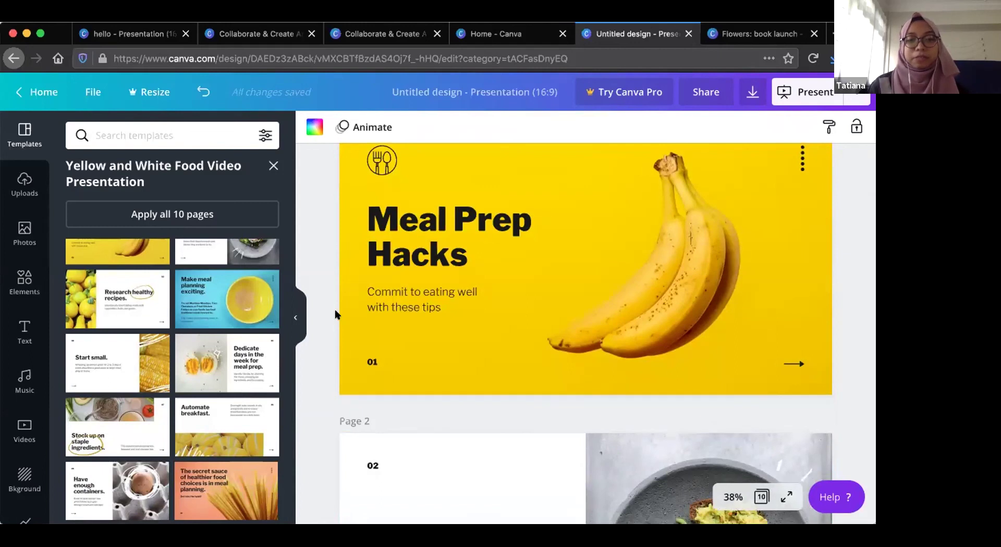
pyautogui.scroll(-5, 336, 315)
pyautogui.scroll(5, 335, 314)
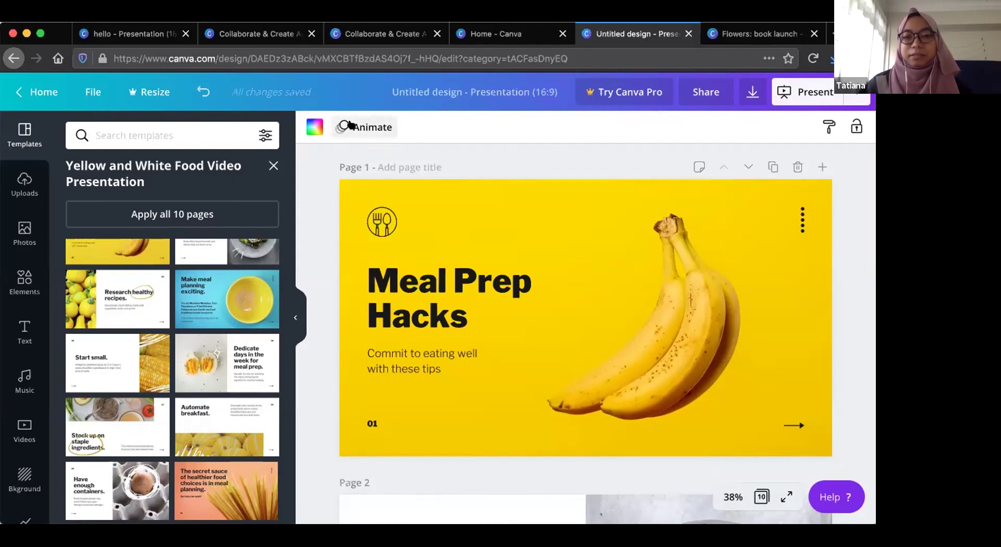
pyautogui.click(855, 97)
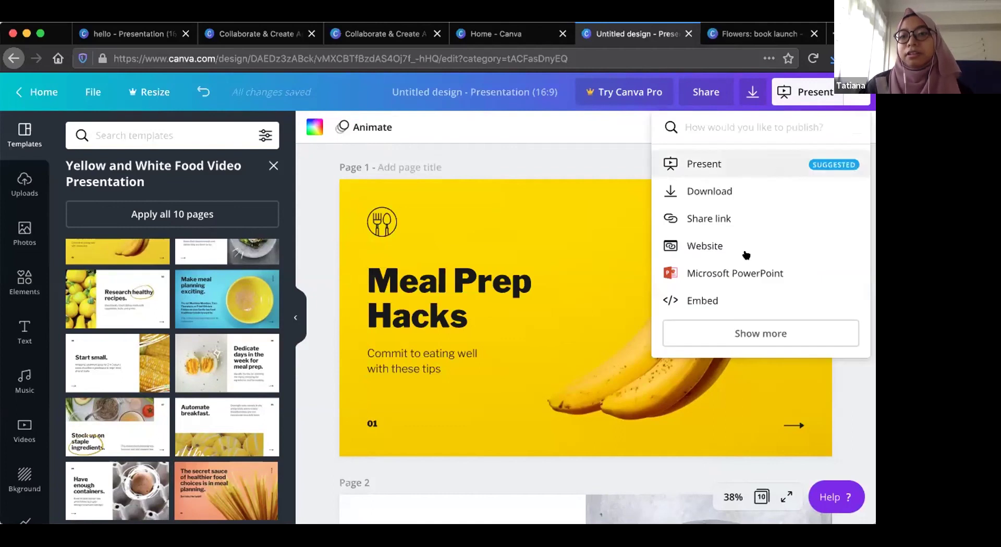
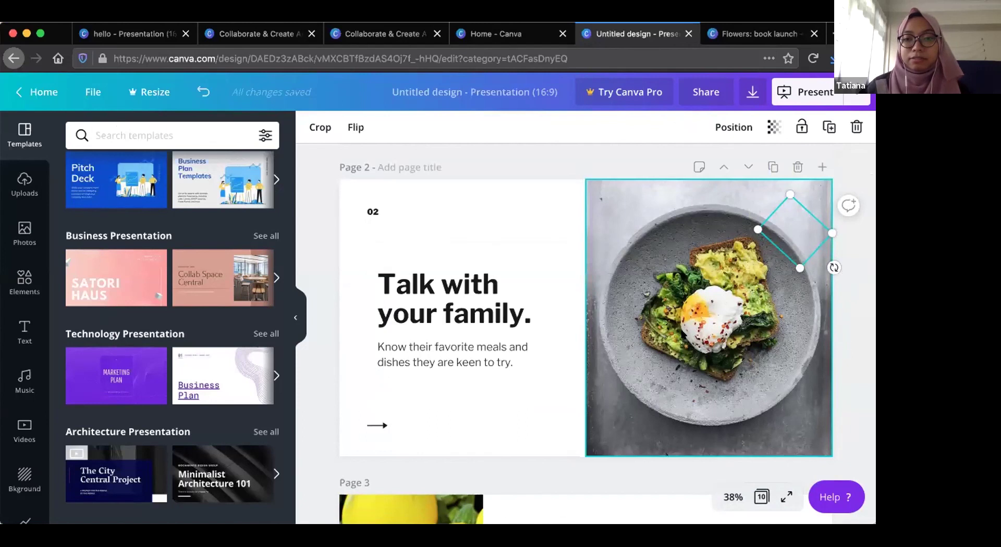
# Return to page 1 and play its banana background video.
pyautogui.scroll(1, 695, 350)
pyautogui.click(573, 308)
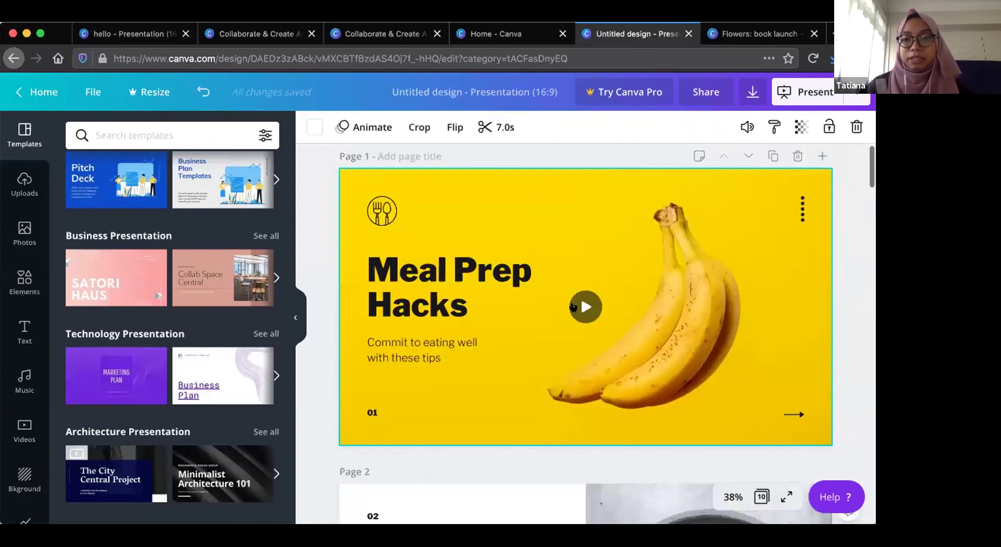
pyautogui.click(586, 311)
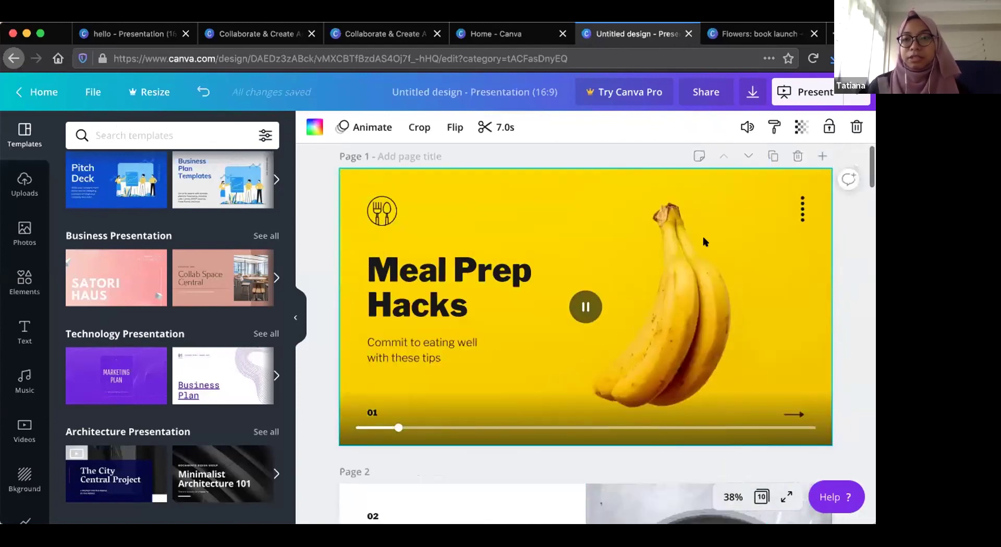
# Review the file types offered for downloading the presentation, keep MP4 Video and close the download settings.
pyautogui.click(851, 99)
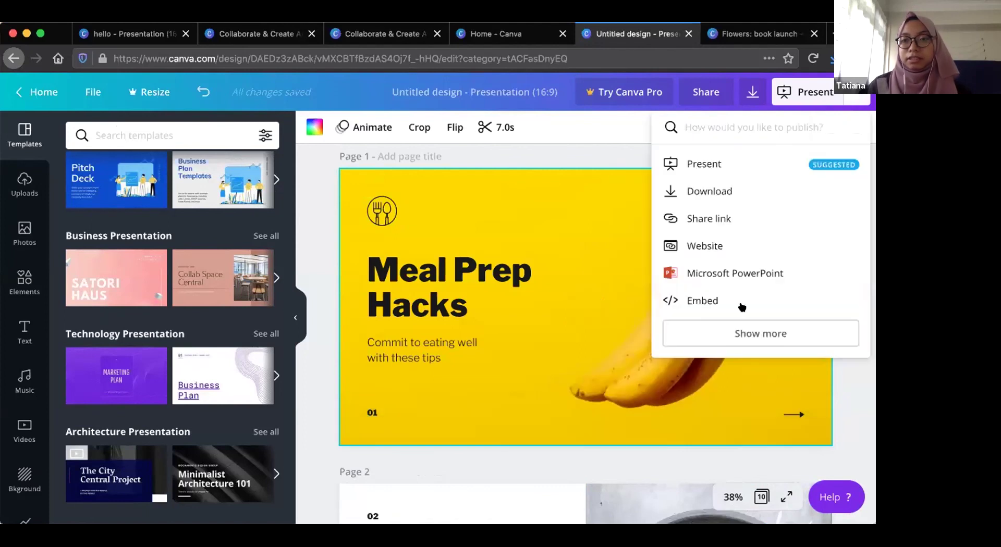
pyautogui.click(728, 191)
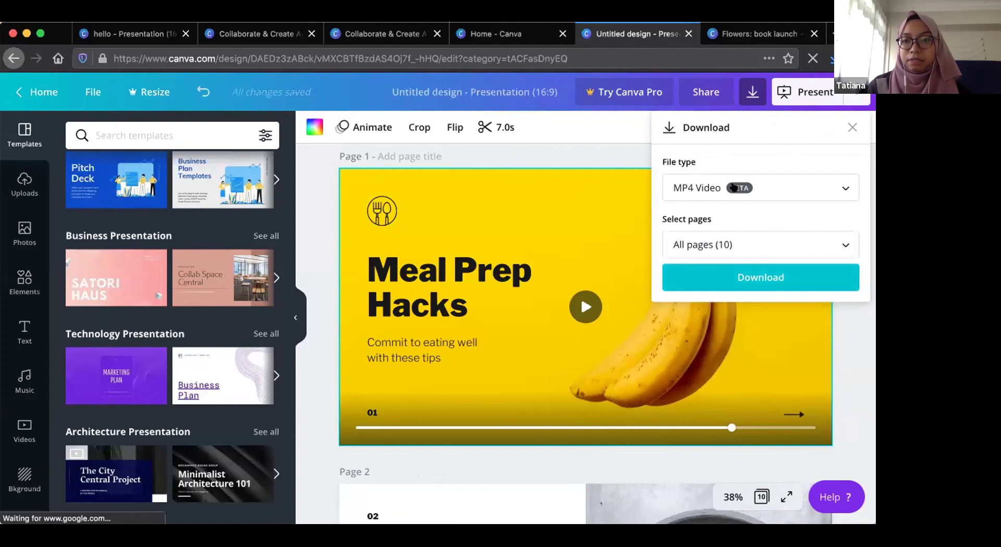
pyautogui.click(732, 188)
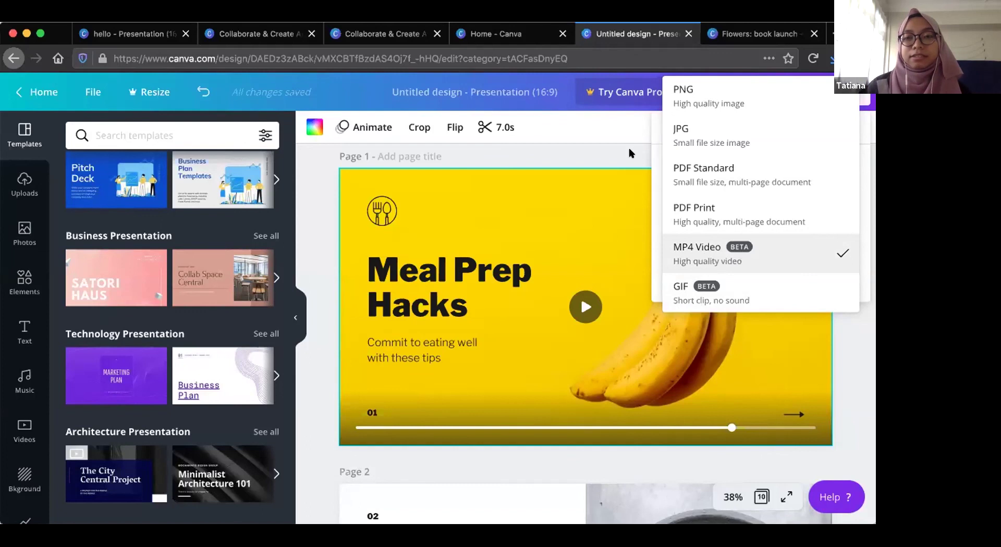
pyautogui.press('Escape')
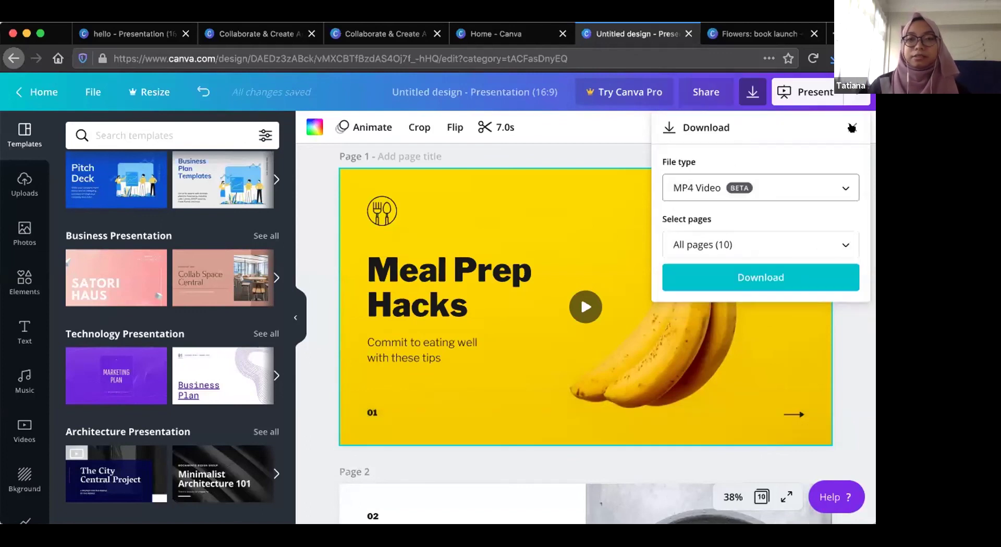
pyautogui.click(852, 128)
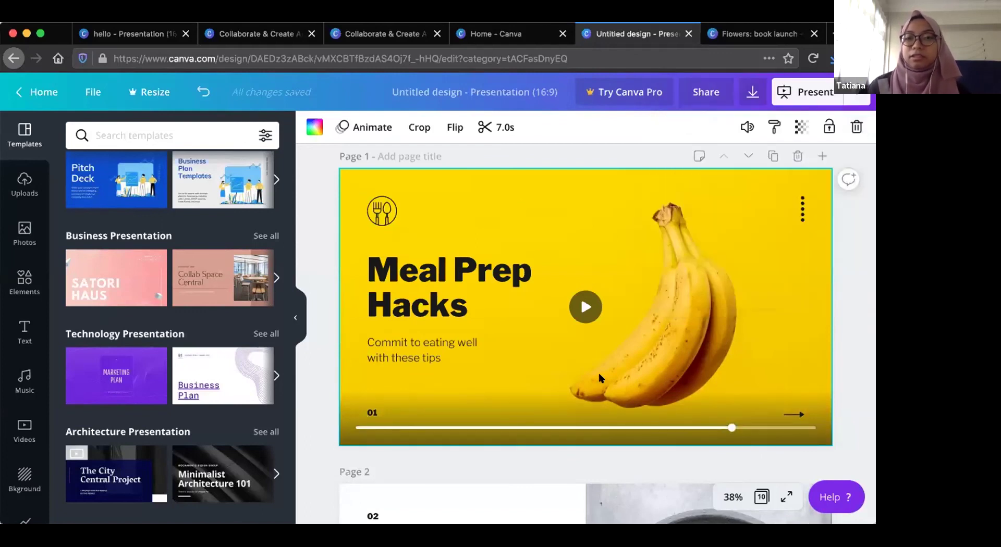
pyautogui.scroll(-2, 599, 378)
pyautogui.scroll(2, 599, 375)
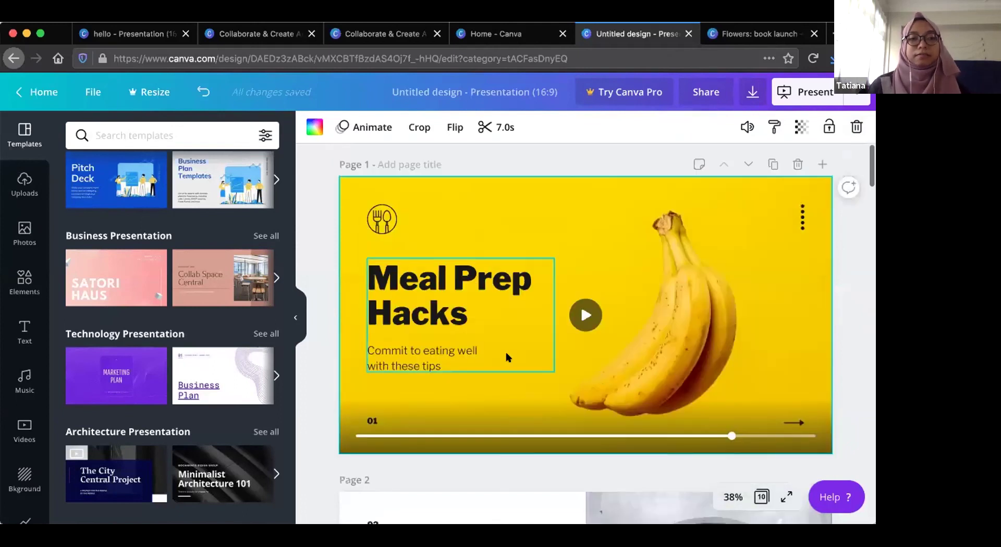
pyautogui.scroll(-4, 531, 296)
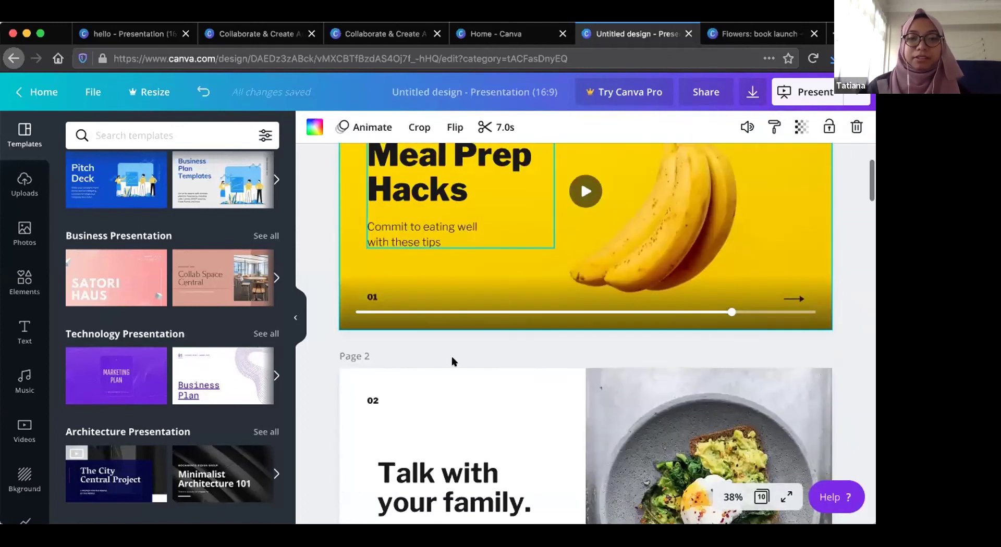
pyautogui.scroll(4, 324, 331)
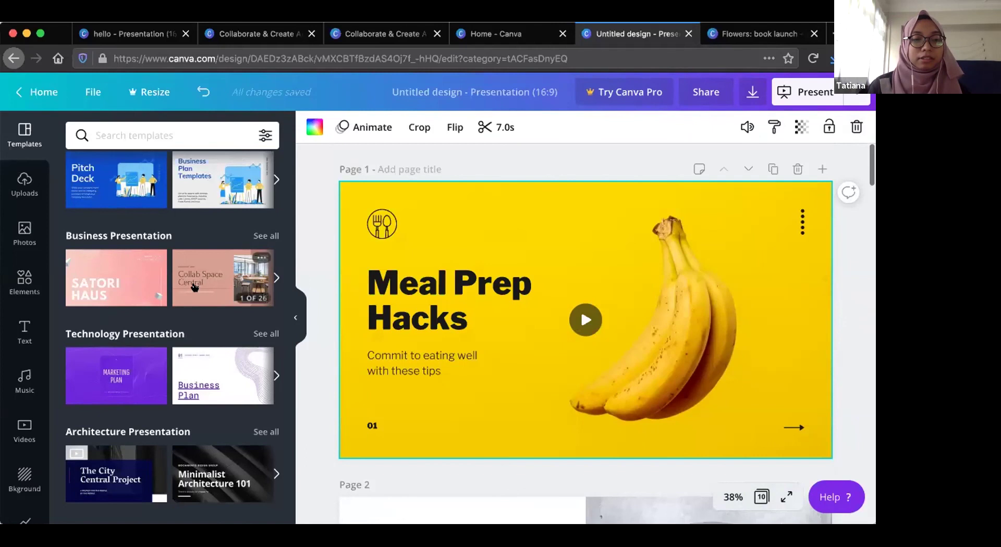
pyautogui.scroll(8, 192, 283)
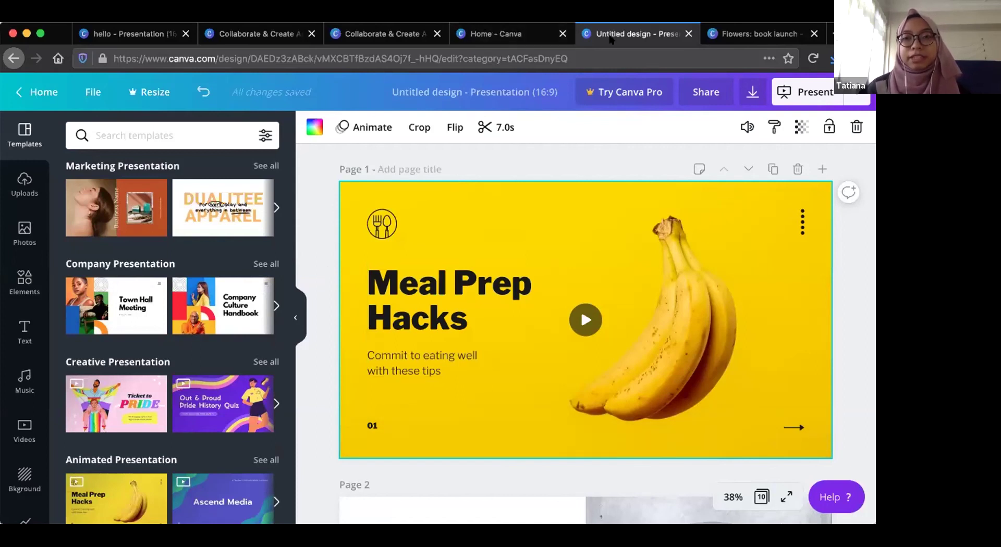
# View the Canva home page in its own browser tab and return to the untitled presentation.
pyautogui.click(522, 34)
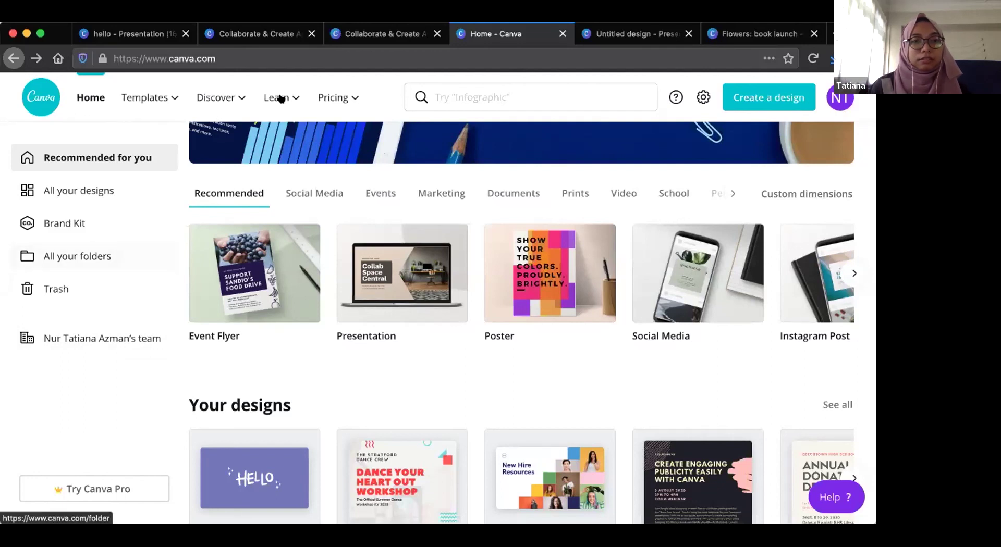
pyautogui.moveTo(279, 99)
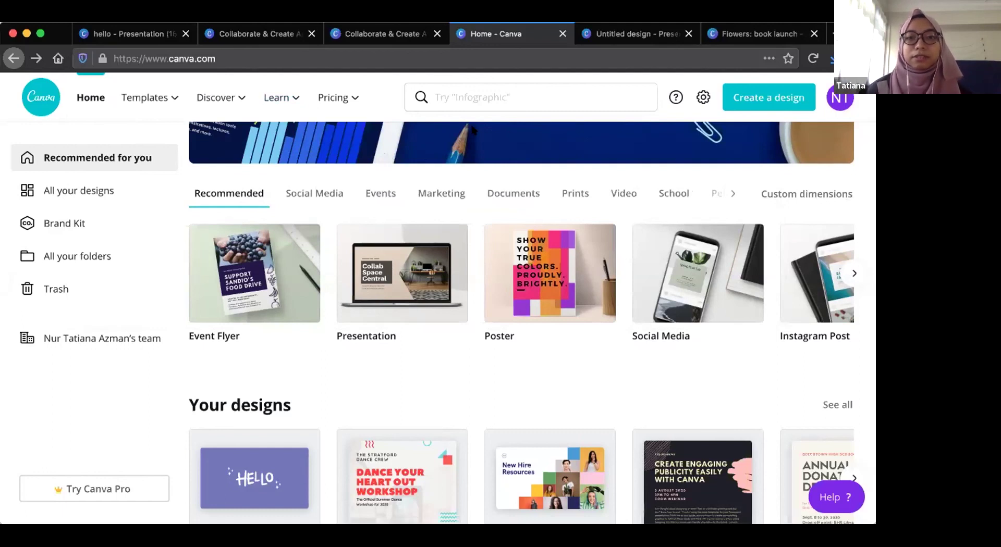
pyautogui.click(618, 36)
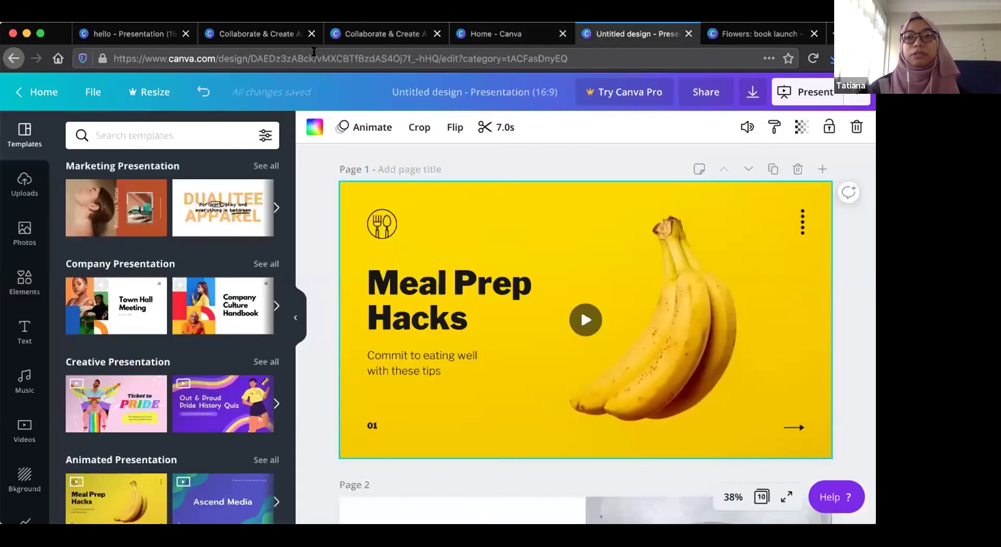
# Open the download settings from the presentation's publishing options.
pyautogui.scroll(-1, 702, 184)
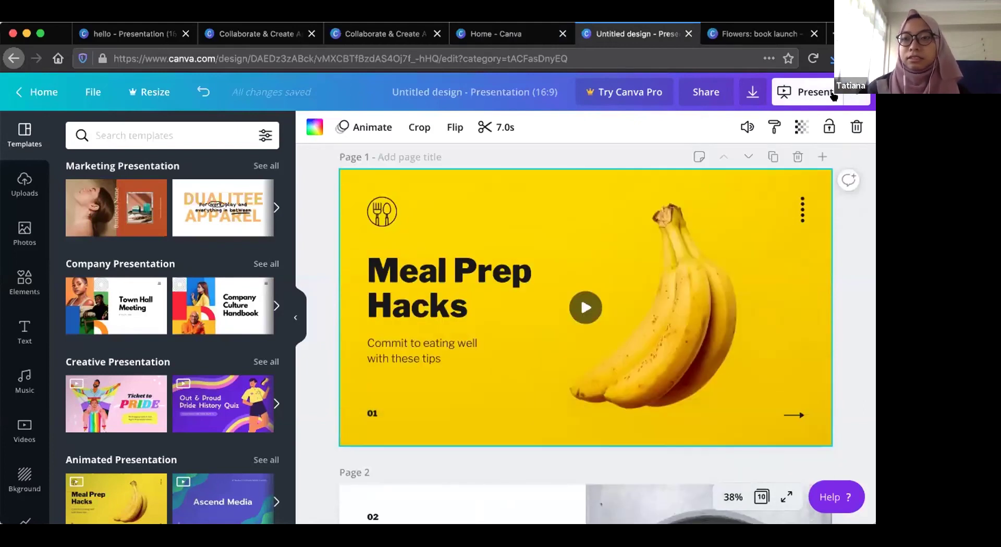
pyautogui.click(859, 97)
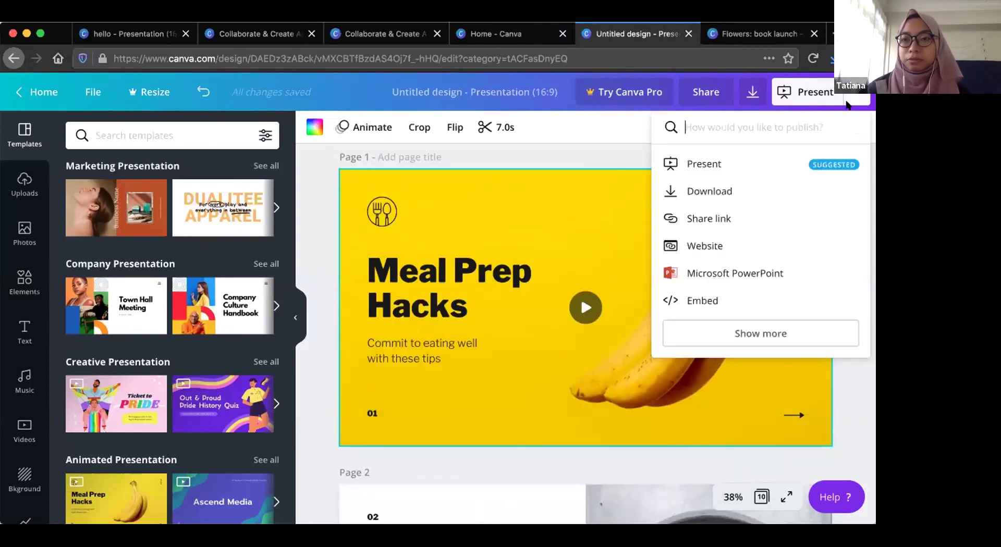
pyautogui.click(713, 192)
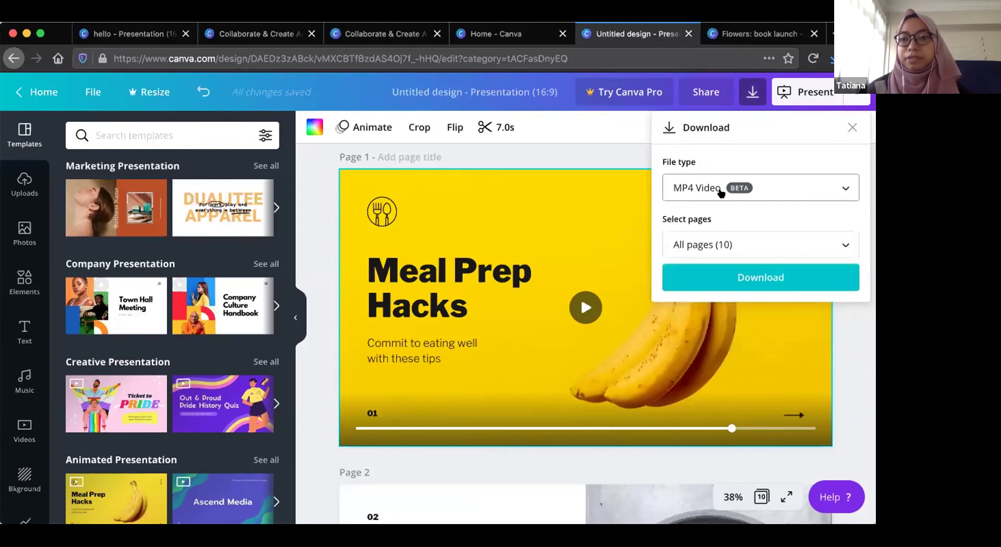
# Limit the MP4 Video download to pages 1 and 2 of the presentation and close the page list.
pyautogui.click(710, 245)
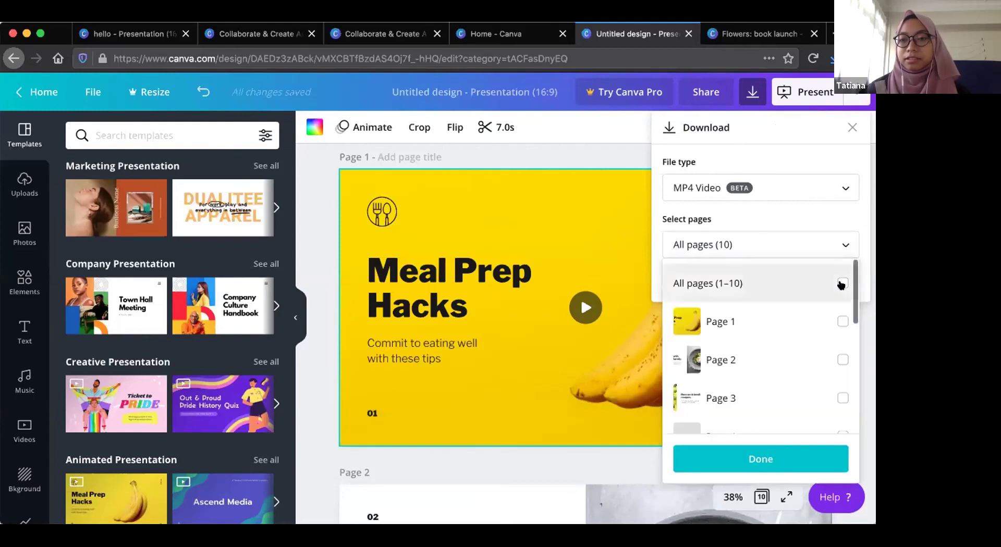
pyautogui.click(842, 322)
pyautogui.click(842, 360)
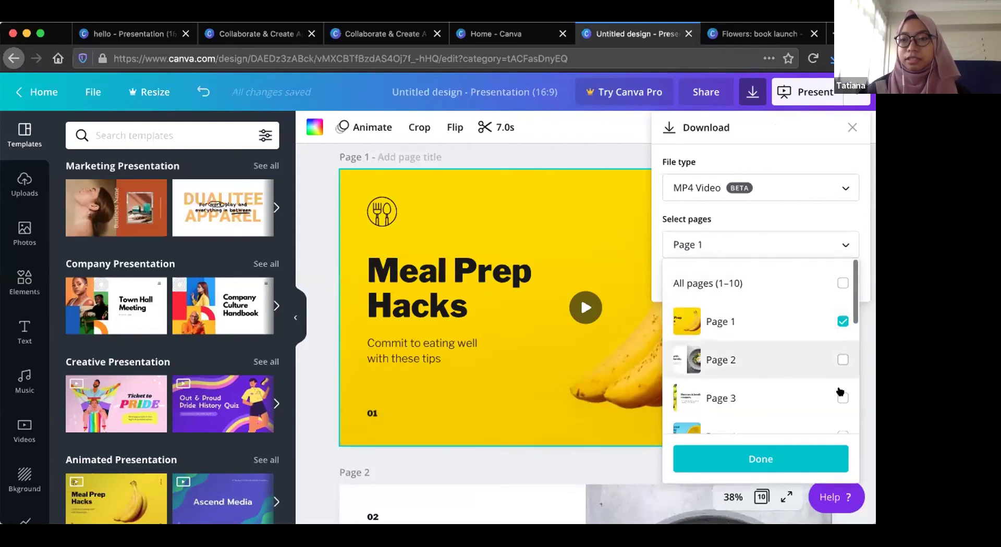
pyautogui.click(842, 398)
pyautogui.click(842, 398)
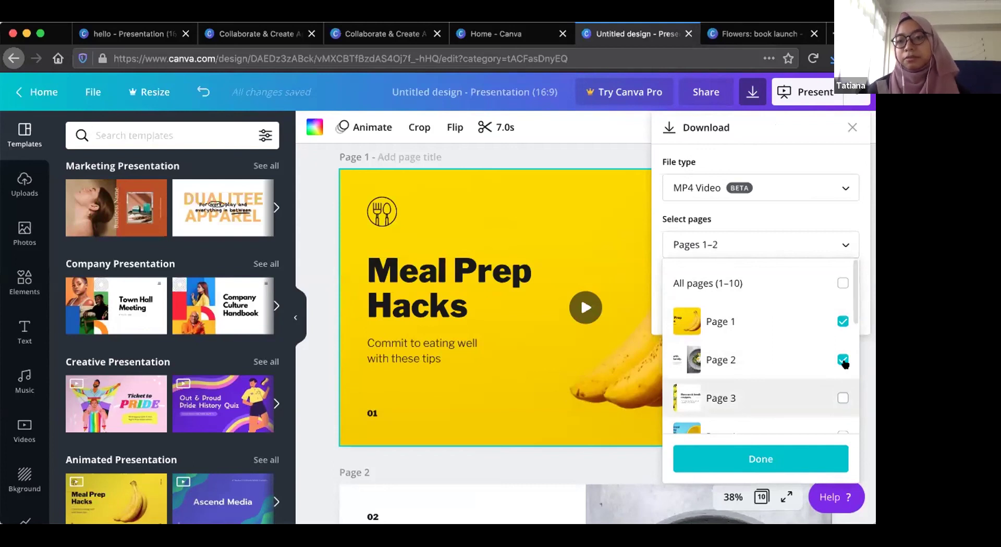
pyautogui.scroll(-2, 843, 360)
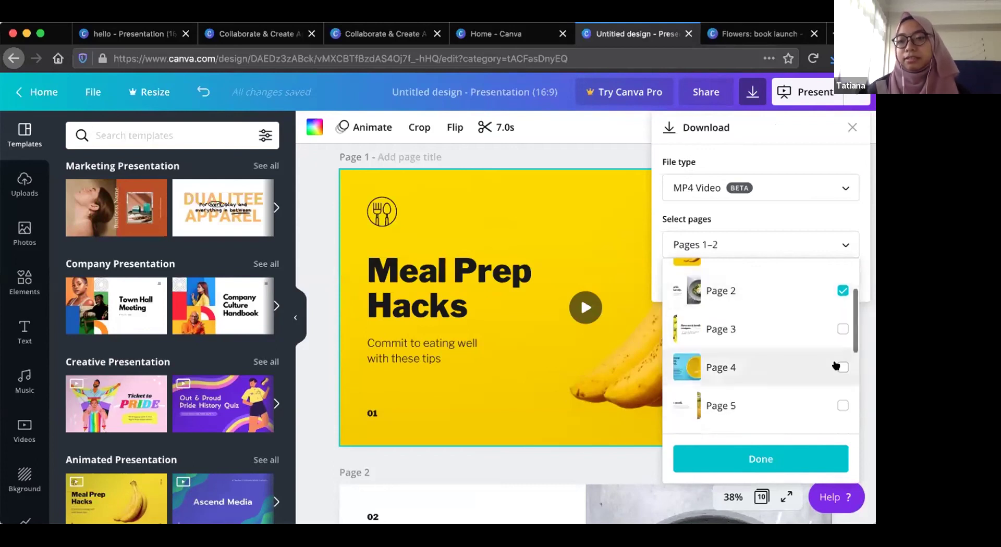
pyautogui.scroll(2, 818, 351)
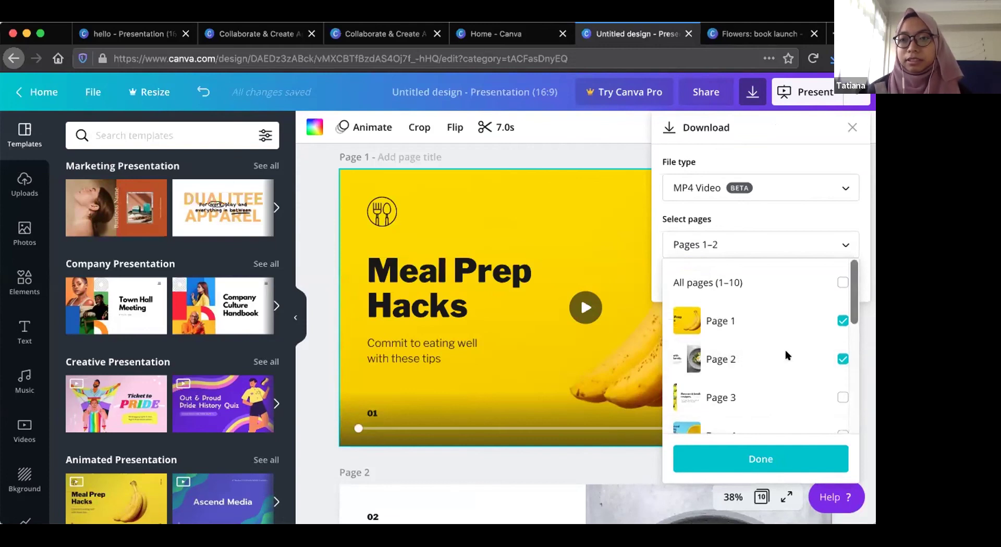
pyautogui.scroll(-1, 736, 328)
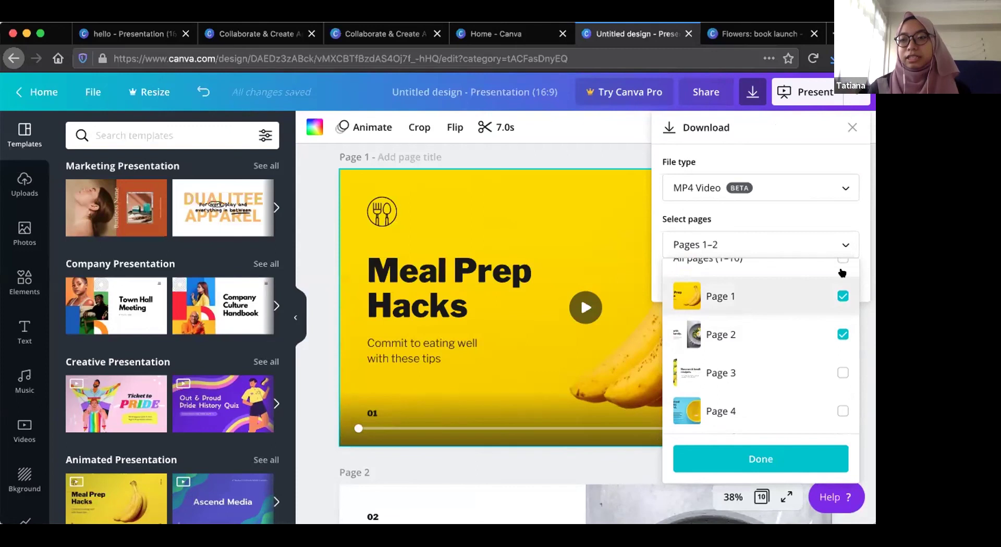
pyautogui.scroll(1, 842, 271)
pyautogui.click(844, 247)
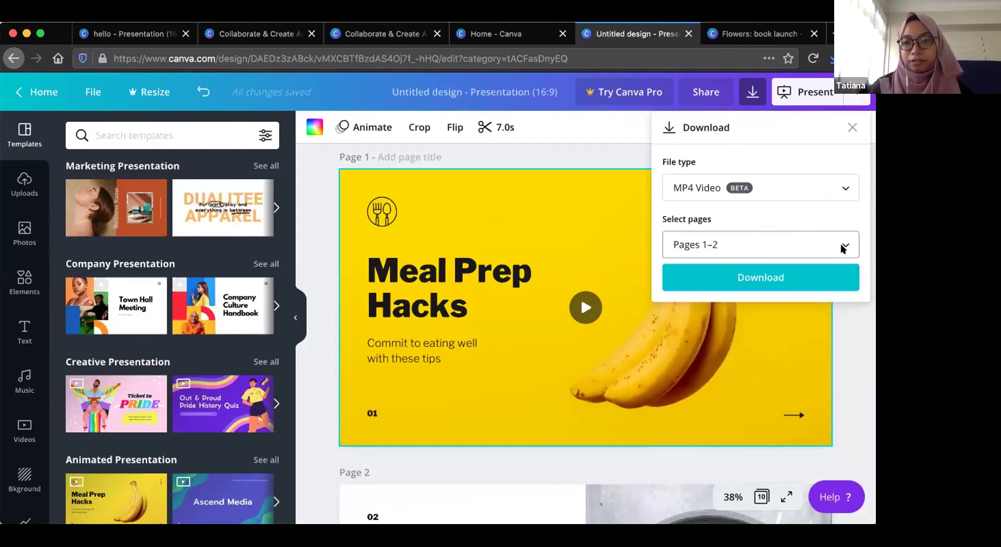
# Select all pages (1–10) for the MP4 Video download and close the download settings without downloading.
pyautogui.click(843, 247)
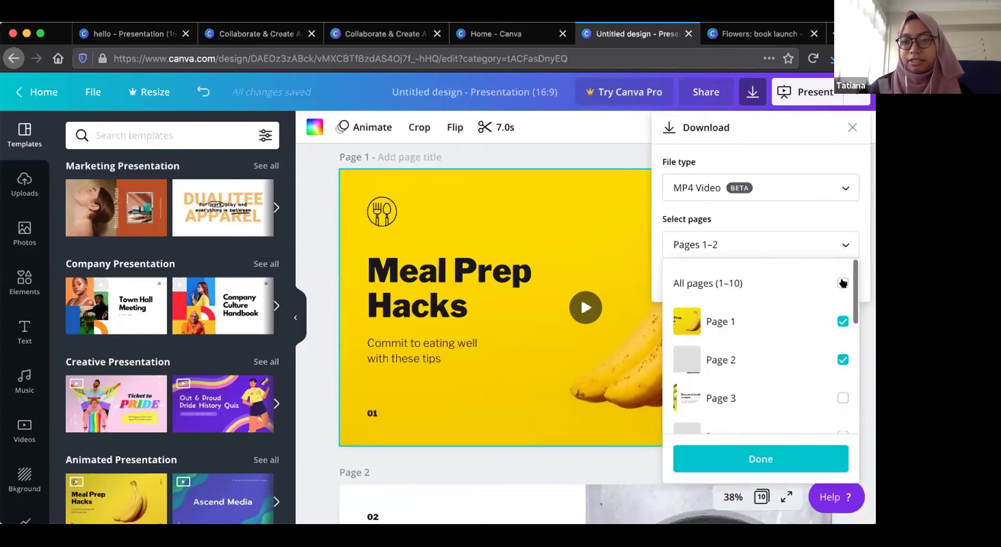
pyautogui.click(843, 283)
pyautogui.click(836, 247)
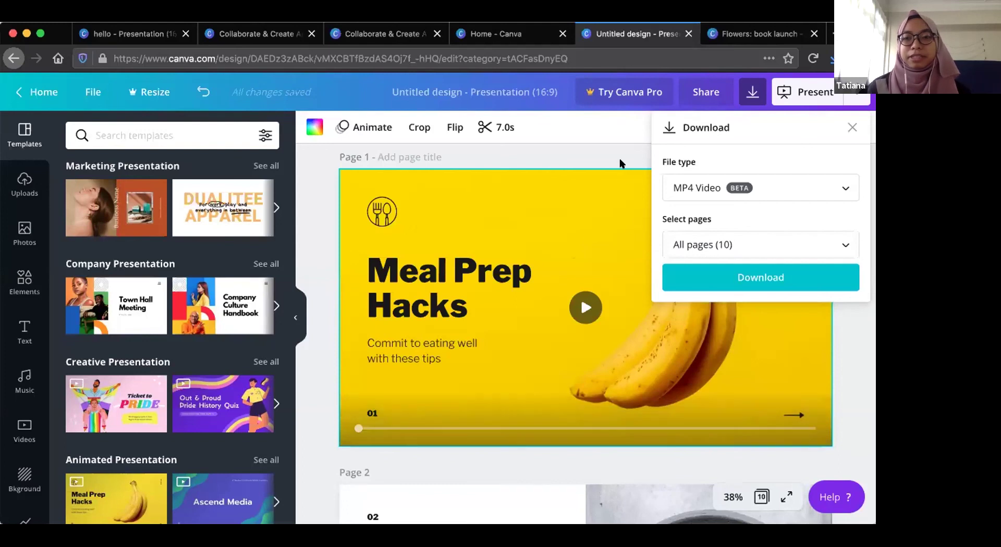
pyautogui.click(718, 247)
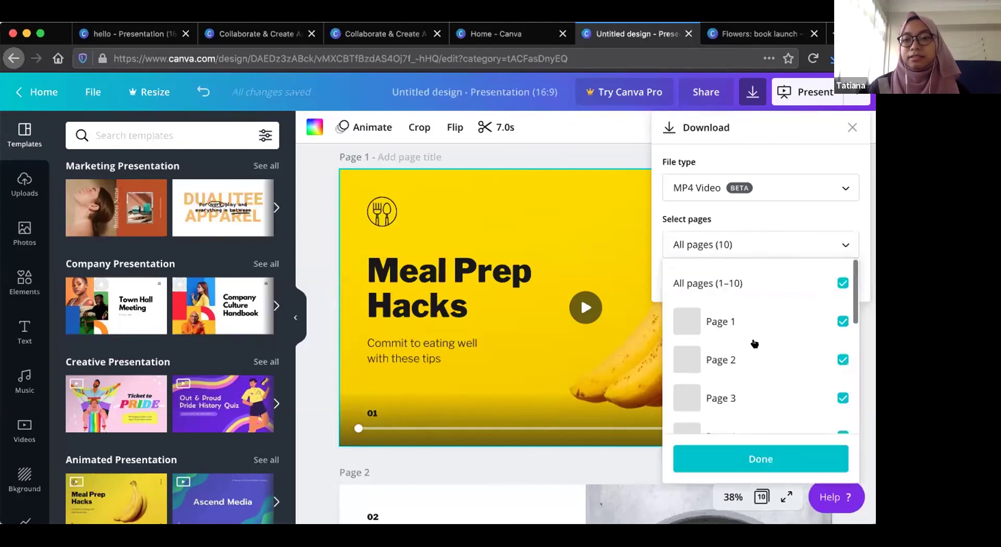
pyautogui.click(530, 196)
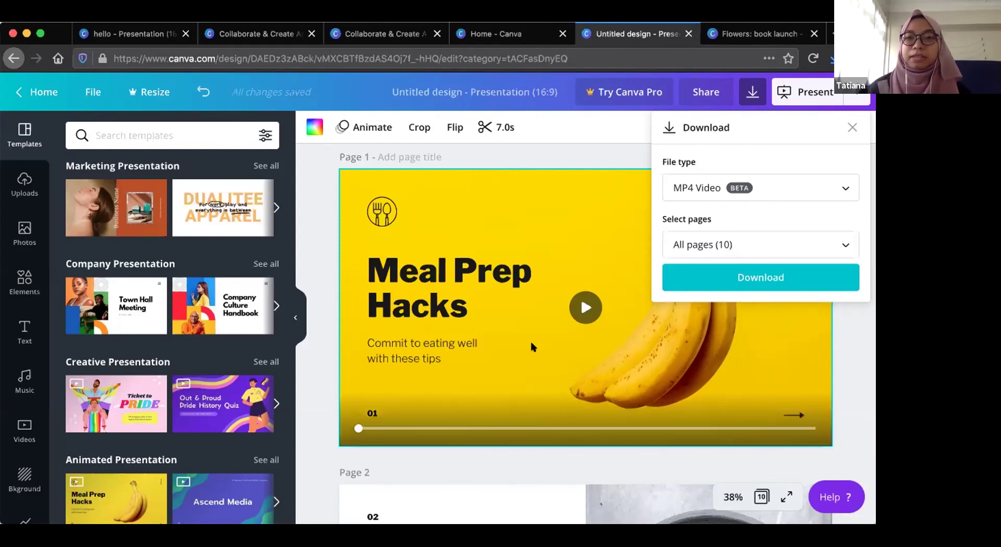
pyautogui.click(741, 95)
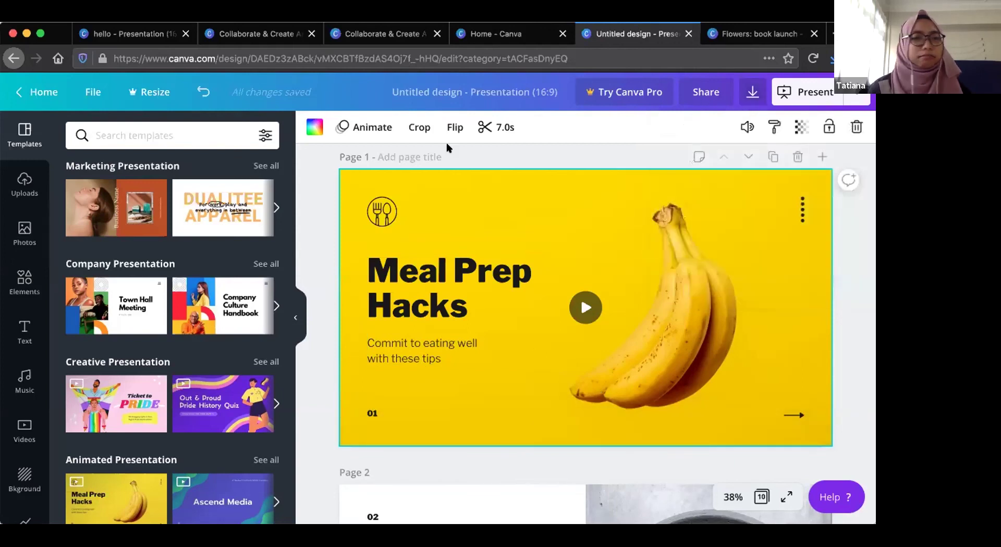